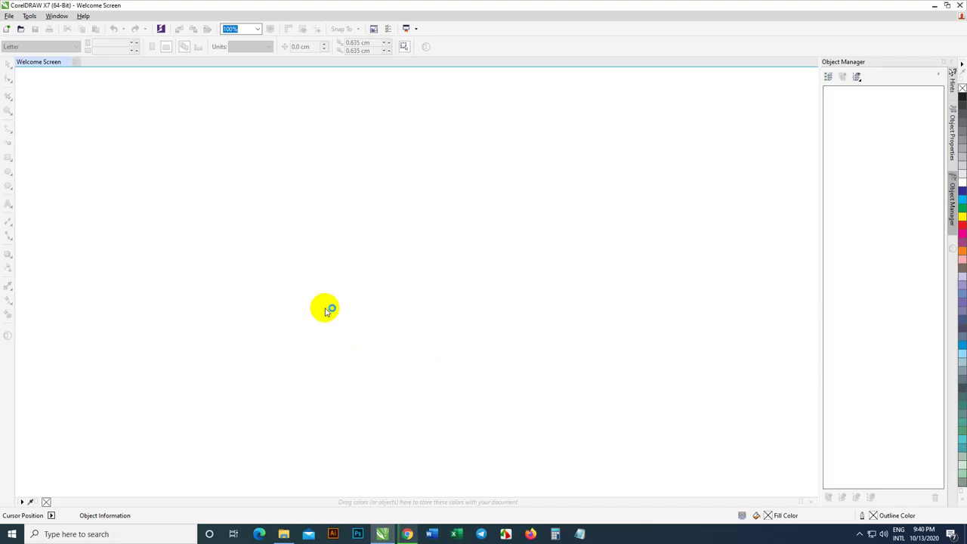
Create a new Letter document and draw four overlapping rectangles in a diagonal row across the upper part of the page
left_click(8, 29)
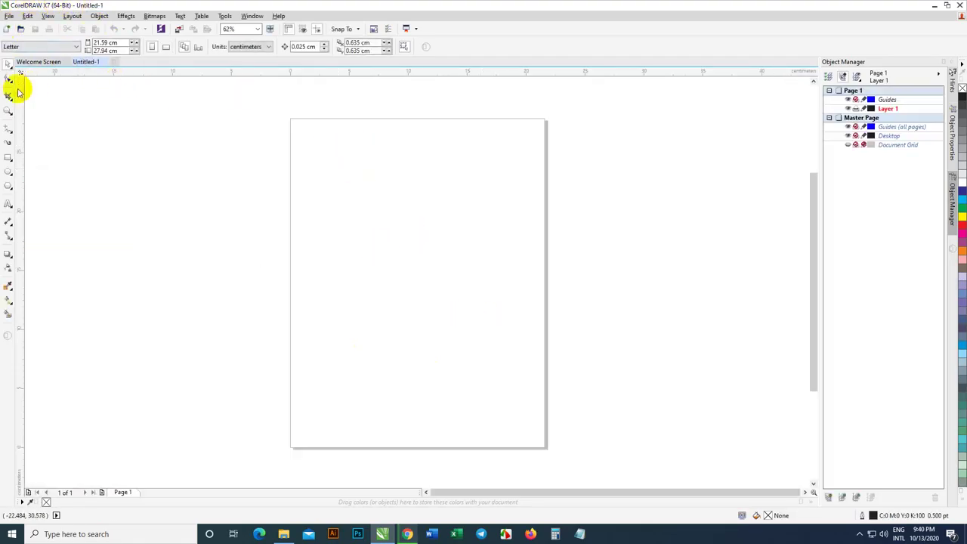
left_click(7, 159)
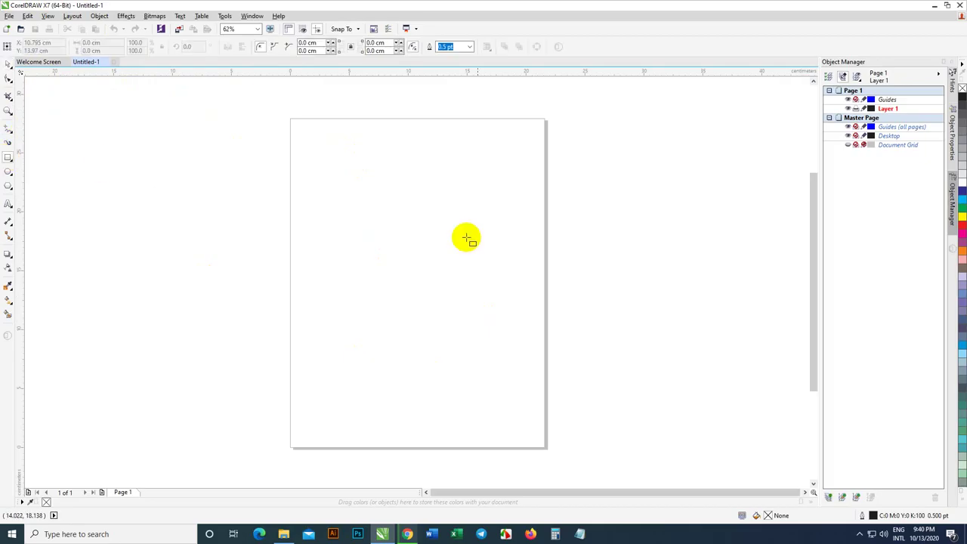
left_click_drag(355, 194, 395, 244)
left_click_drag(342, 178, 381, 214)
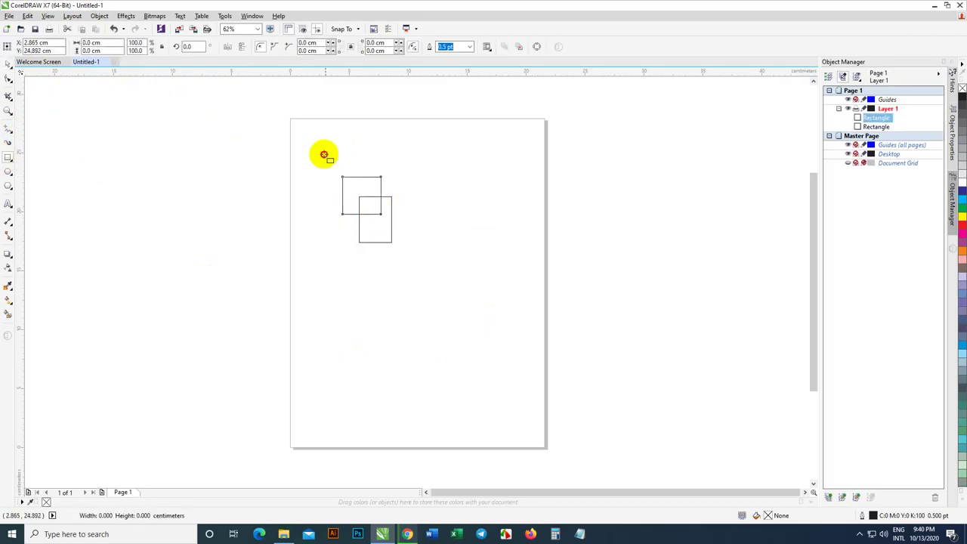
left_click_drag(321, 150, 352, 190)
mouse_move(310, 134)
left_mouse_down()
mouse_move(338, 166)
mouse_move(195, 220)
mouse_move(243, 184)
left_mouse_up()
Weld all the rectangles into one shape and apply a one-step outside contour of 0.769 cm with round corners
key("ctrl+a")
left_click(219, 46)
left_click(8, 253)
left_click(42, 270)
left_click(360, 46)
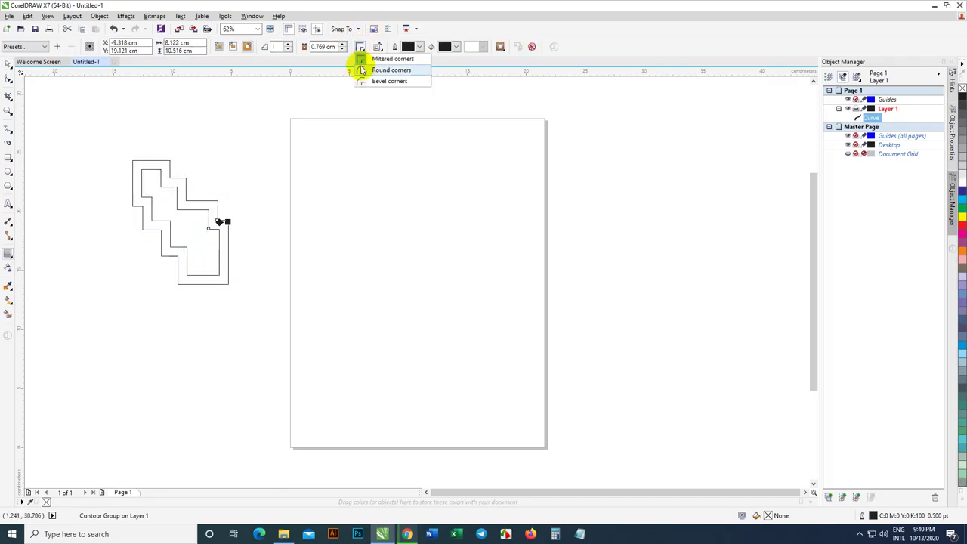
left_click(366, 69)
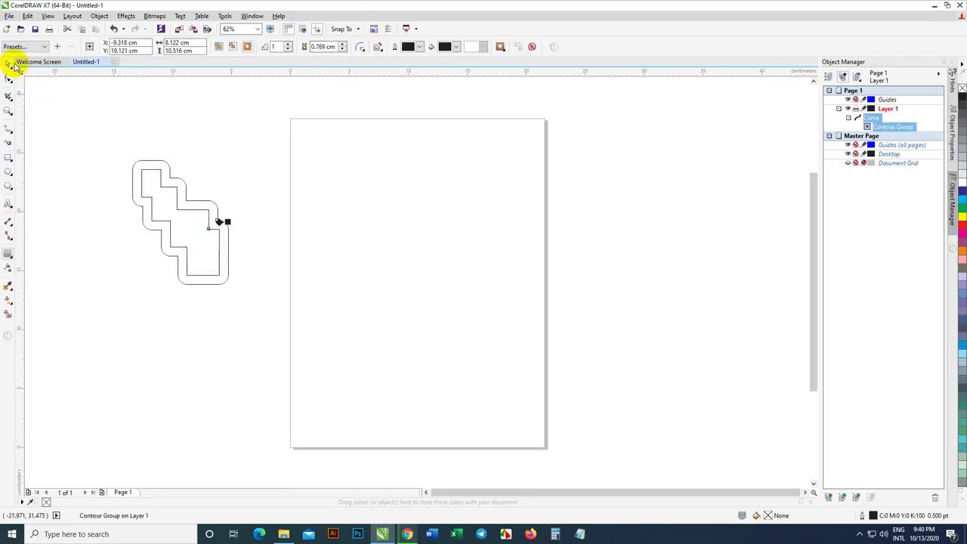
Break the contour group apart, move the inner and outer outlines onto the page so they partly overlap, and weld them together
left_click(8, 65)
key("ctrl+k")
left_click_drag(189, 181, 313, 221)
left_click_drag(210, 241, 385, 356)
left_click_drag(183, 166, 537, 470)
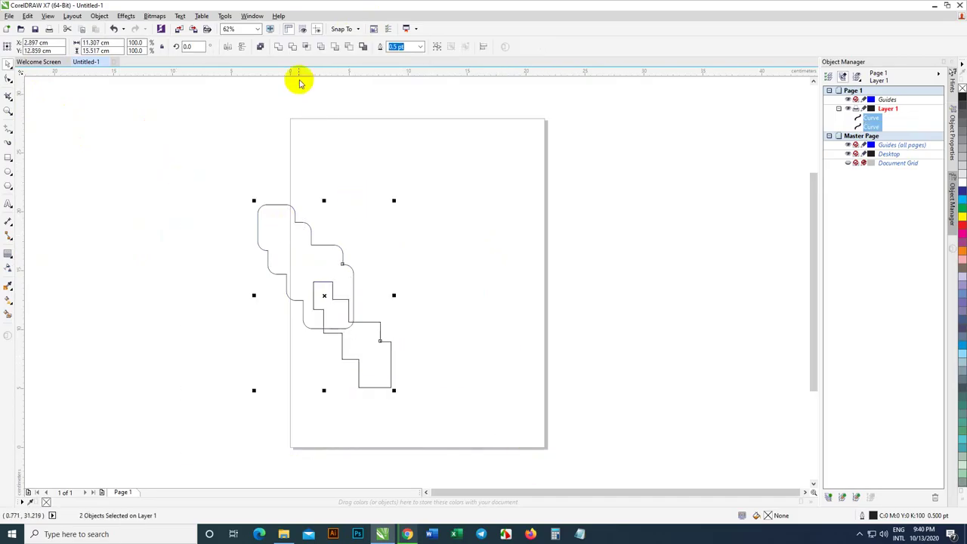
left_click(279, 44)
left_click(480, 212)
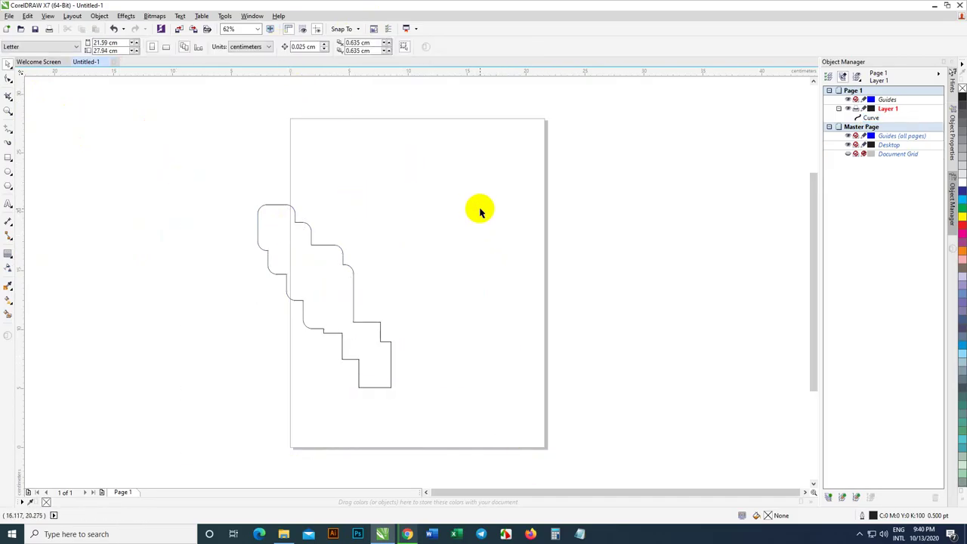
Close CorelDRAW X7 without saving the drawing and refresh the desktop
scroll(480, 211, "down", 2)
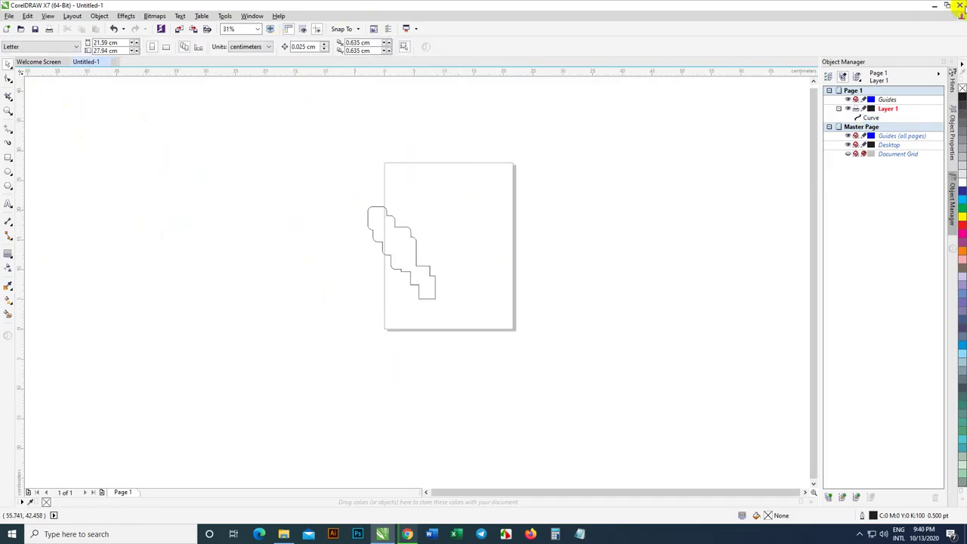
left_click(961, 6)
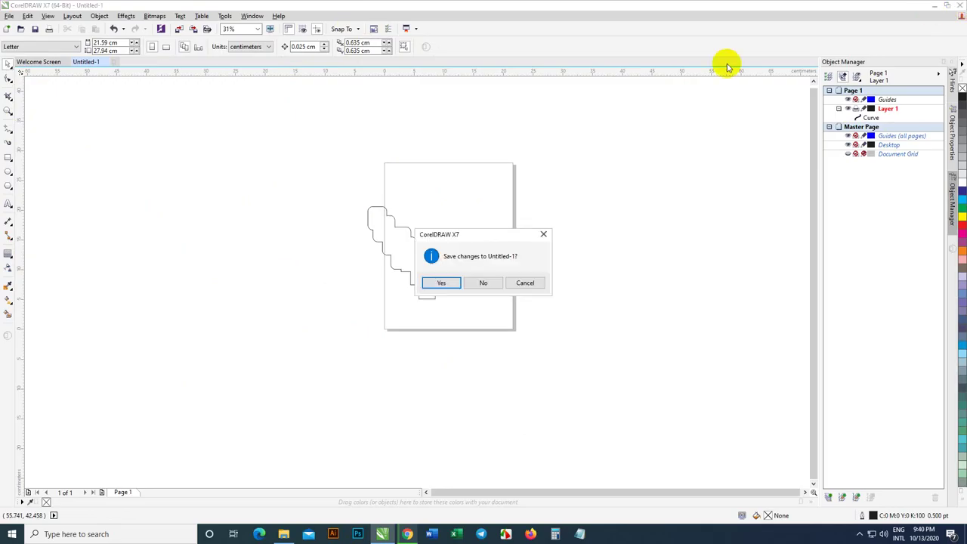
left_click(482, 283)
right_click(195, 101)
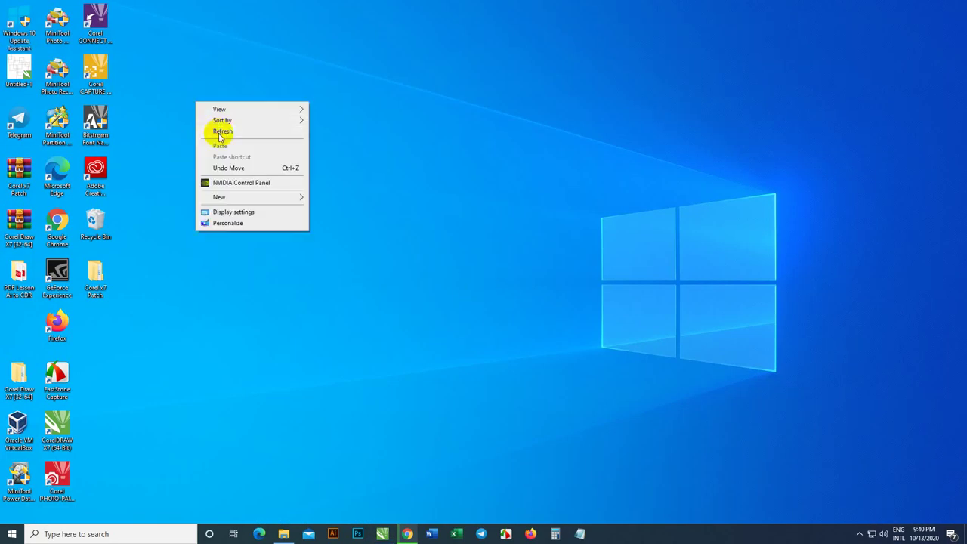
left_click(219, 131)
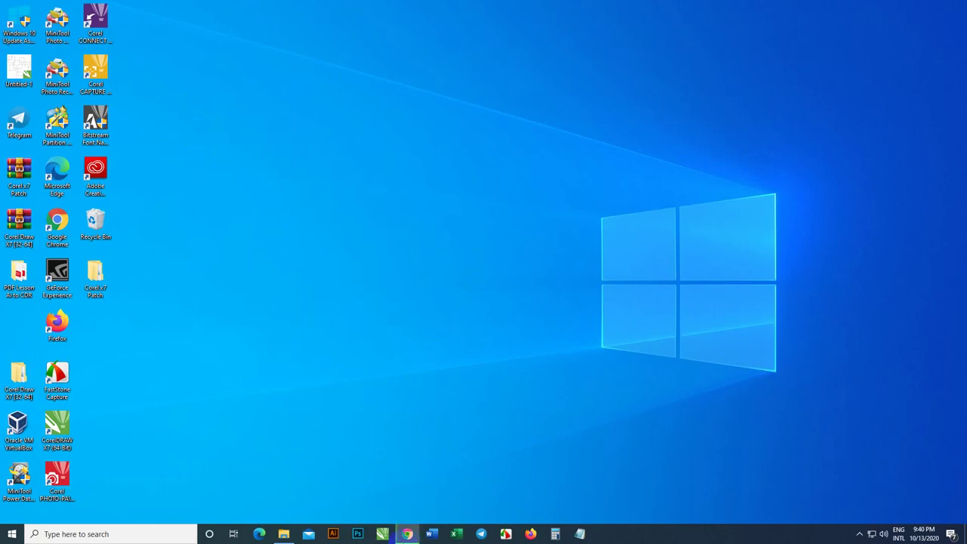
Switch to the coreldraw 2020 folder in File Explorer and place a new Notepad window below its archives
left_click(284, 534)
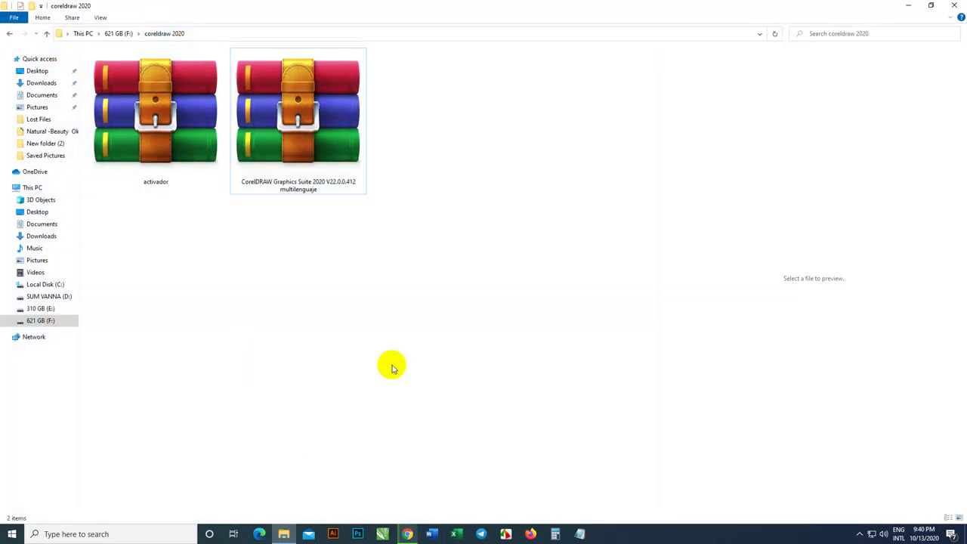
left_click(582, 535)
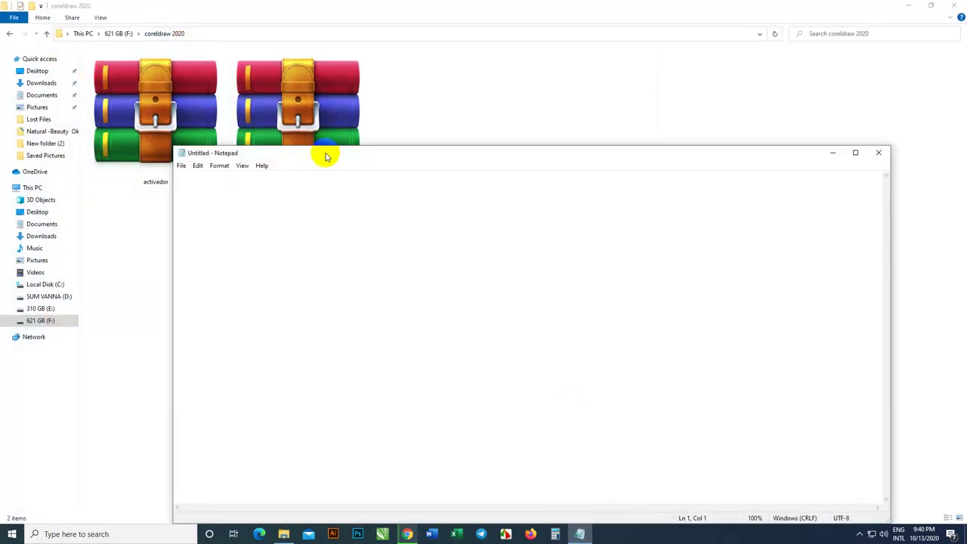
left_click_drag(324, 154, 302, 289)
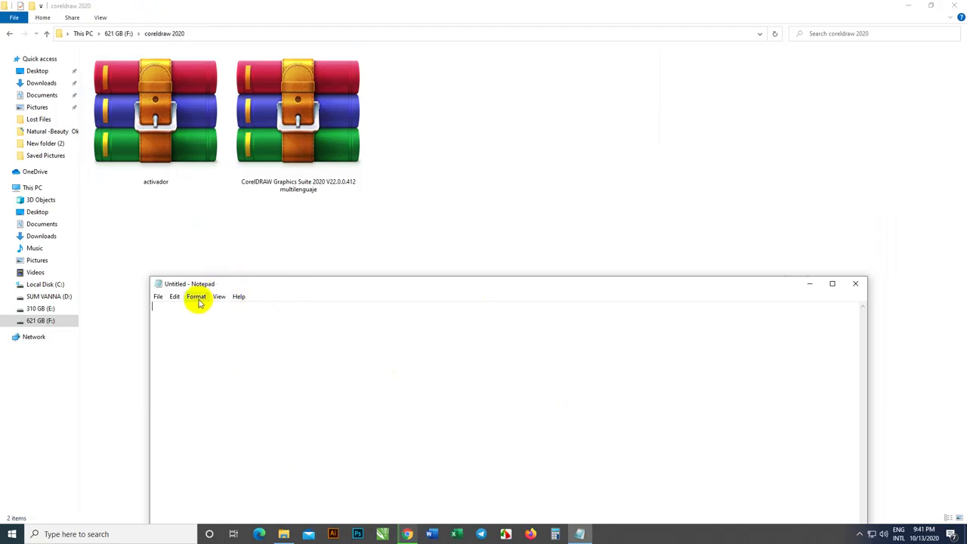
Set the Notepad font to Khmer OS Battambang, Regular, size 22
left_click(197, 298)
left_click(198, 319)
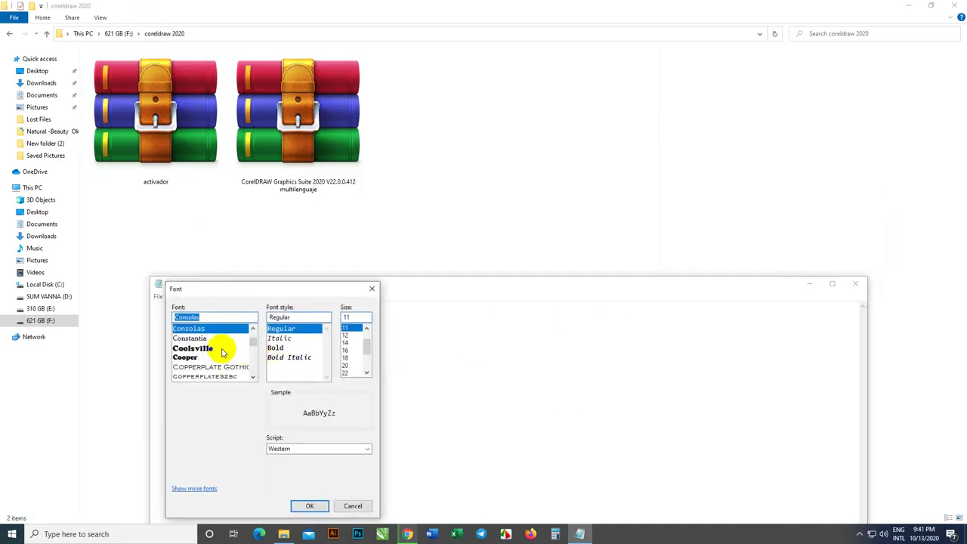
type("kh")
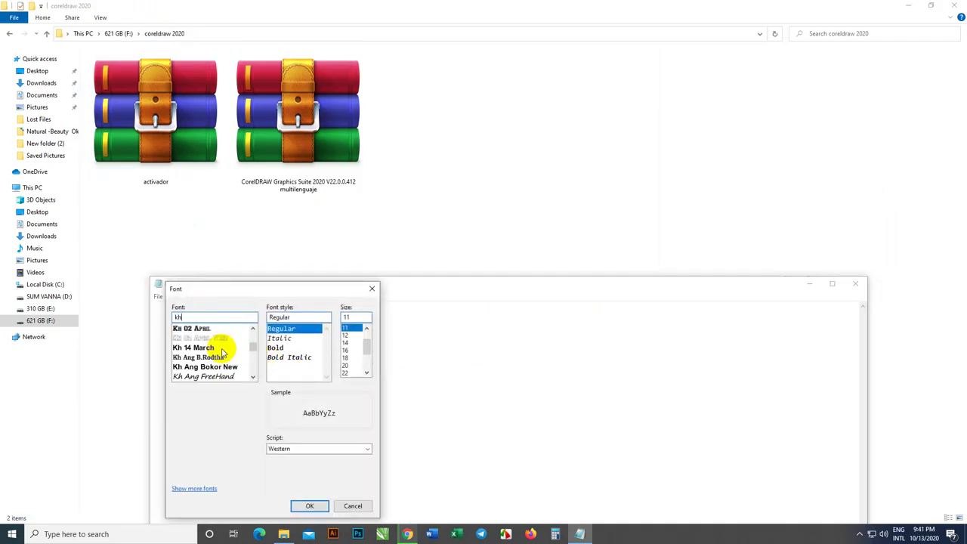
type("mer OS")
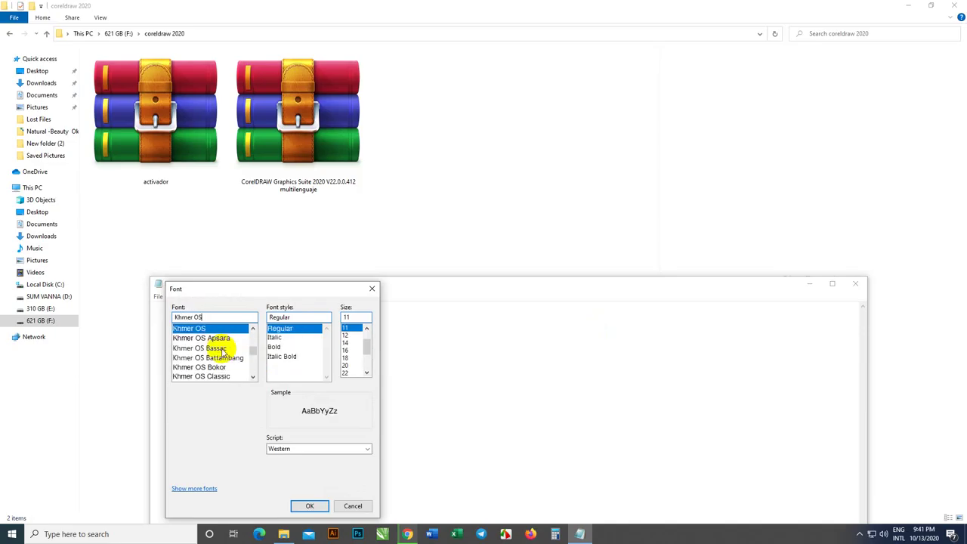
left_click(219, 358)
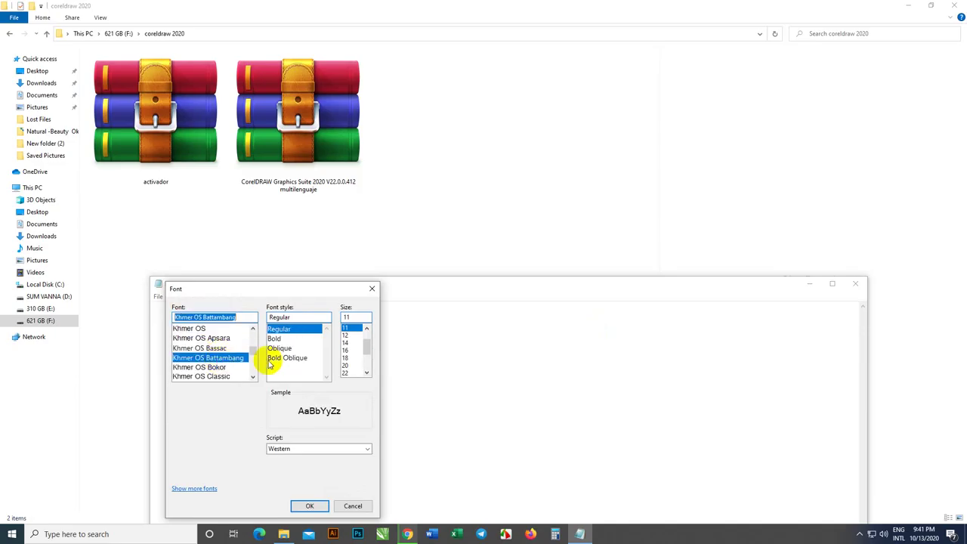
left_click(347, 372)
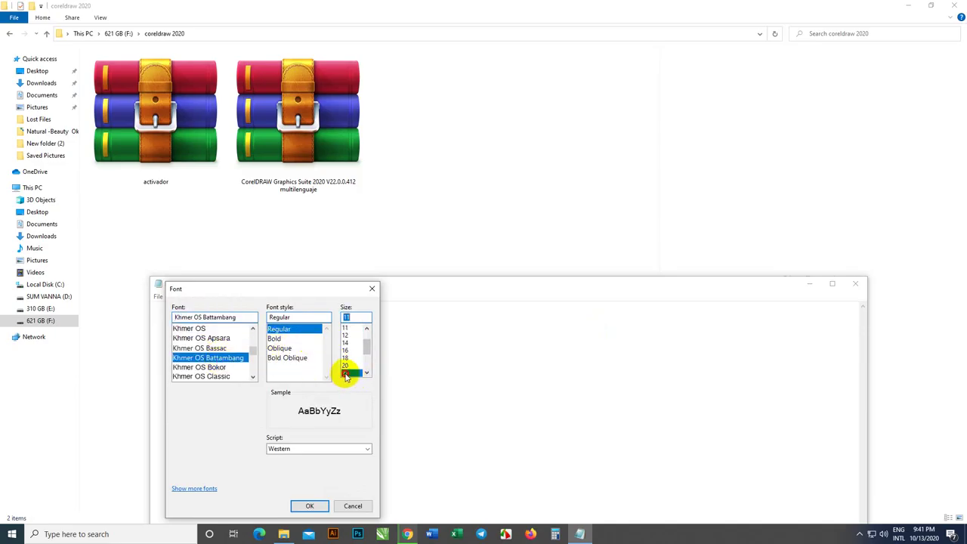
left_click(312, 505)
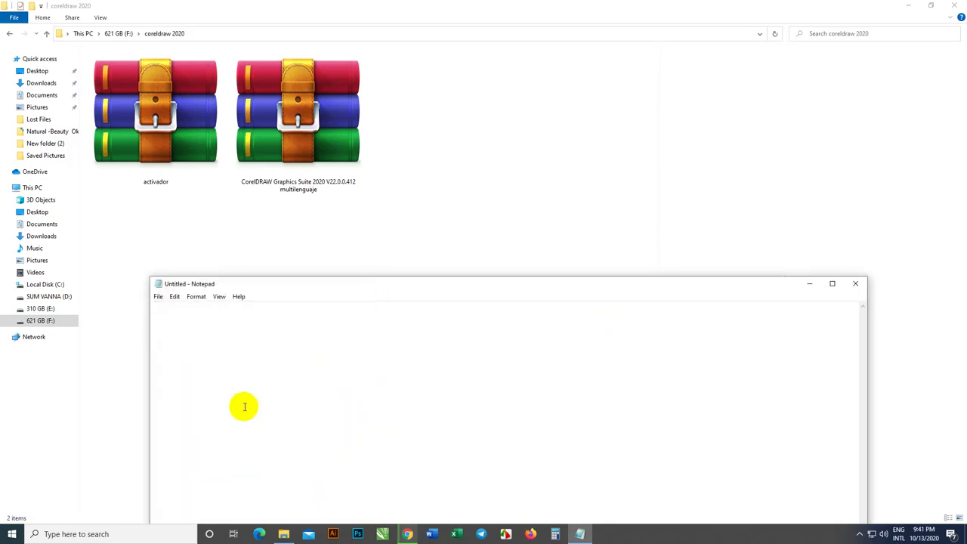
Write the heading "ការតំឡើងកម្មវិធី ឌីហ្សាញ coredraw 2020 v.22" on the first line, switching from Khmer to English input for the product name
type("កត")
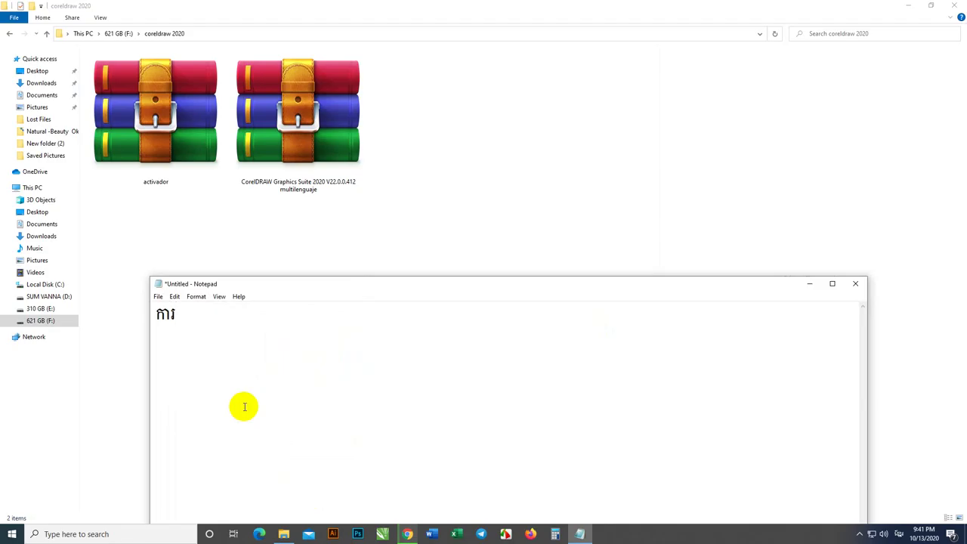
type("តំឡើងកម្មវិធី")
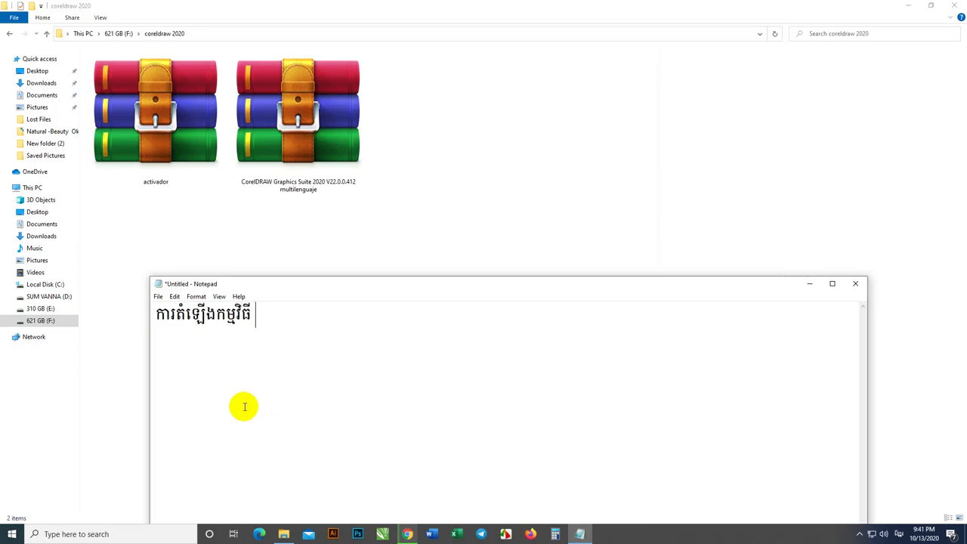
type(" ឌីហ្សាញ")
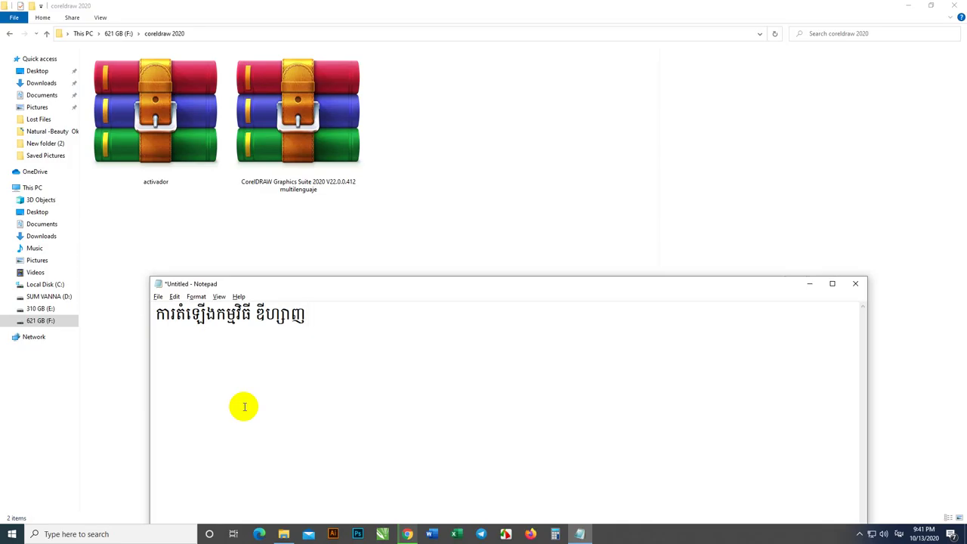
key("super+space")
type("x")
key("BackSpace")
type("coredraw")
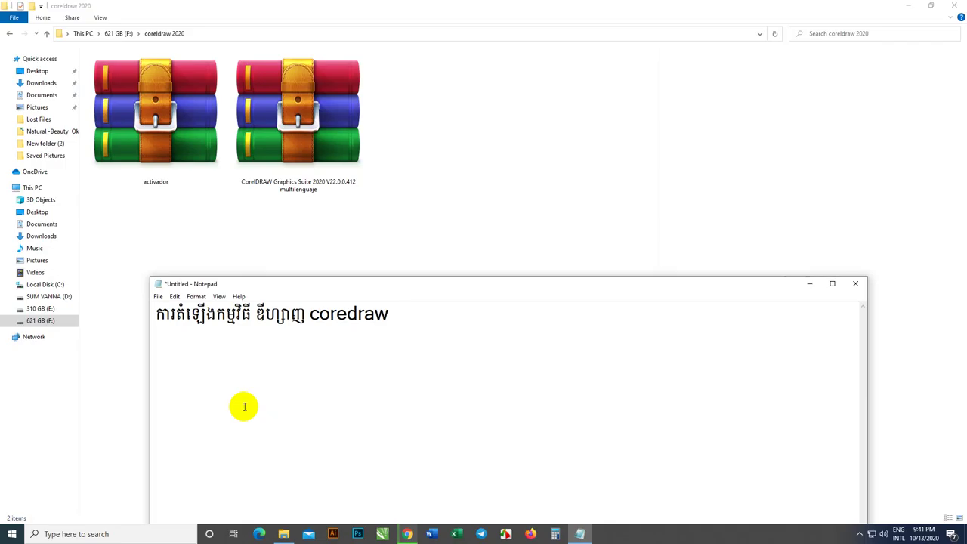
type(" 2020 v.22")
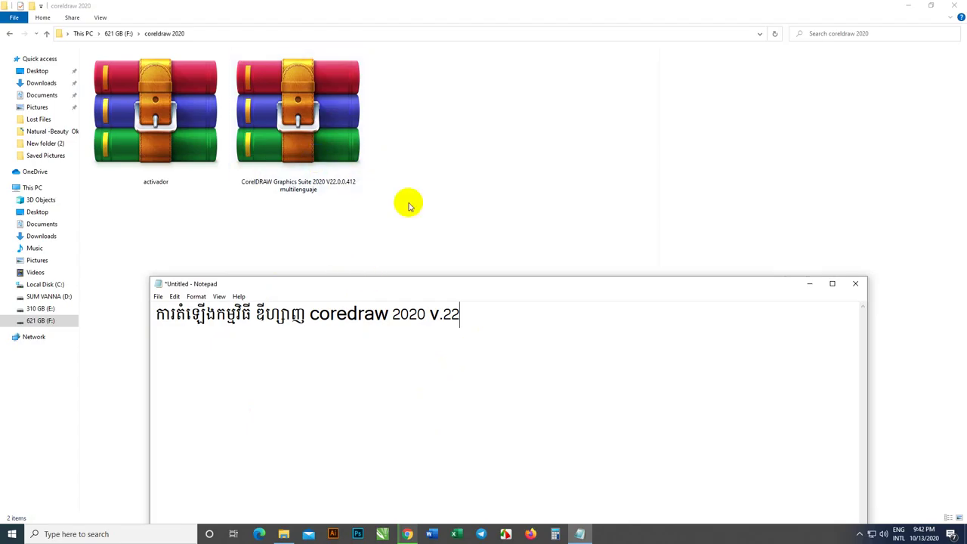
left_click(275, 130)
right_click(293, 111)
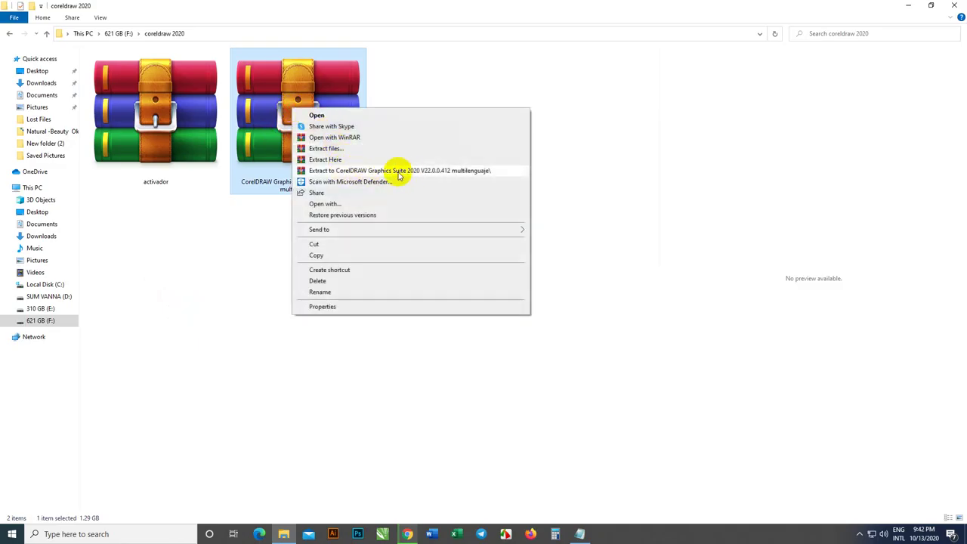
left_click(194, 273)
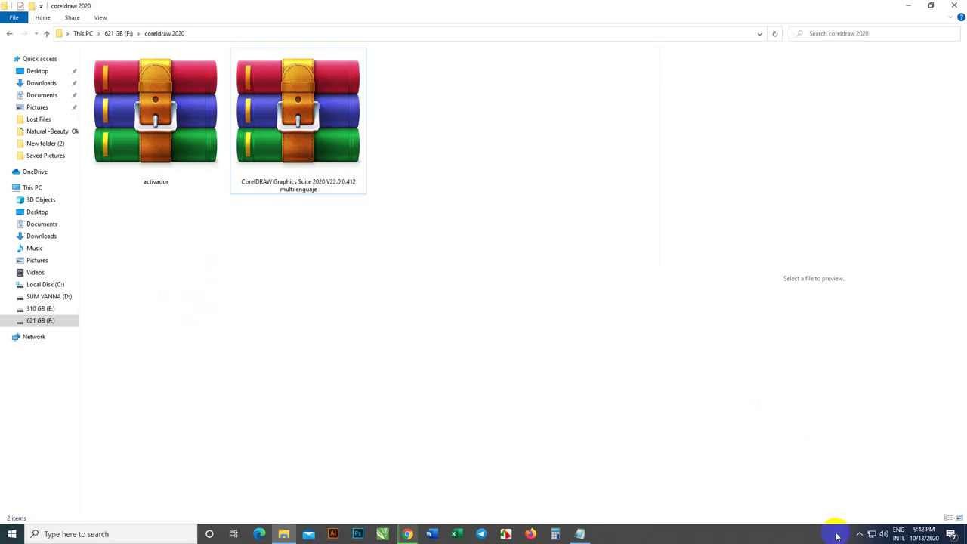
Return to Notepad and write "សូមចូលទៅបិទកម្មកម្ចាត់មេរោងរបស់កុំព្យូទ័រសិន" in Khmer on a new second line
left_click(580, 534)
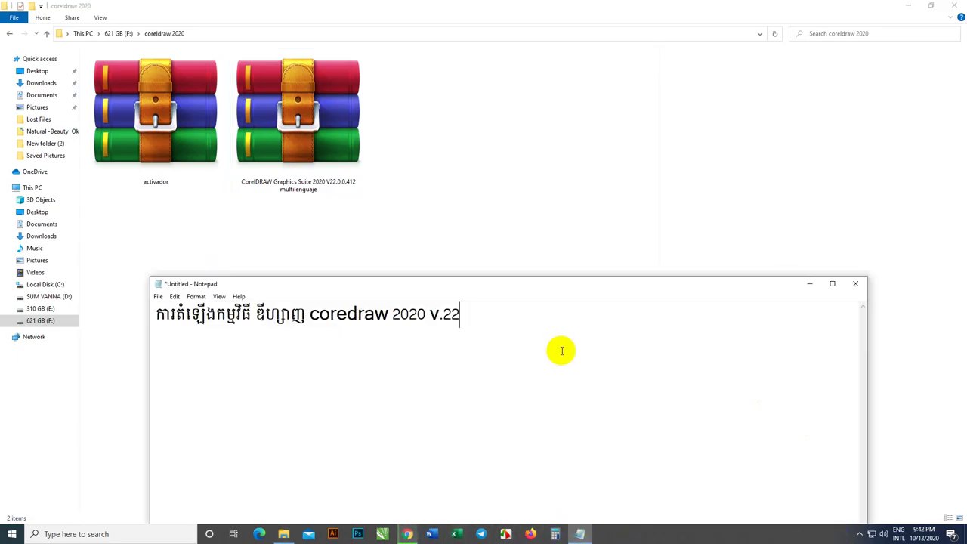
key("Return")
key("super+space")
type("សូមរ")
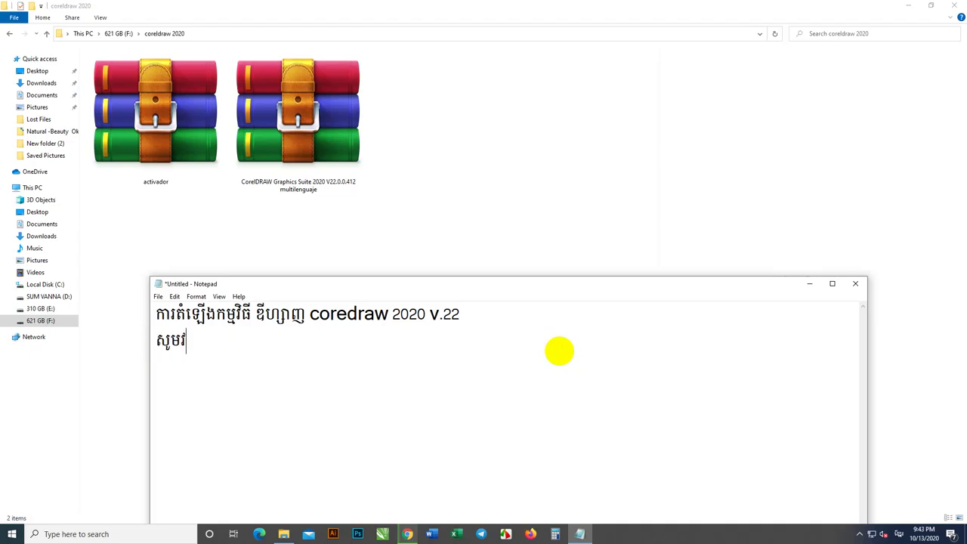
key("BackSpace")
type("ចូលទៅបិក")
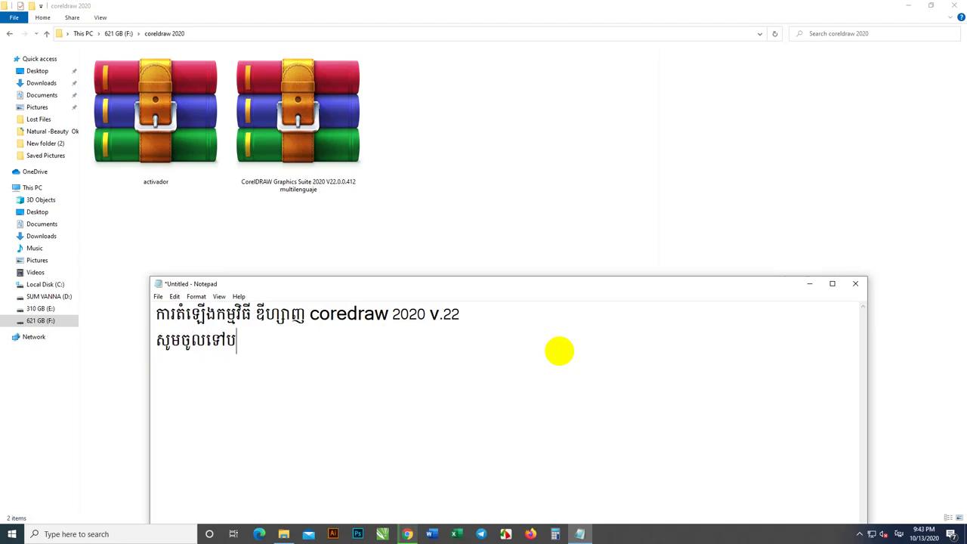
key("BackSpace")
type("ត")
key("BackSpace")
type("ទកម្មកម្ចាត់មេ")
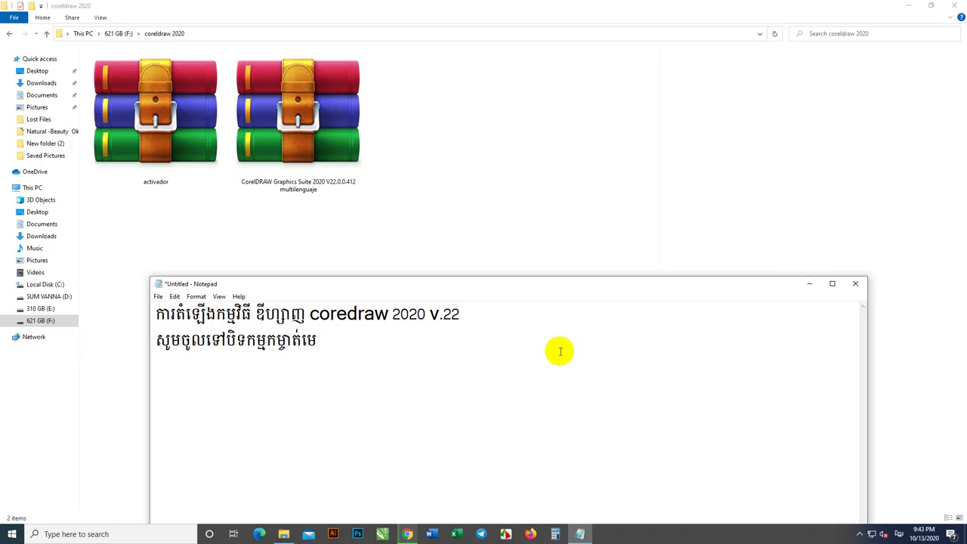
type("រោគរបស់ក")
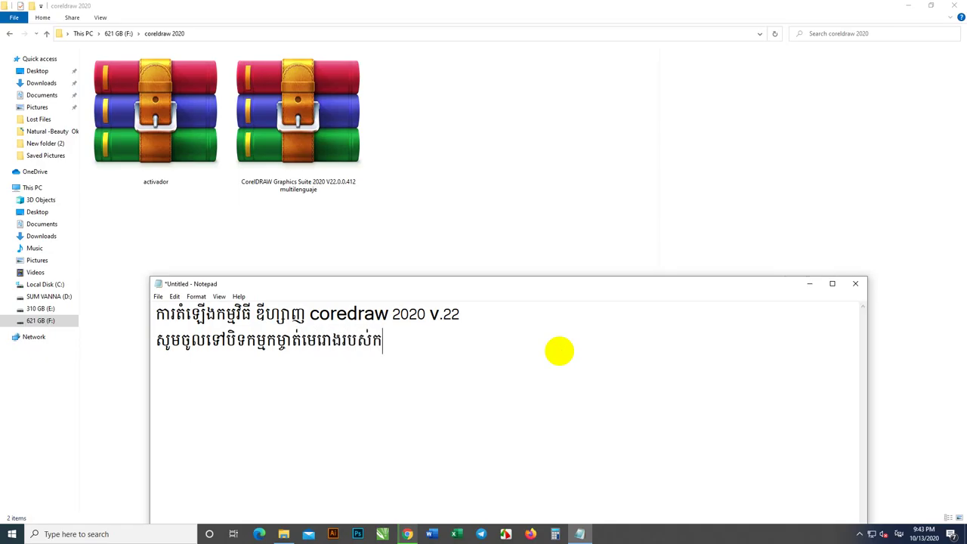
type("ុំព្យូត")
key("BackSpace")
type("ទ័រសិន")
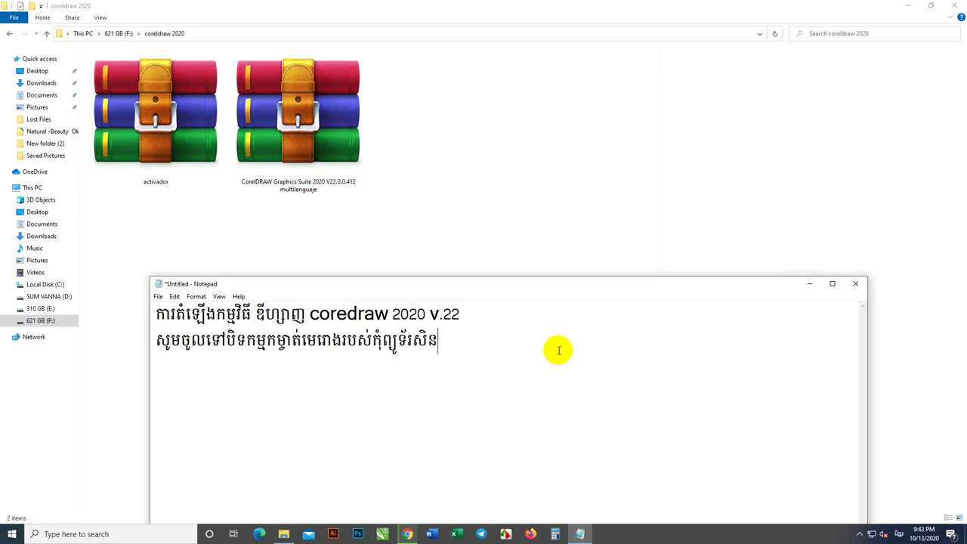
Turn off Real-time protection in the Virus & threat protection settings of Windows Security
left_click(861, 534)
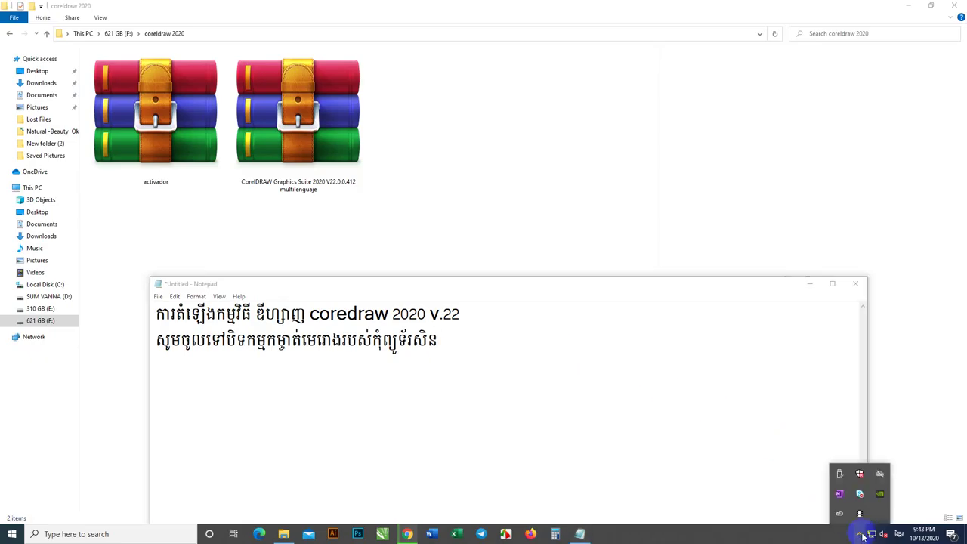
right_click(859, 474)
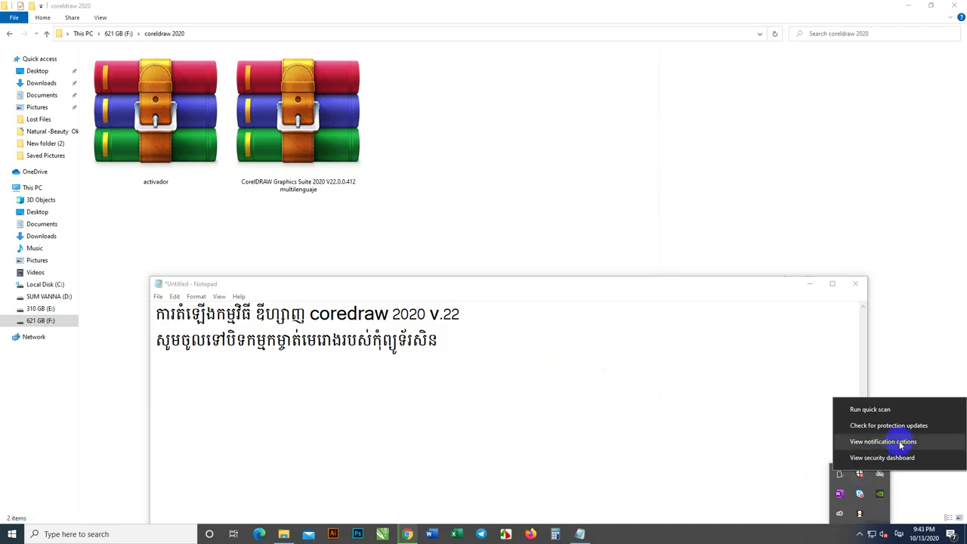
left_click(900, 445)
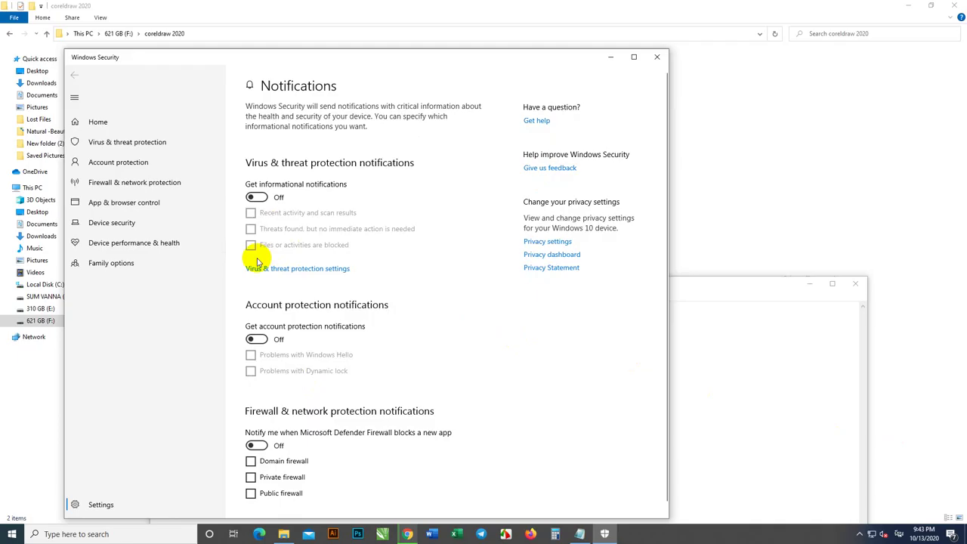
left_click(259, 197)
left_click(263, 198)
left_click(302, 269)
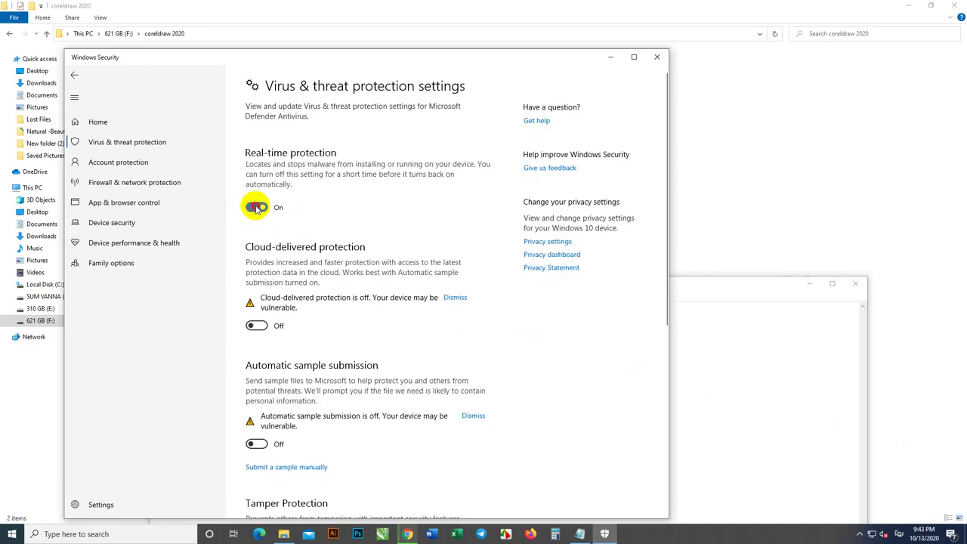
left_click(255, 207)
left_click(256, 207)
left_click(257, 208)
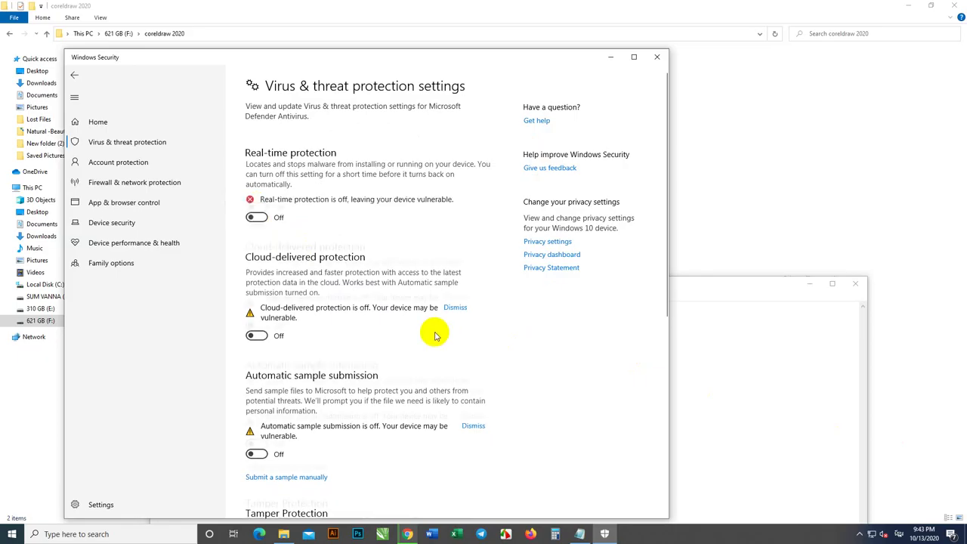
Turn off Tamper Protection and close Windows Security
scroll(355, 453, "down", 5)
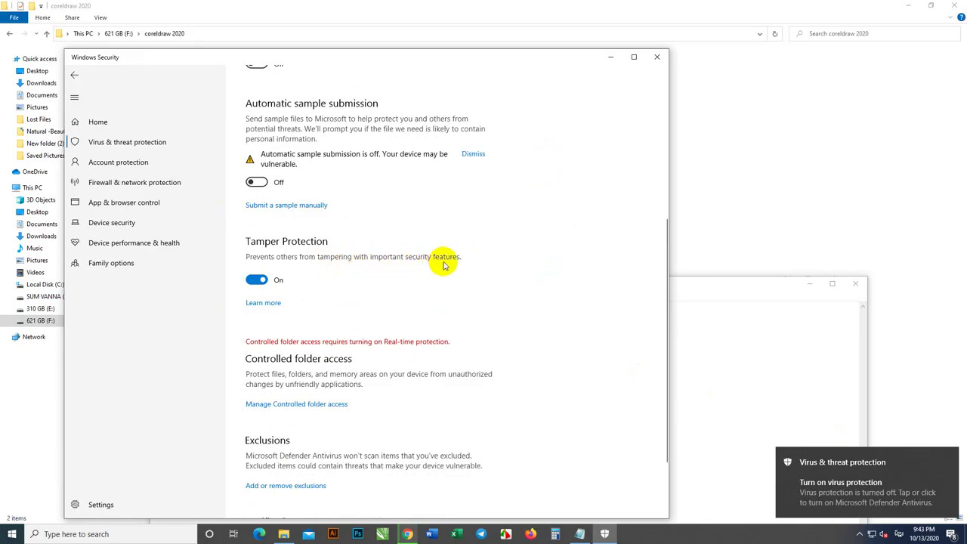
left_click(256, 281)
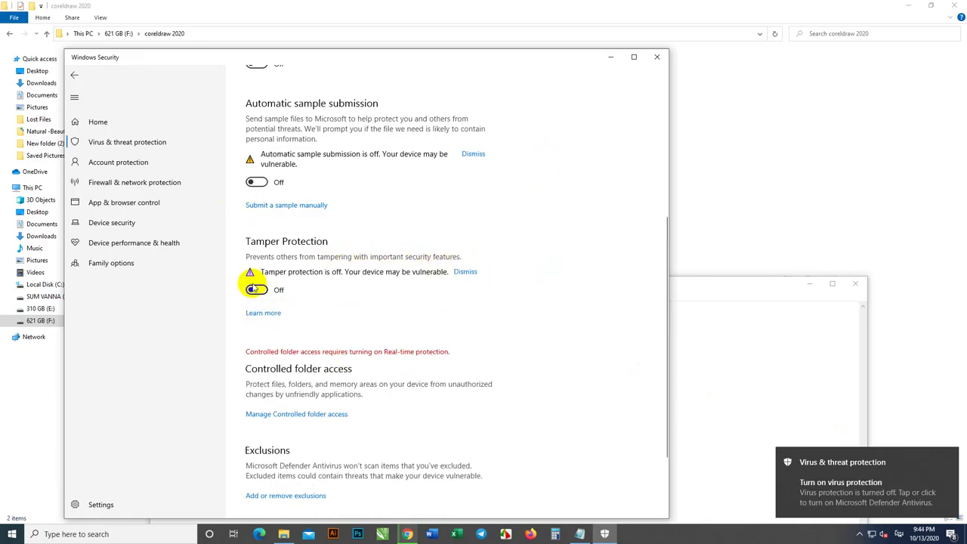
scroll(399, 317, "down", 3)
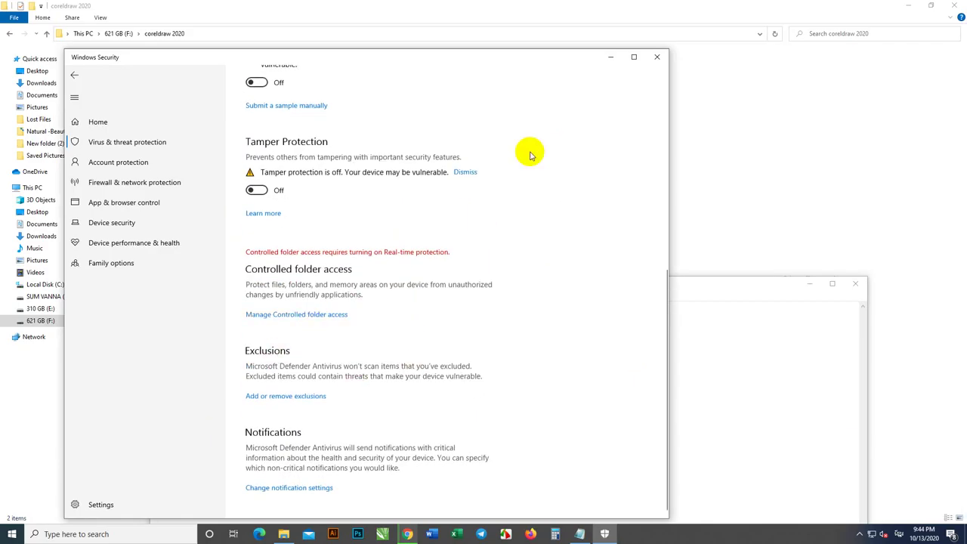
left_click(656, 59)
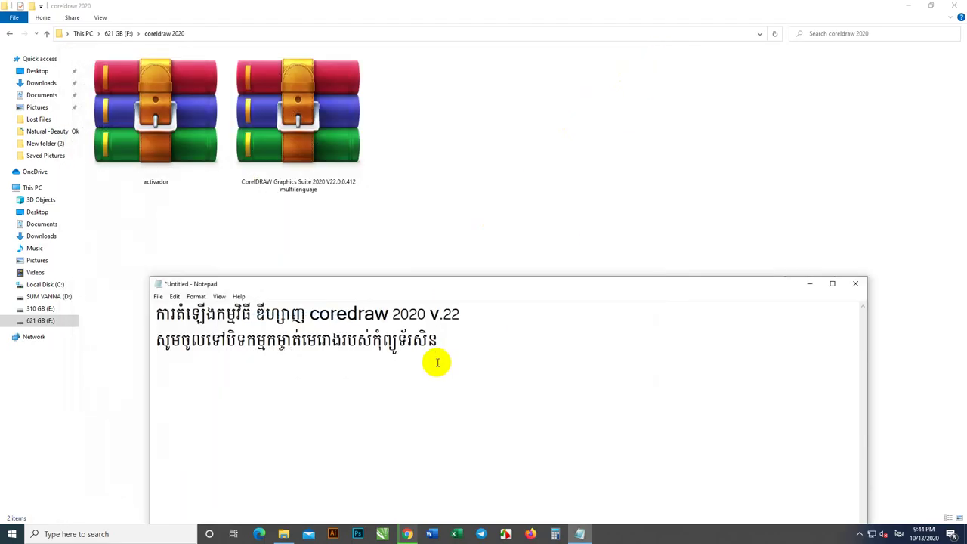
Write "បន្ទប់មក ចាប់ផ្តើមបើកតំឡើងទាំងអស់គ្នា" as the third line of the Notepad instructions
left_click(436, 362)
type("បន្ទប់មក ច")
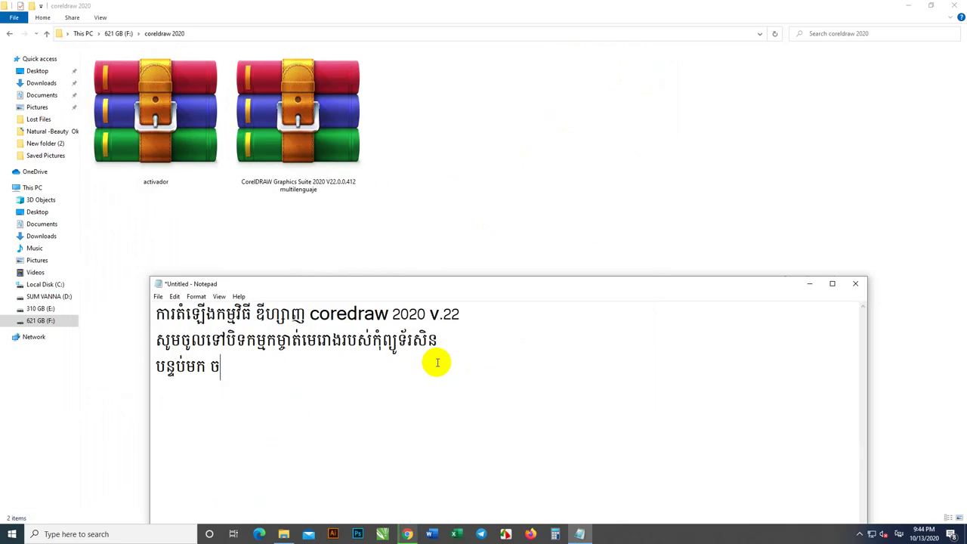
key("BackSpace")
type("ចាប់ផ្តើមបើល")
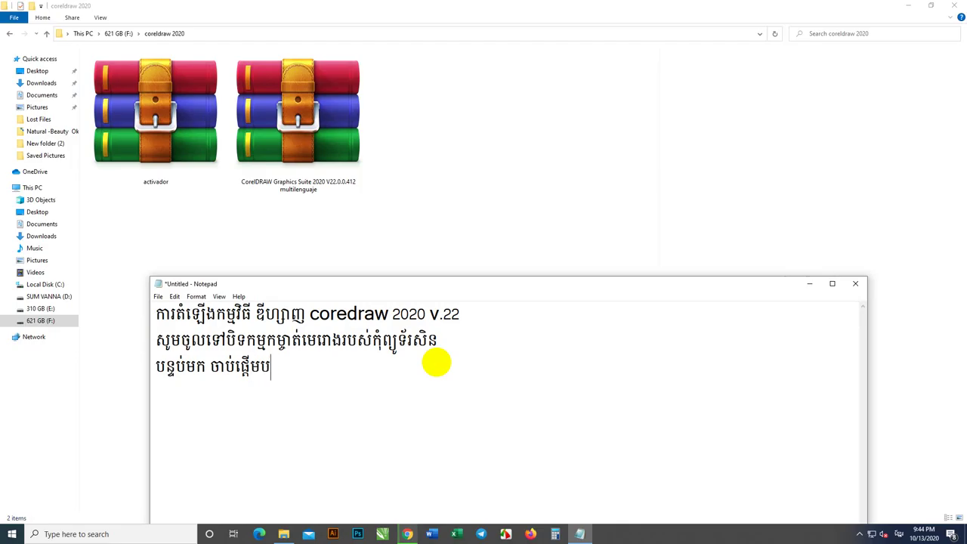
key("BackSpace")
type("កតំឡើង")
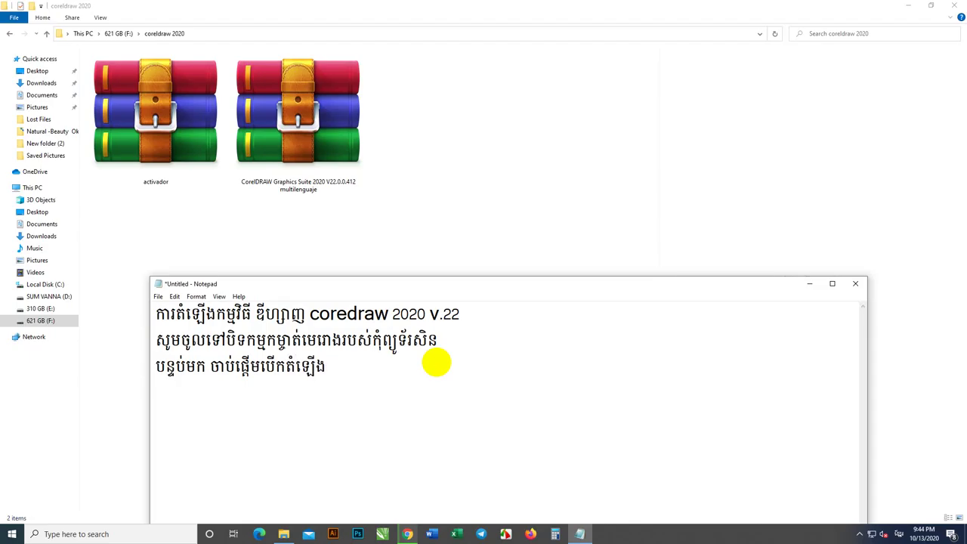
type("ទាំងអស់គ្")
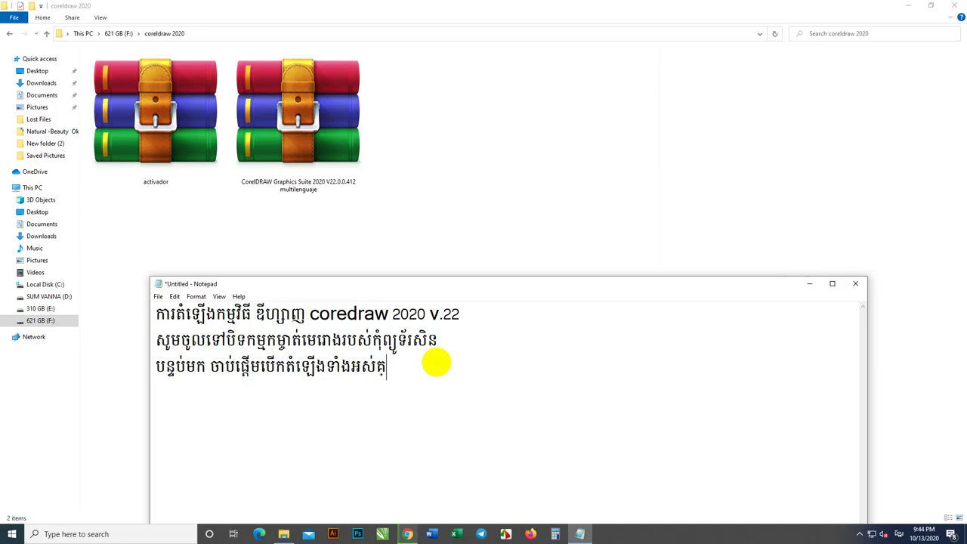
type("នា")
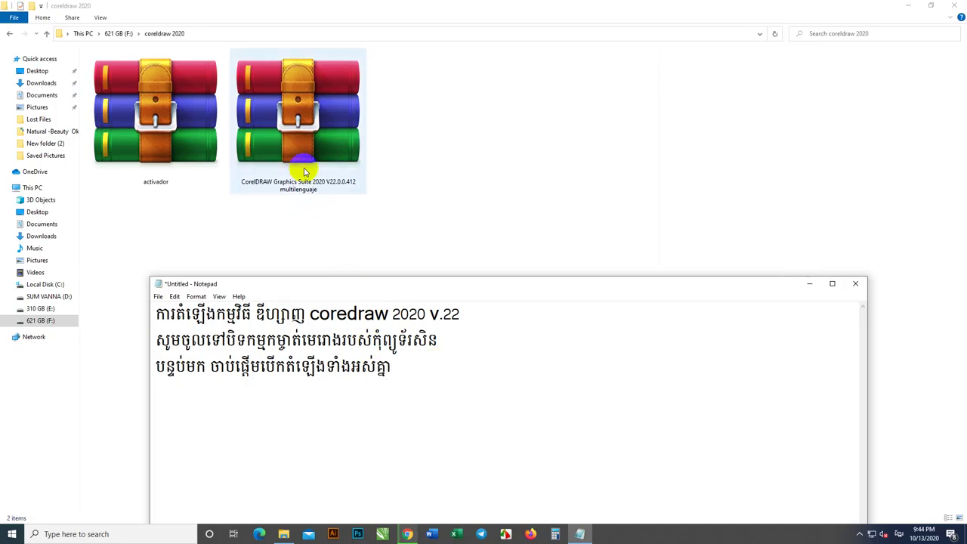
Extract the "CorelDRAW Graphics Suite 2020 V22.0.0.412 multilenguaje" archive into a folder of the same name in File Explorer
left_click(304, 117)
right_click(305, 119)
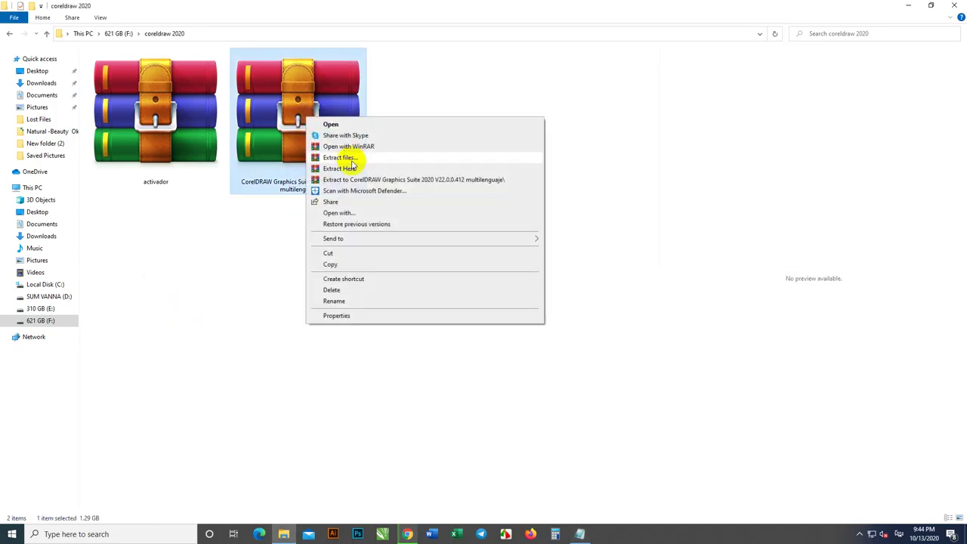
left_click(357, 181)
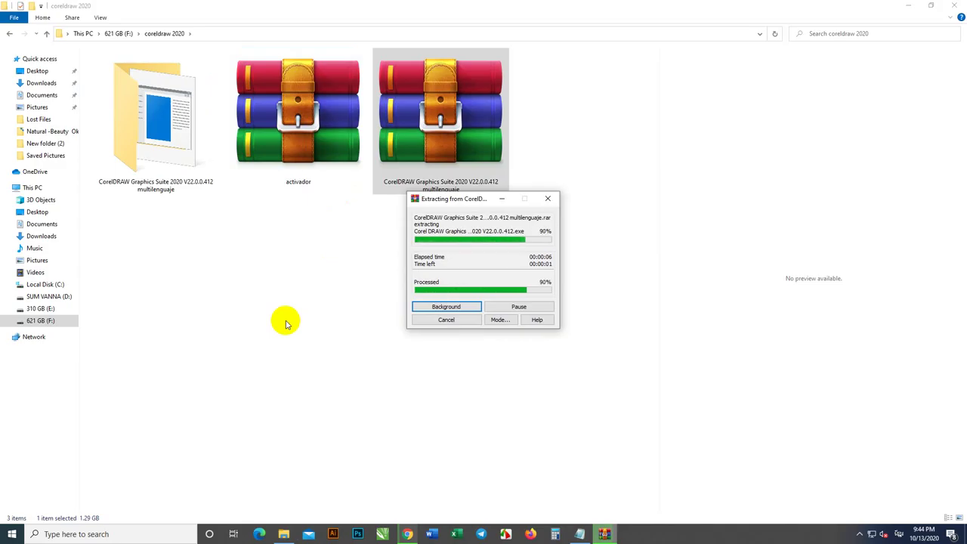
Run the "Corel DRAW Graphics Suite 2020 V22.0.0.412" application from the extracted folder as administrator
double_click(150, 114)
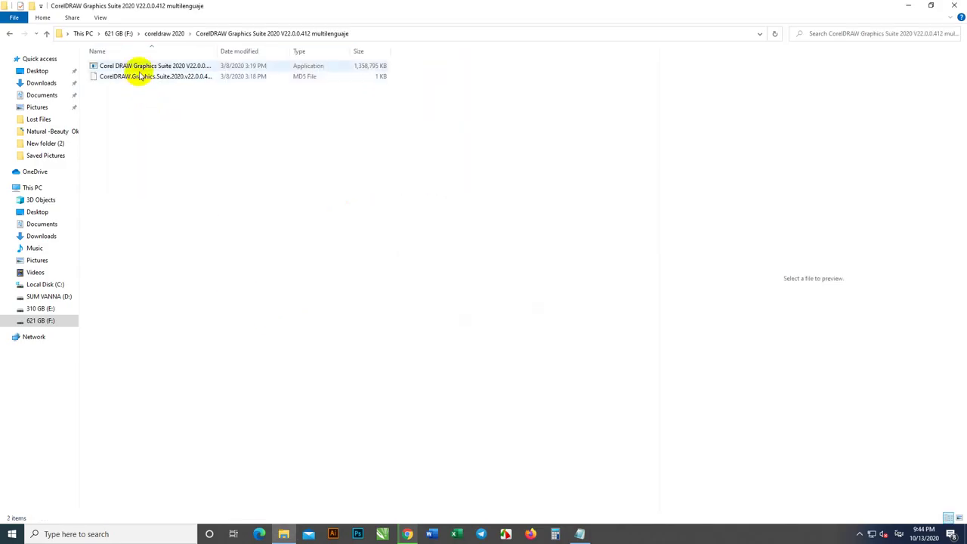
left_click(244, 300)
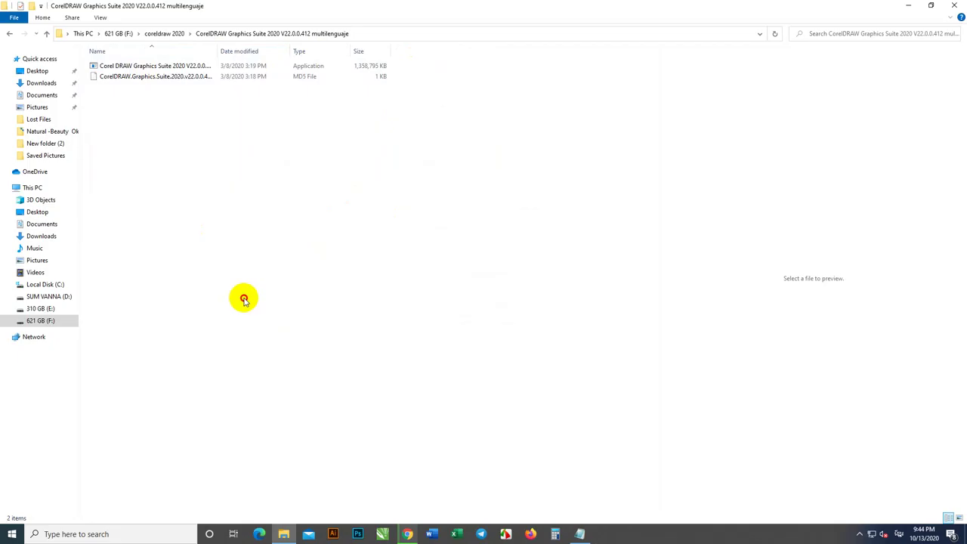
scroll(244, 300, "up", 4)
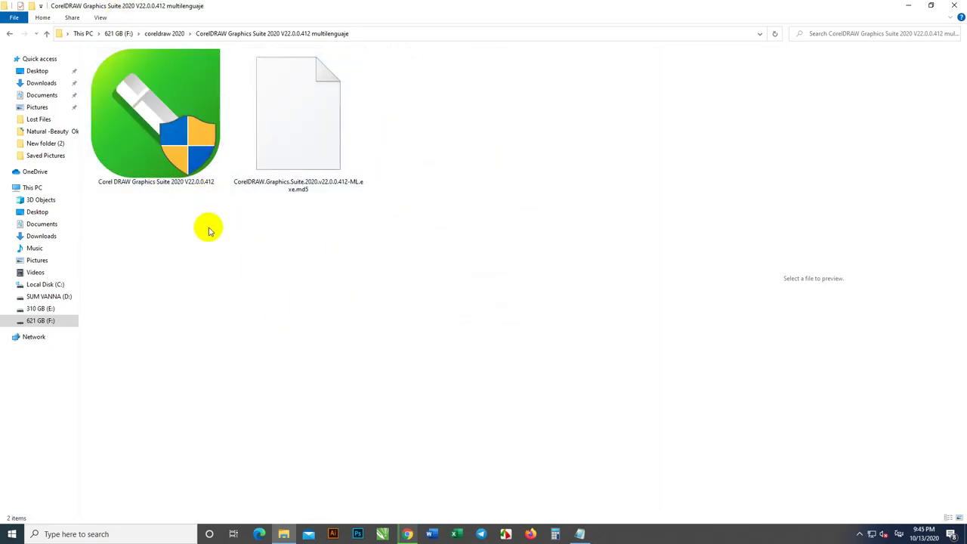
left_click(198, 163)
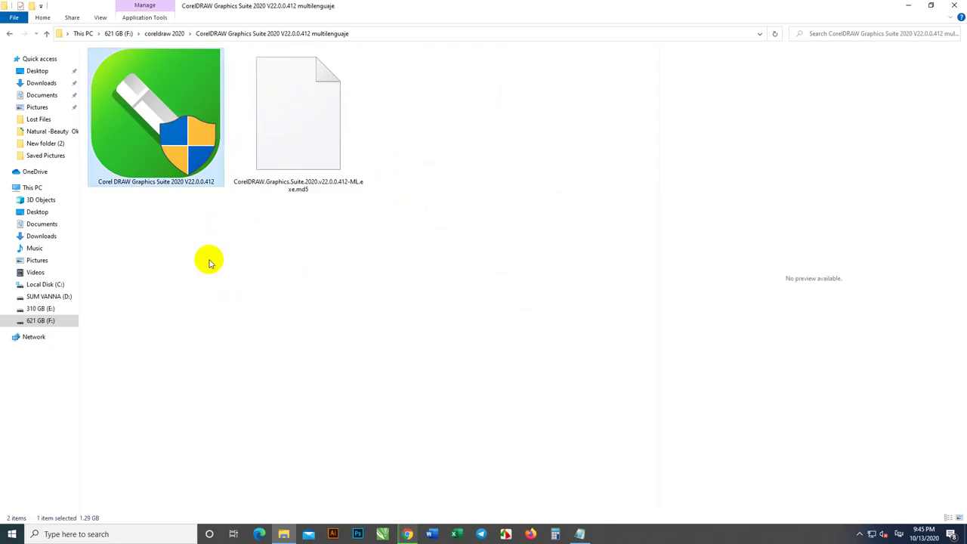
right_click(159, 102)
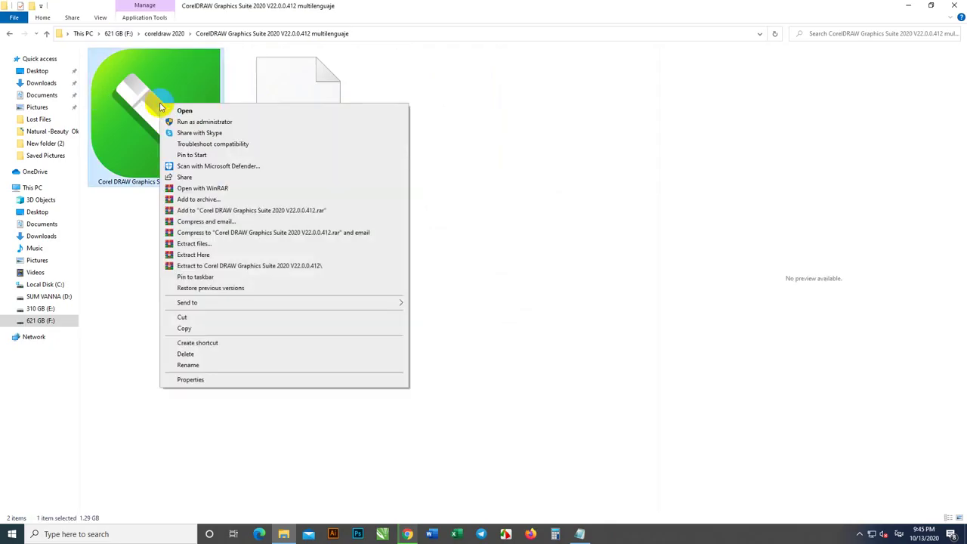
left_click(239, 122)
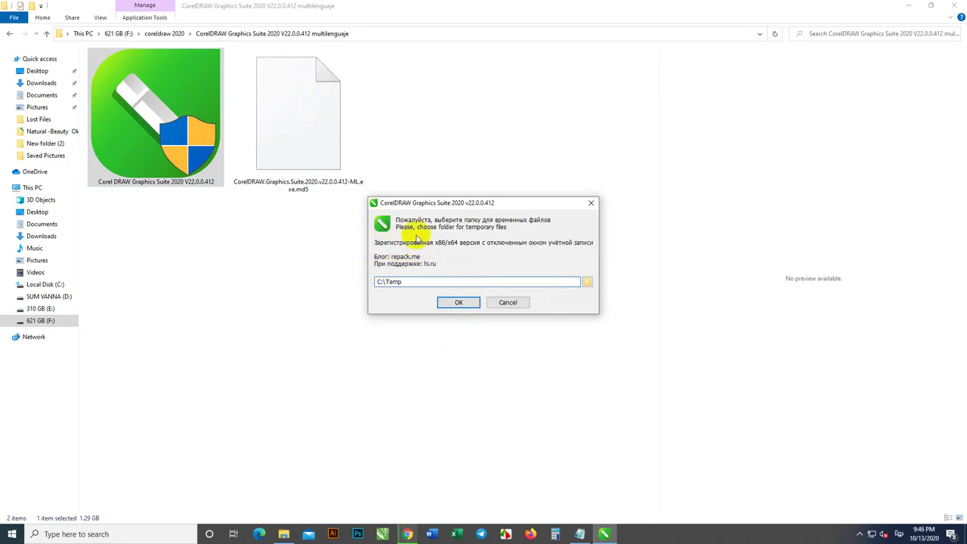
Move the setup dialog higher and accept C:\Temp as the folder for temporary files to start unpacking
left_click_drag(555, 202, 569, 119)
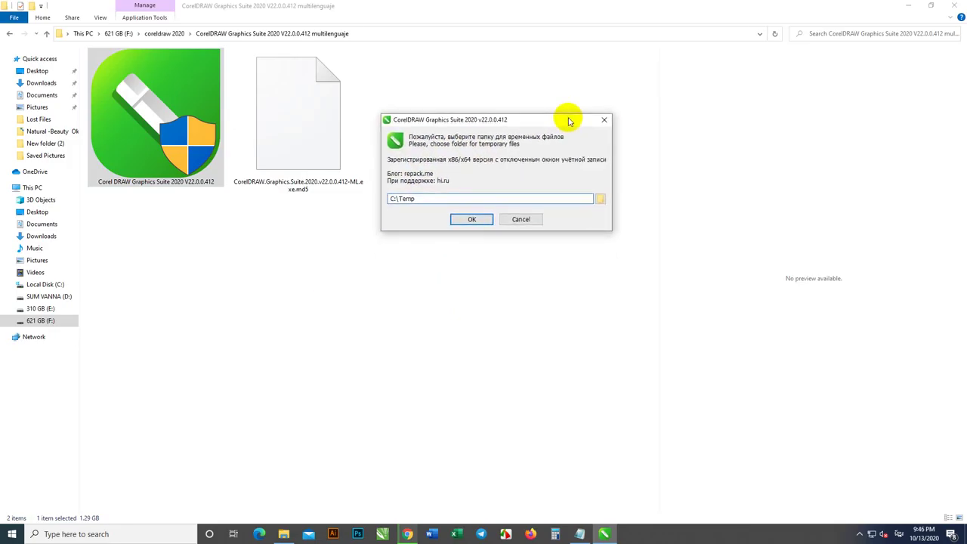
left_click(604, 534)
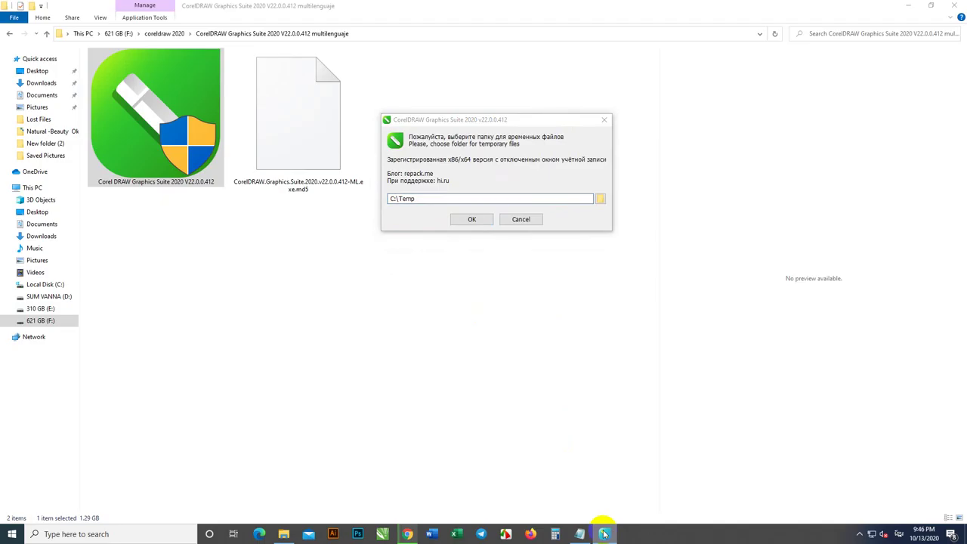
left_click(471, 220)
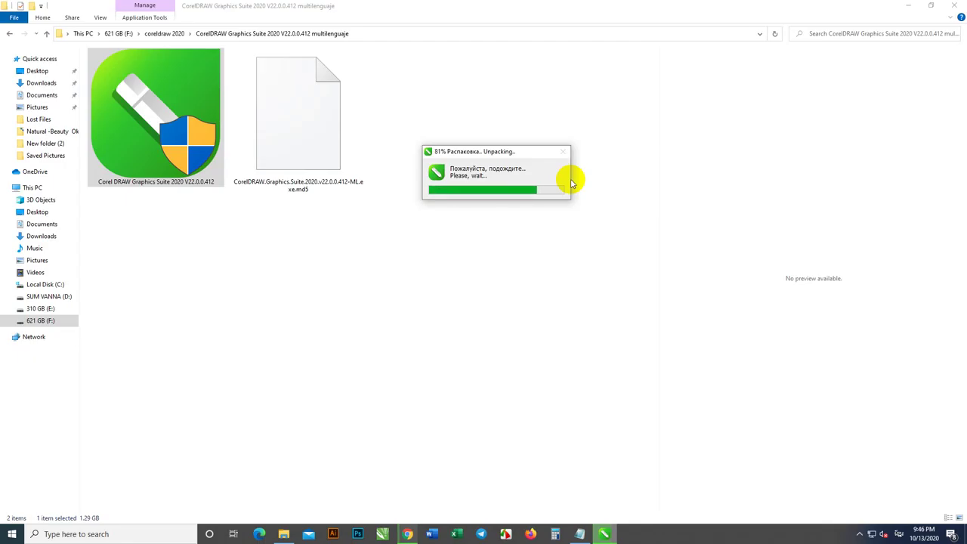
Return to Notepad and write "សូមទៅកន្លែងមួយទៀតនៅពេលវាដើរចប់" in Khmer on a new fourth line
left_click(580, 534)
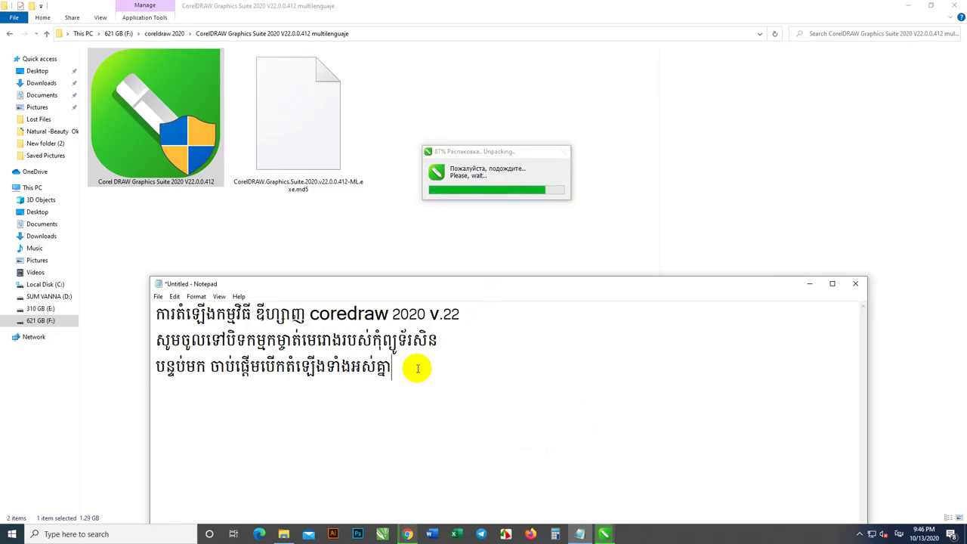
key("Return")
key("Return")
type("សូមទី")
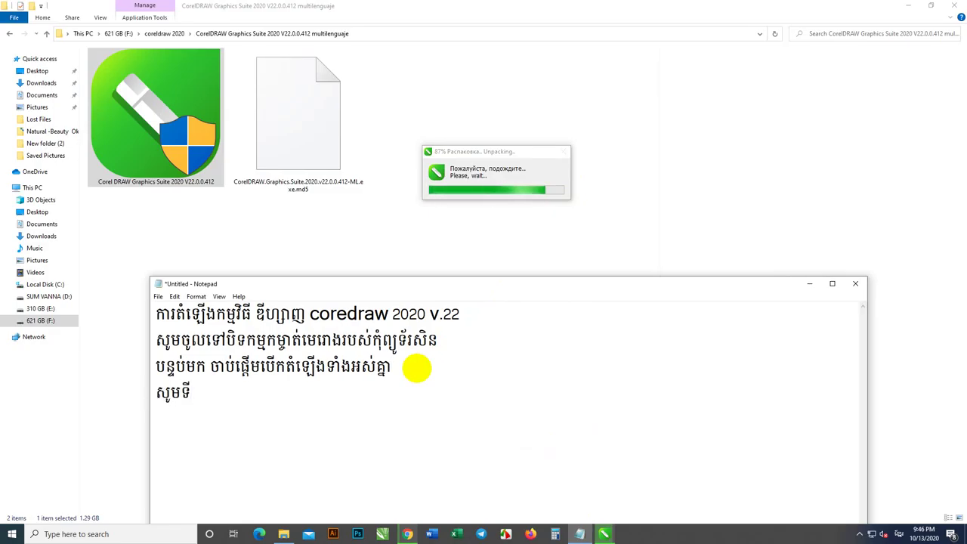
key("BackSpace")
type("ៅ")
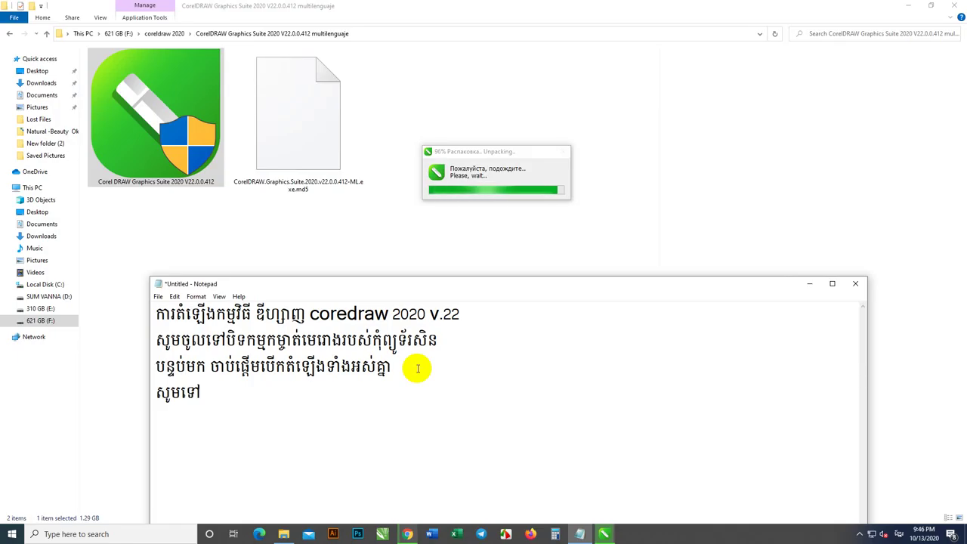
type("កន្ល")
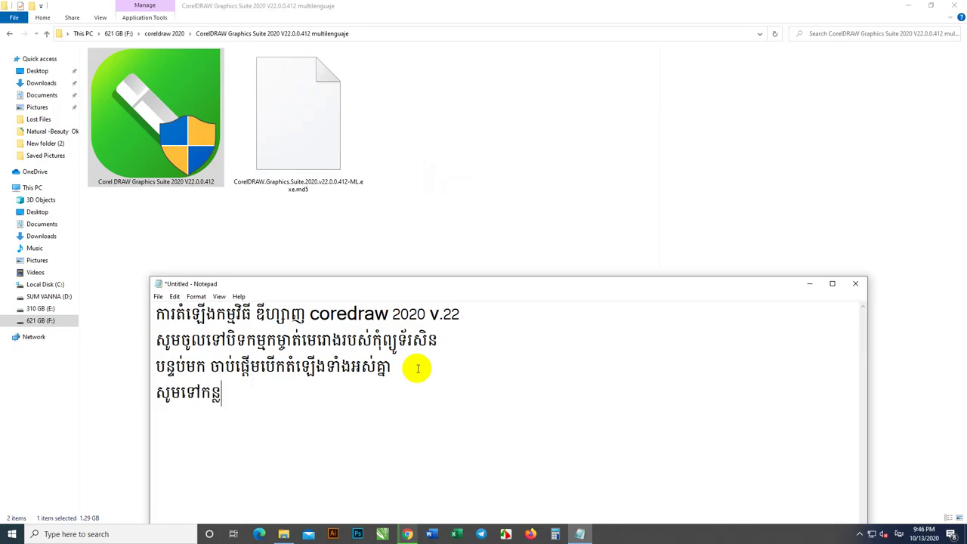
type("ែងមួយ")
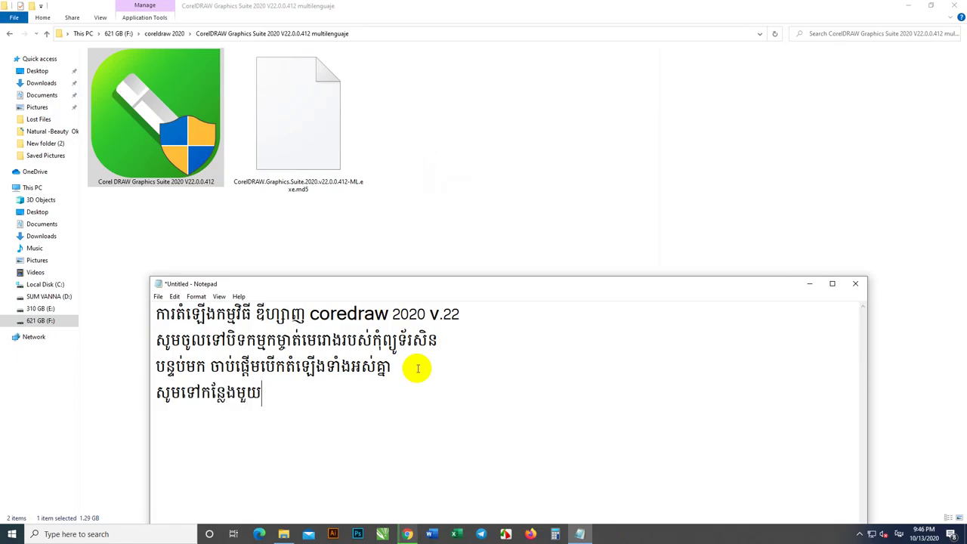
type("ទៀតនៅពេ")
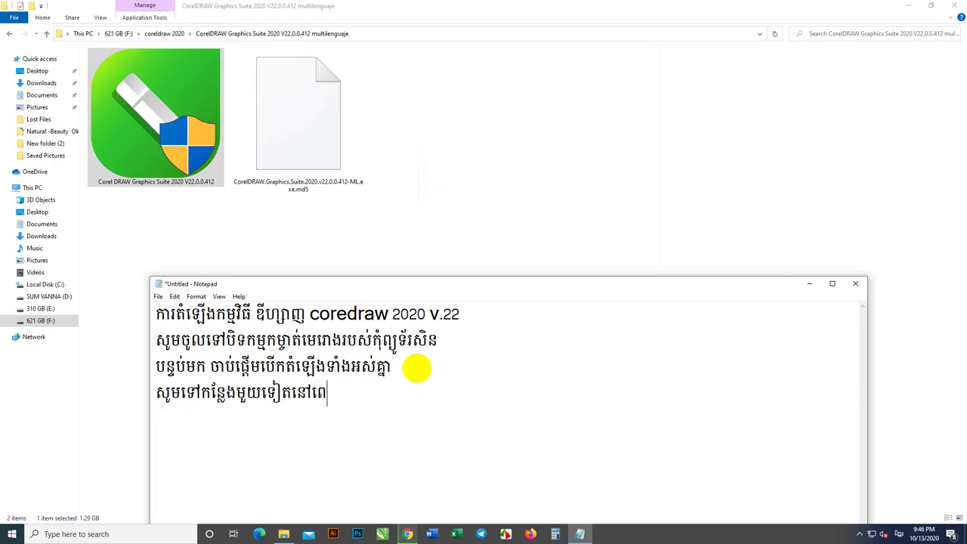
type("លវាដើរចប់")
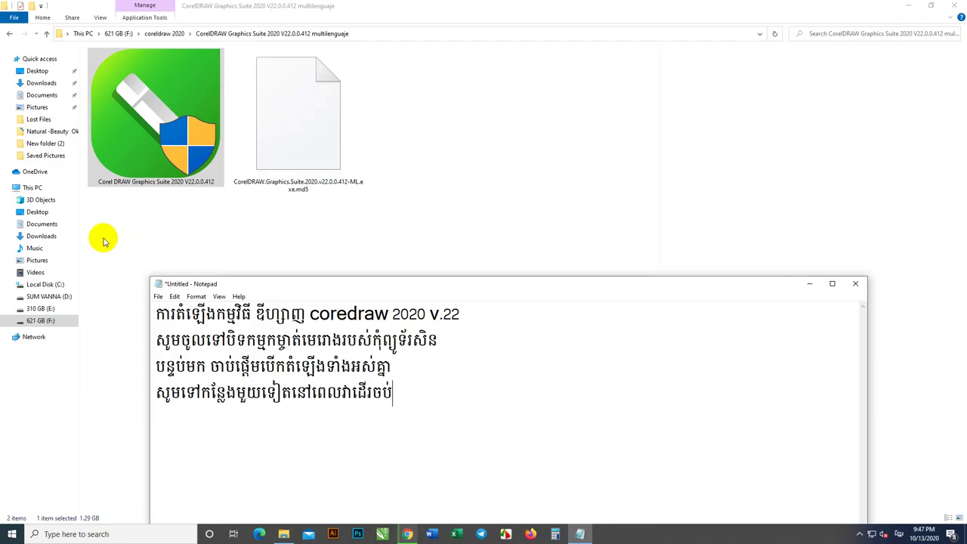
Agree to install the 64-bit version and continue the setup with the option to try the product without a serial number
left_click(281, 535)
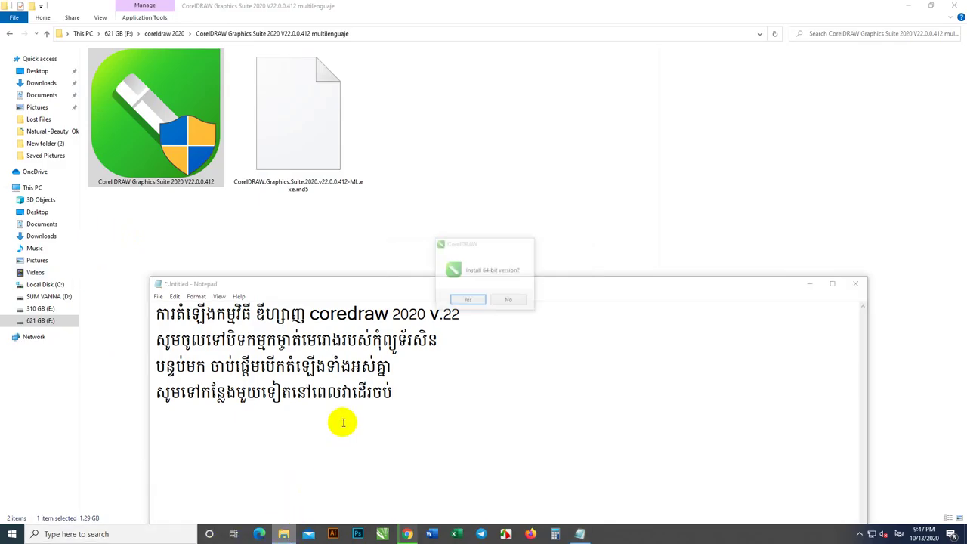
left_click(470, 301)
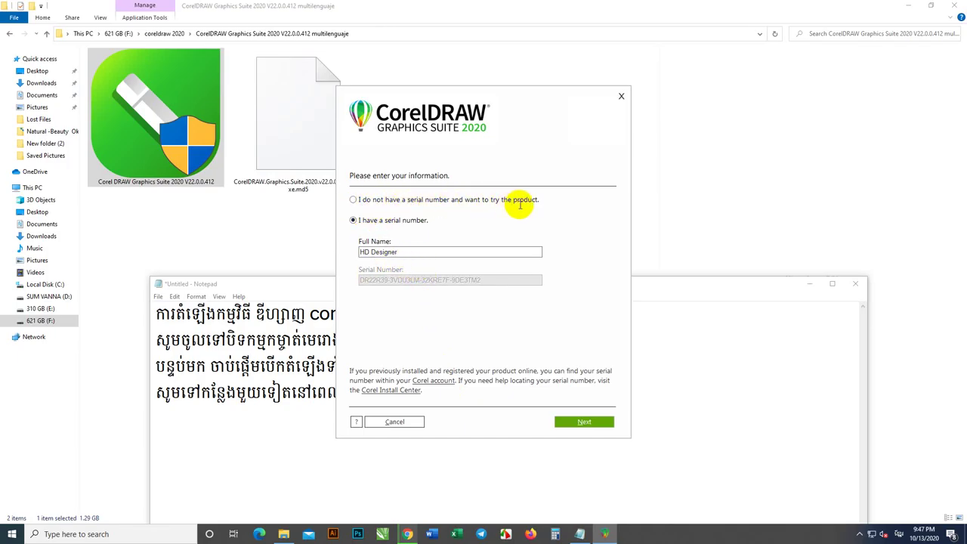
left_click(354, 200)
left_click(592, 422)
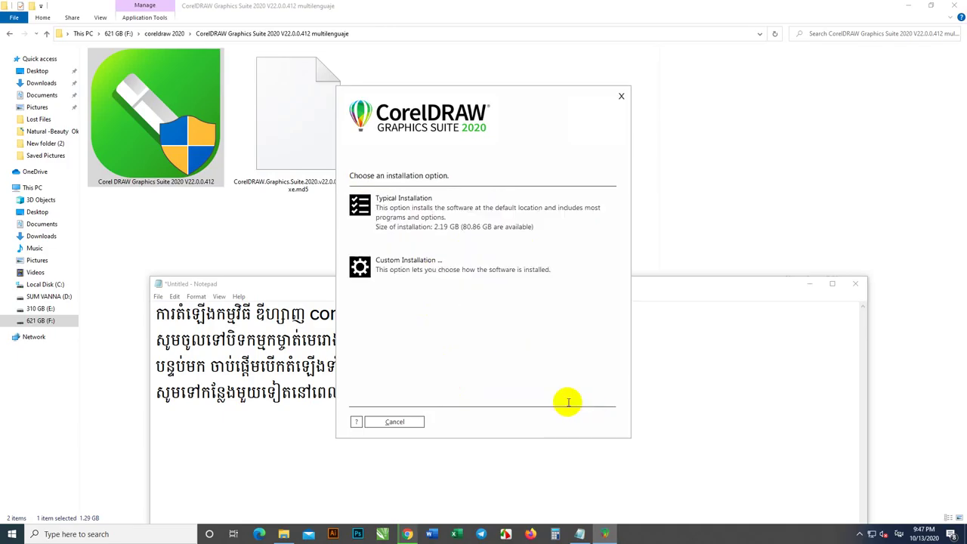
Start a custom installation, keeping all four programs, the default features, the default installation folder and the preset product languages
left_click(363, 265)
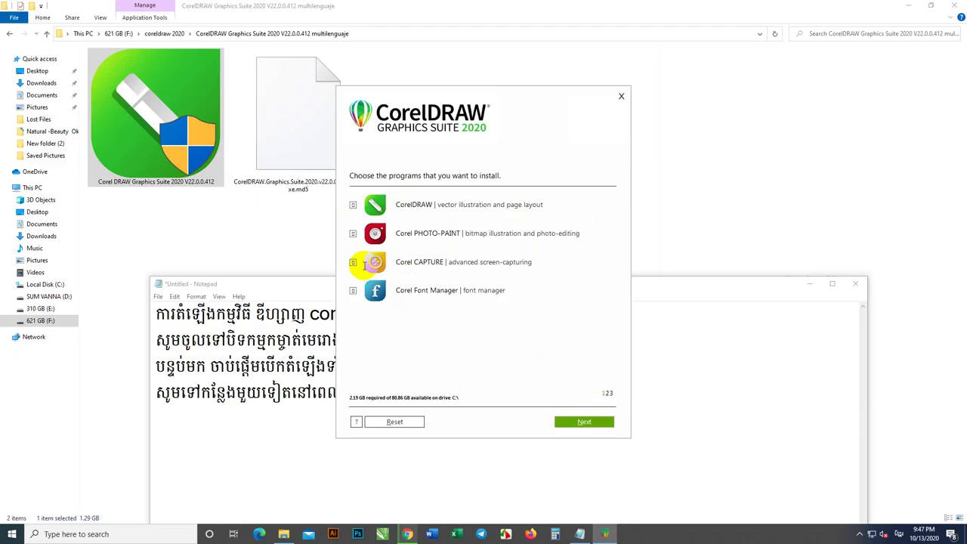
left_click(584, 427)
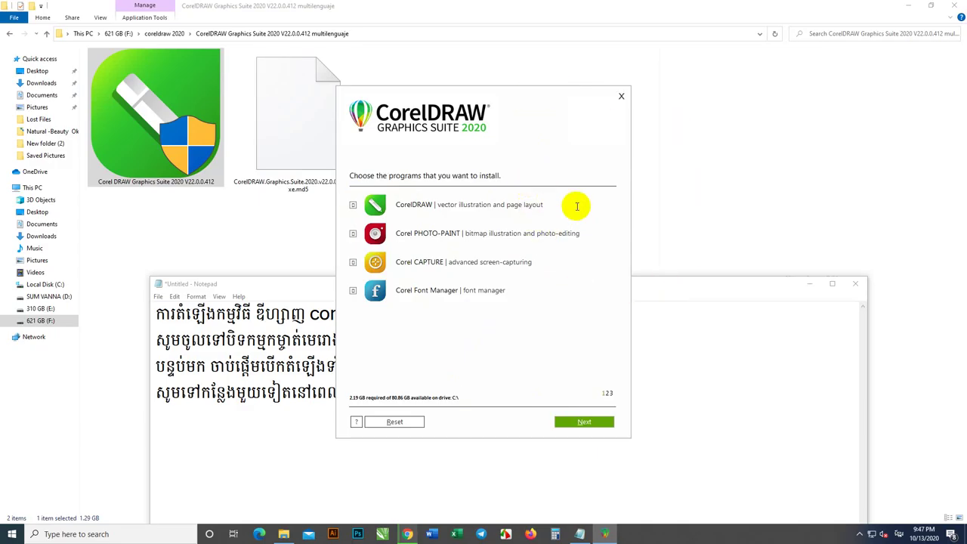
left_click(587, 423)
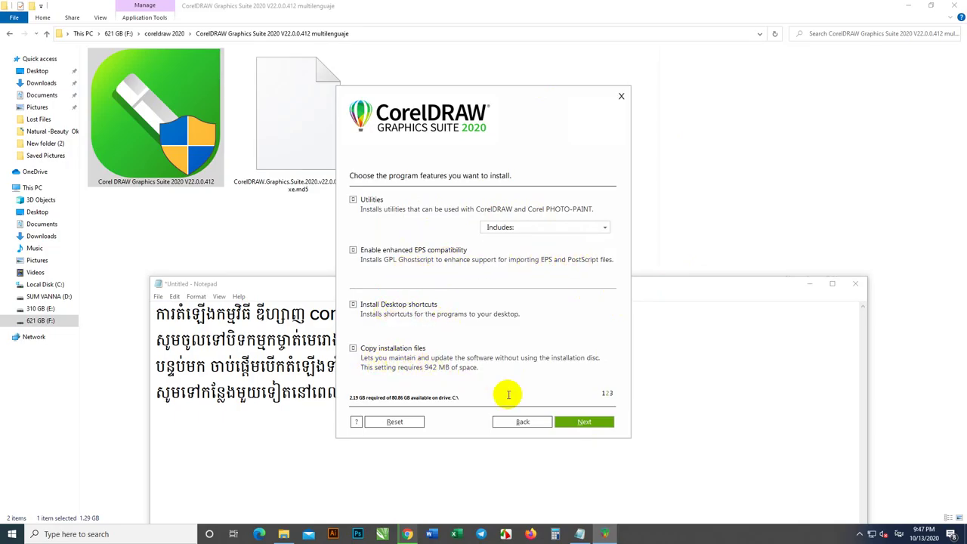
left_click(586, 421)
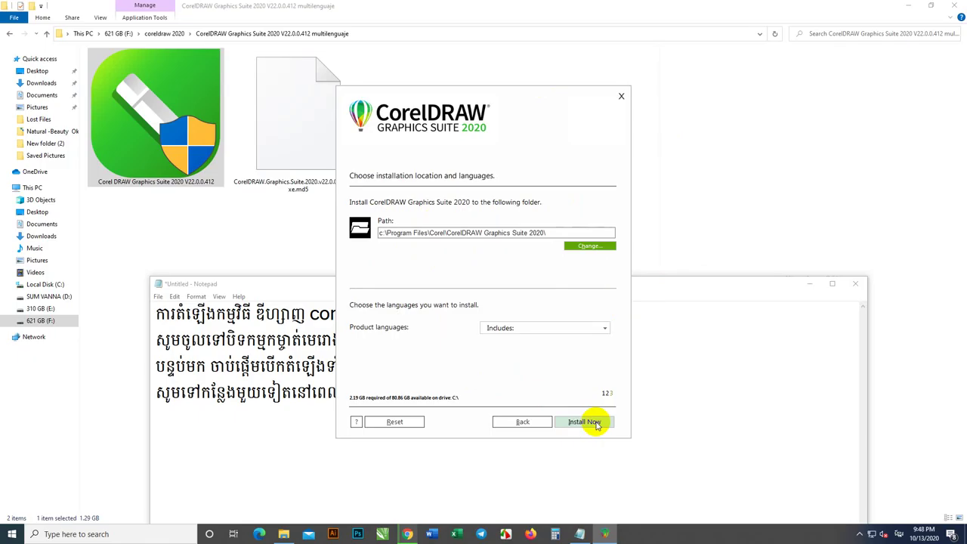
left_click(596, 424)
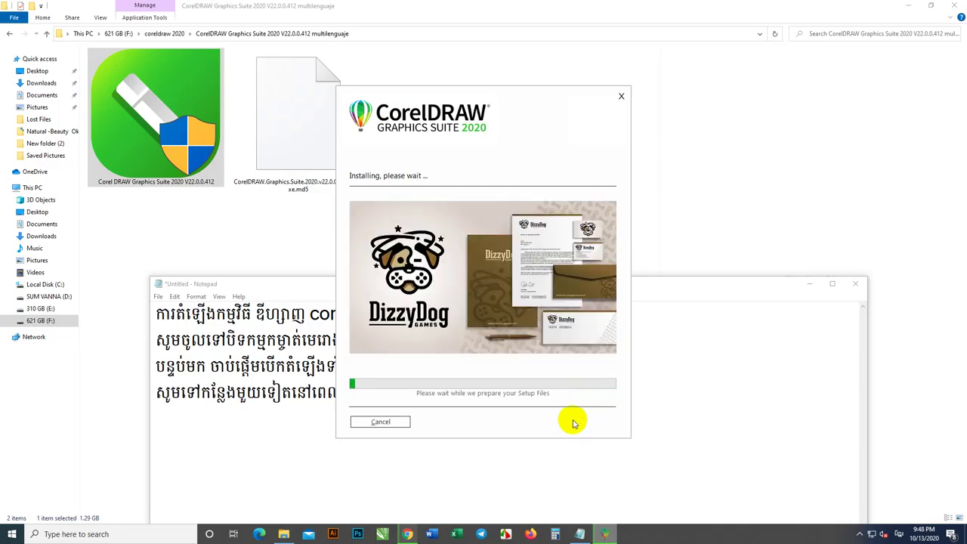
Return to Notepad, moving its window slightly aside, and write "មិនចាំបាច់បិទអ៊ិធើណេត ក៏ប្រើបានដែរ" on a new fifth line
left_click_drag(319, 290, 277, 292)
left_click(544, 91)
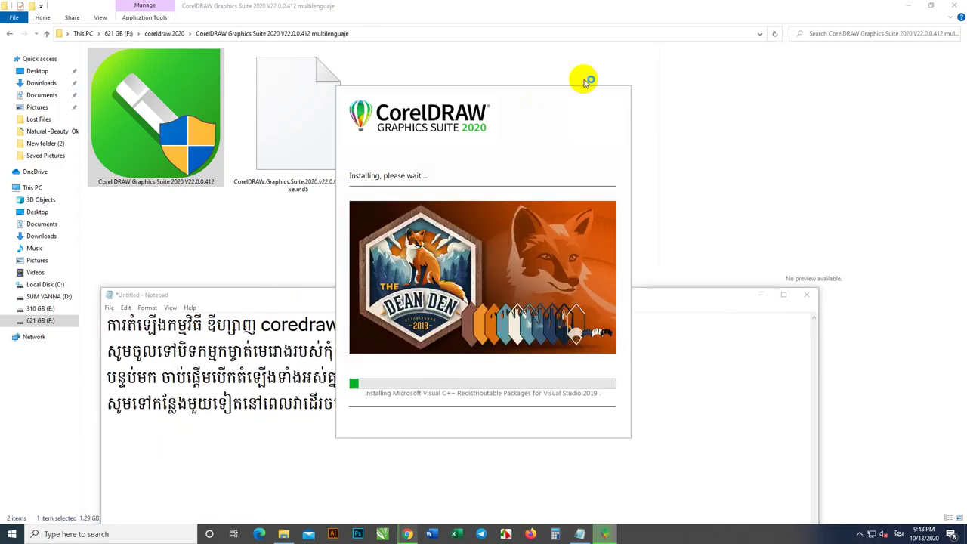
left_click(656, 429)
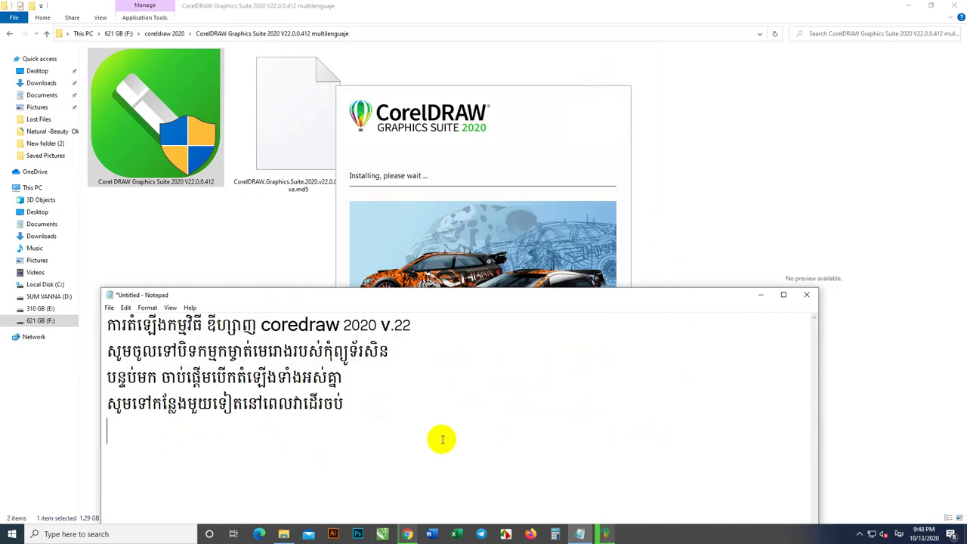
type("មិនច")
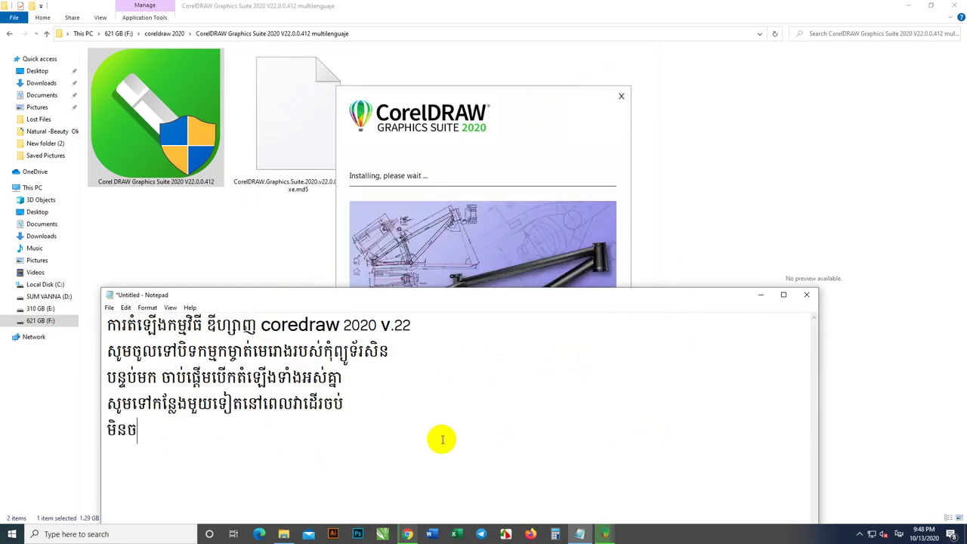
type("ាំបា")
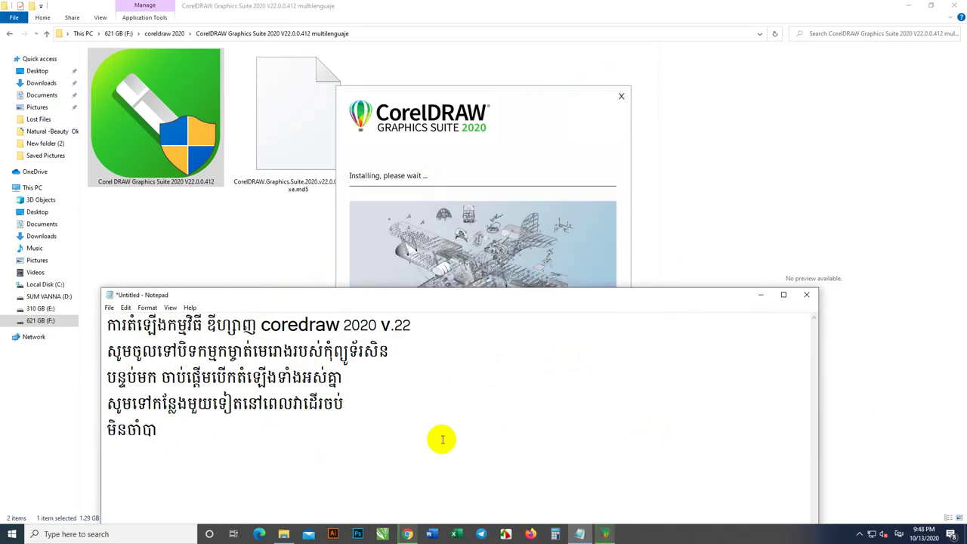
type("ច់បិទអ៊")
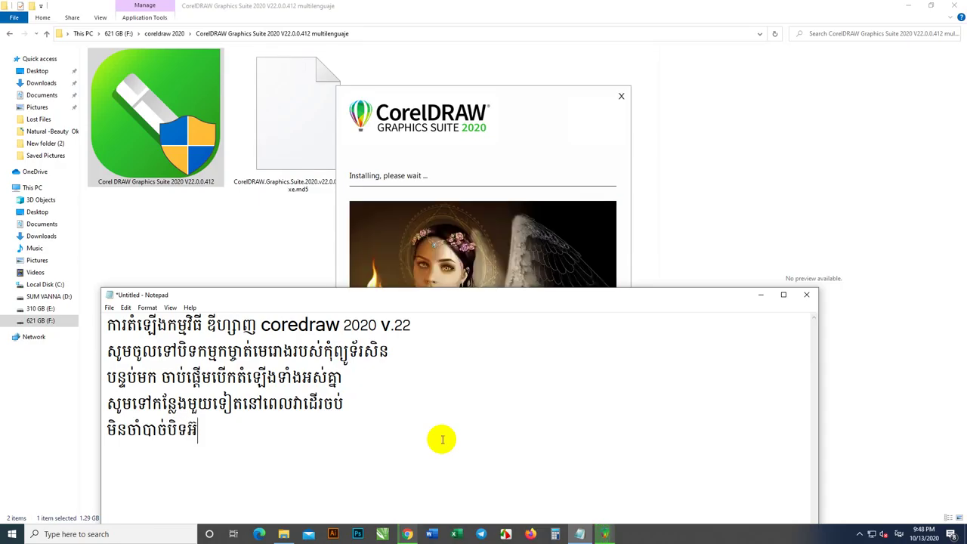
key("BackSpace")
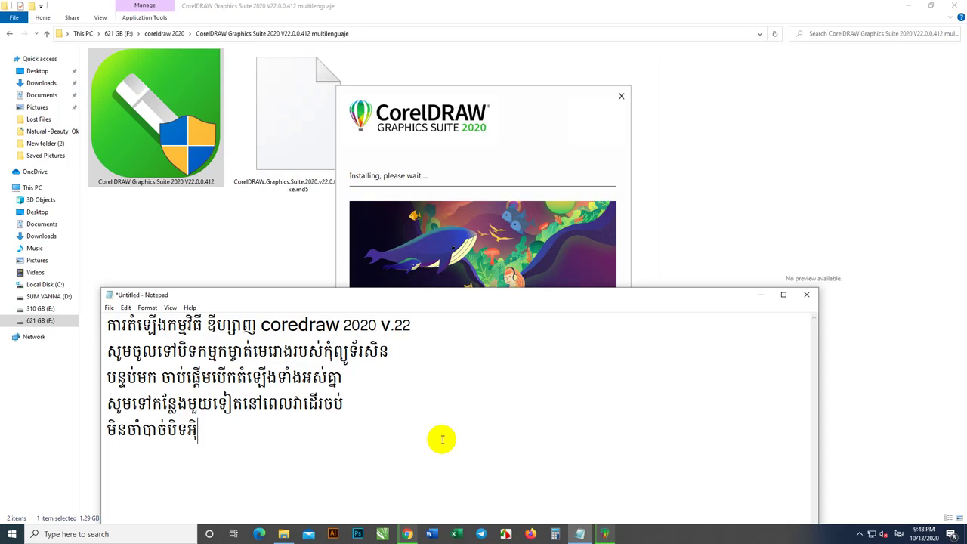
type("ណ")
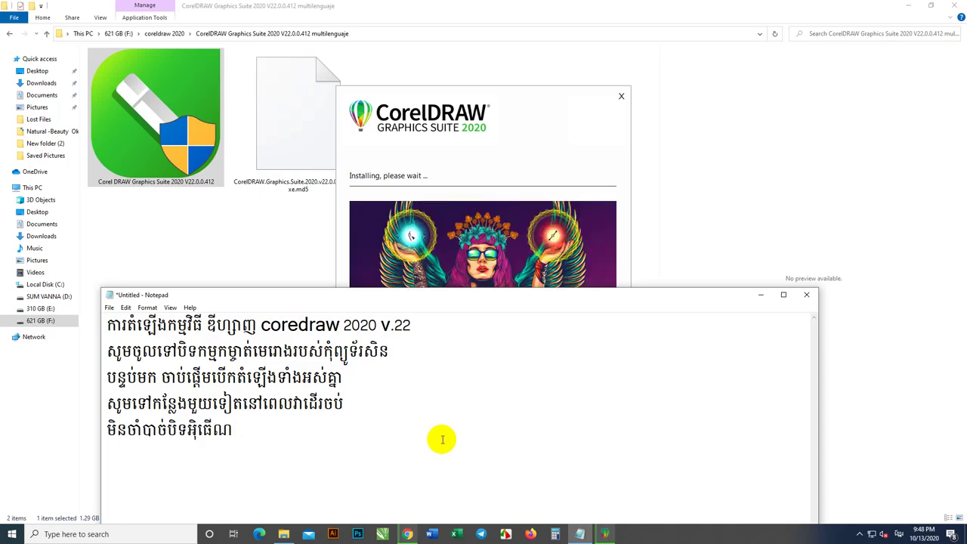
type("េ")
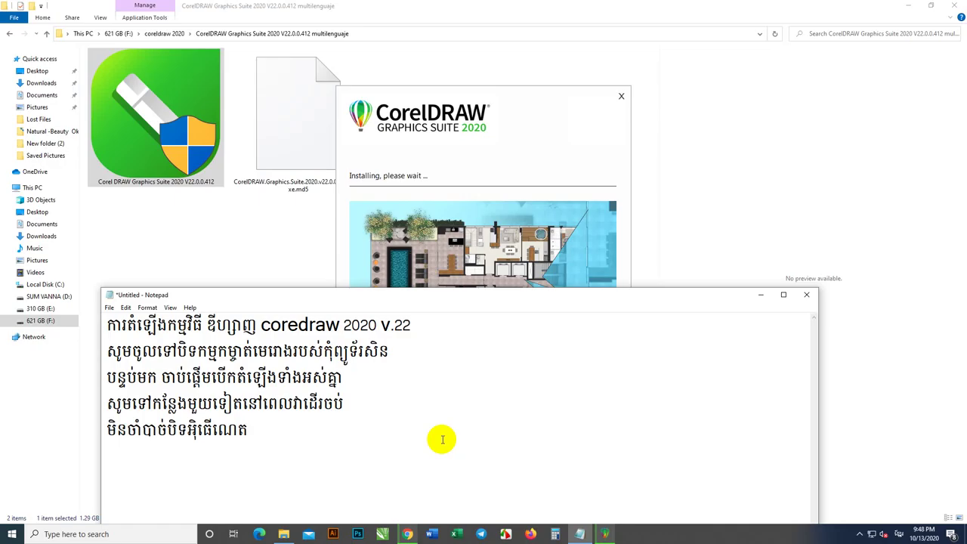
type("ត ")
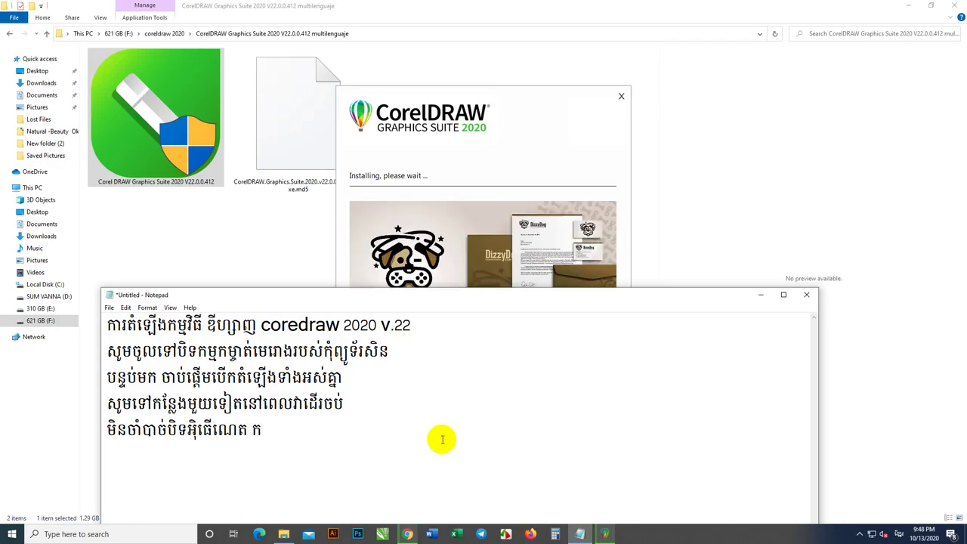
type("ក៏បា្")
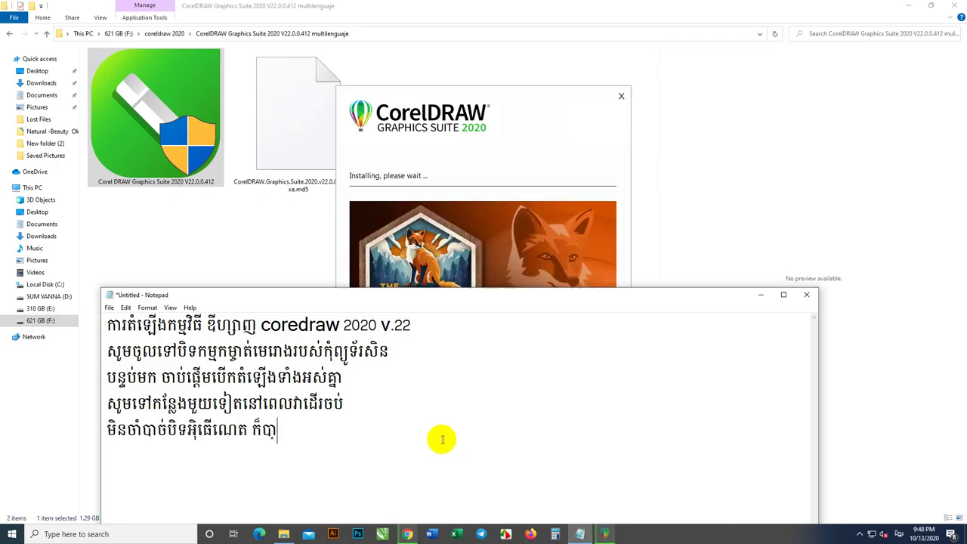
type("រើបានដែរ")
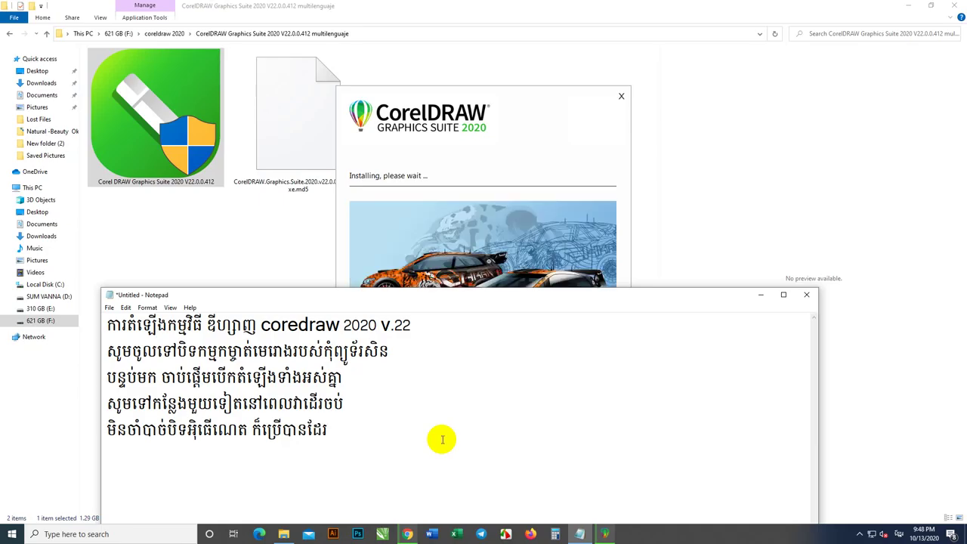
Continue the fifth line of the notes with "រយៈនៃការប្រើទៅតាមអ្នកចេះការពារតែប៉ុណ្ណោះ"
type("បស់")
key("BackSpace")
key("BackSpace")
key("BackSpace")
type("យ")
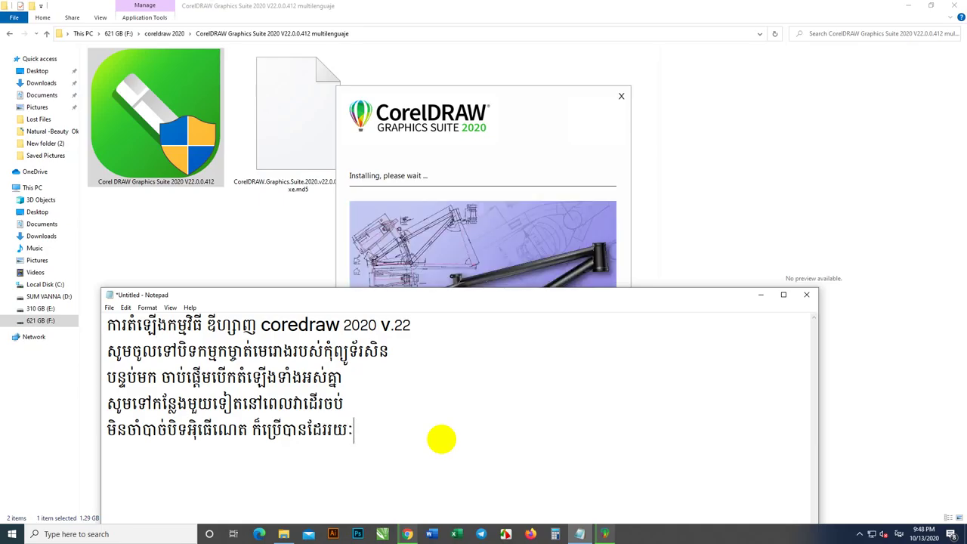
type("ៈនៃ")
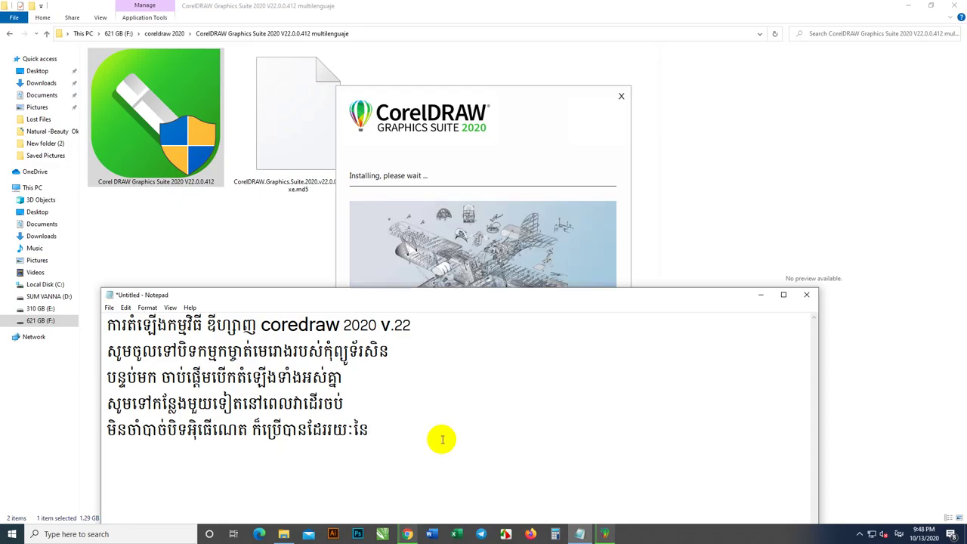
type("ការប្រើទៅ")
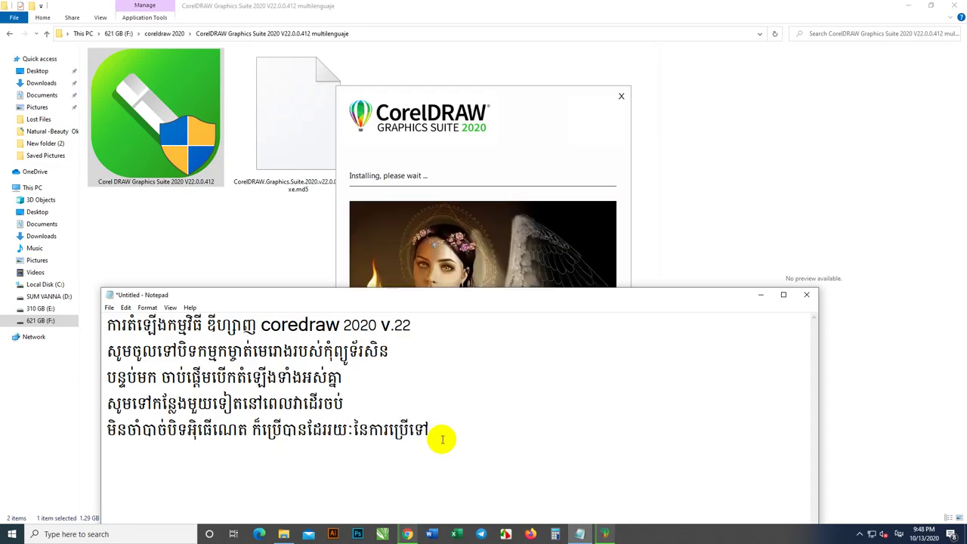
type("តាមអ")
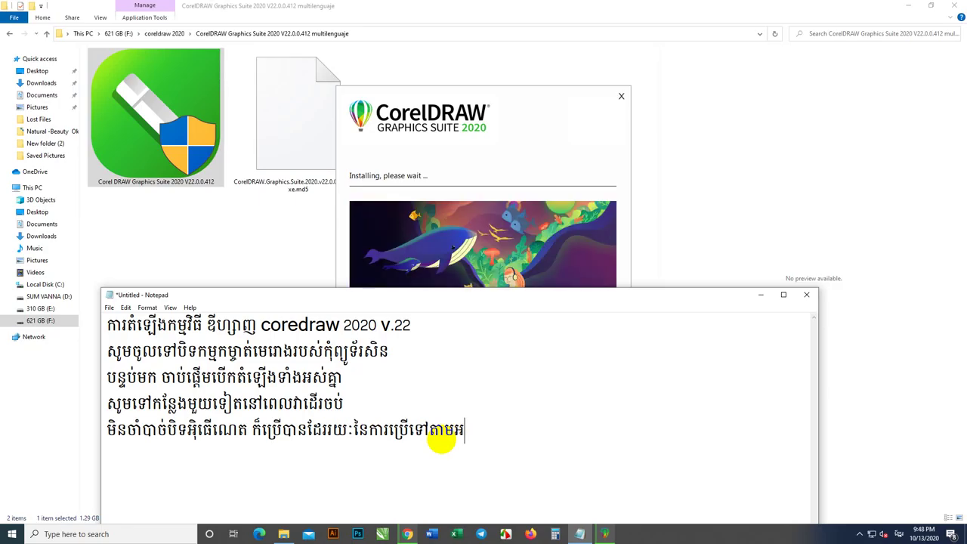
type("្នករ")
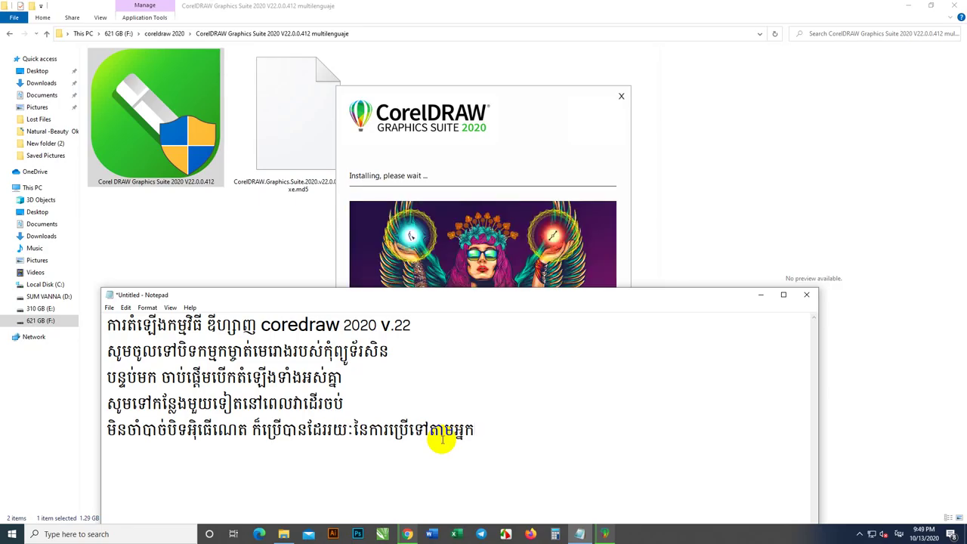
type("ចេះការពារ")
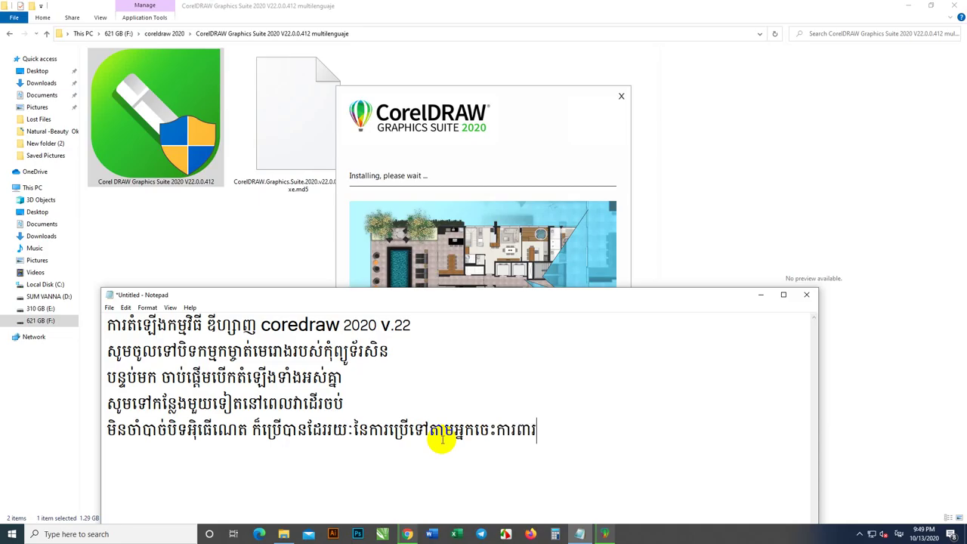
type("តែប")
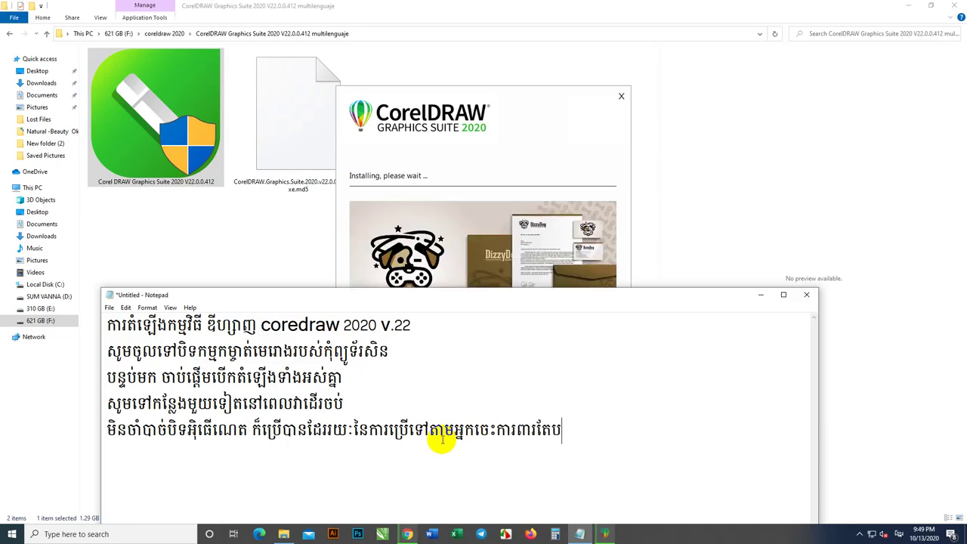
type("៉ុណ")
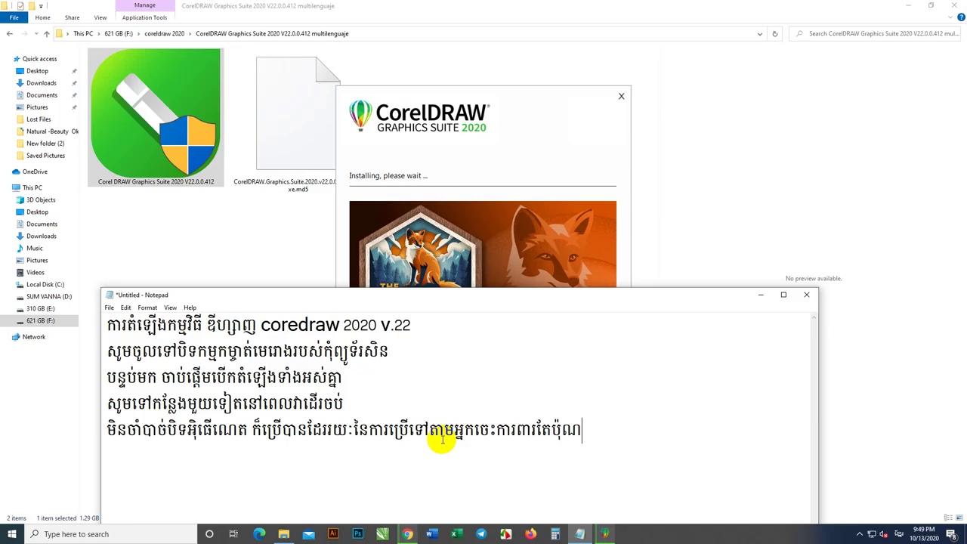
type("្ណោះ")
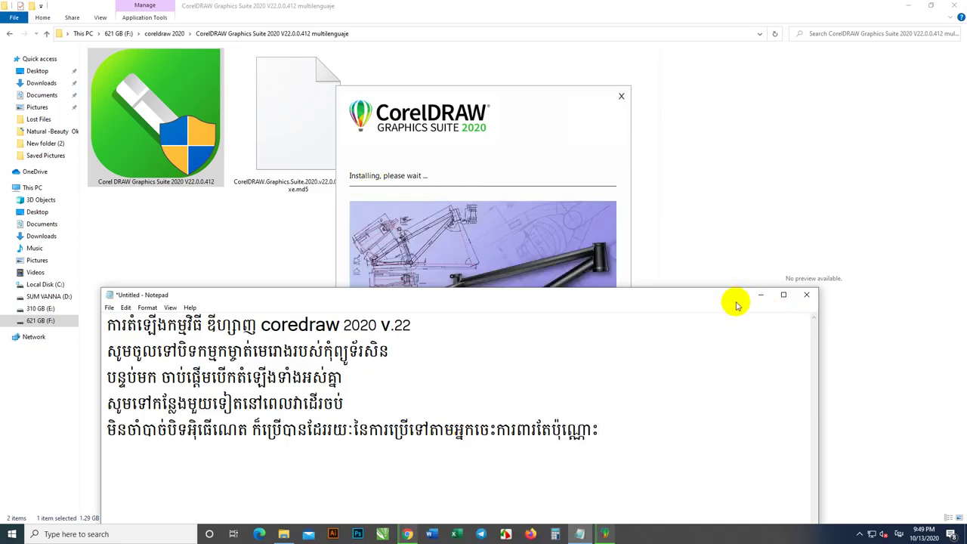
Arrange the setup dialog and the Notepad window side by side on the desktop so the progress and the full notes are both readable
left_click(542, 103)
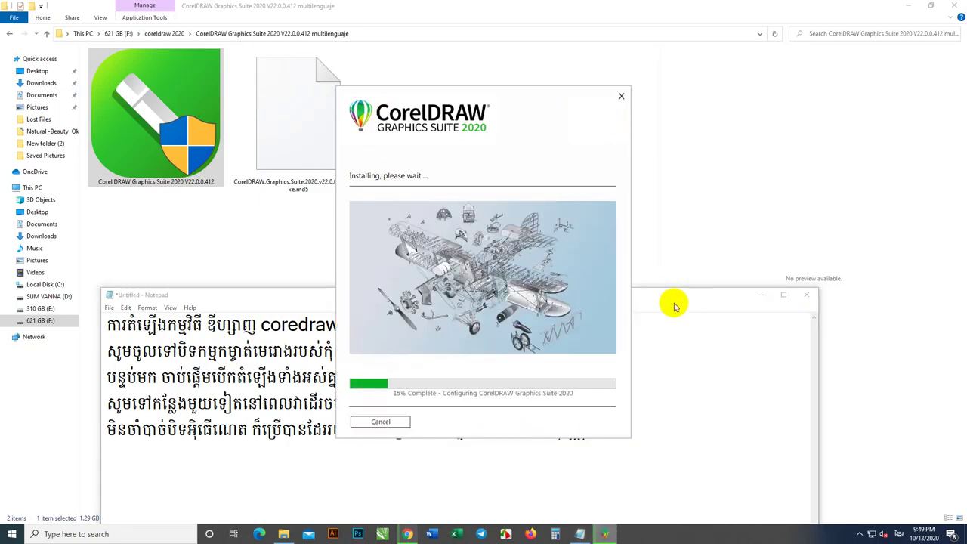
left_click_drag(674, 303, 816, 282)
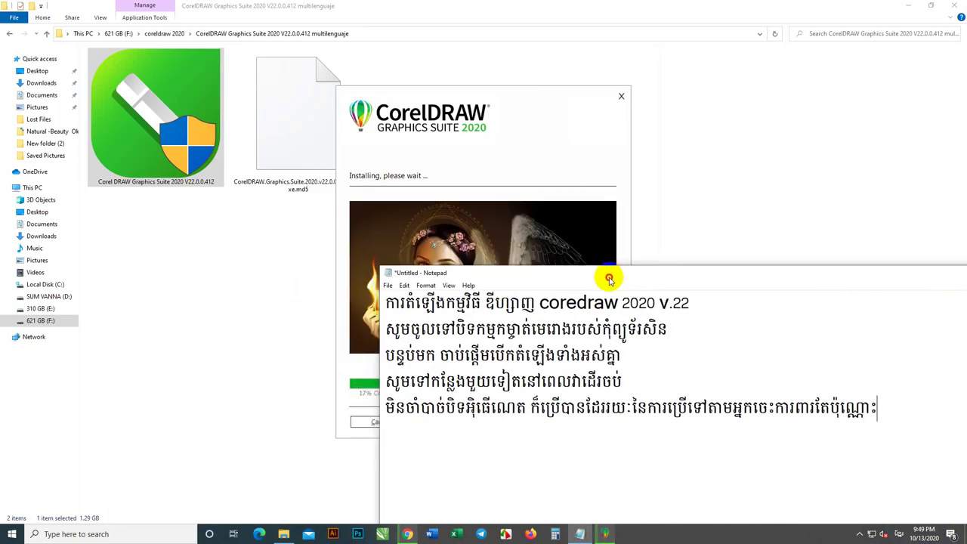
left_click_drag(612, 277, 881, 99)
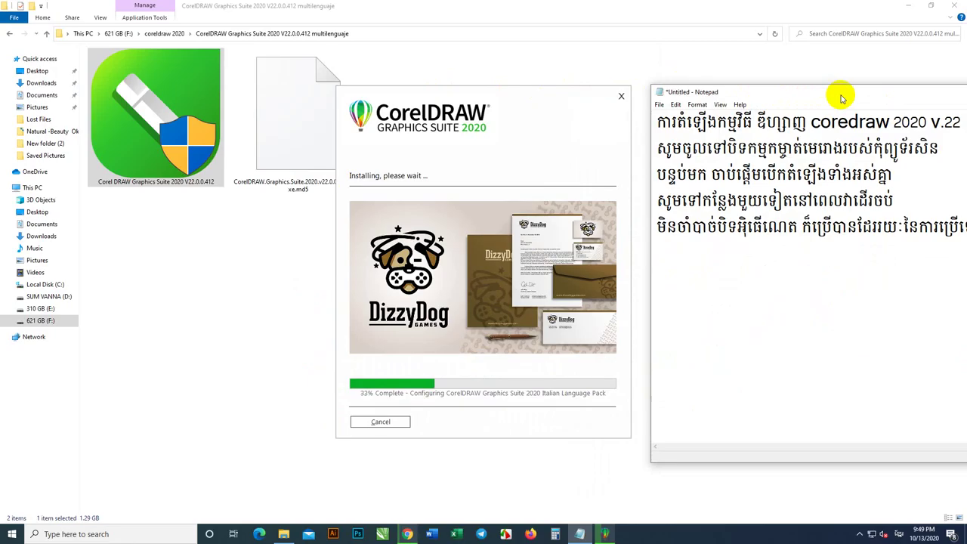
left_click_drag(840, 97, 820, 92)
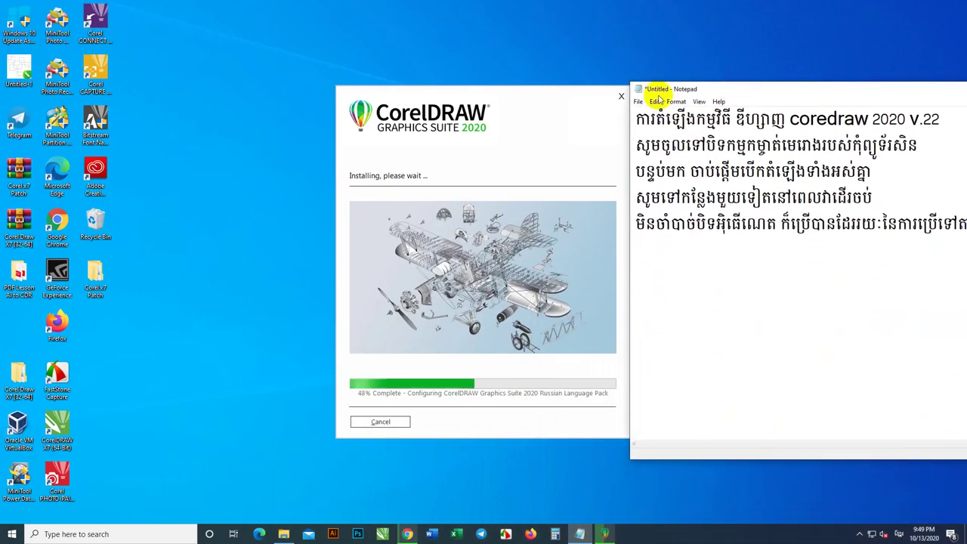
left_click(602, 96)
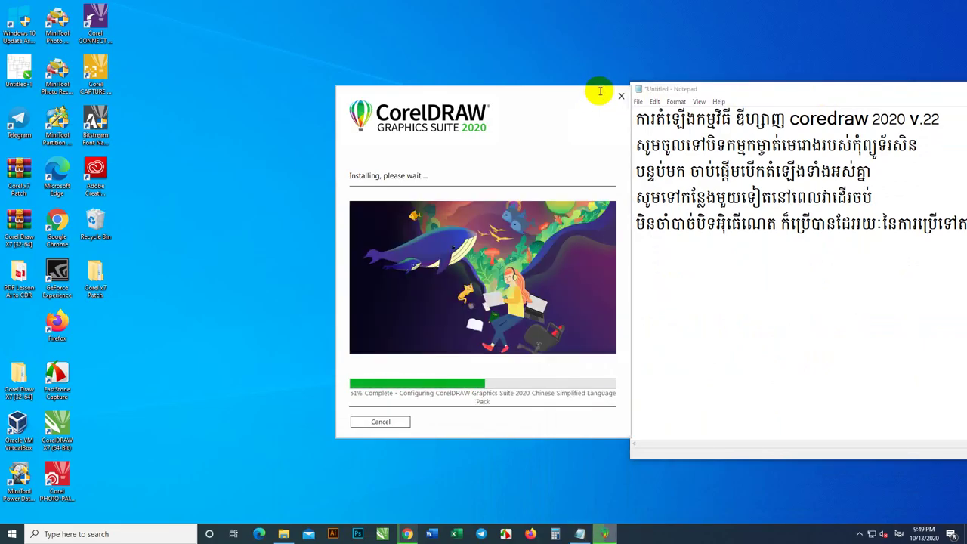
left_click_drag(600, 91, 386, 13)
left_click_drag(781, 87, 568, 20)
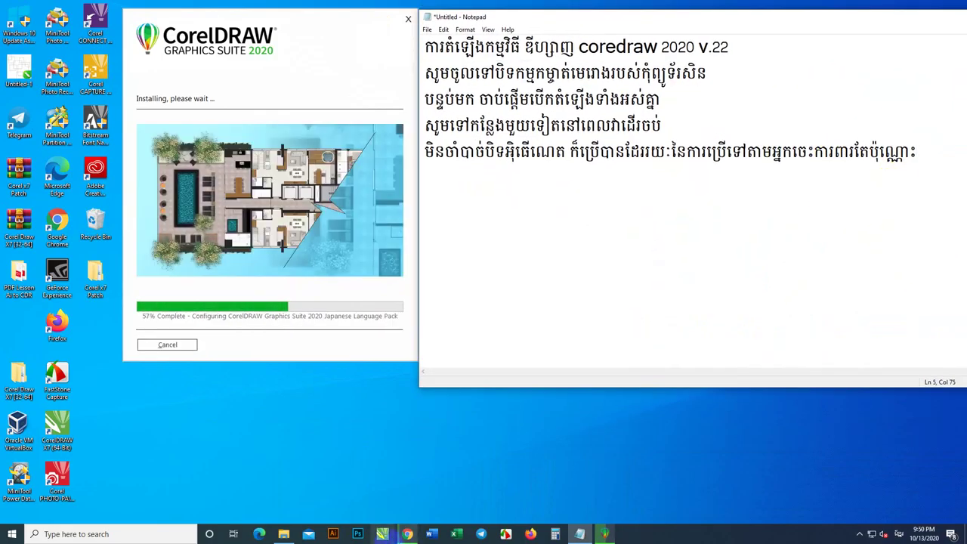
Begin a sixth line in the Notepad notes with "ក្នុងការតំឡើង"
key("Return")
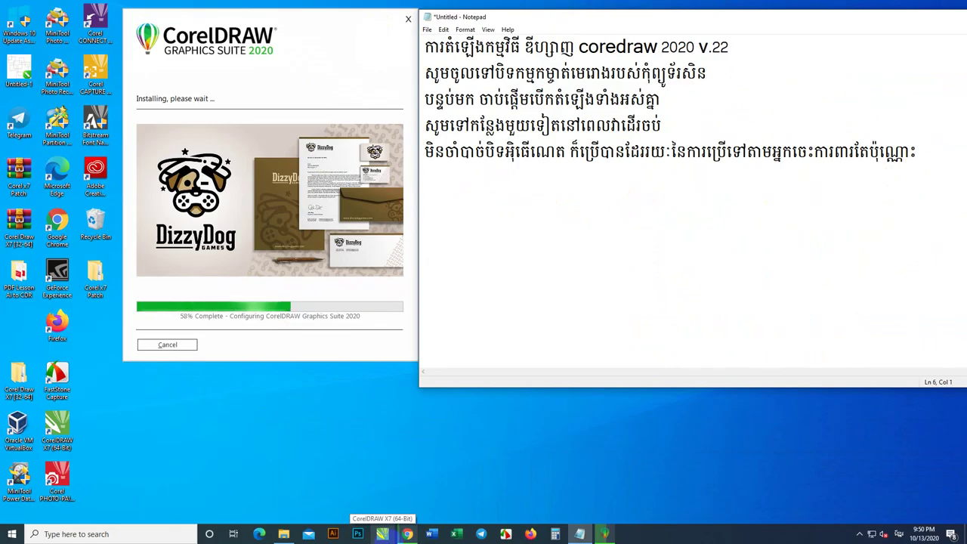
type("កុន")
key("BackSpace")
key("BackSpace")
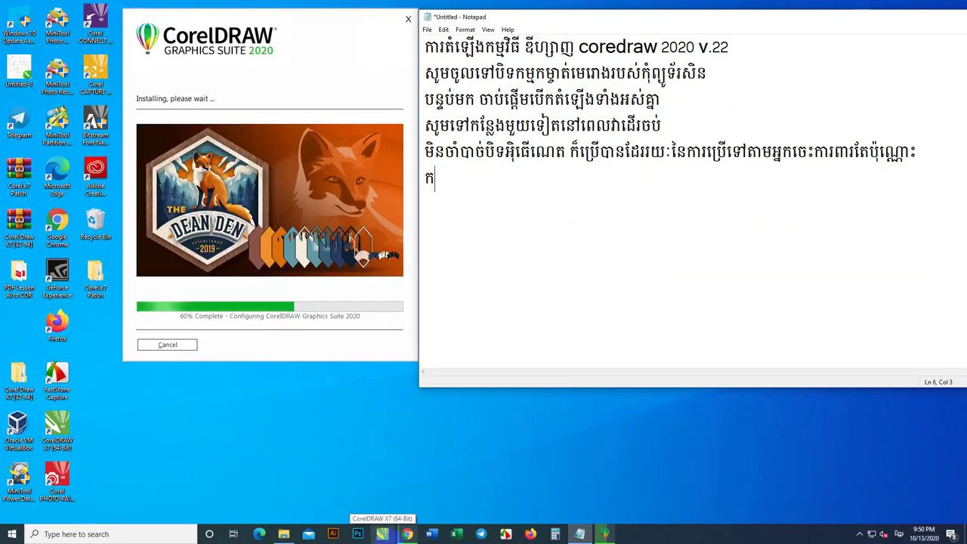
type("្នុងការ")
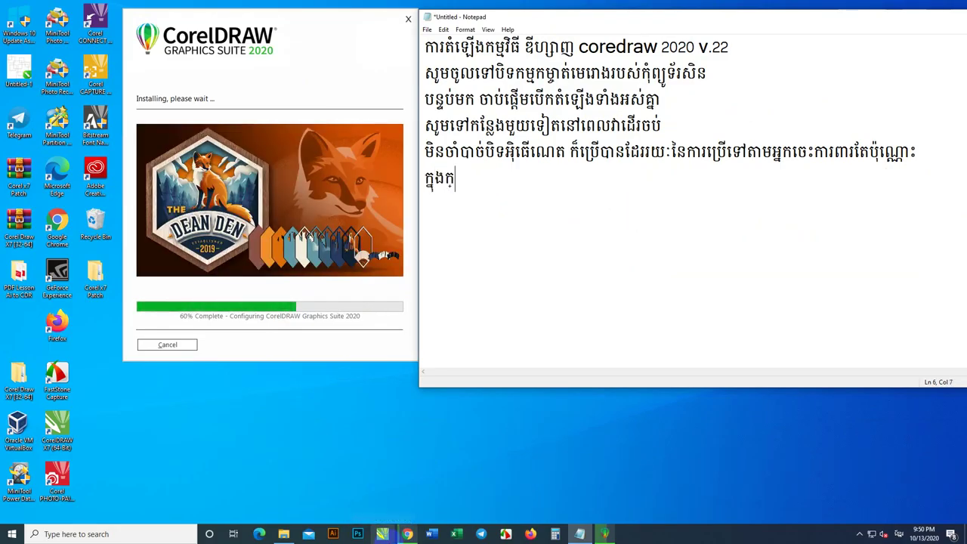
type("ត")
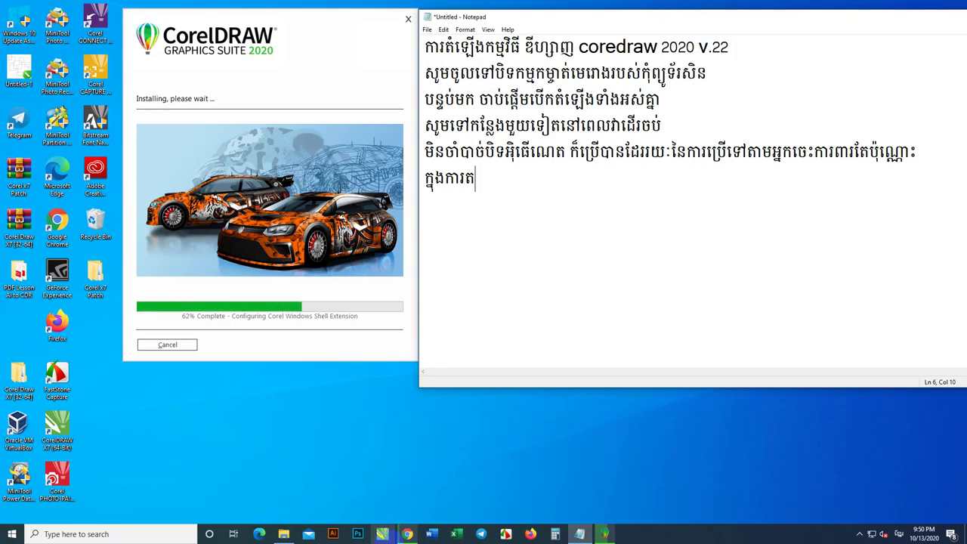
type("ំ")
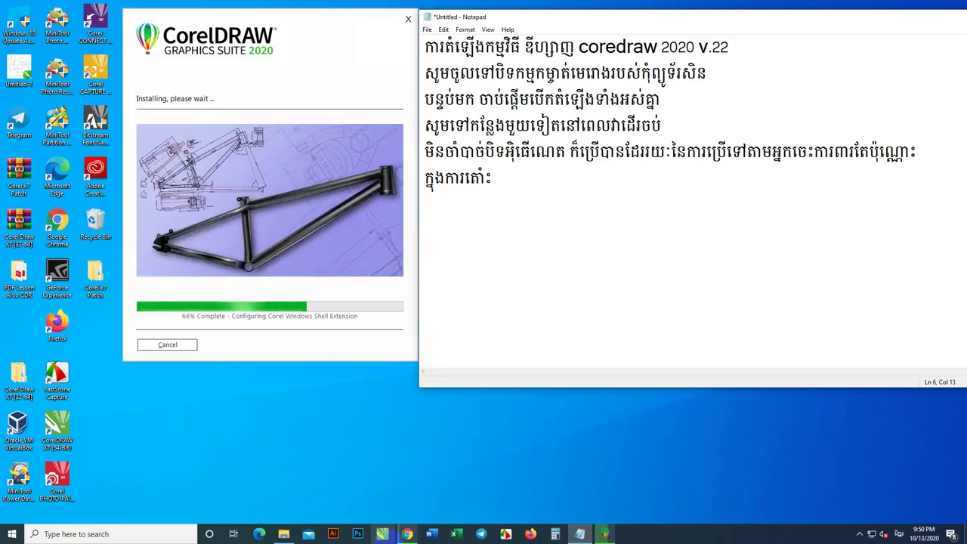
type("ឡ")
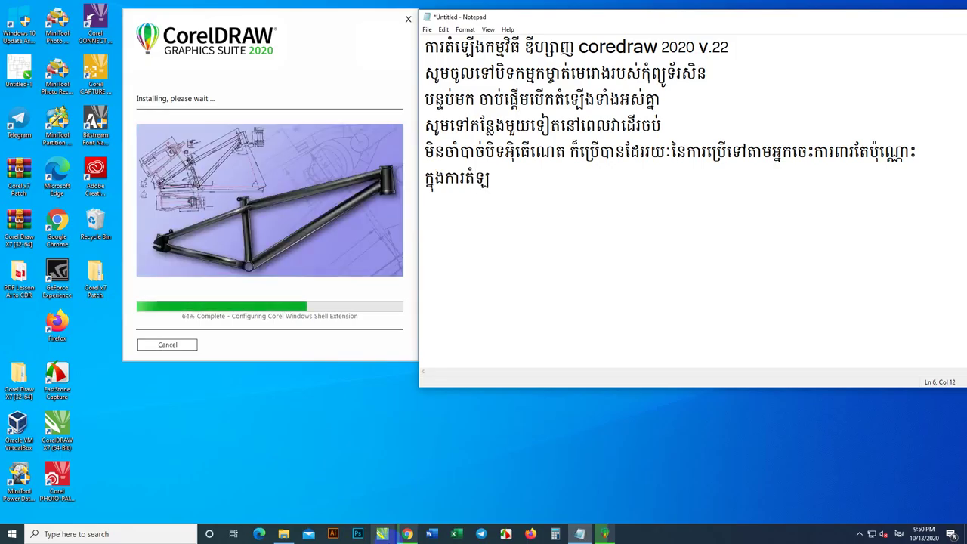
type("ើង")
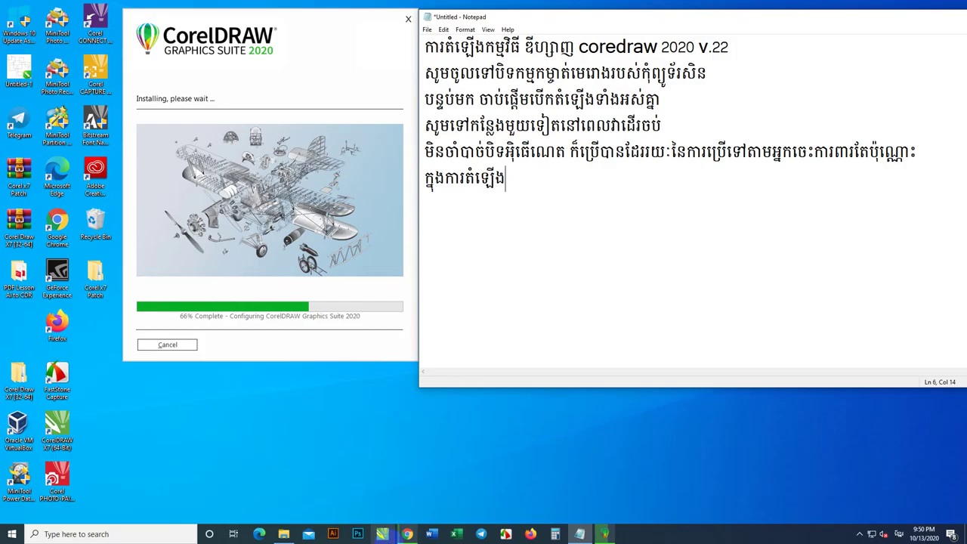
Continue the sixth line of the notes with "នៅអ្នកជួបអ្នកហ្នឹងដឹងថា"
type("នៅអ")
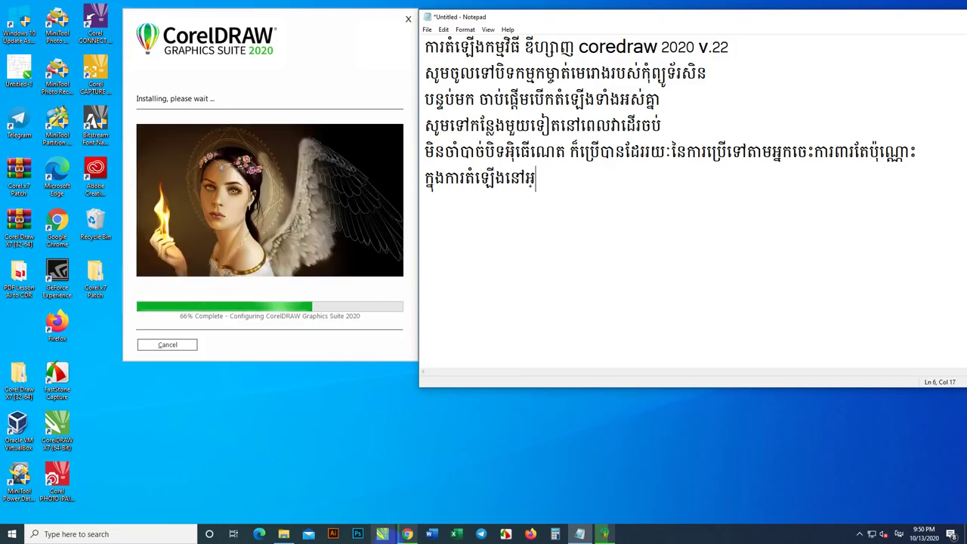
type("្នកជ")
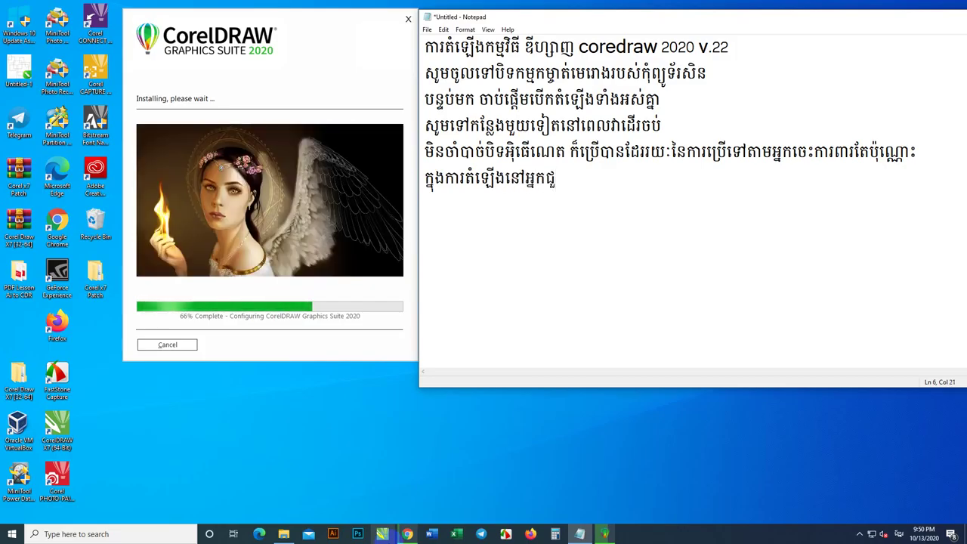
type("ួបអ")
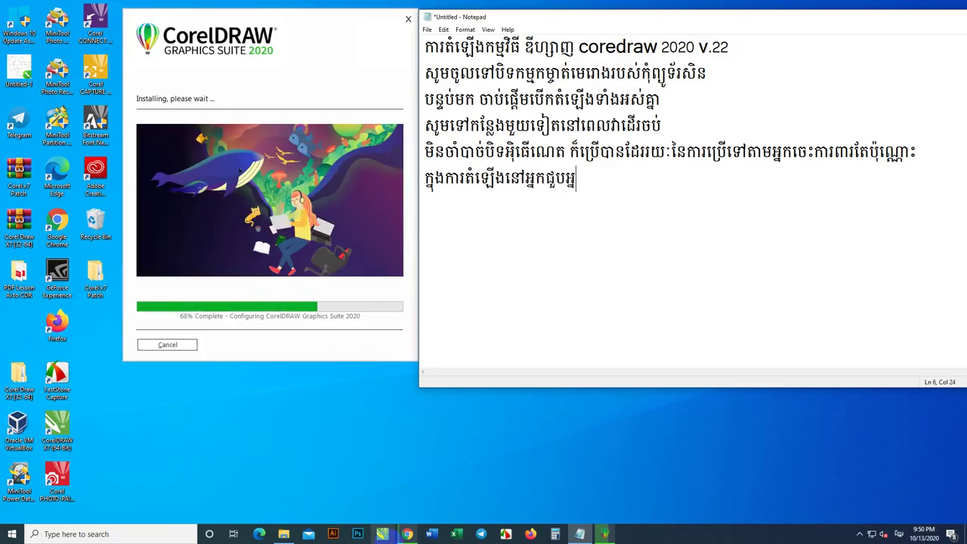
type("្នក")
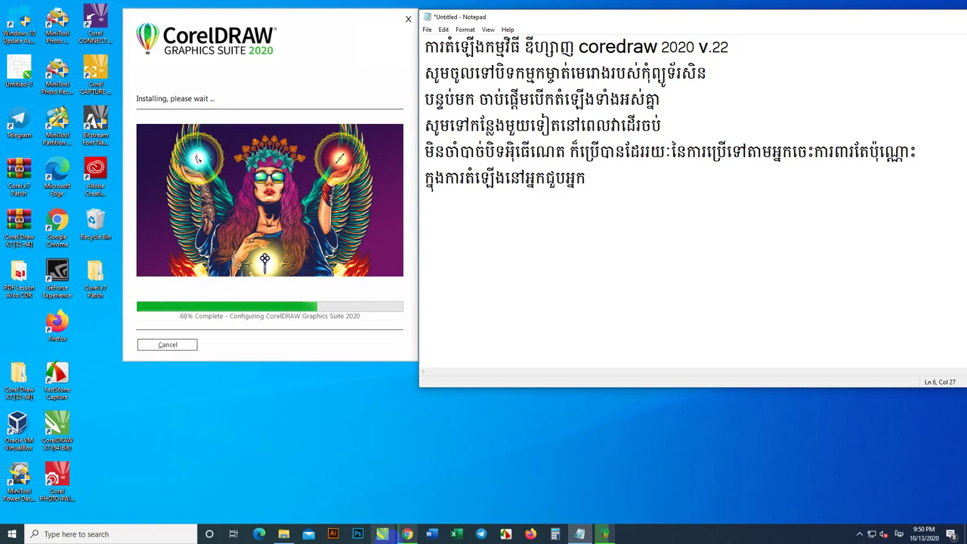
type("ហ្នឹងដ")
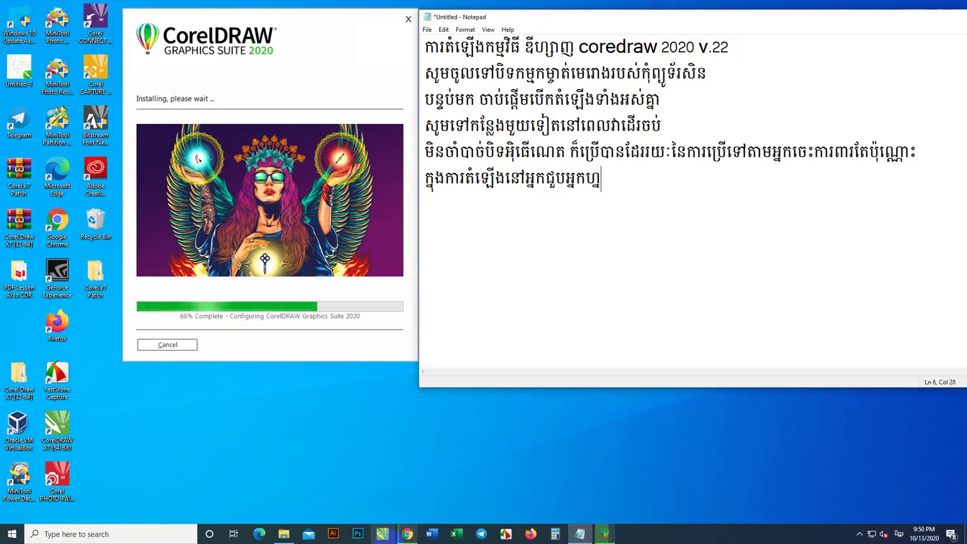
type("ឹងថា")
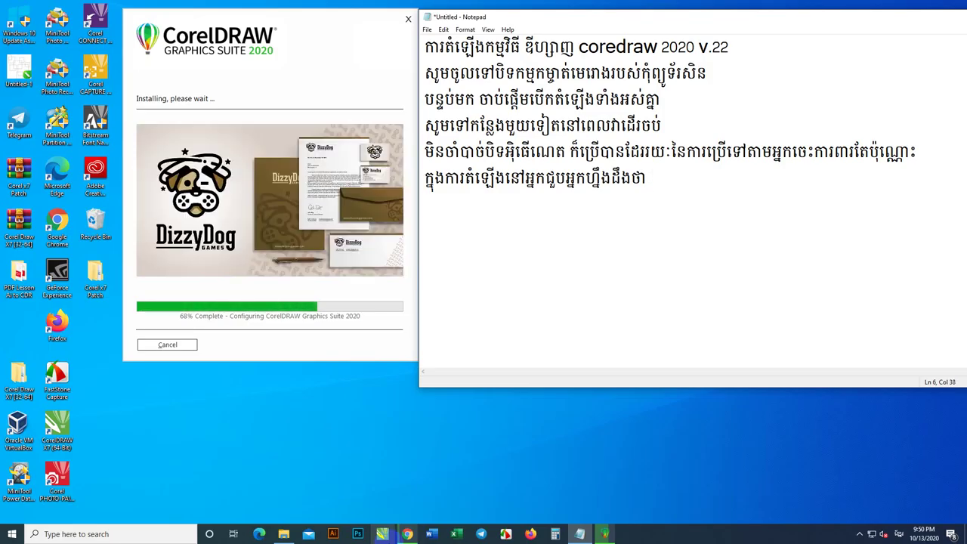
Add a space and "ផលប៉ះពាល់ទៅ" to the sixth line of the notes
type(" ផ")
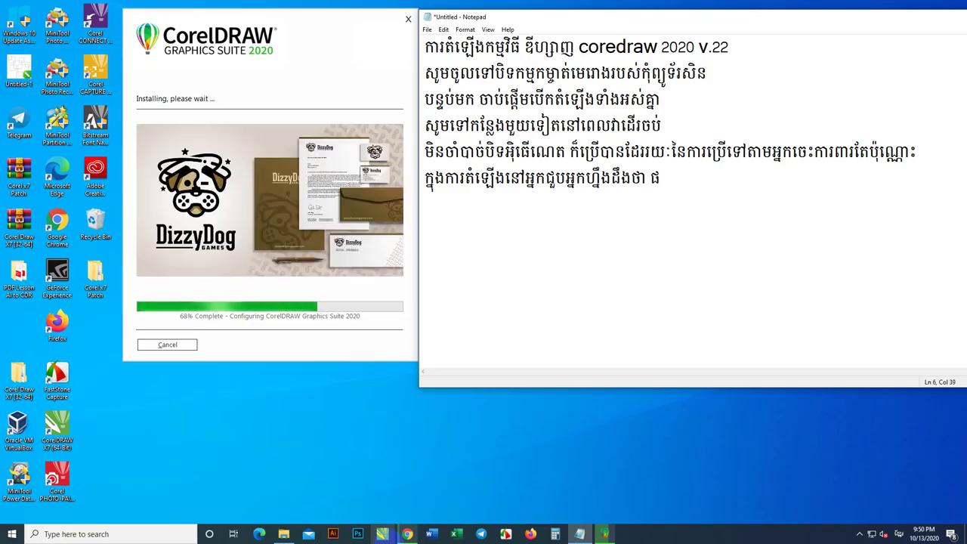
type("លប")
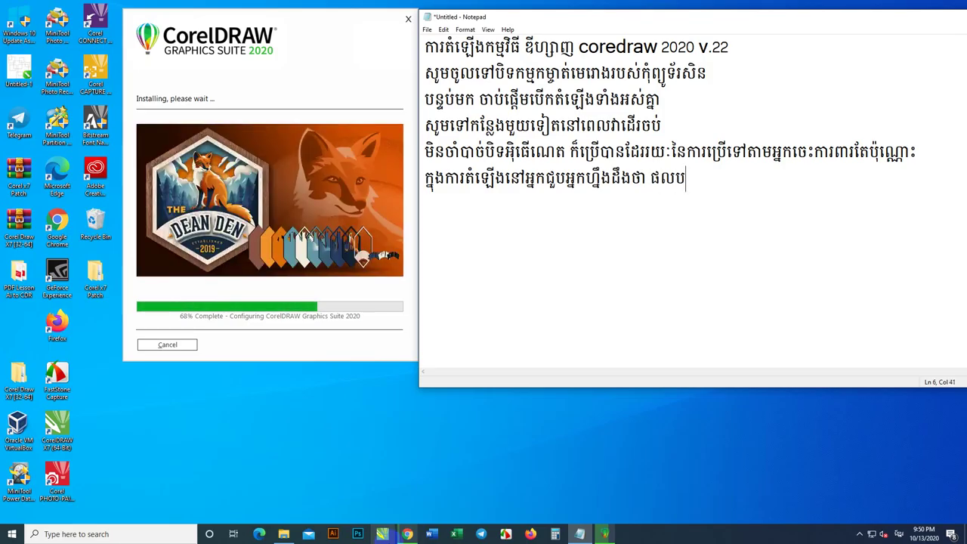
type("៉ះផ")
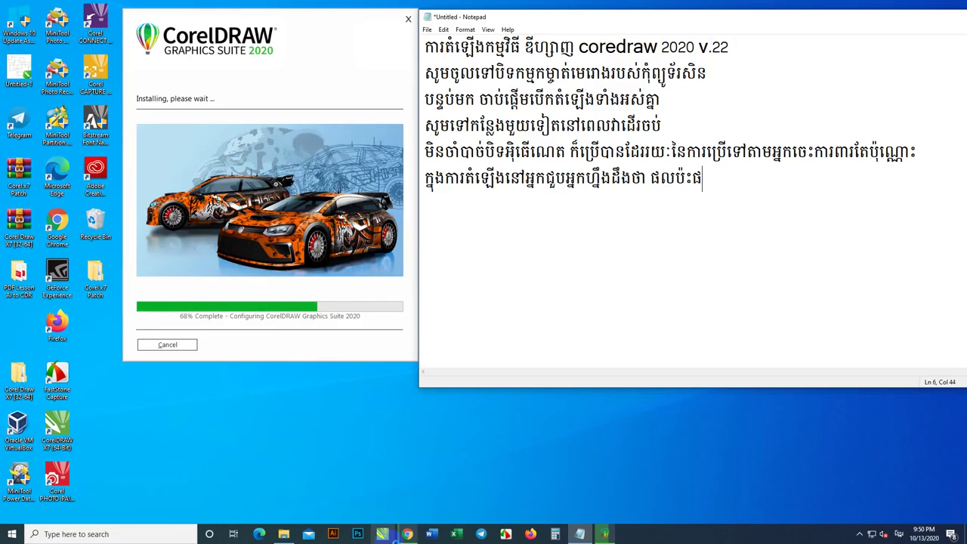
key("BackSpace")
type("ពាល់")
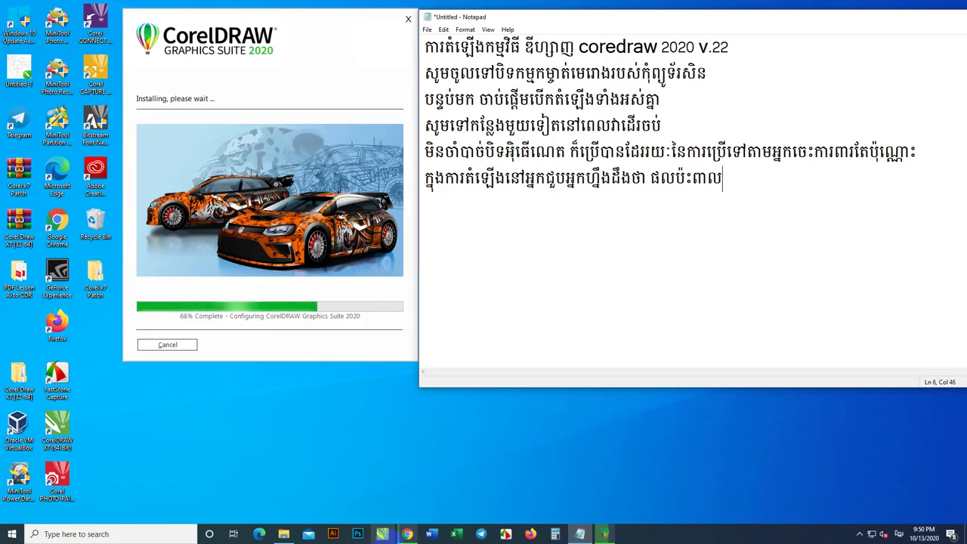
type("ទៅ")
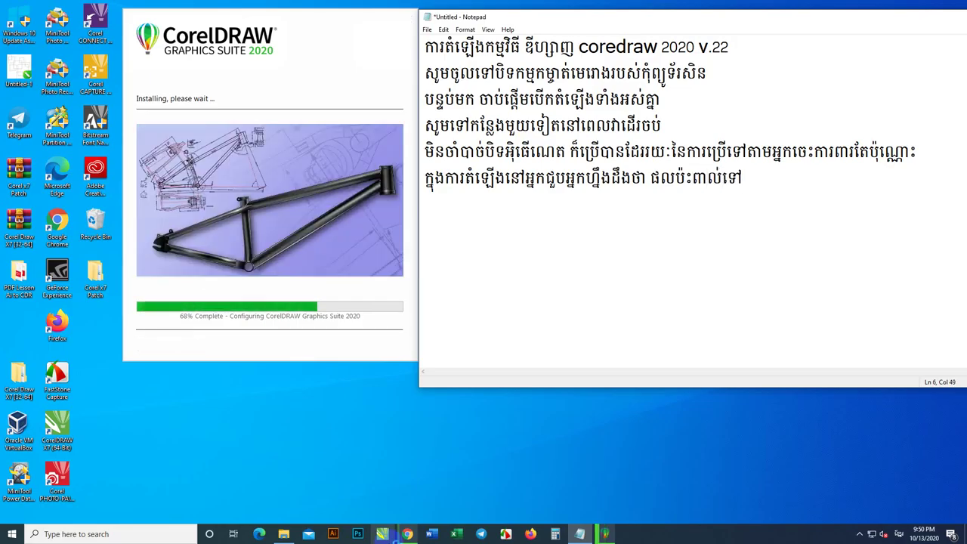
Finish the sixth line of the notes with "លើម៉ាស៊ីនកុំព្យូទ័រមានអ្វីខ្លះ"
type("លើម")
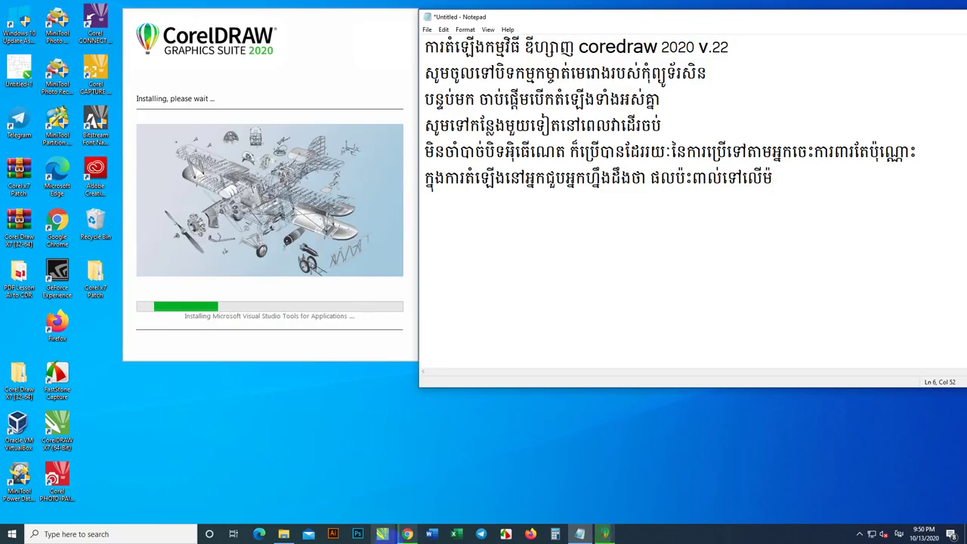
type("៉ាស៊")
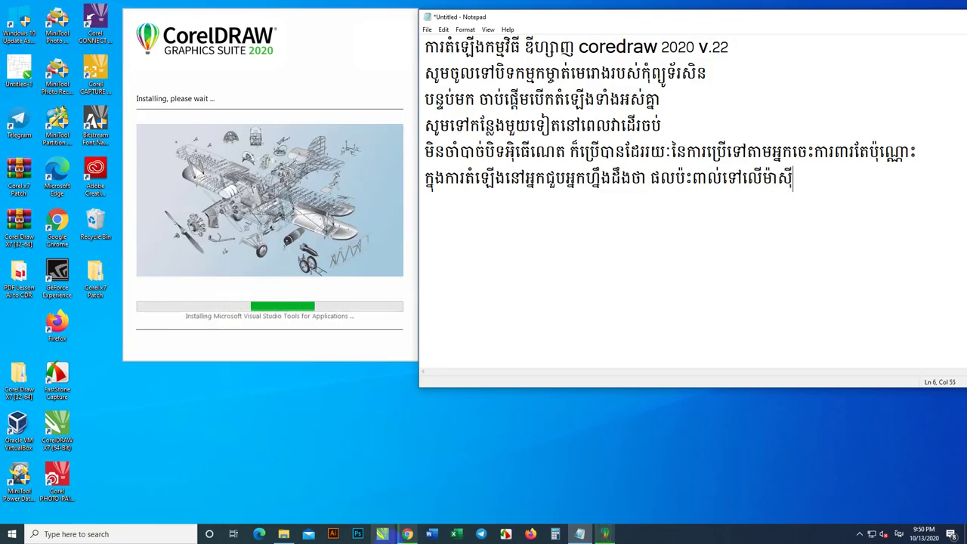
type("ីនកុំ")
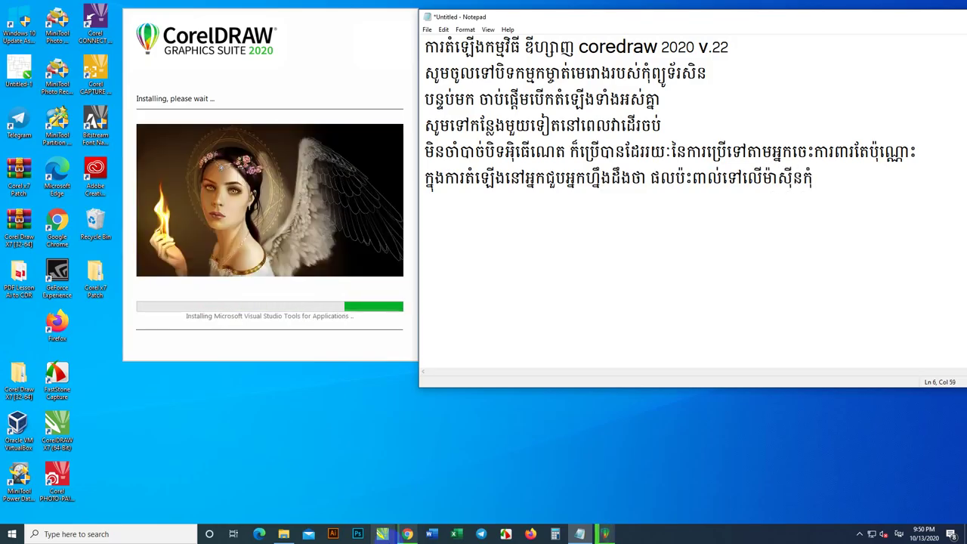
type("ព្យូទ")
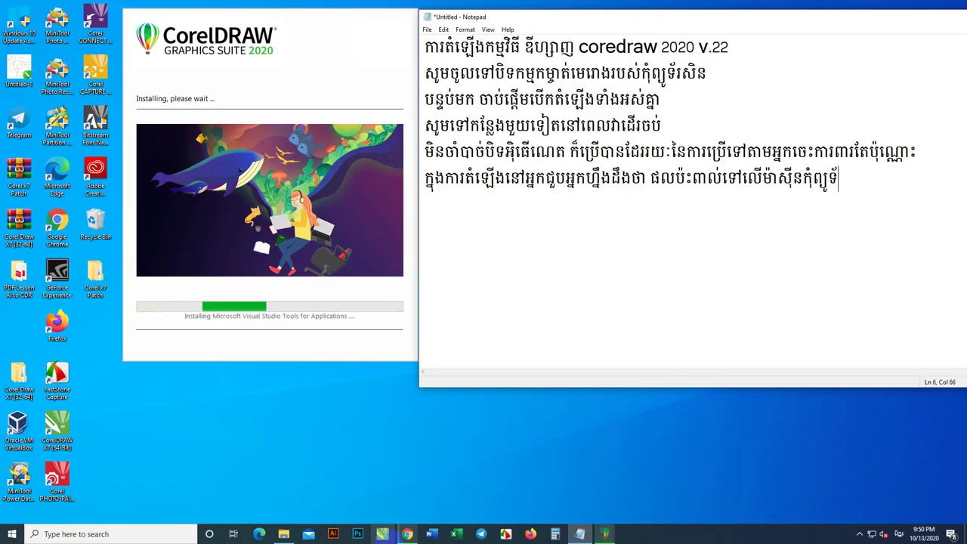
type("័រមានអ")
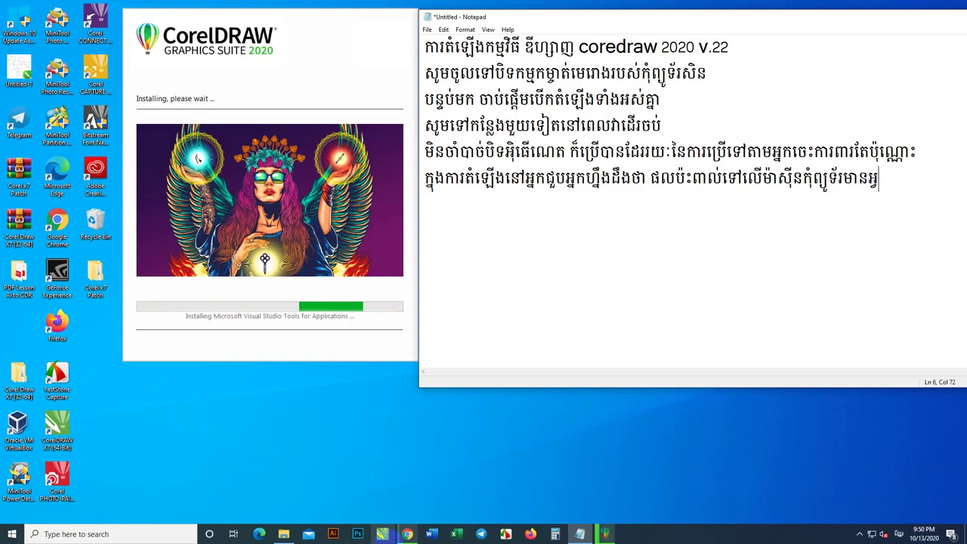
type("្វីខ្លះ")
Write "ពេលនេះខ្ញុំកុំពុងប្រើកុំព្យូទ័រ" on a new seventh line of the notes
key("Return")
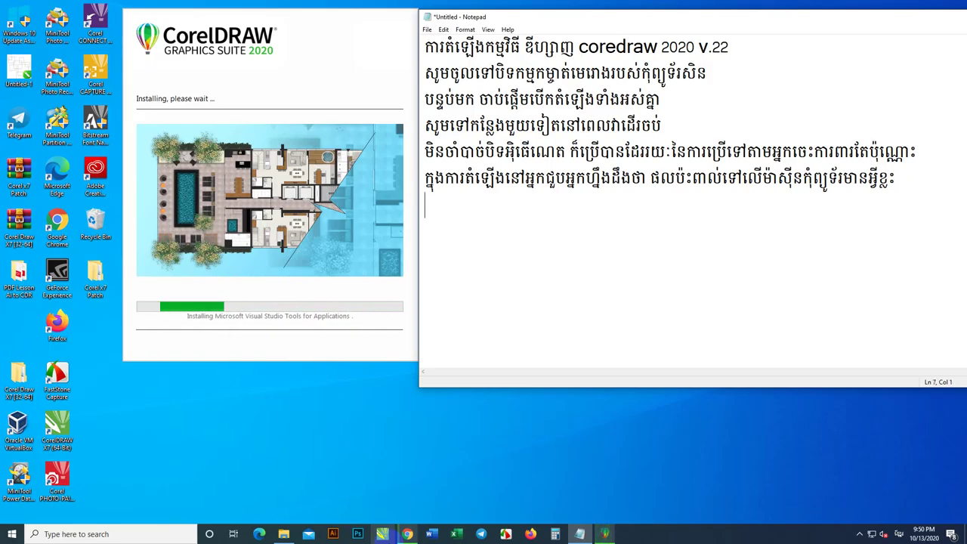
type("ពេលនេះ")
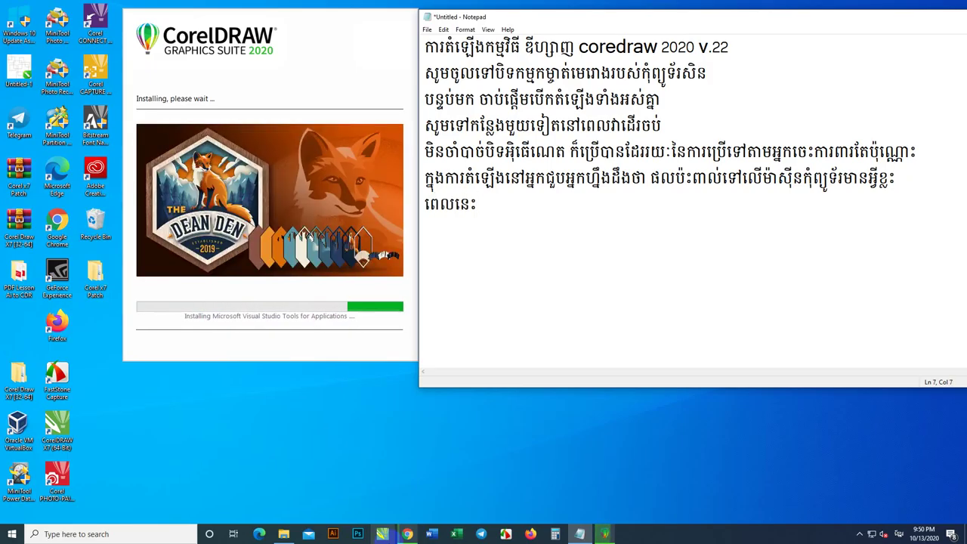
type("ខ្ញុំកុំព្រ")
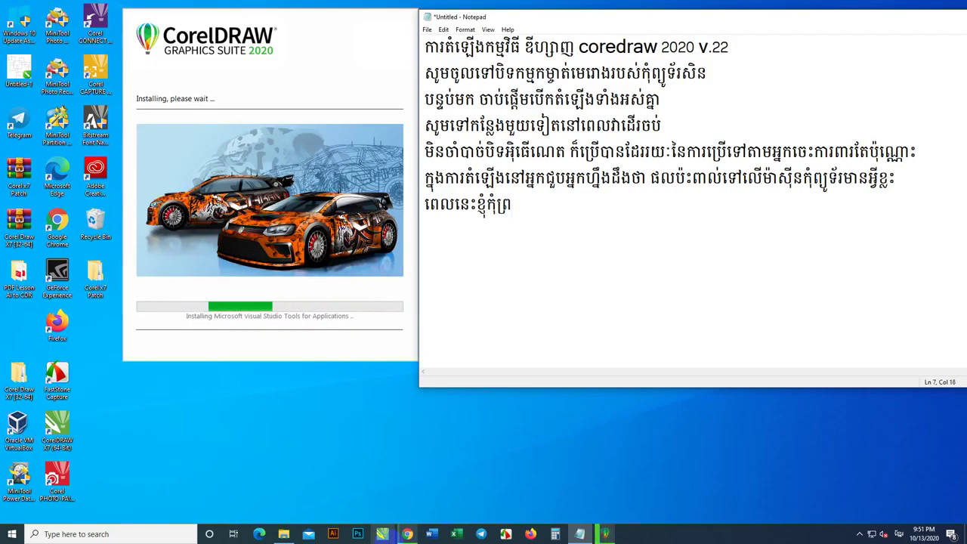
key("BackSpace")
key("BackSpace")
type("ុងប")
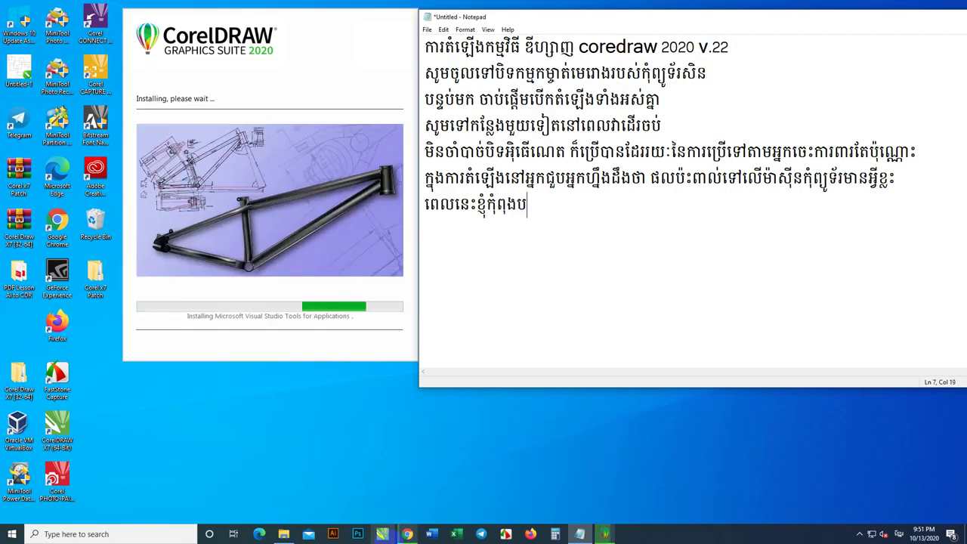
type("្រើកុំព")
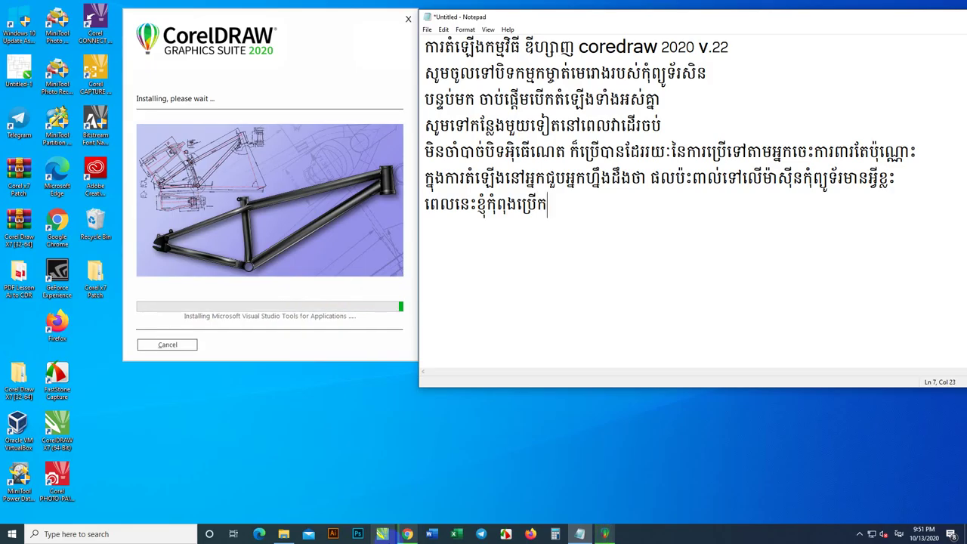
type("្យូ")
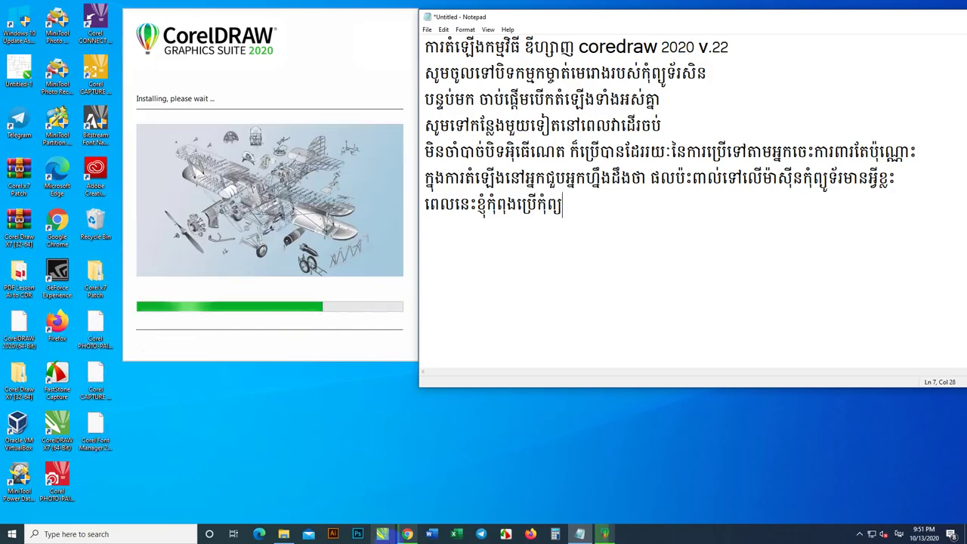
type("ទ័រ")
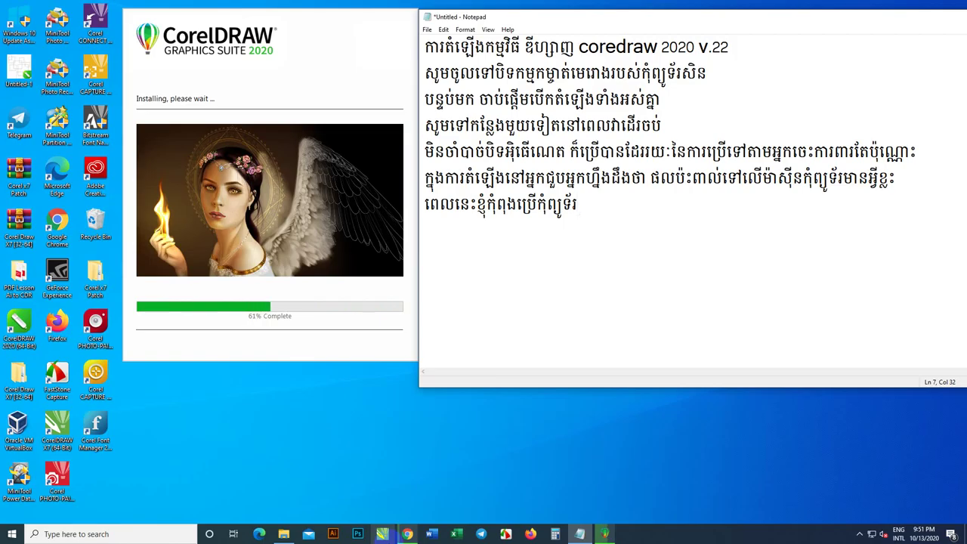
Complete the seventh line with the computer model "Dell T3500 workstation" in English
type(" Dell T")
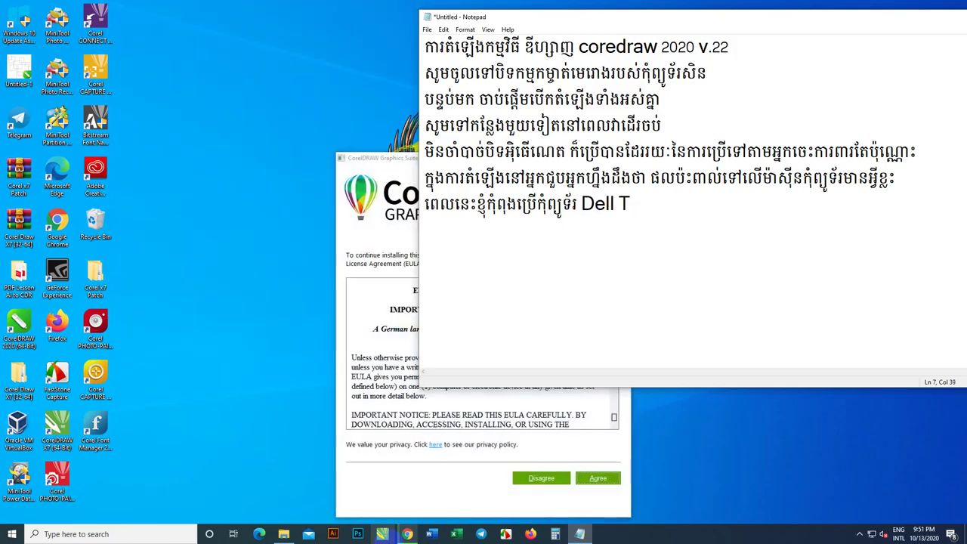
type("3500")
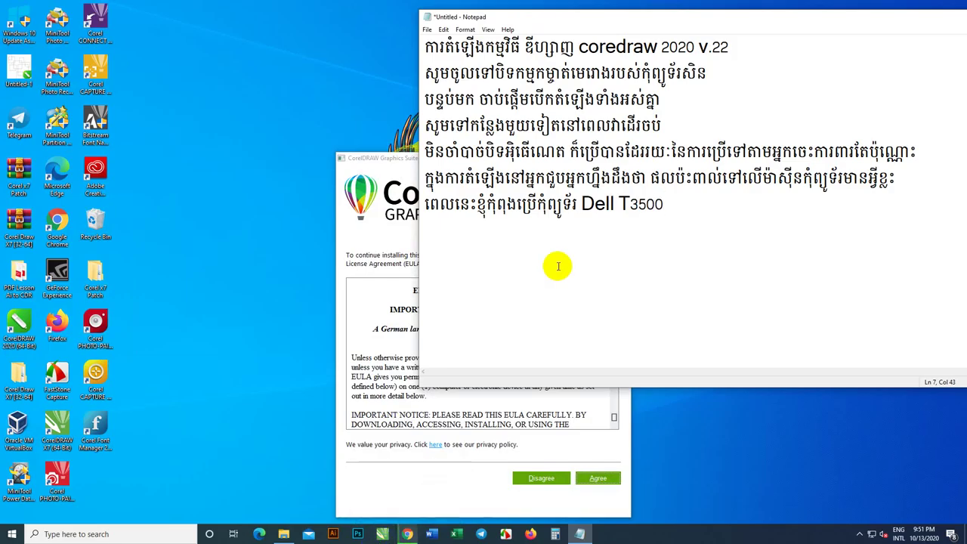
left_click_drag(630, 203, 666, 199)
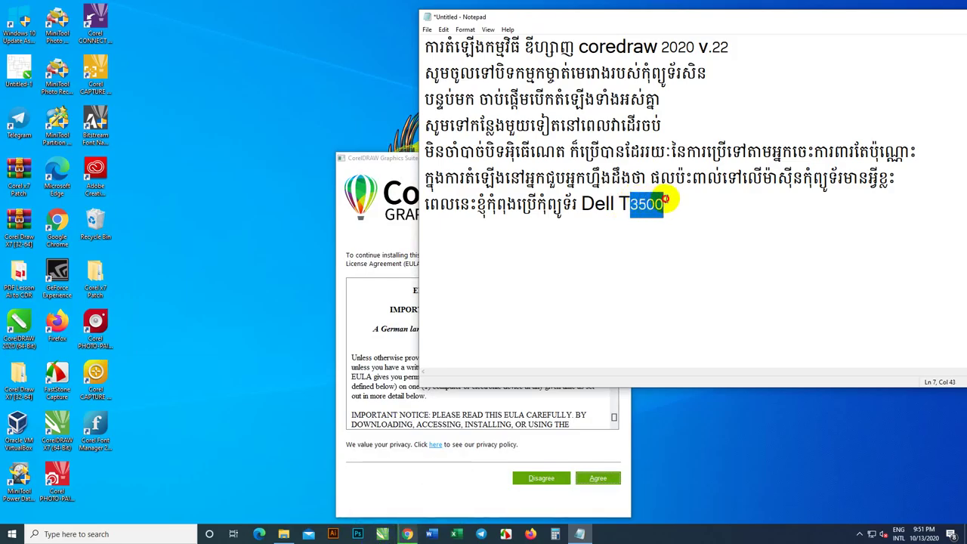
type("3")
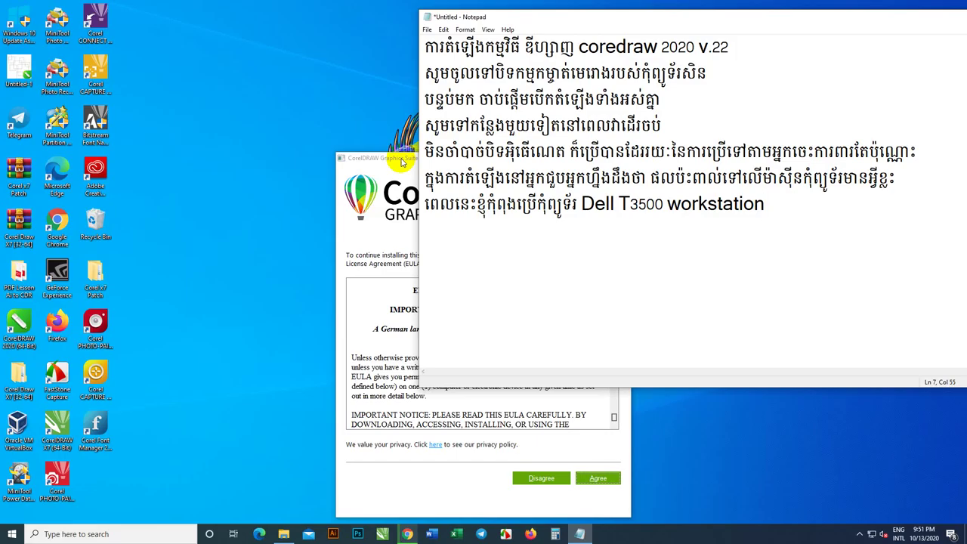
Move the CorelDRAW license agreement dialog out from behind Notepad so its full text and choices are readable
left_click_drag(403, 163, 121, 21)
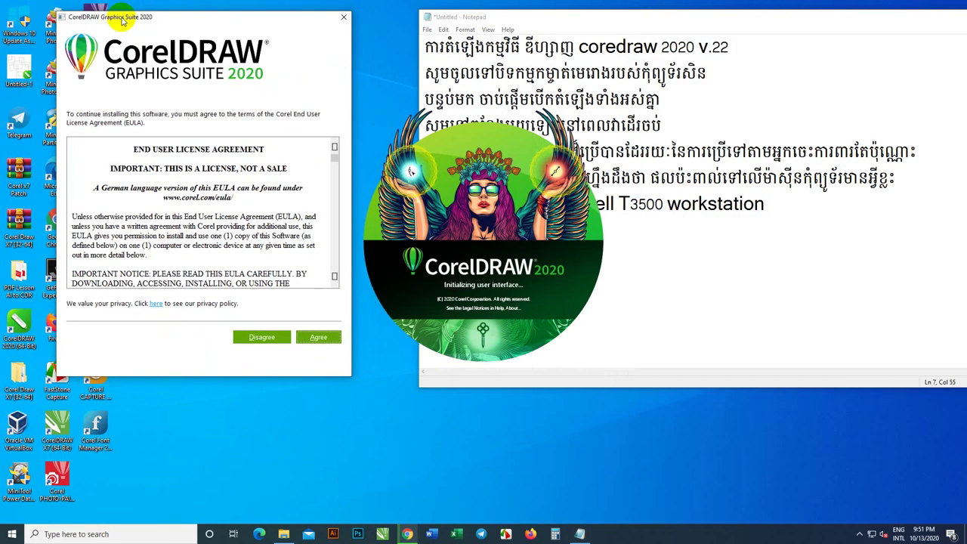
Move Notepad lower beside the CorelDRAW license agreement, go through the agreement to its end and accept it
left_click_drag(743, 20, 703, 54)
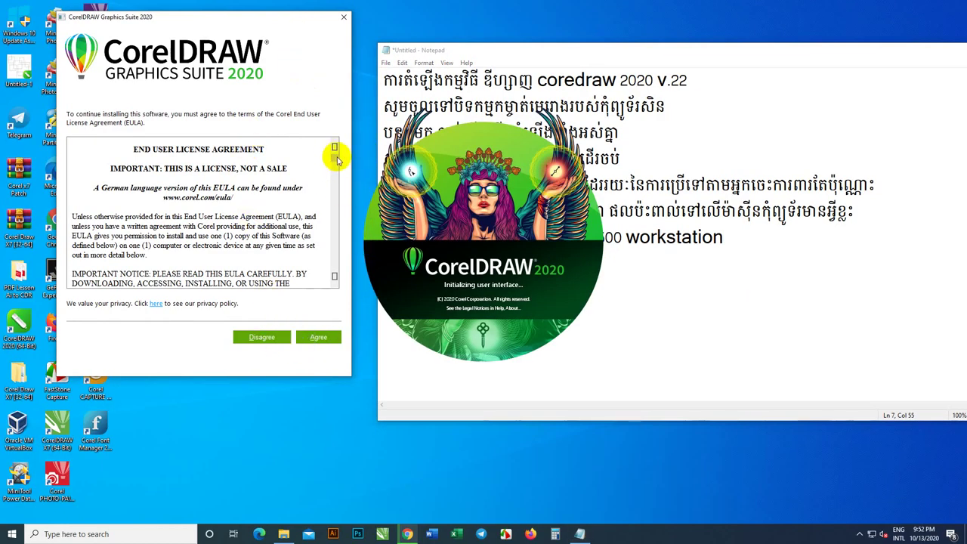
left_click_drag(334, 154, 335, 290)
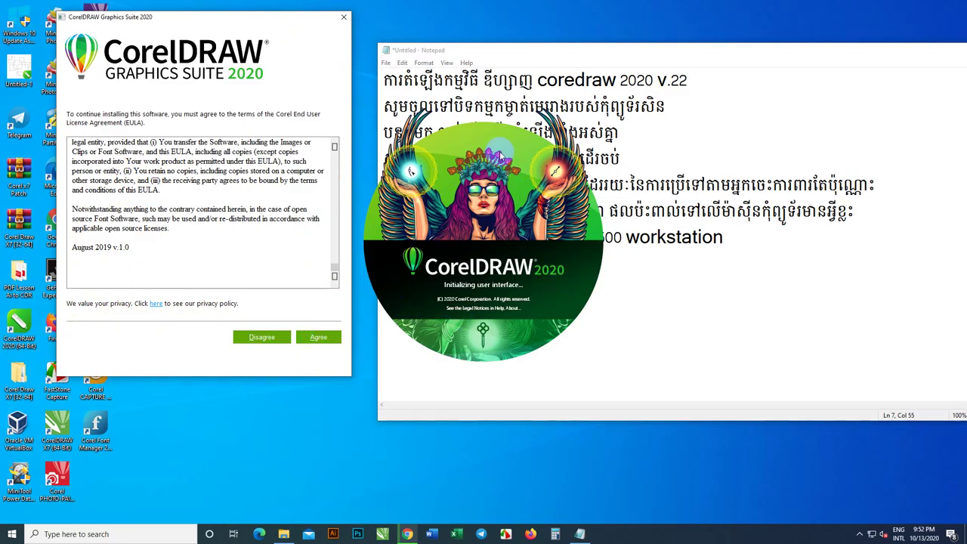
left_click(318, 337)
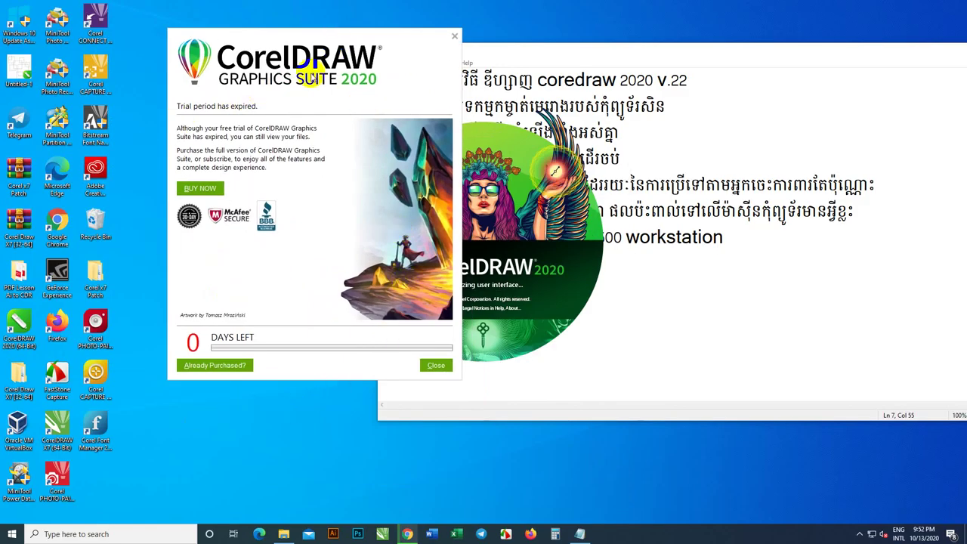
Arrange Notepad and the CorelDRAW trial notice side by side so the notes and the notice are both readable
left_click_drag(615, 47, 810, 77)
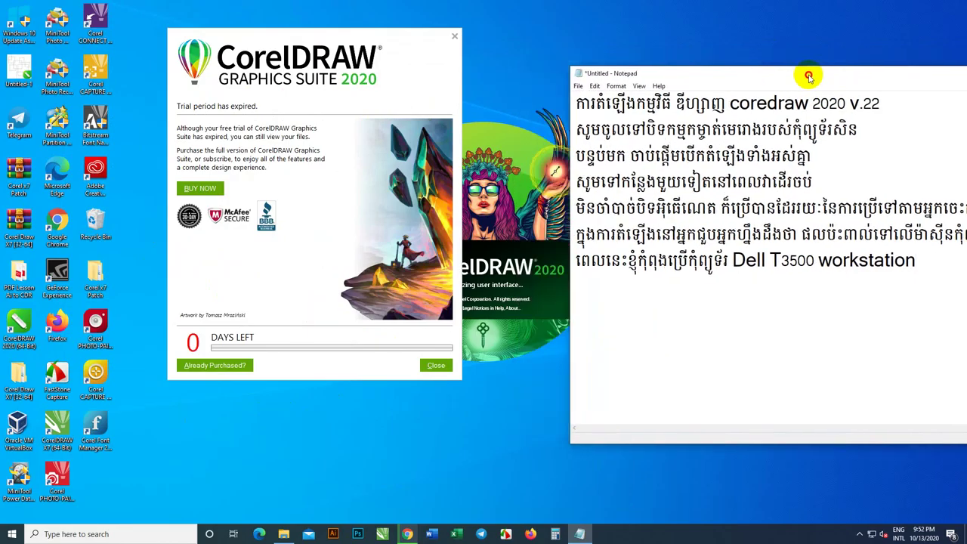
left_click_drag(399, 32, 278, 18)
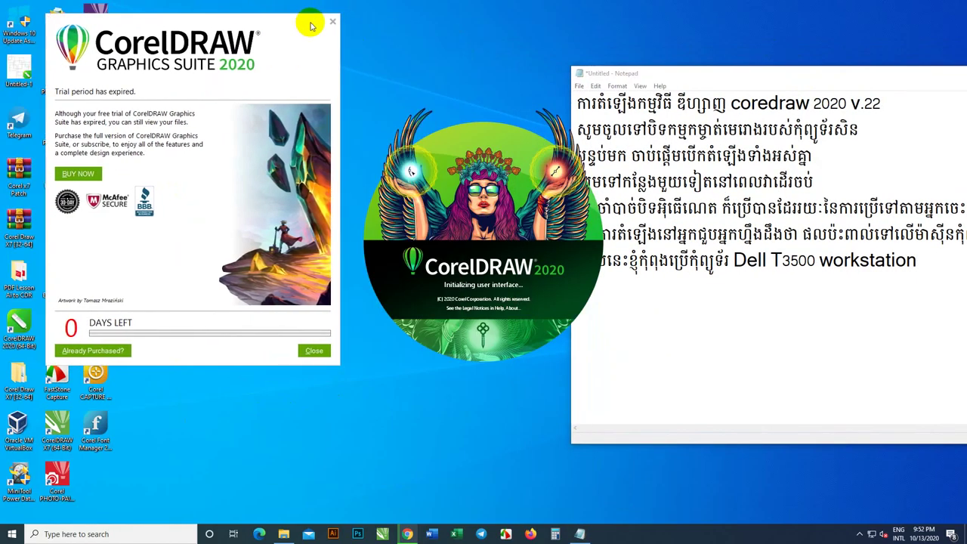
left_click(675, 76)
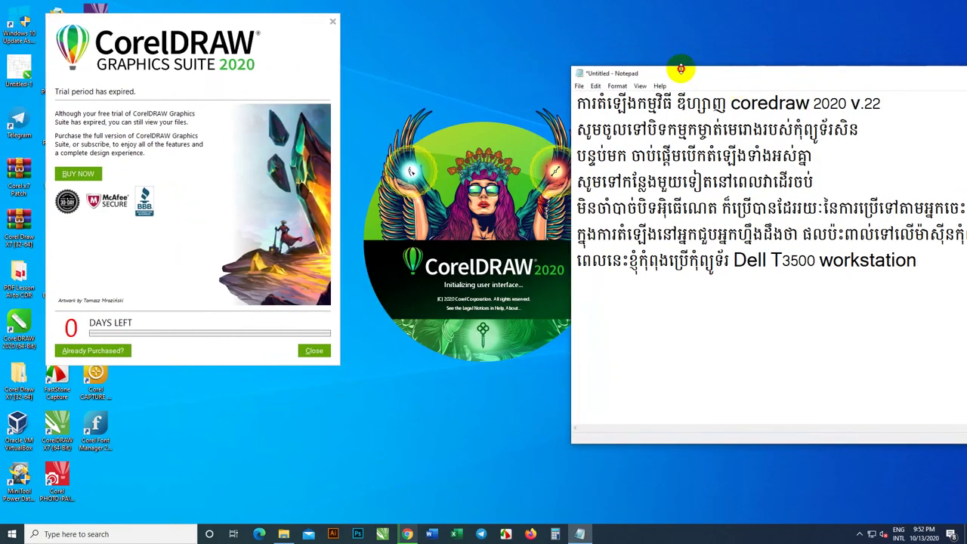
left_click_drag(713, 79, 674, 63)
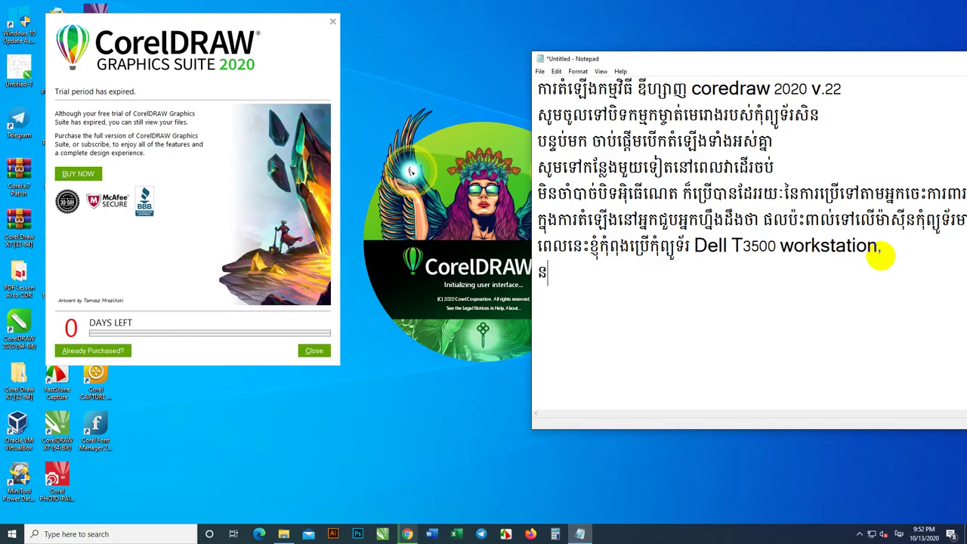
Add a comma after "workstation" and write "នៅអ្នកឃើញវាចេញដូចនេះអ្នកនឹងដឹង កម្មវិធីរបស់អ្នកពិតជាប្រើកើតហើយ" as the eighth line of the notes
type("ៅអ្នកឃ")
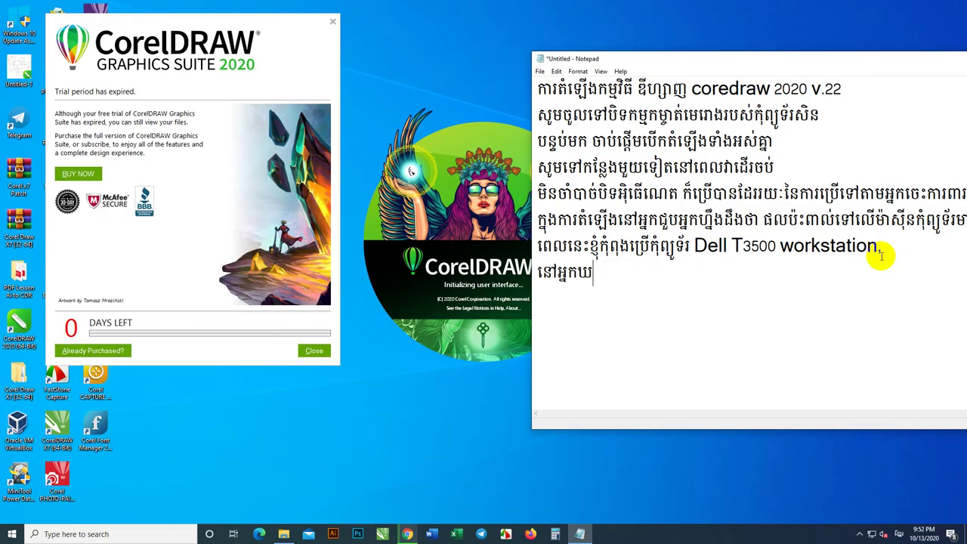
type("ណញវាចេ")
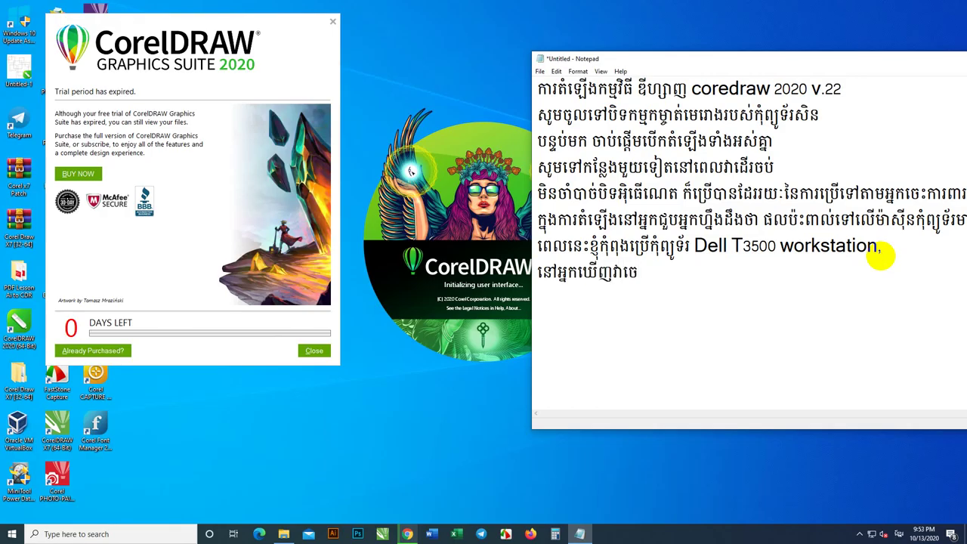
type("ញដូចនេះអ្")
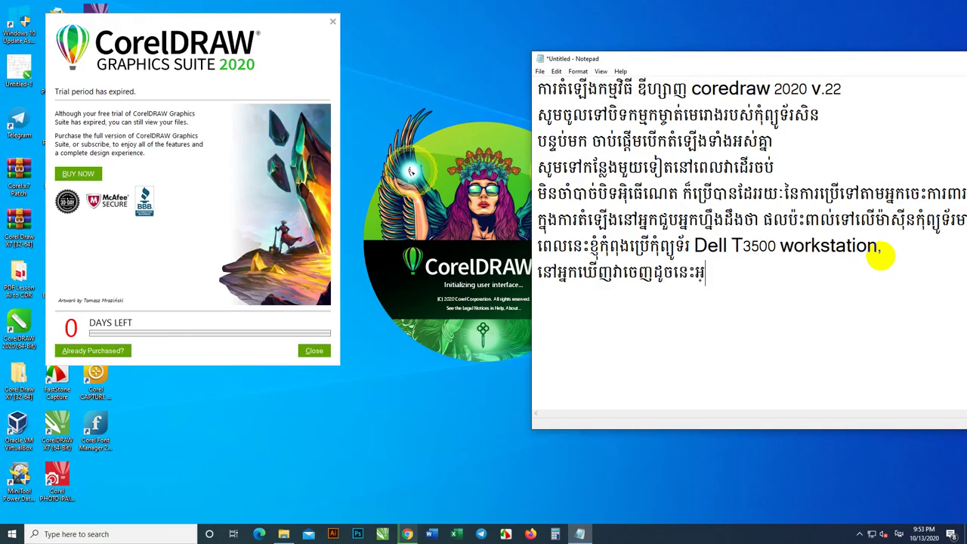
type("នកនឹងដឹង កម្មវិធីរ")
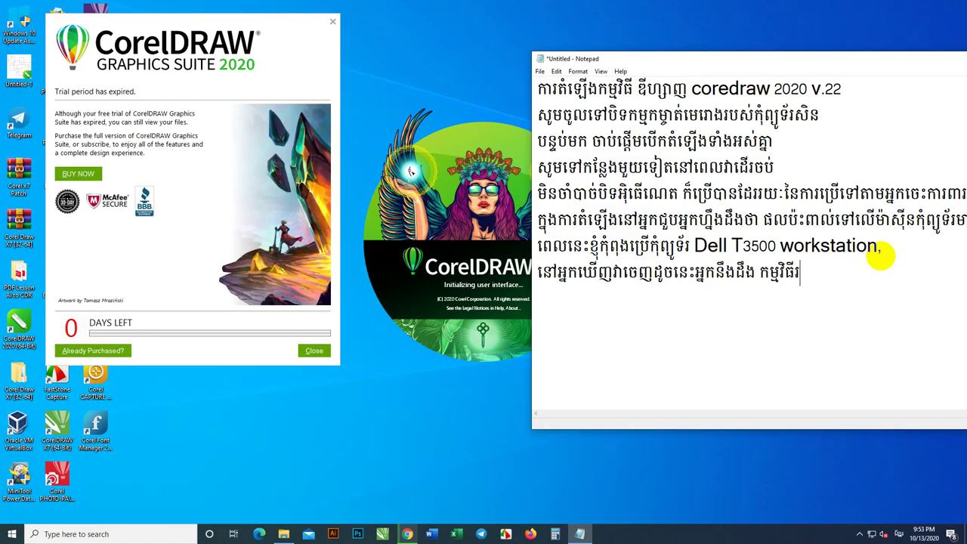
type("បស់អ្នកពិត")
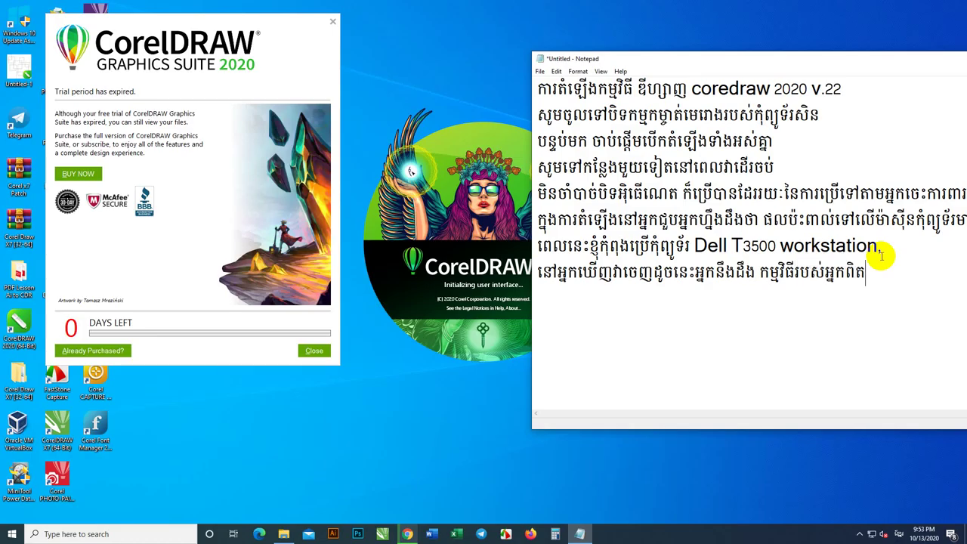
type("ជាប្រើកើត")
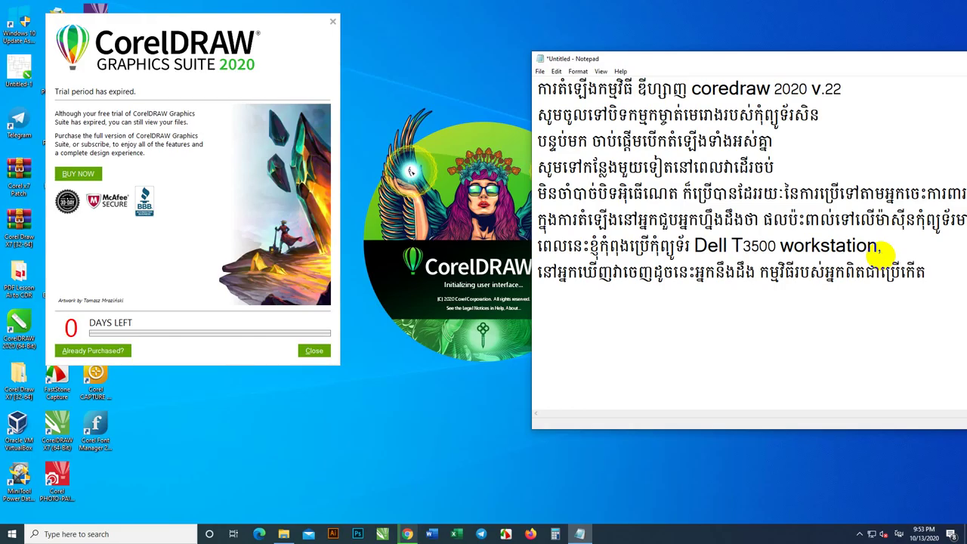
type("ហើយ")
Start a ninth line of the notes with "តែអ្នកមិនអាចរក្សាវាទុកបានទេព្រោះ"
key("Return")
type("តែអ្")
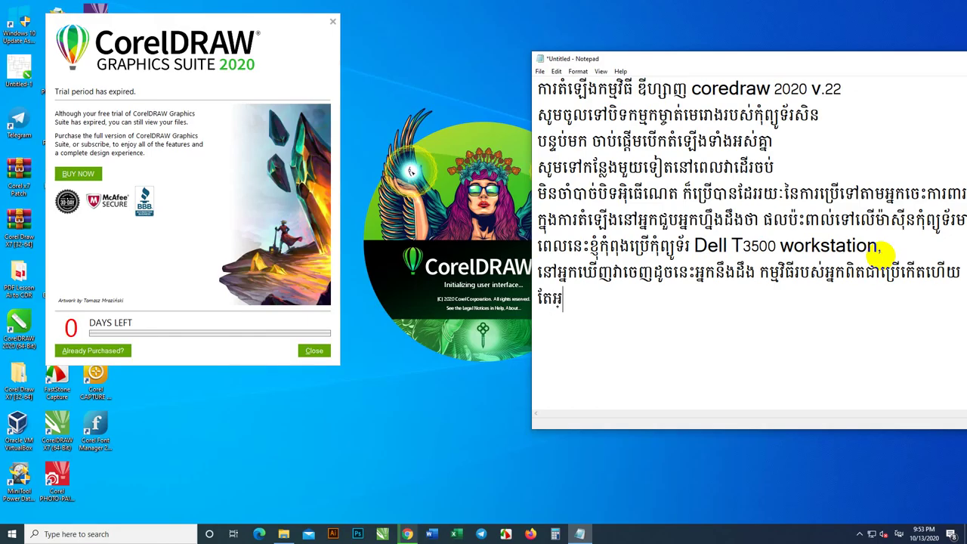
type("នកមិន")
type("រា")
type("ច")
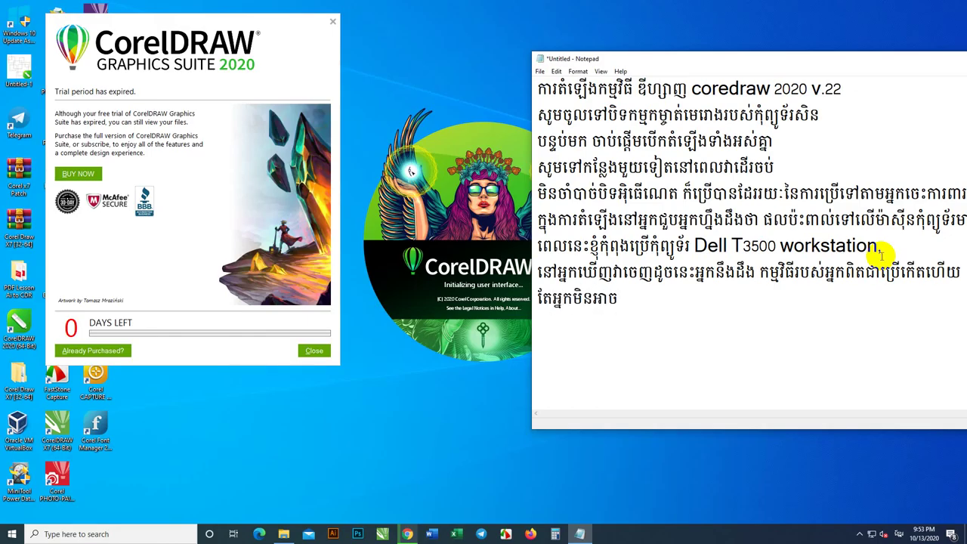
type("រក្សាទាទុកបានទី")
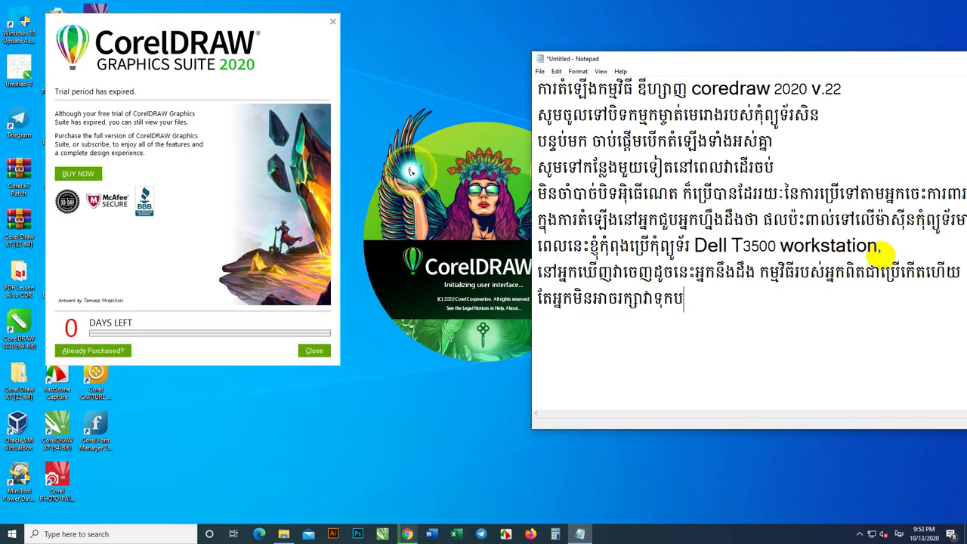
key("BackSpace")
type("េព្រោះ")
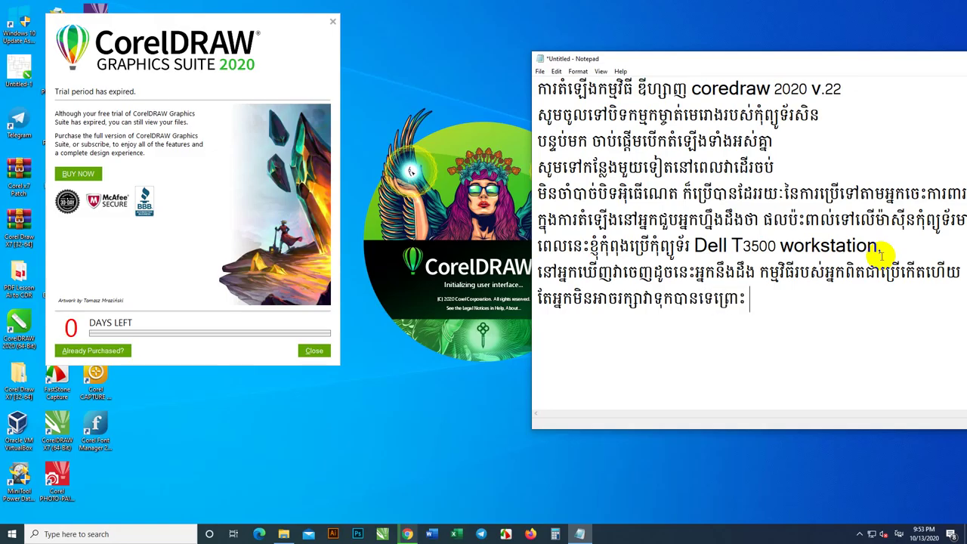
Finish the ninth line of the notes with "កម្មវិធីរបស់អ្នកអស់សុពលភាពហើយ"
type(" កម្មវិធីរ")
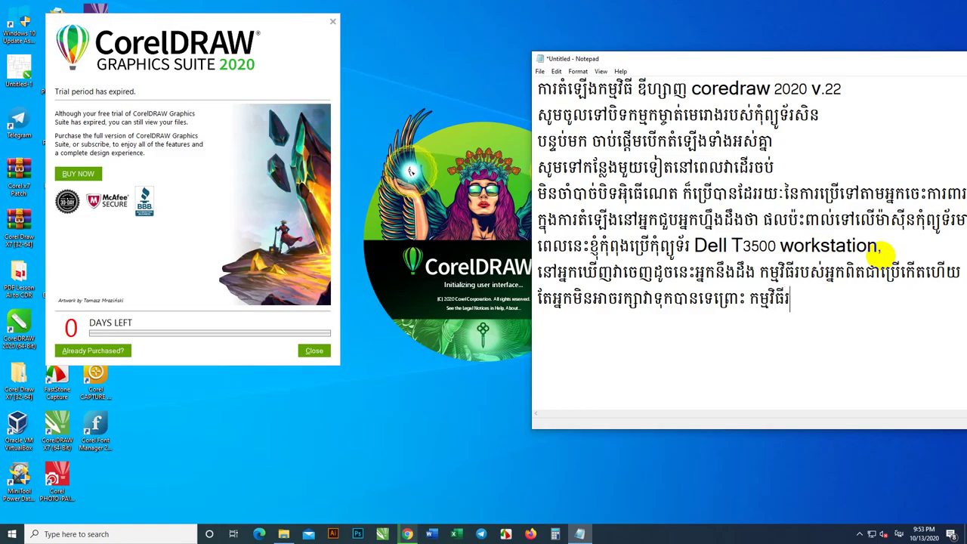
type("បស់អ្នក")
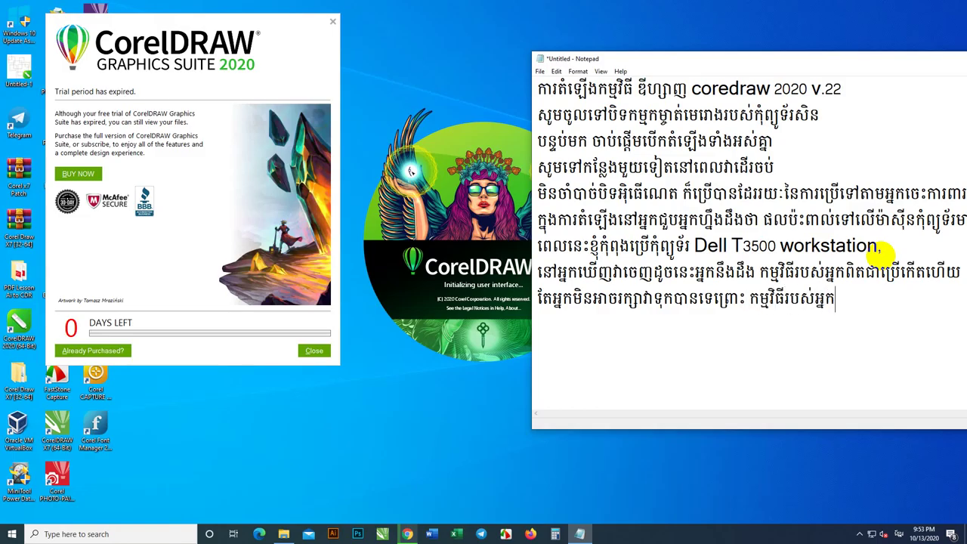
type("អស់សពលភា")
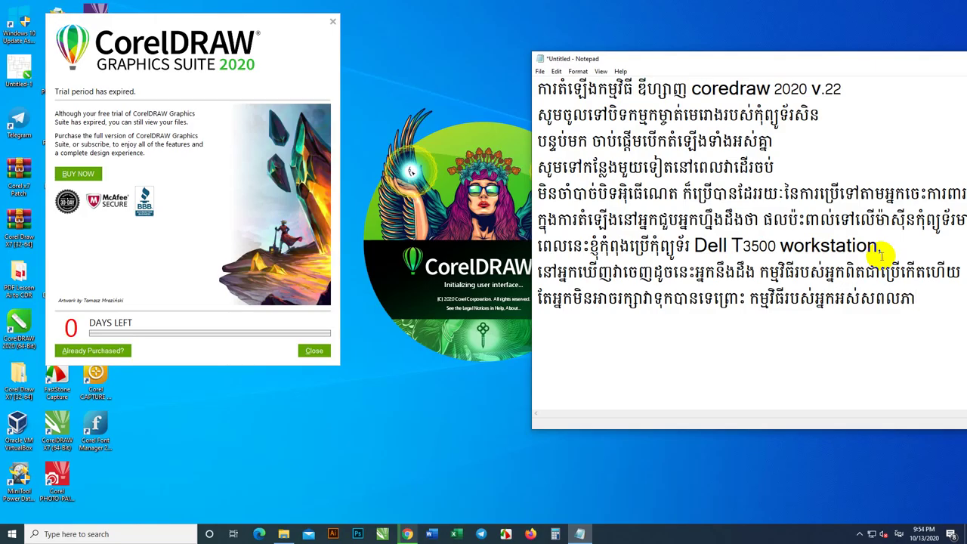
key("BackSpace")
key("BackSpace")
key("BackSpace")
key("BackSpace")
type("ពលភាពហើយ")
Start a tenth line of the notes with "០ថ្ងៃ គឺមានន័យថាប្រើមិនកើតទេ ដូច្នេះអ្នក"
key("Return")
type("0")
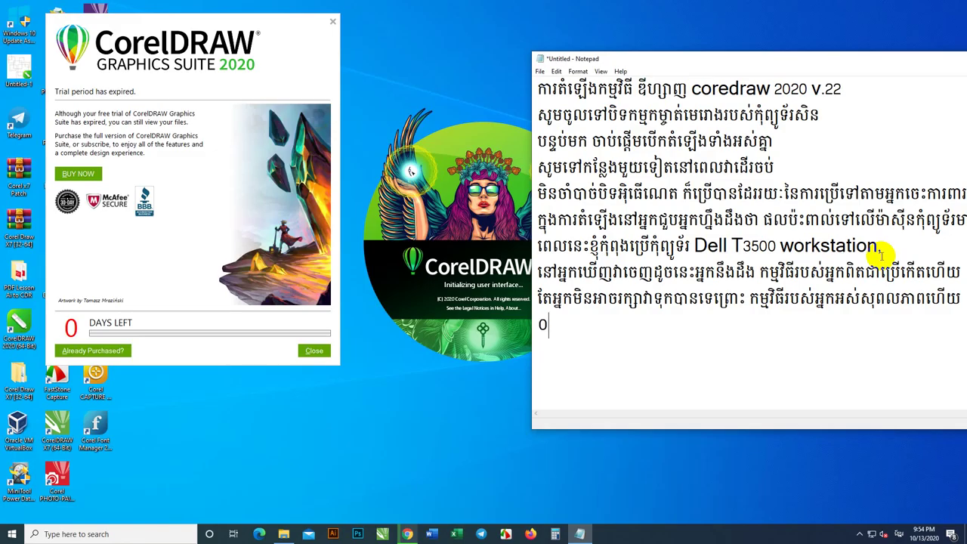
type("ថ្ងៃ គឺមានន")
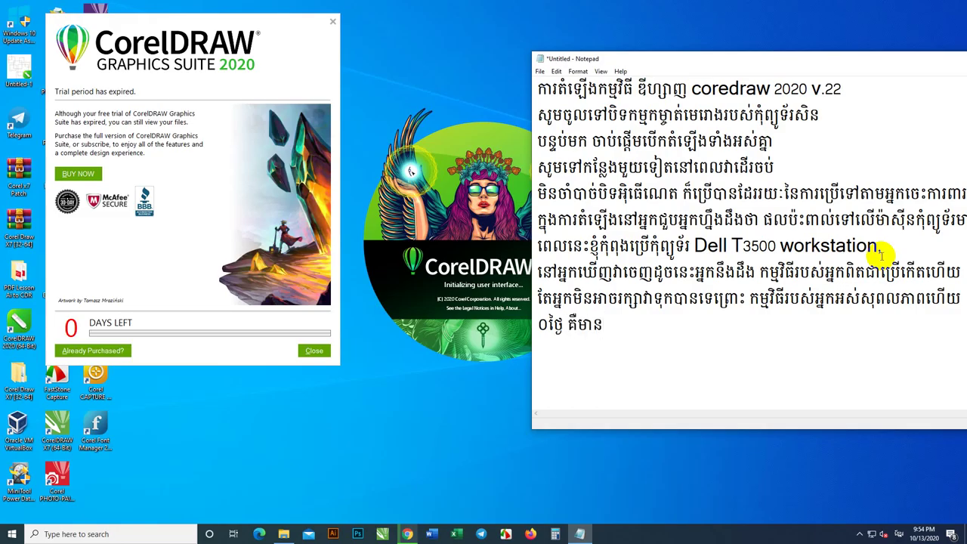
type("័យថាប")
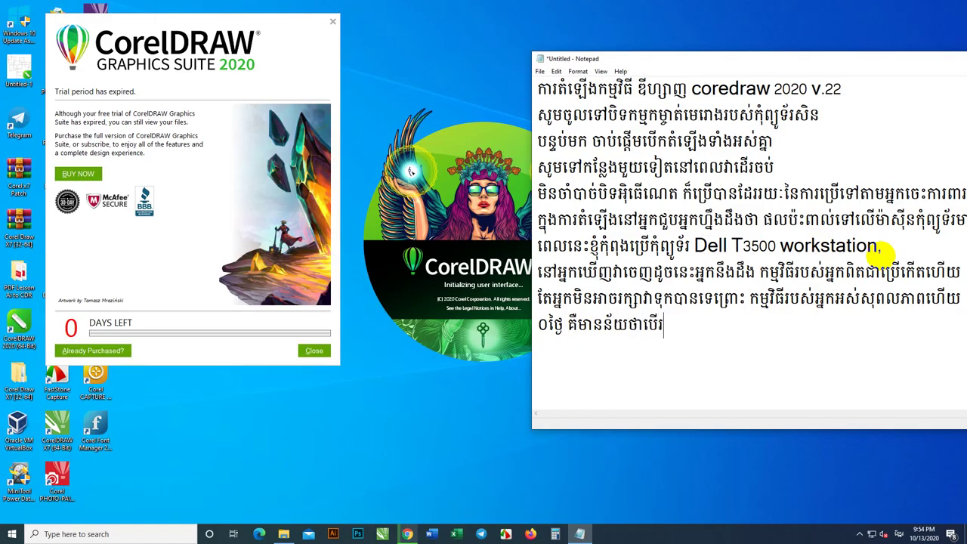
type("្រើមិនកើត")
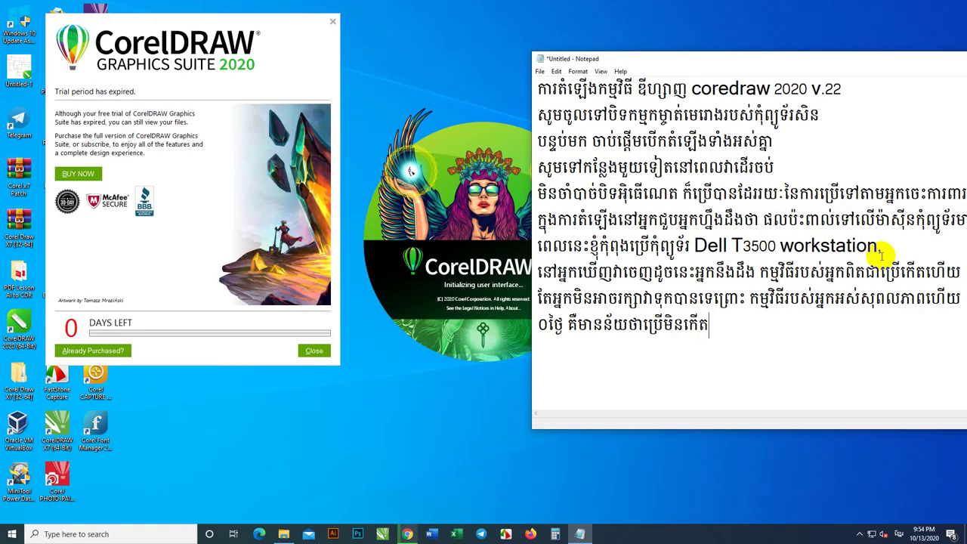
type("ទេ ដូច្នេះអ្នក")
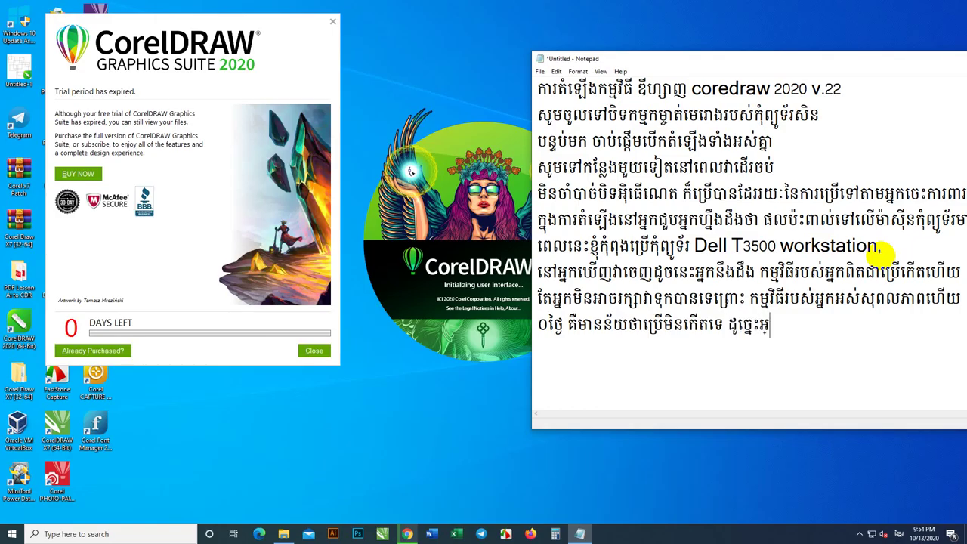
Finish the tenth line of the notes with "ត្រូវលេខកូដរបស់កម្មវិធីយក"
type("ត្រូវលេខ")
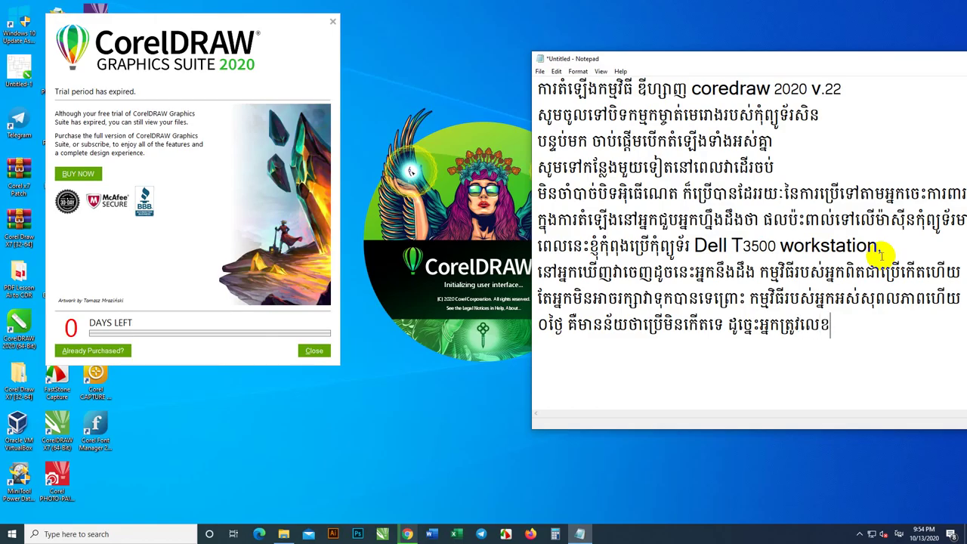
type("កូដរបស")
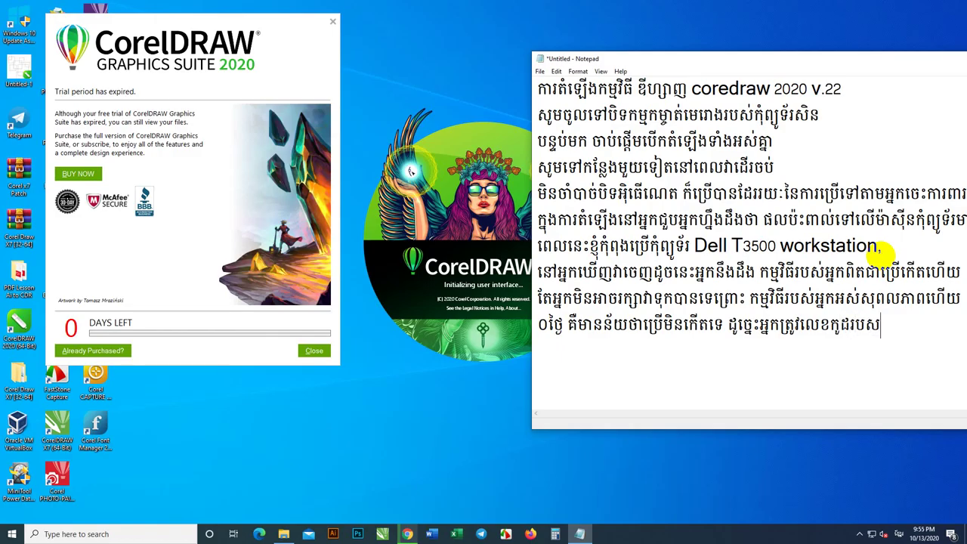
type("់កម្មវិធីយកព")
key("BackSpace")
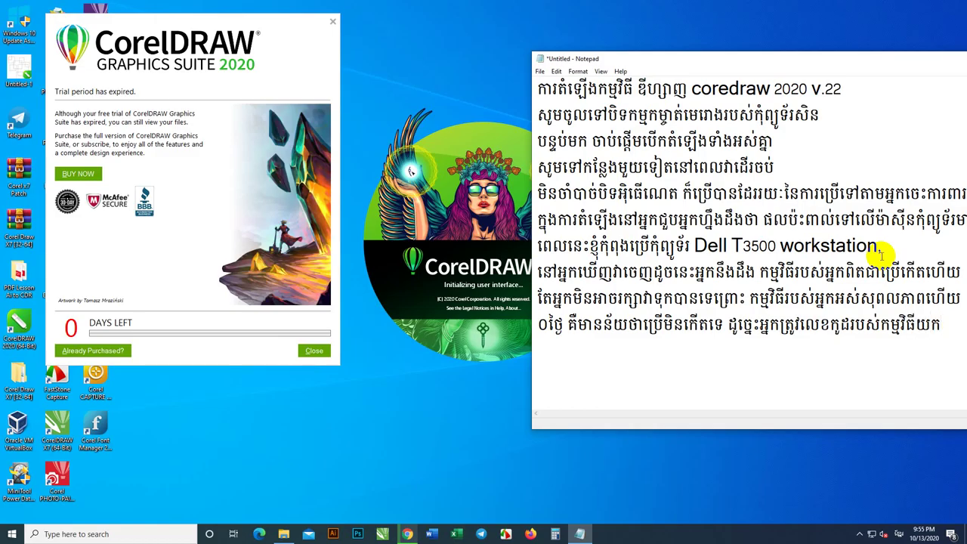
Write "មកដាក់ទើបវាអាចប្រើបាន។" as the eleventh line of the notes and end it with a line break
key("Return")
type("មកដាក់ទើប")
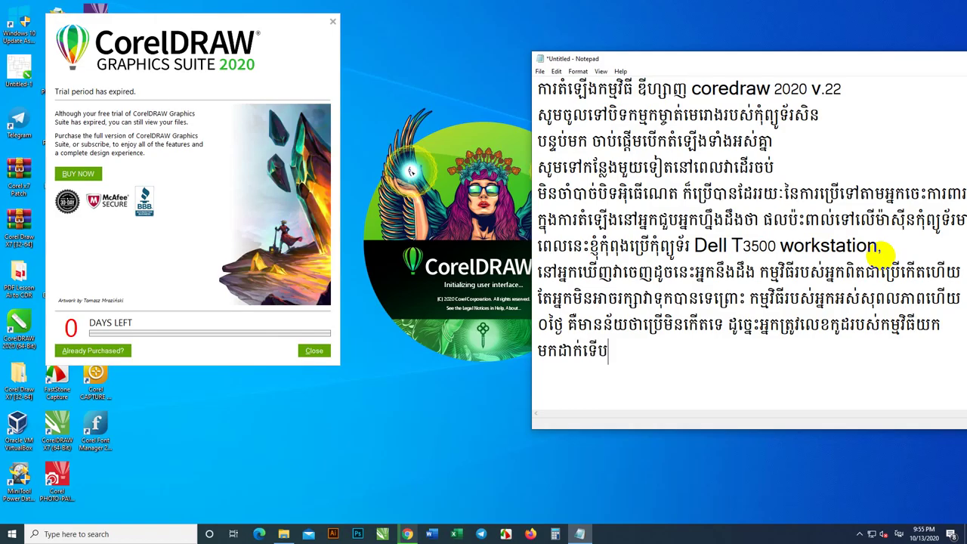
type("វាអាចប្រើ")
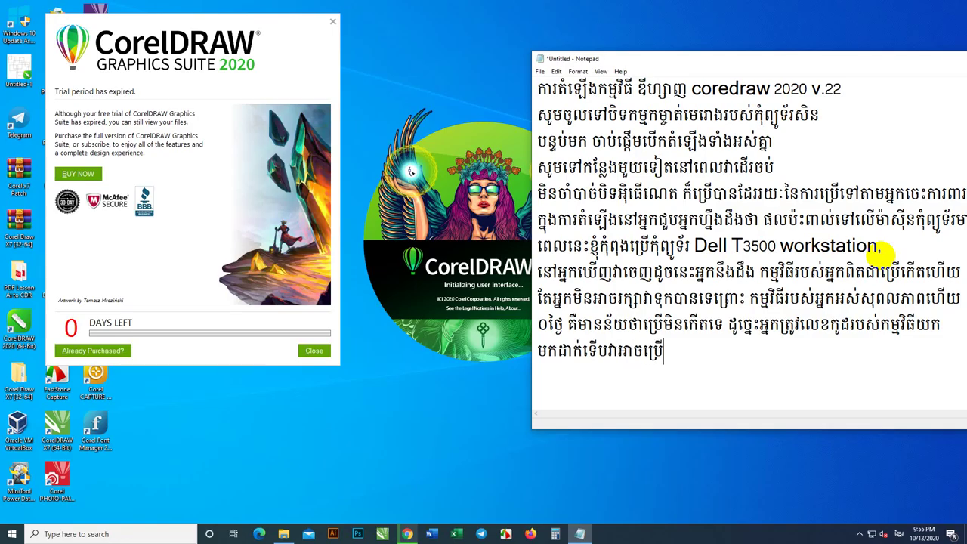
type("បាន។")
key("Return")
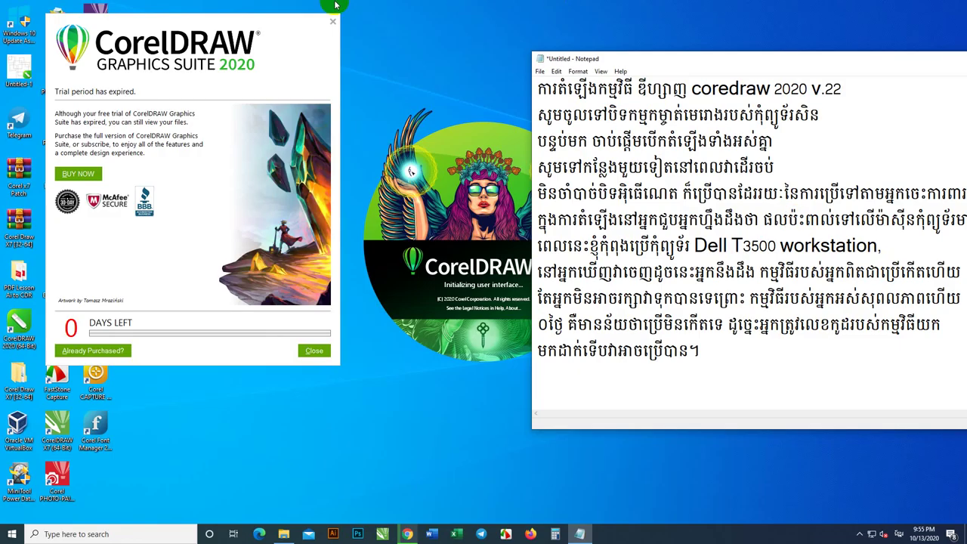
Dismiss the trial-expired notice and start a new document measured in centimeters
left_click(284, 41)
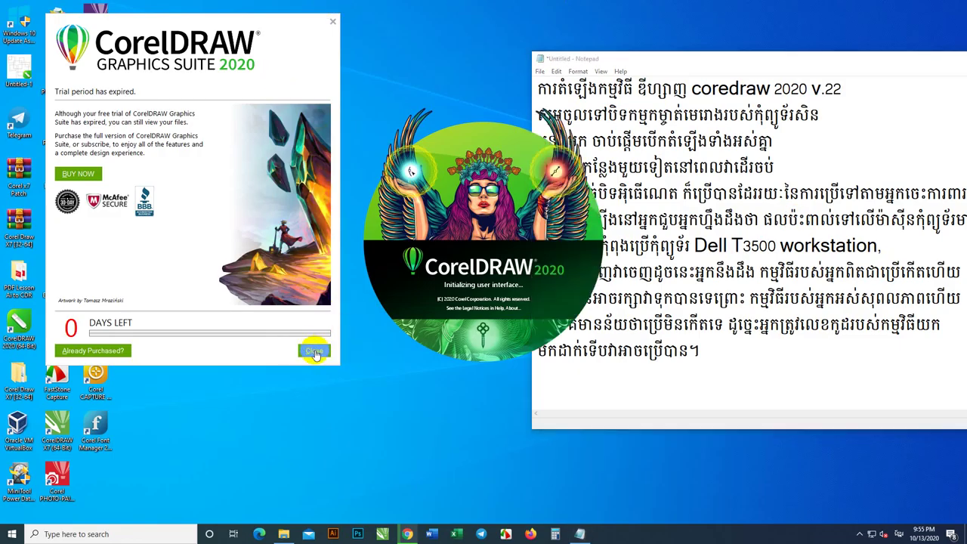
left_click(313, 351)
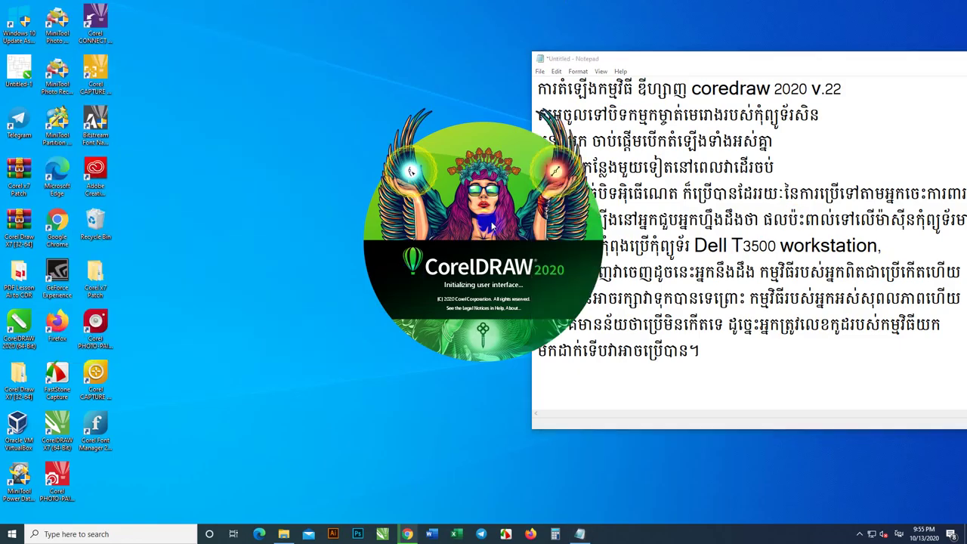
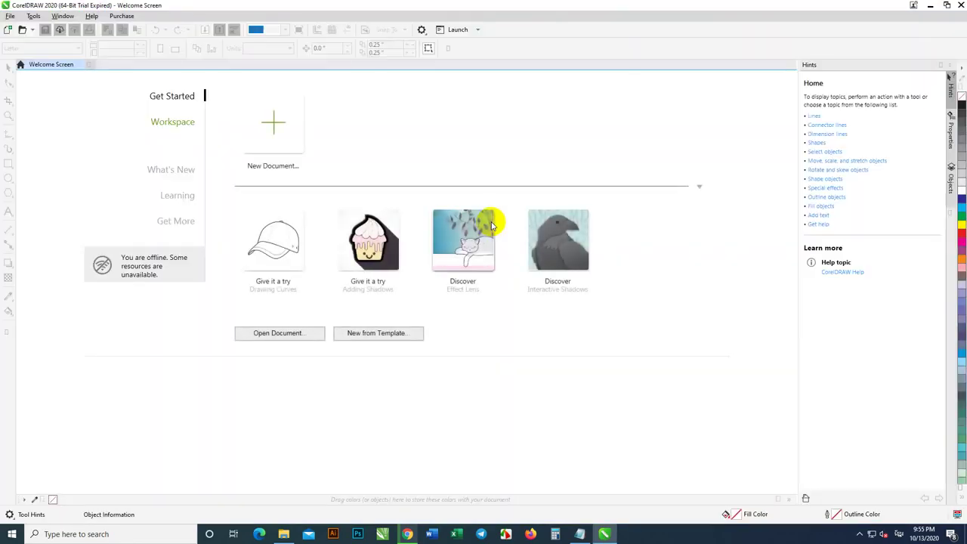
left_click(7, 30)
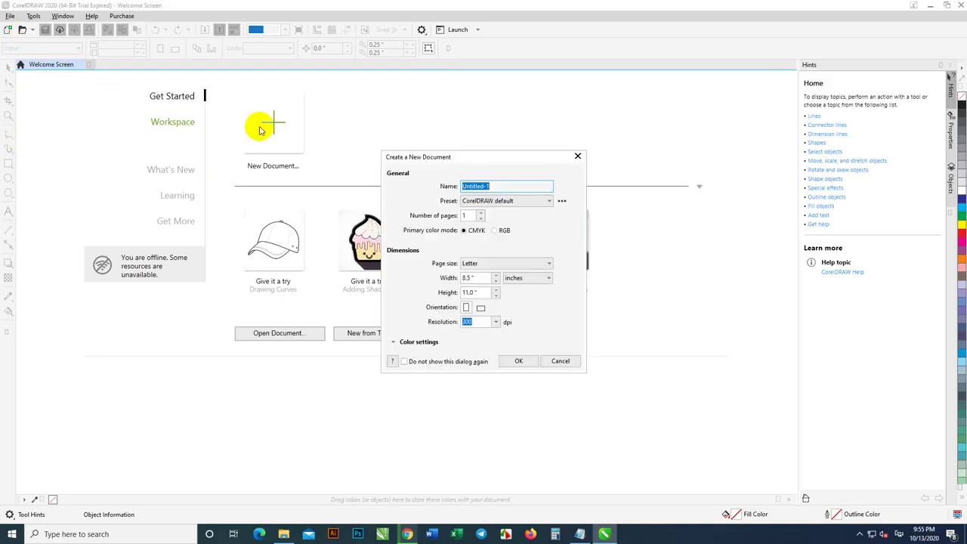
left_click(535, 278)
left_click(528, 362)
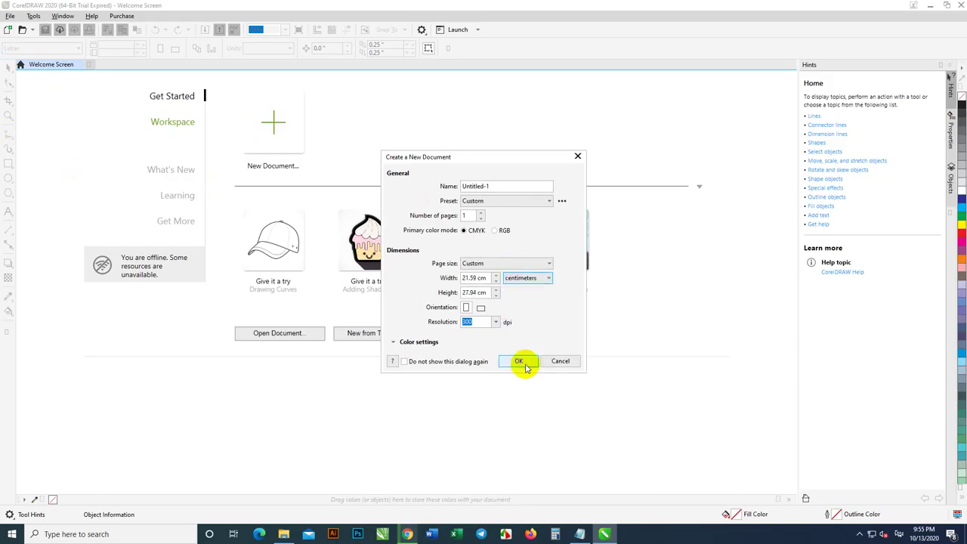
Name the new document with the person's name and create it with the custom page size at 300 dpi
left_click(405, 361)
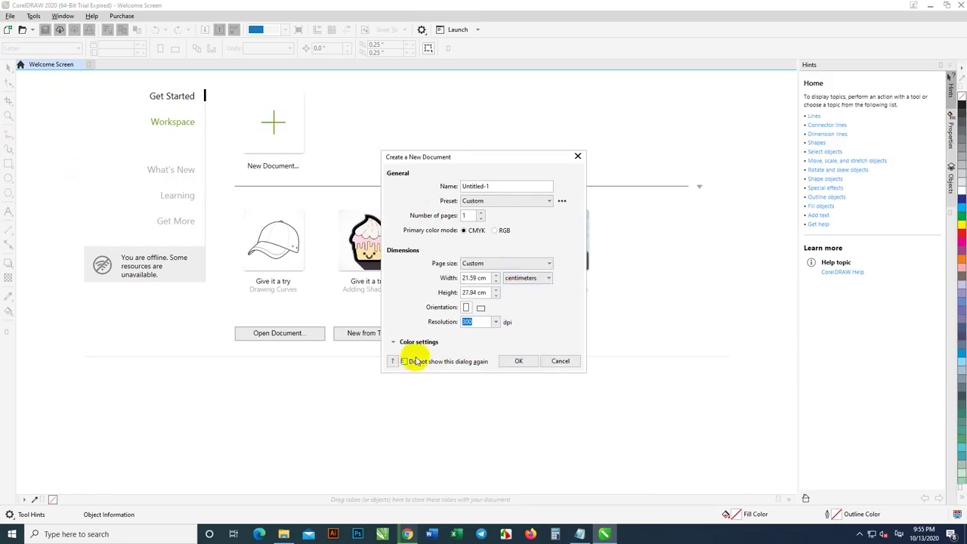
left_click(496, 323)
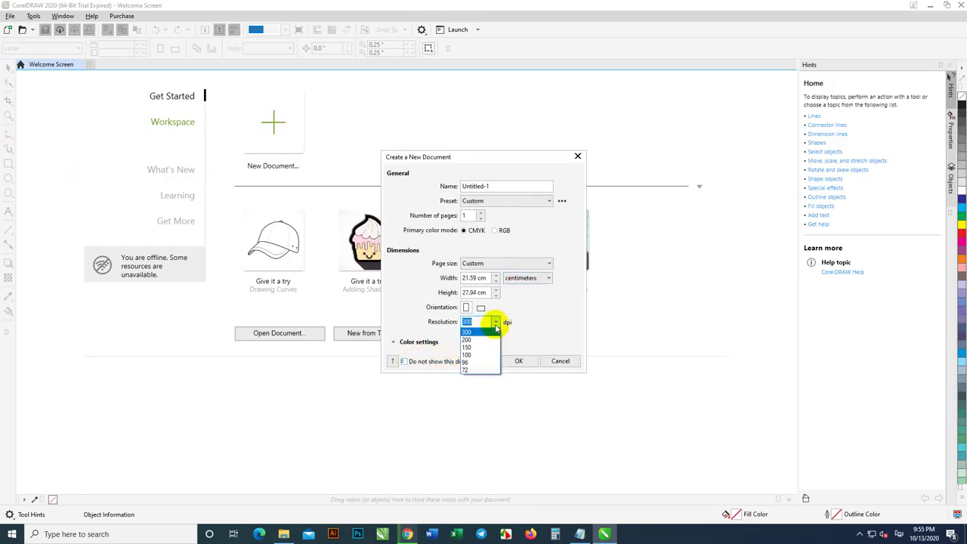
left_click(495, 325)
left_click(530, 263)
left_click(535, 263)
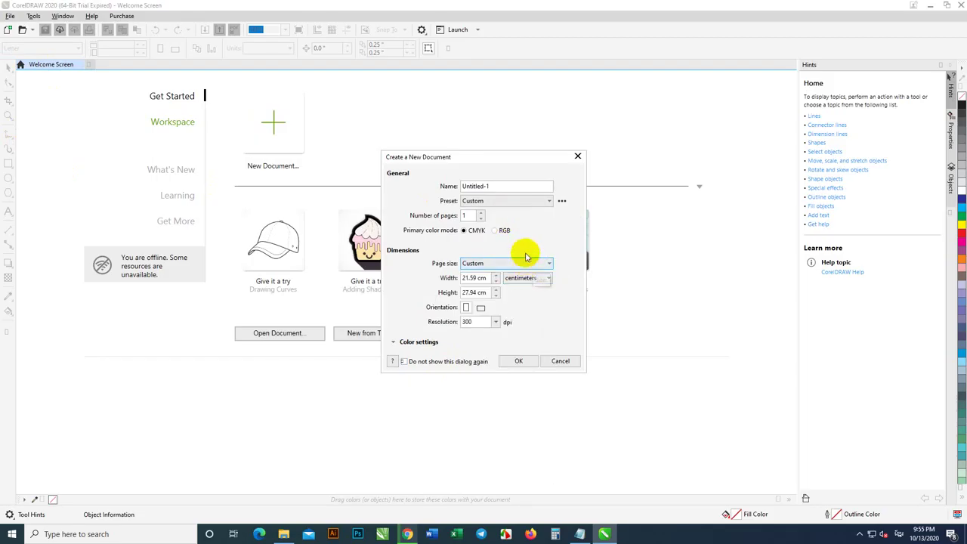
left_click(487, 187)
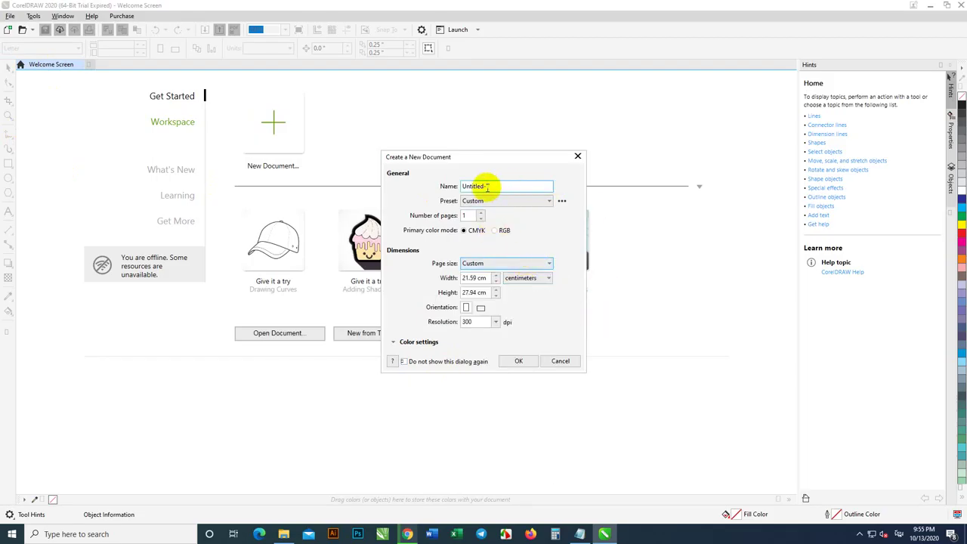
double_click(491, 186)
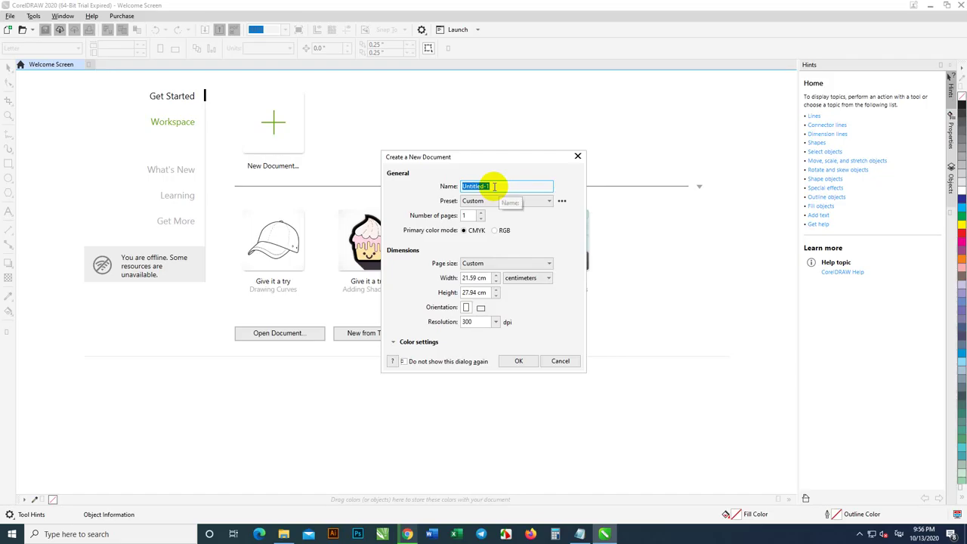
type("sd")
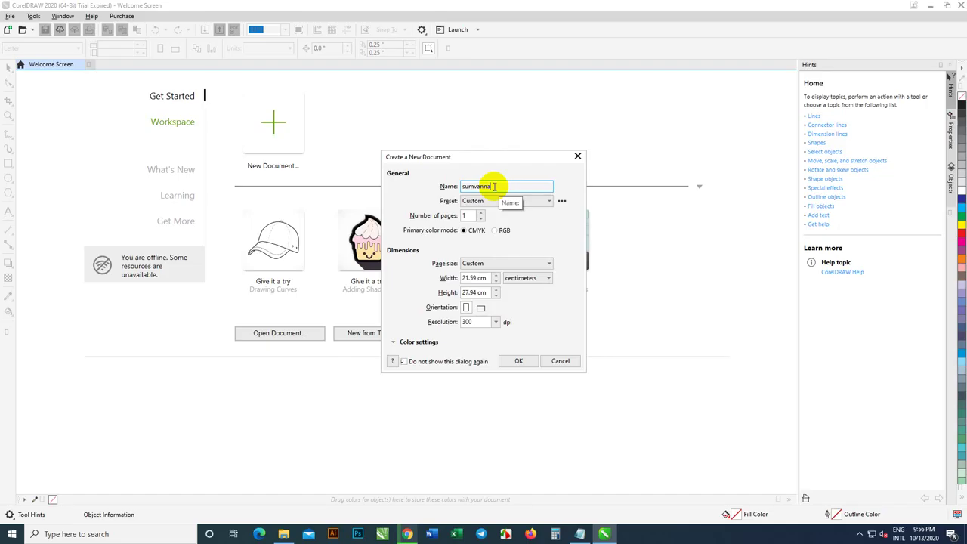
left_click(516, 362)
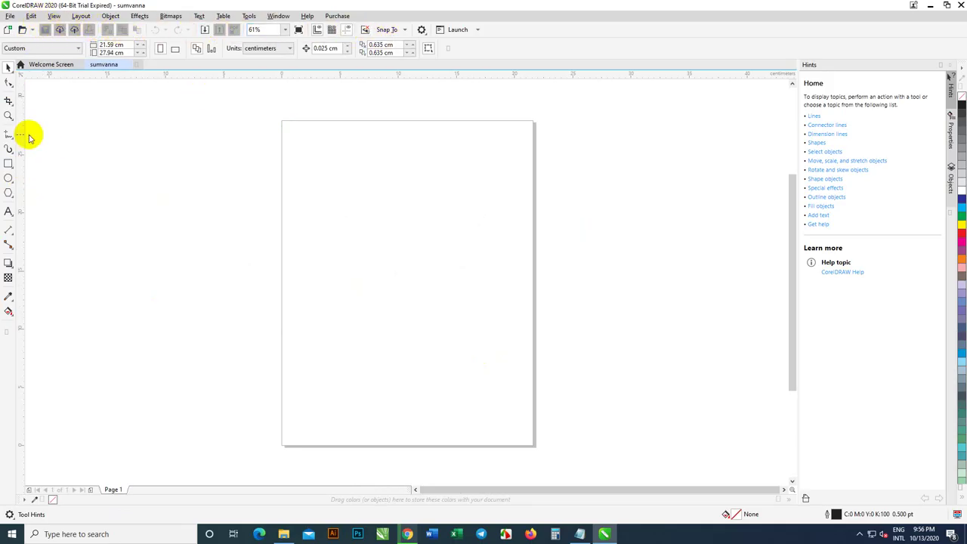
Draw three overlapping rectangles stepping diagonally down the page, the last about 4.6 cm wide and 5.6 cm high
left_click(8, 163)
mouse_move(321, 194)
left_mouse_down()
mouse_move(369, 255)
mouse_move(412, 268)
left_mouse_up()
mouse_move(376, 222)
left_mouse_down()
mouse_move(417, 281)
mouse_move(448, 289)
left_mouse_up()
left_click_drag(428, 258, 482, 326)
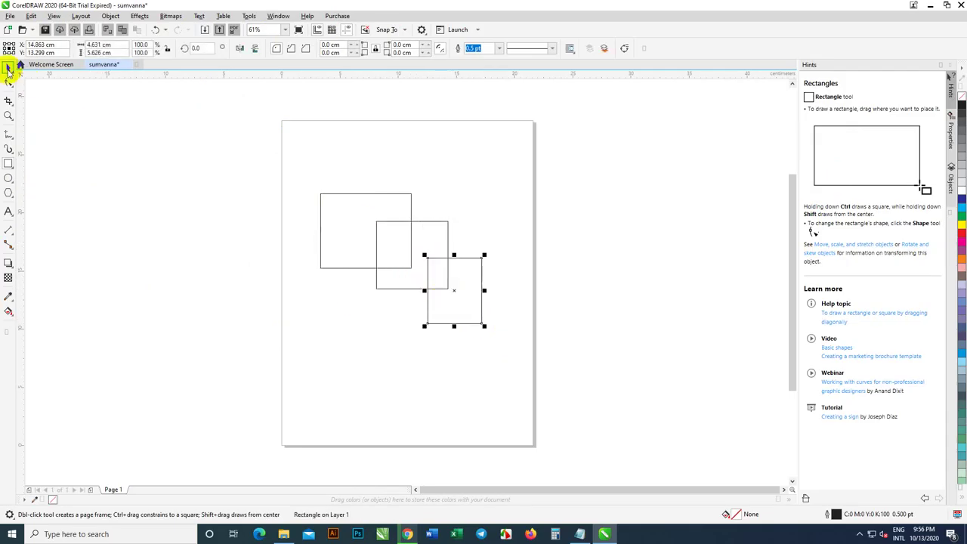
Weld the three rectangles into one stepped shape and move it up across the page's left edge
left_click(8, 67)
left_click(287, 155)
left_click_drag(287, 155, 543, 395)
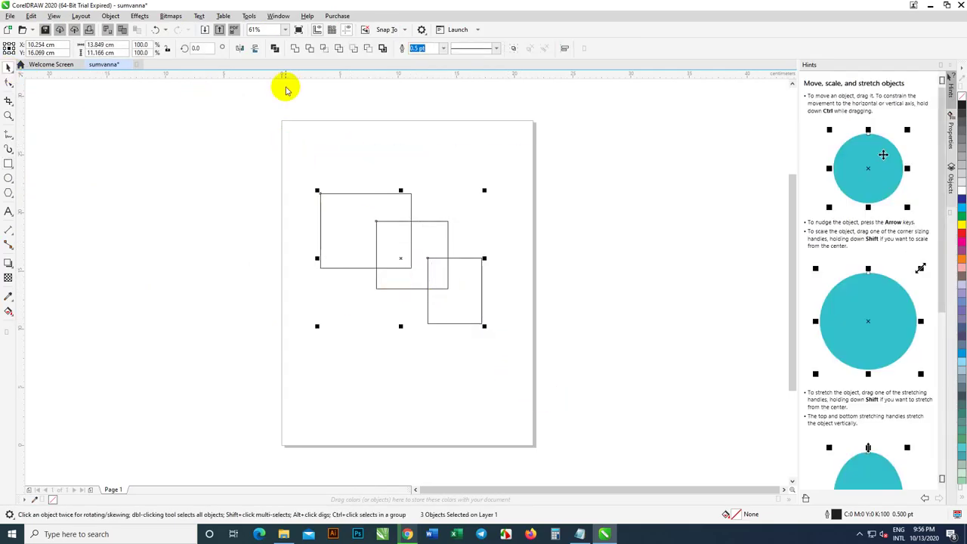
left_click(287, 48)
left_click_drag(380, 224, 186, 161)
Add a shadow to the stepped shape, switch it to an inner shadow and offset it about 0.73 by 0.53 cm
left_click(8, 263)
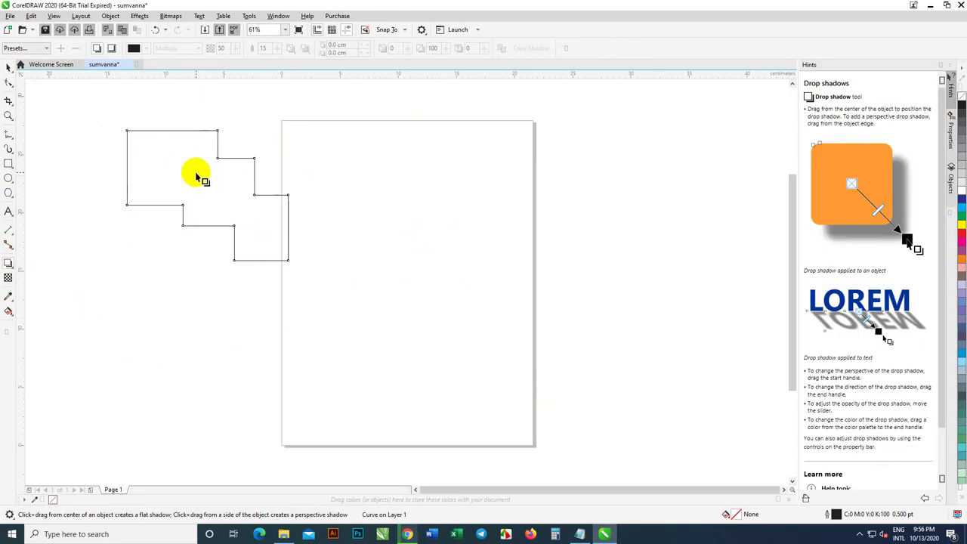
left_click_drag(198, 173, 332, 162)
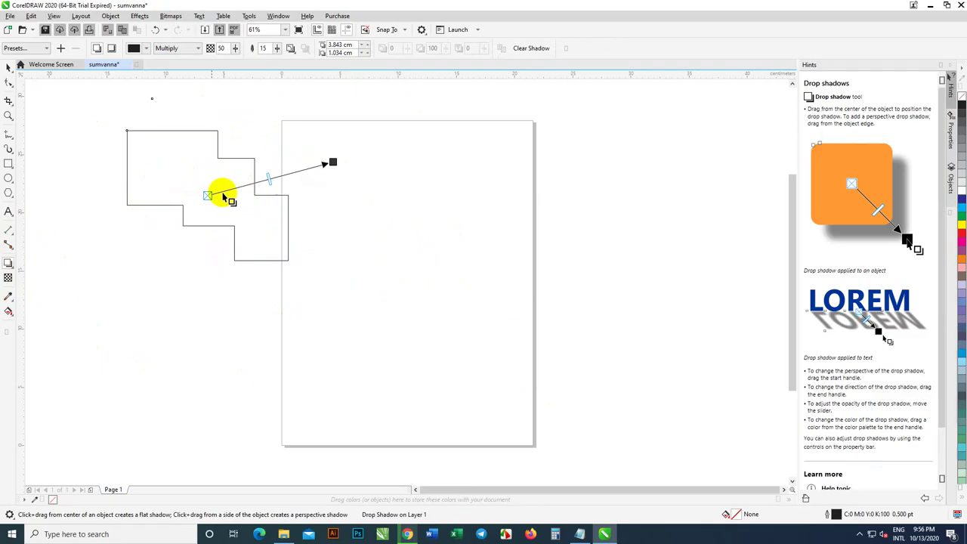
left_click(111, 48)
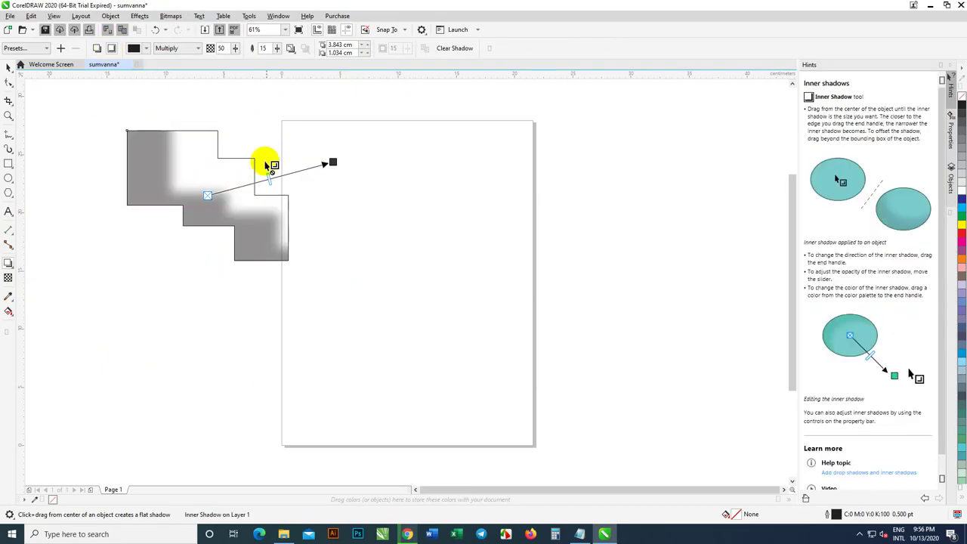
left_click_drag(209, 194, 208, 167)
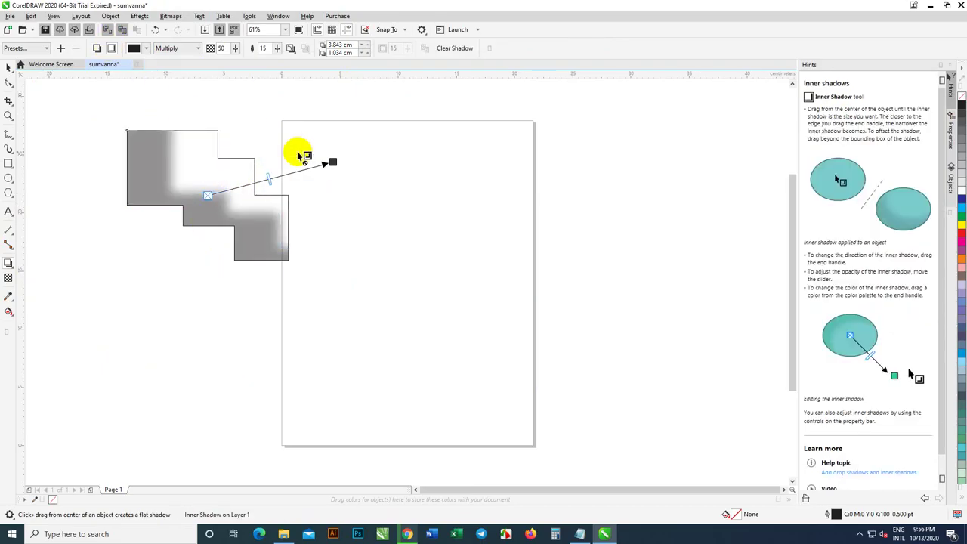
left_click_drag(328, 158, 296, 132)
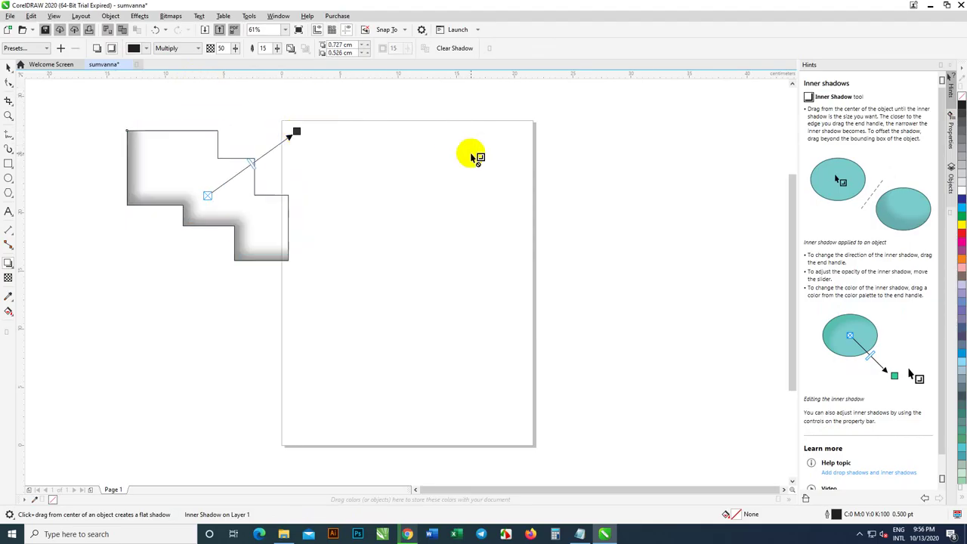
Fill the stepped shape with blue (C:100 M:100 Y:0 K:0) and inspect its inner shadow up close
left_click(9, 67)
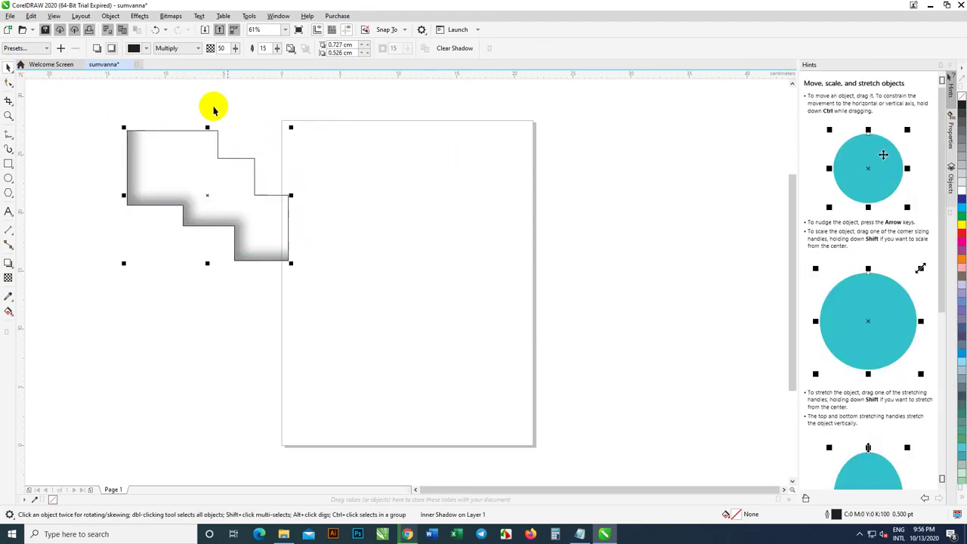
left_click(960, 199)
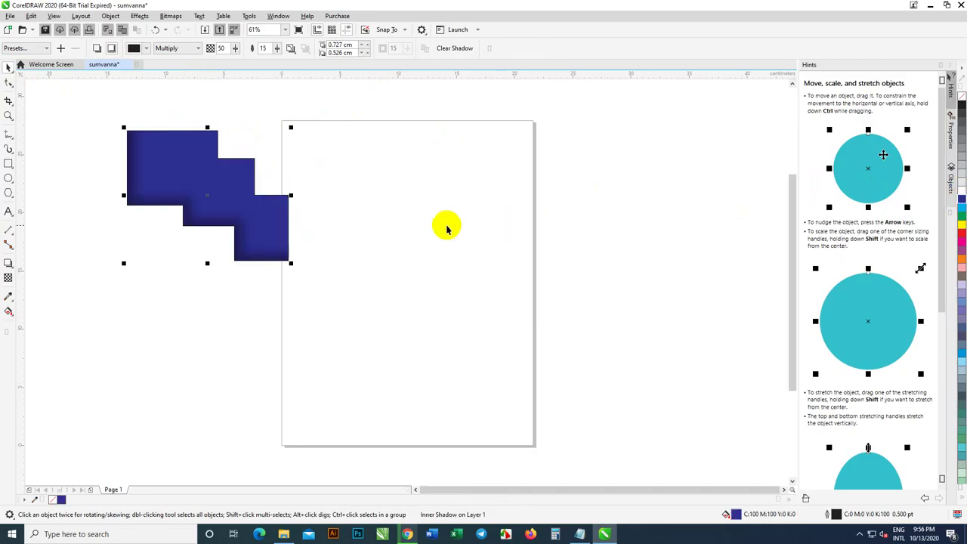
scroll(216, 231, "up", 6)
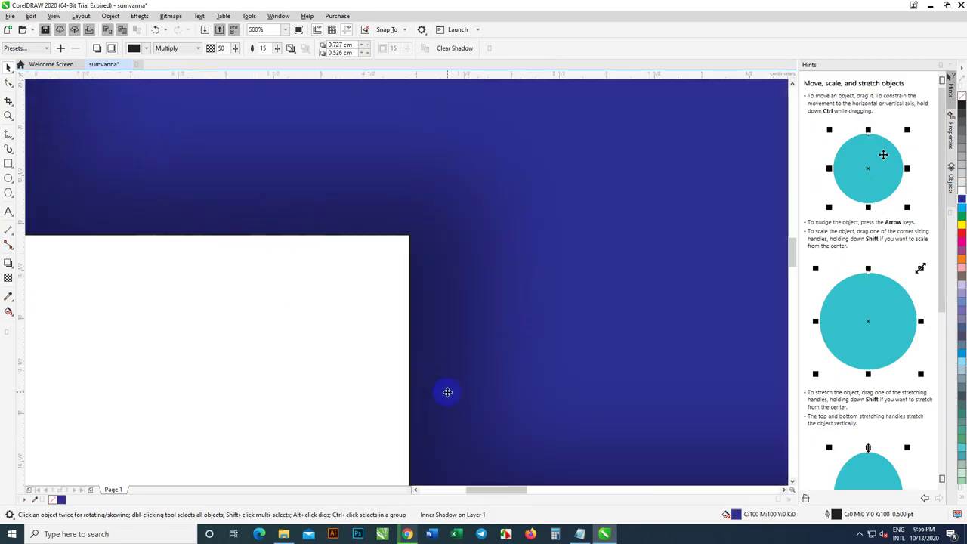
scroll(401, 280, "down", 6)
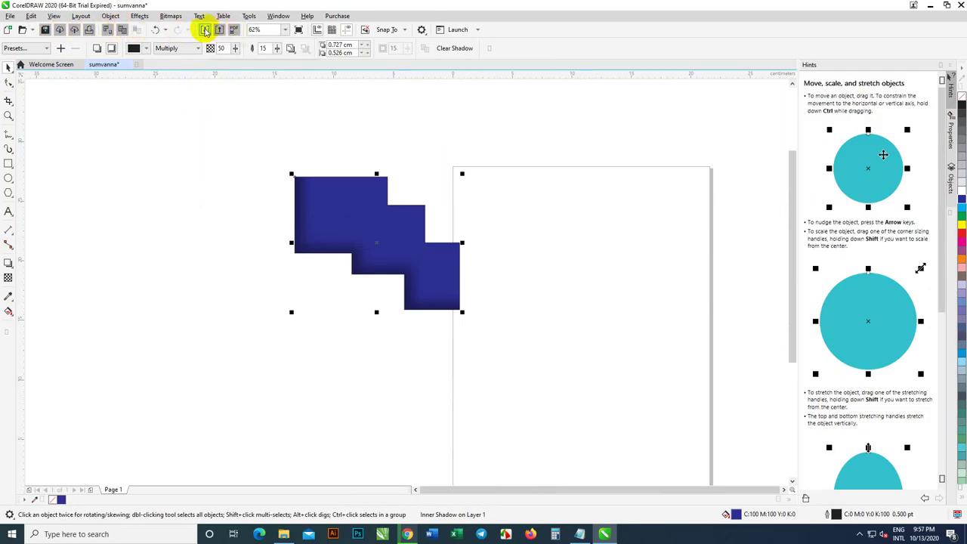
Move the blue stepped shape farther up and left, clear of the page, and deselect it
left_click_drag(328, 194, 261, 195)
left_click(329, 336)
left_click(312, 221)
left_click(312, 424)
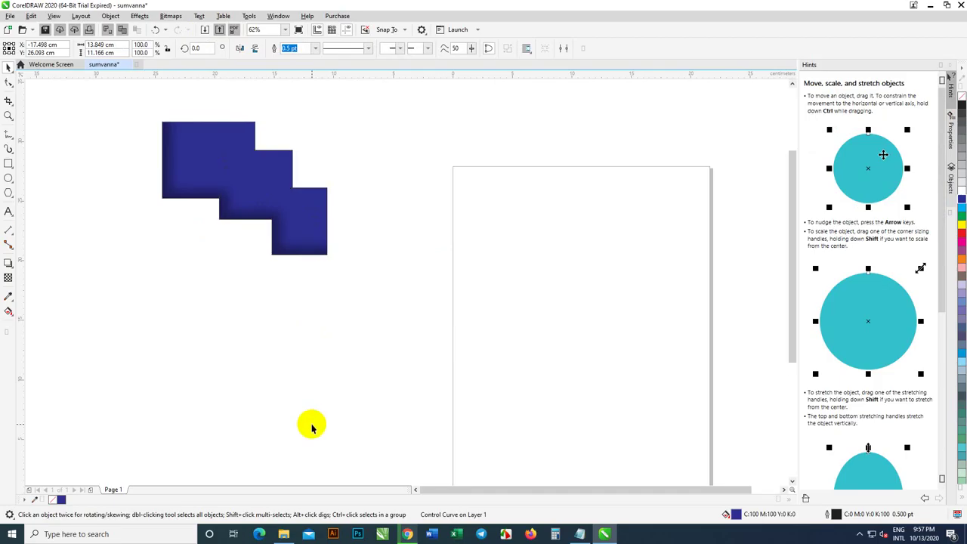
Check which saving, exporting and printing commands are available for the document
left_click(10, 16)
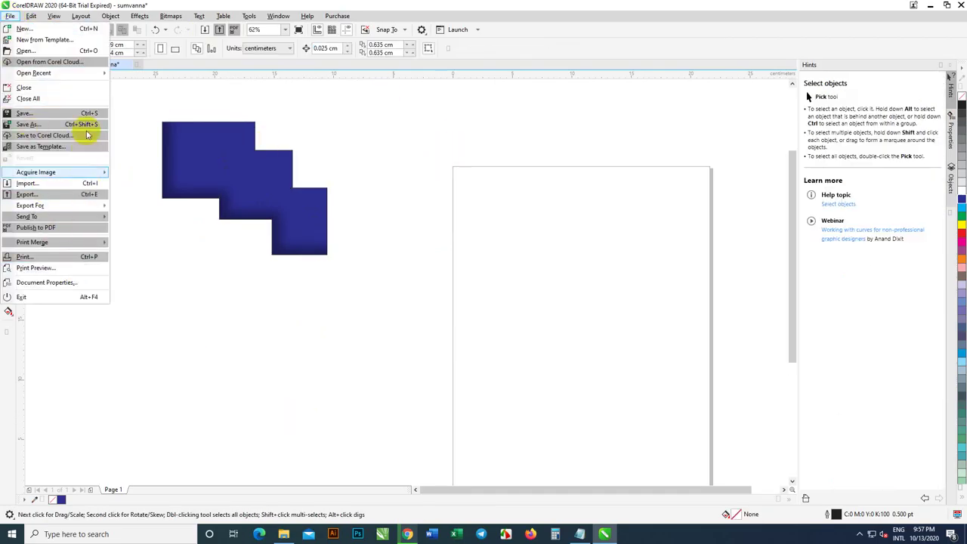
mouse_move(90, 157)
left_click(265, 332)
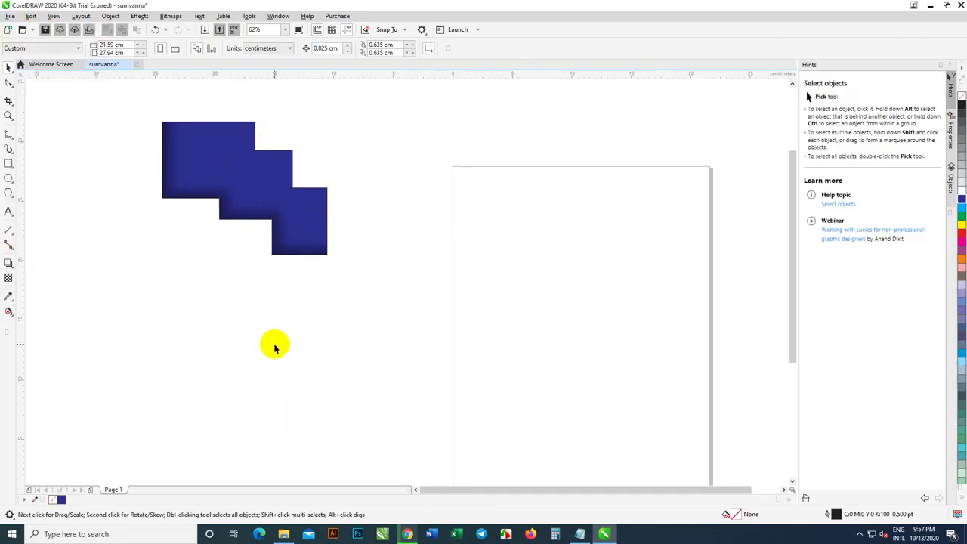
Switch to the Notepad notes and start a twelfth line in Khmer with "ទោះបីជាកម្មវិធីរបស់ធ្វើការងារបាន តែអ្"
left_click(579, 533)
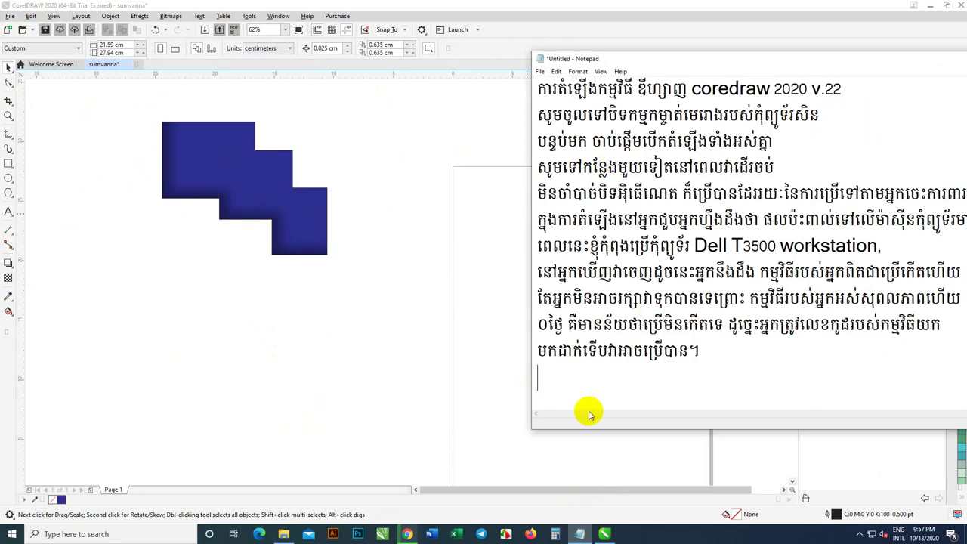
type("T")
key("super+space")
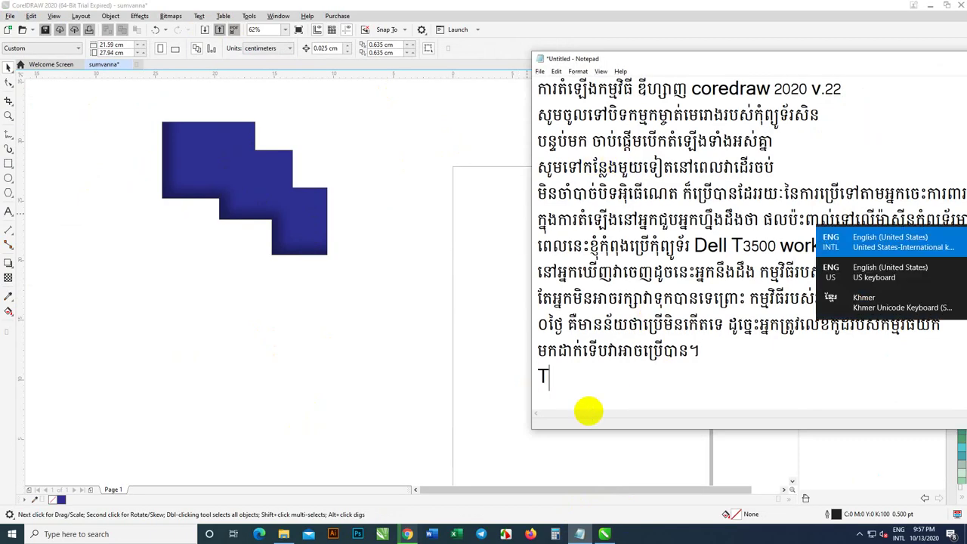
key("BackSpace")
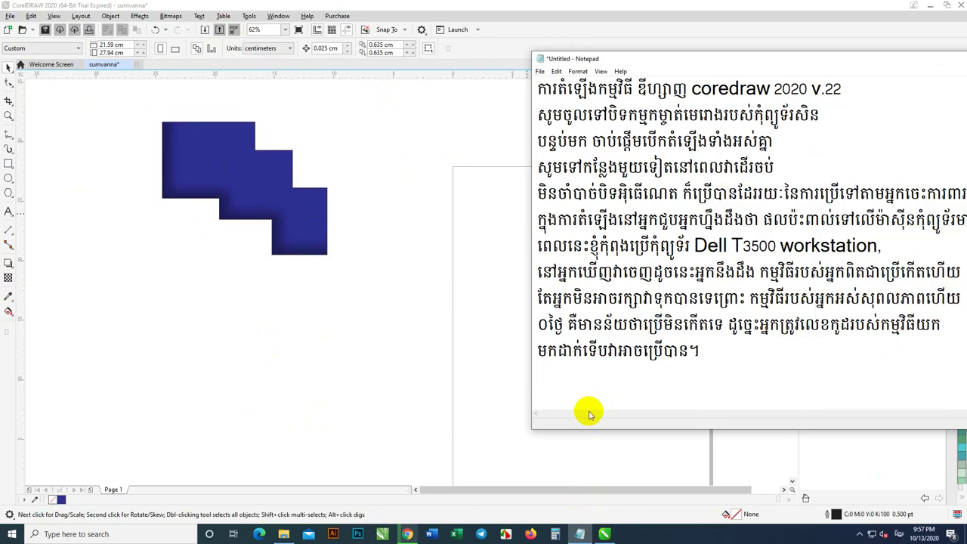
type("ទោះបីជាកម្ម")
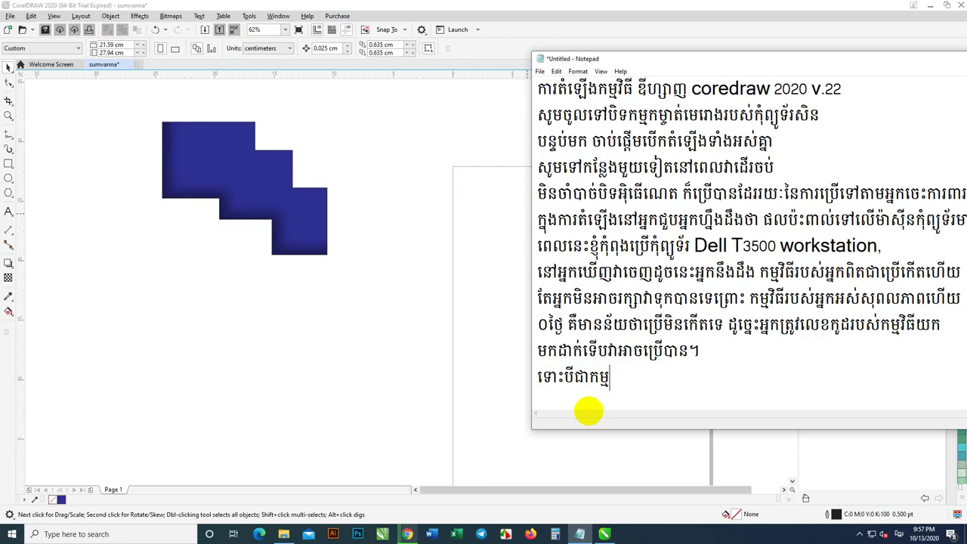
type("វិធីរបស់ធ្វើកាត")
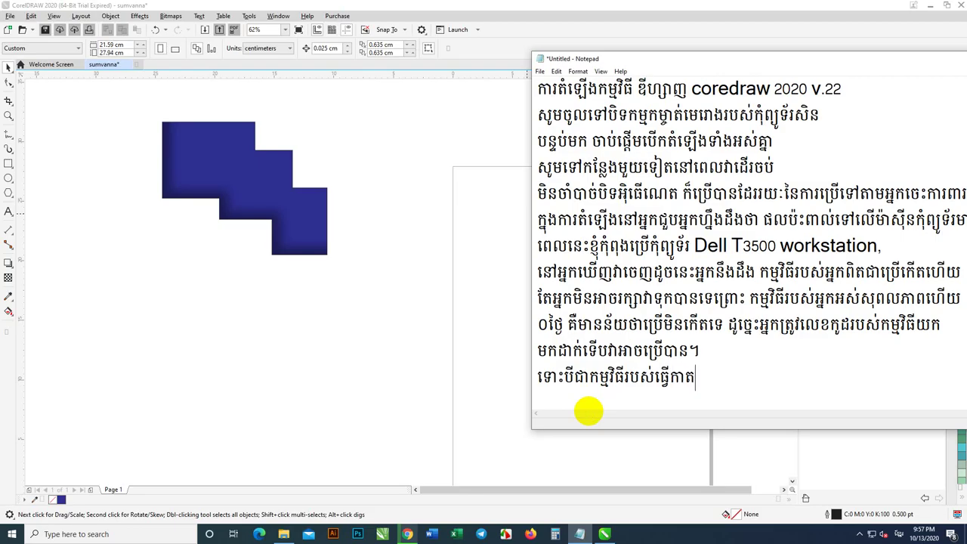
key("BackSpace")
type("រងារបាន តែអ្")
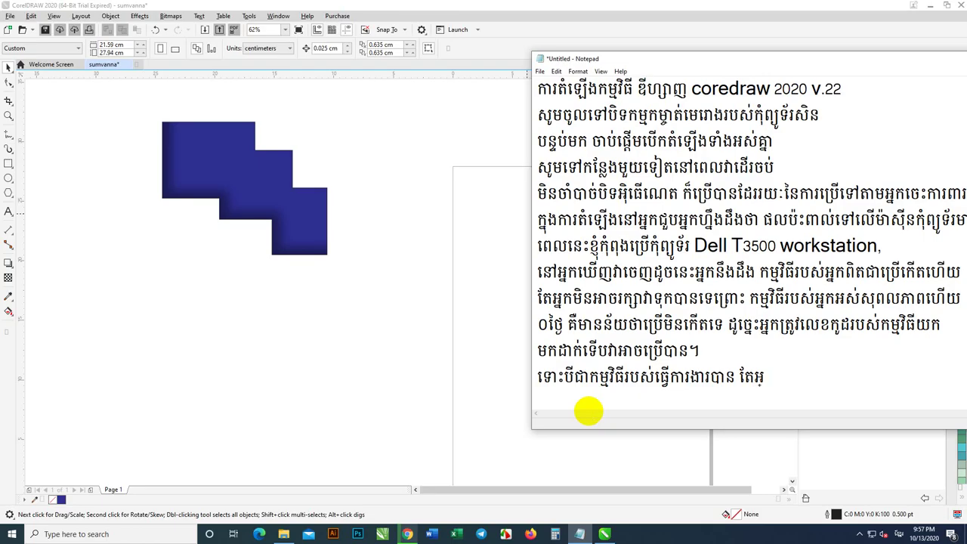
Finish the twelfth line of the notes with "នកនៅតែមិនអាចរក្សាទុកបានឡើយ" and end it with a line break
type("នកនៅតែមិនអា")
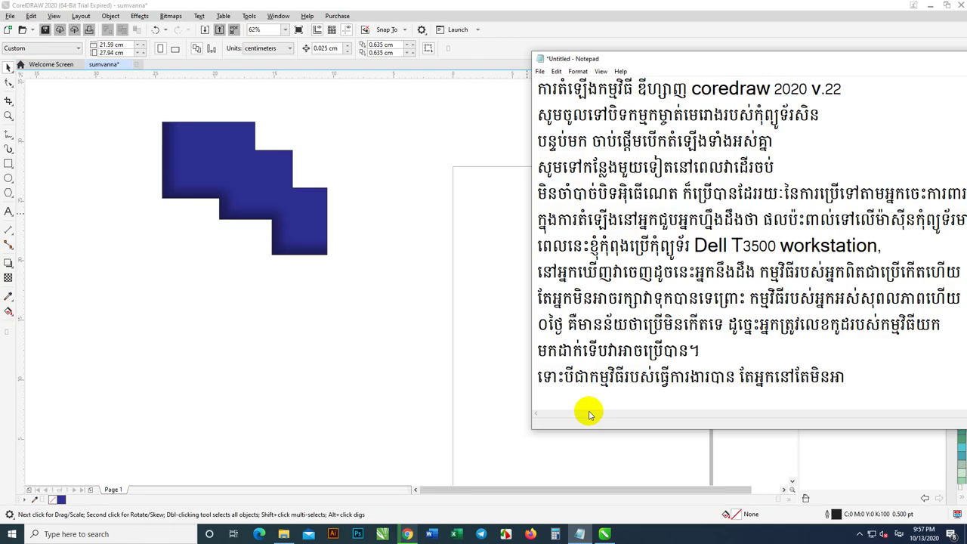
type("ចរក្សាទុកបាន")
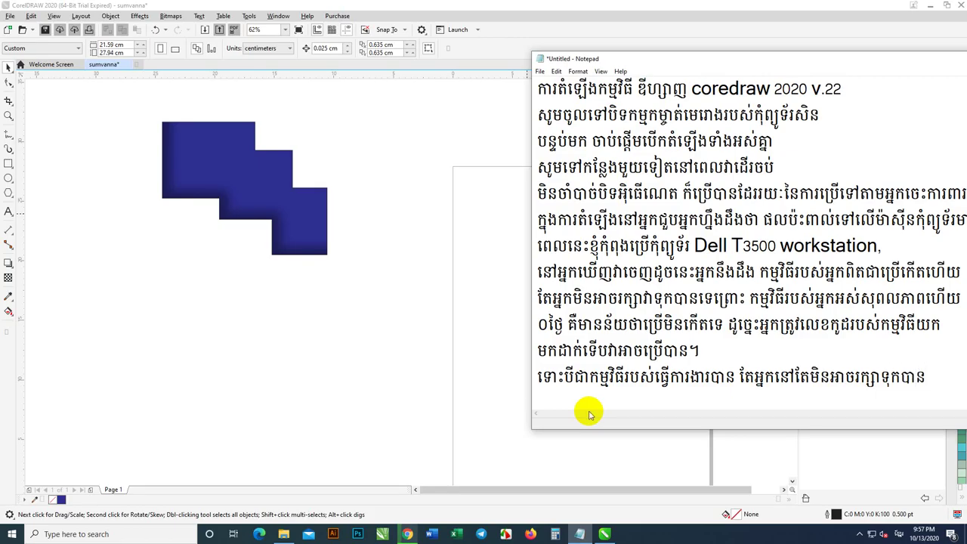
type("ឡើយ")
key("Return")
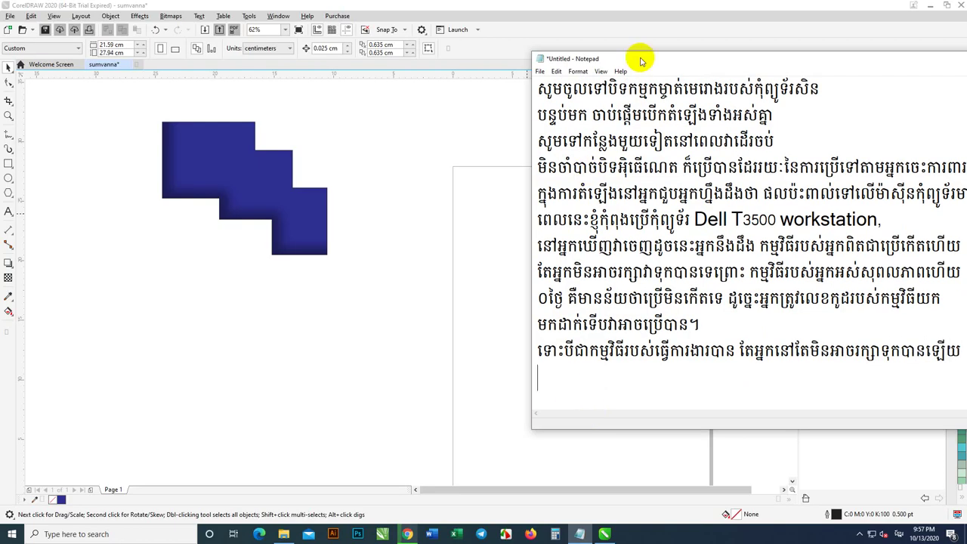
Move the Notepad window clear of the drawing and check CorelDRAW 2020's saving, exporting and printing commands again
left_click_drag(675, 62, 516, 63)
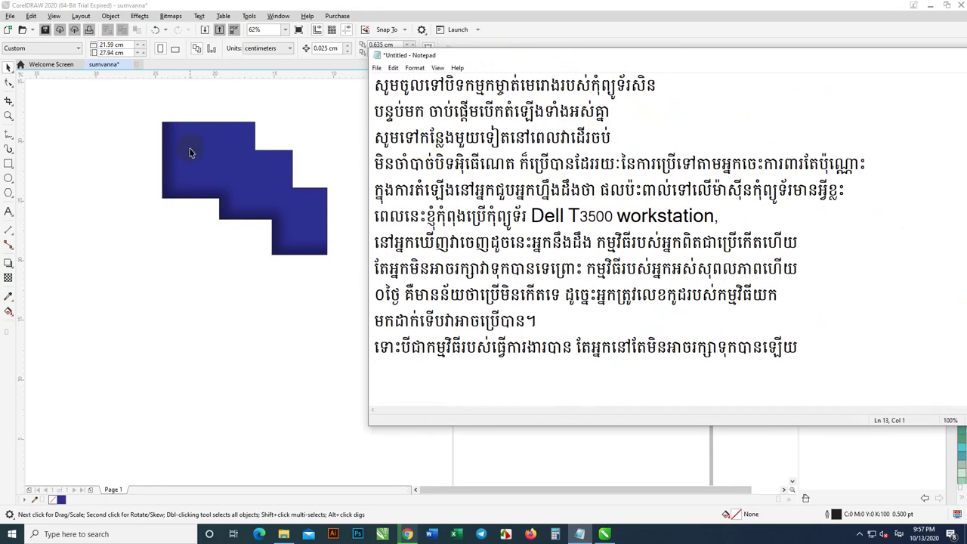
left_click(214, 96)
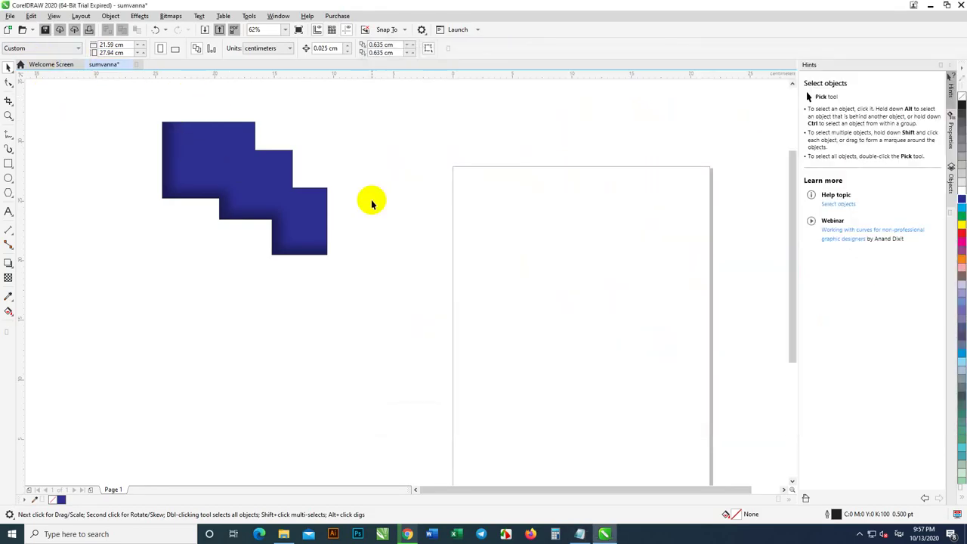
left_click(579, 535)
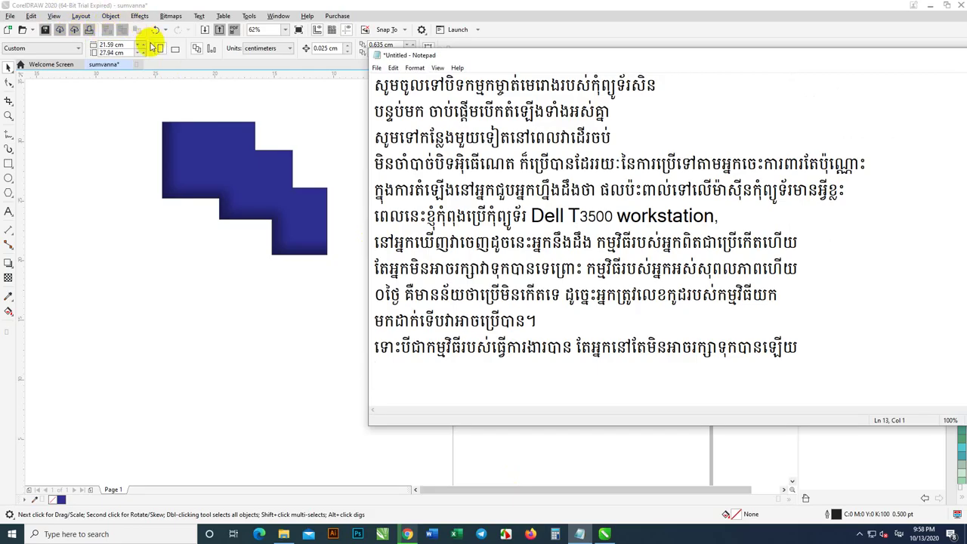
left_click(10, 17)
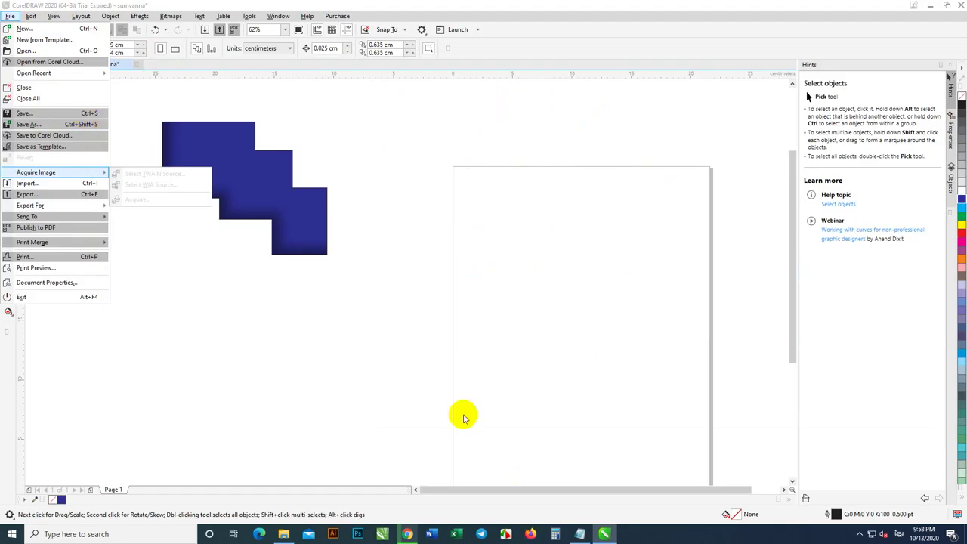
Return to the Notepad notes and write the thirteenth line in Khmer: "នៅត្រង់ចំនុចខ្មៅព្រាងៗដែលបញ្ជាក់ថាគឺមិនរក្សាទុកបានទេ"
left_click(580, 534)
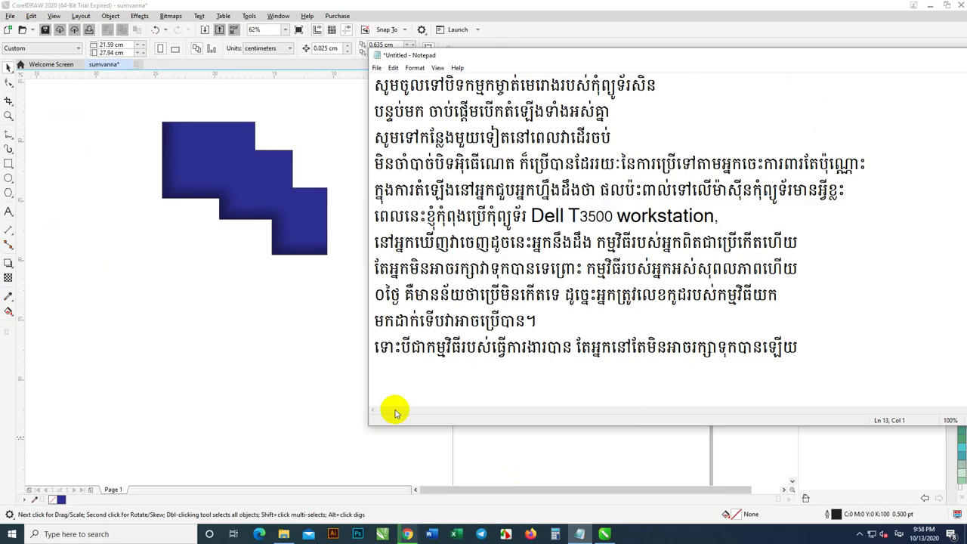
type("នៅត្រង់ចំន")
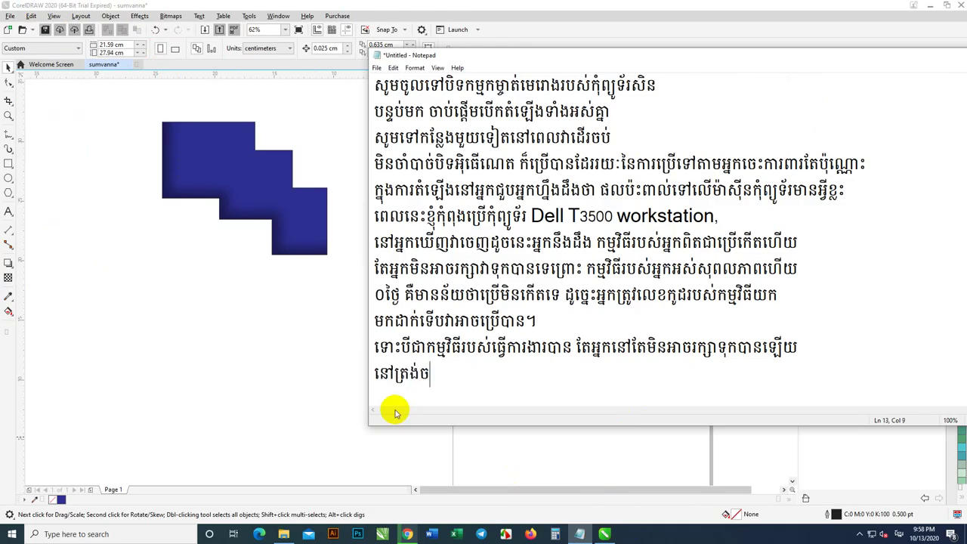
type("ុចត្")
key("BackSpace")
type("ខ្មៅព្រាង")
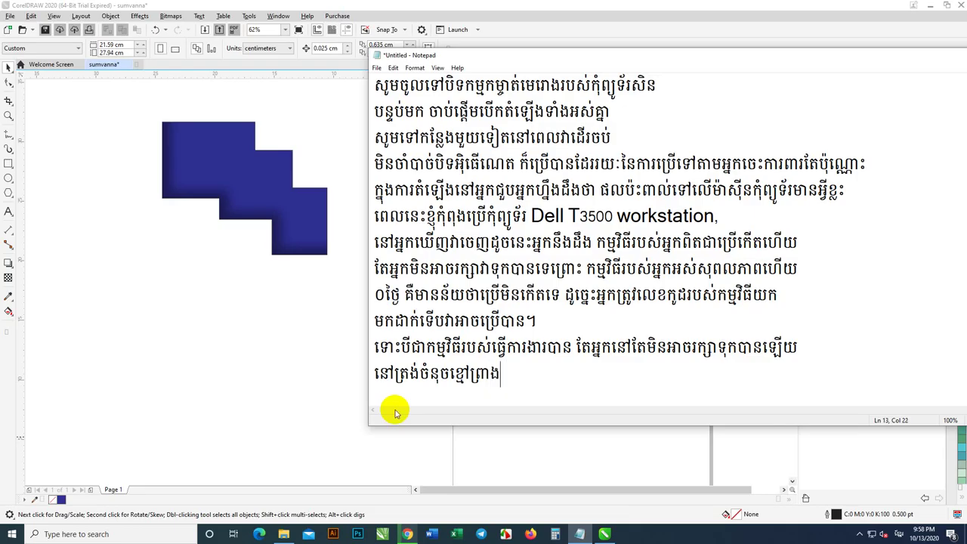
type("ៗដែលបញ")
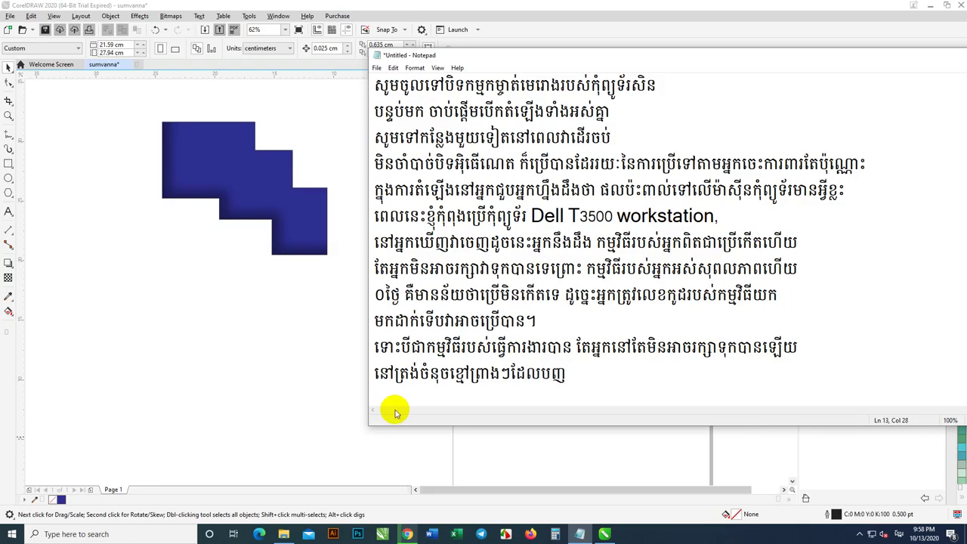
type("្ជាក់ថា")
type("គឺមិន")
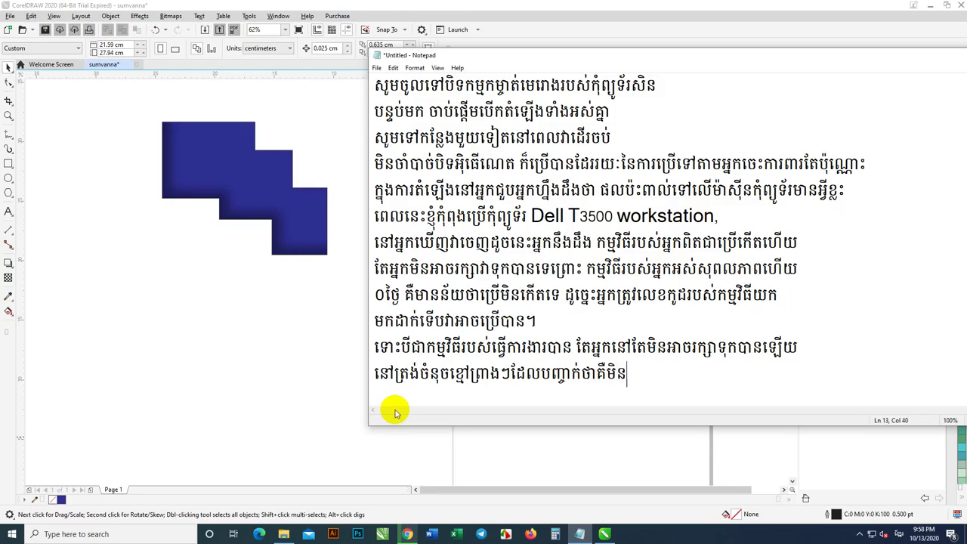
type("រក្សាទុក")
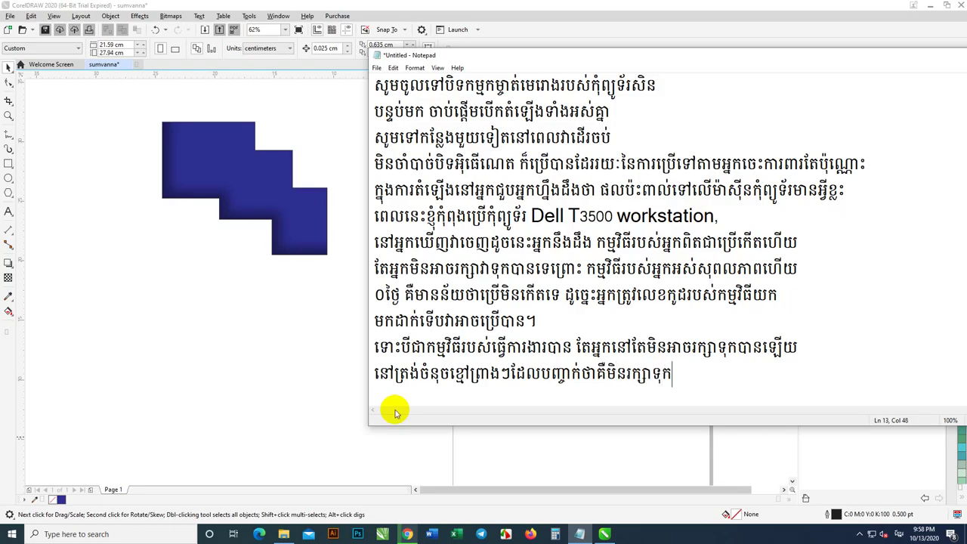
type("បានទេ")
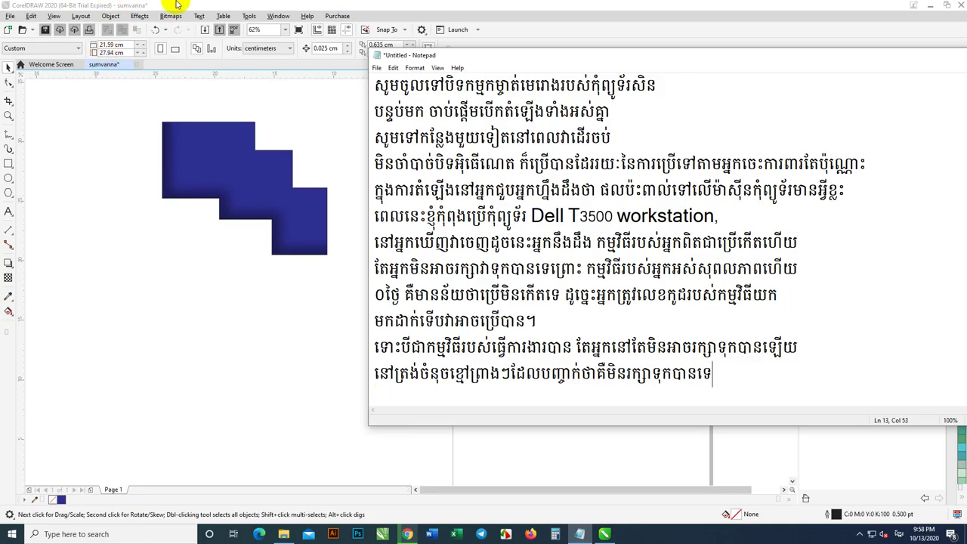
Switch to CorelDRAW 2020, try to save the drawing, and close the trial dialog, confirming the cancellation
left_click(209, 3)
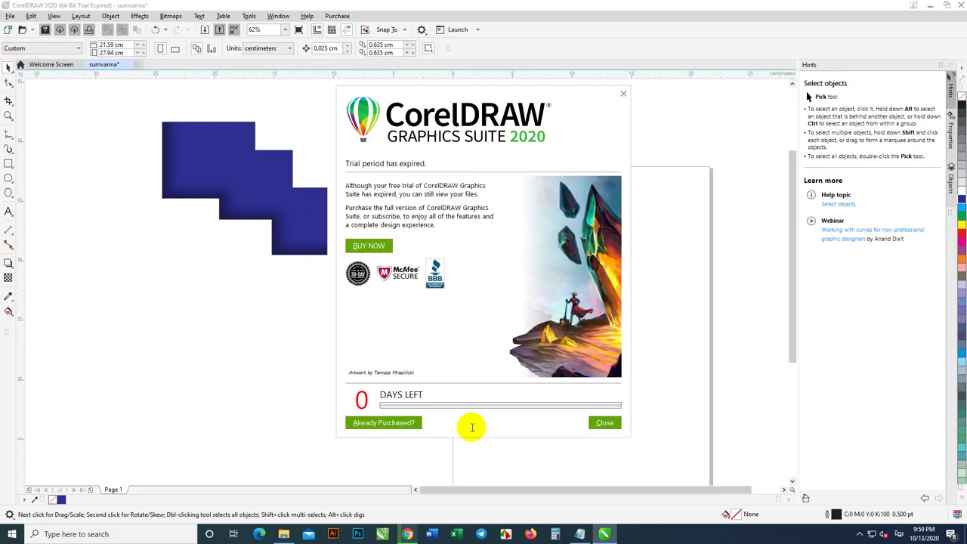
left_click(624, 96)
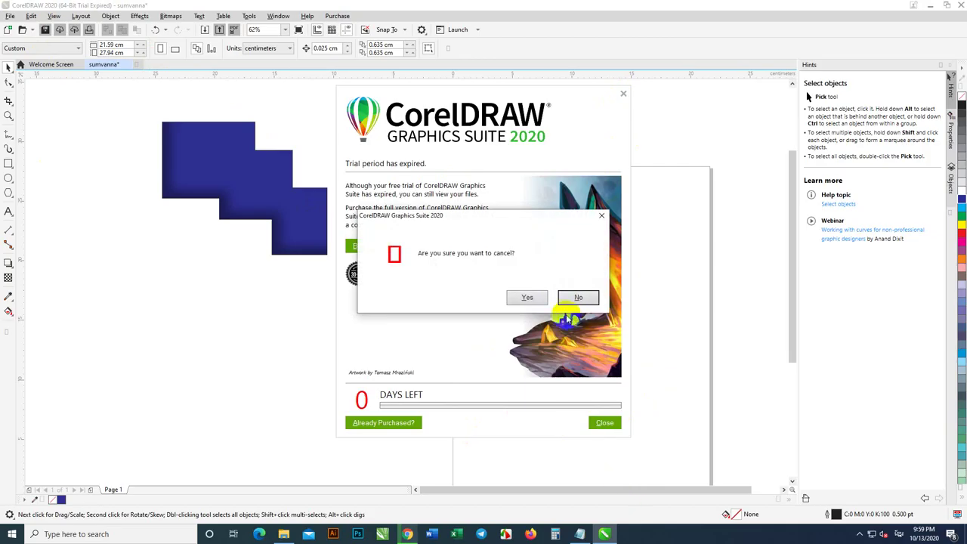
left_click(531, 300)
Switch to the Notepad notes and start a fourteenth line in Khmer with "នៅពេលចុចរក្សាទុកវាចេញផ្ទាំង បំពេញឯកសាររបស"
left_click(579, 534)
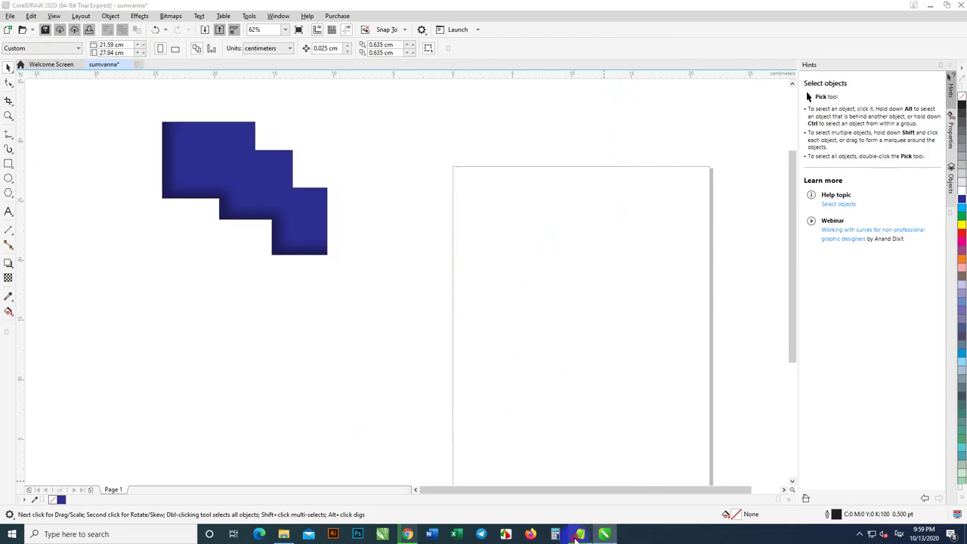
key("Return")
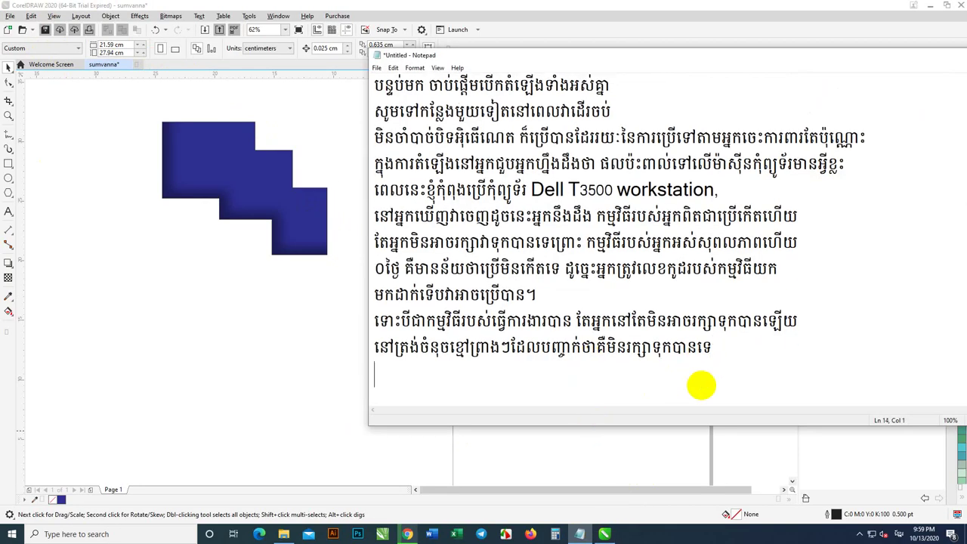
type("នៅពេលចុ")
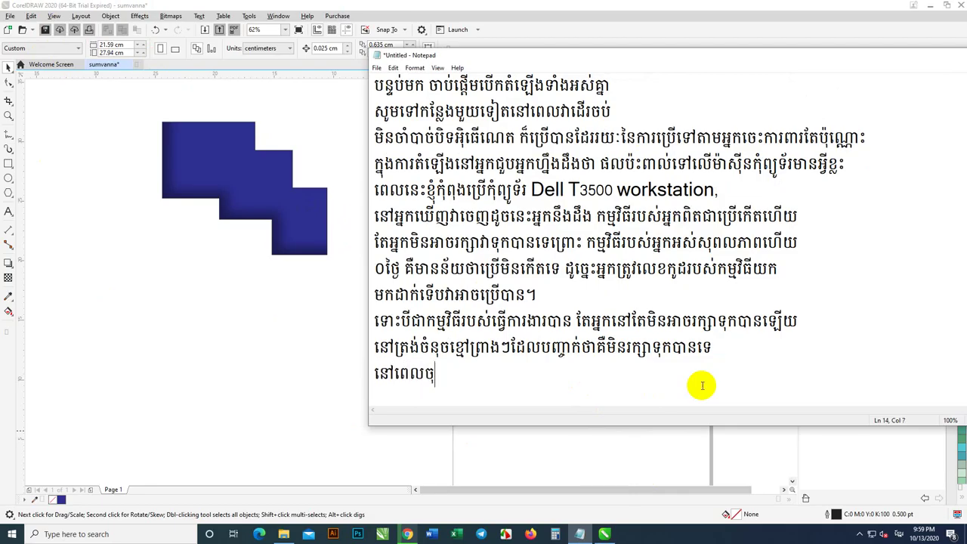
type("ចរក្សាទុក")
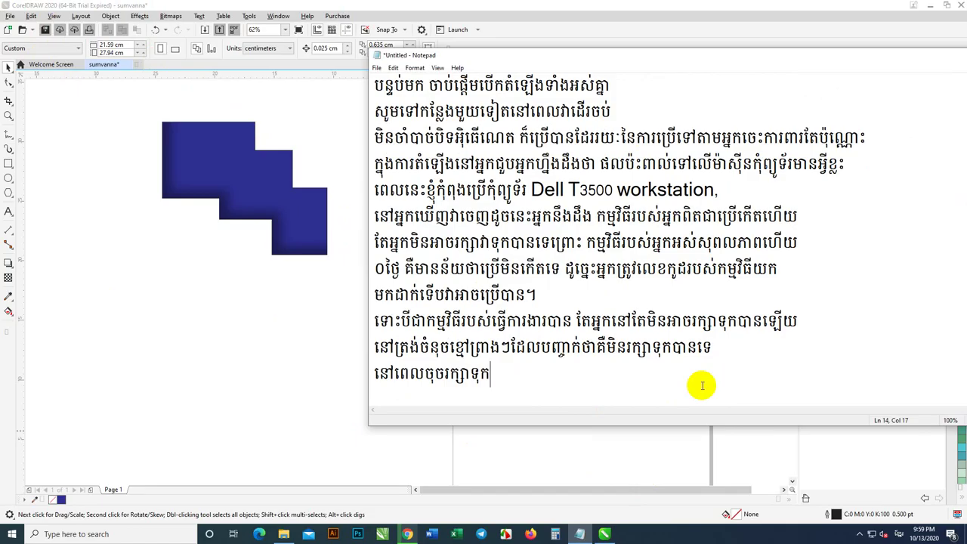
type("វាចេញផ្ទាំង")
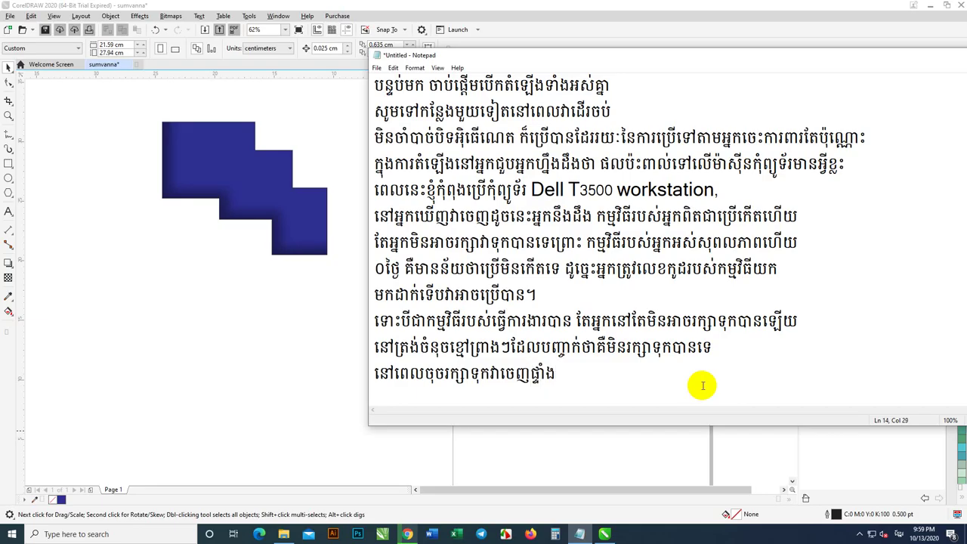
type(" បំពេ")
type("ញ")
type("ង")
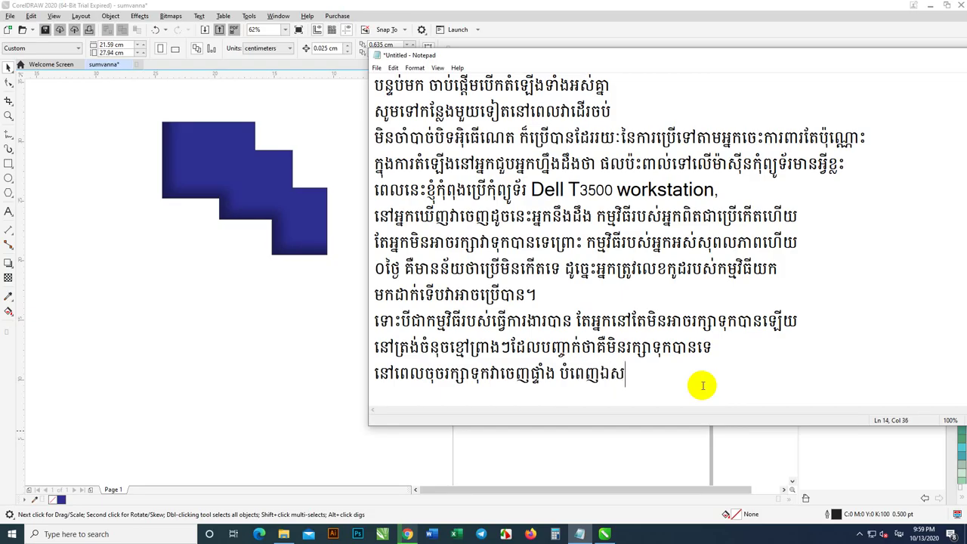
type("កសាររបស")
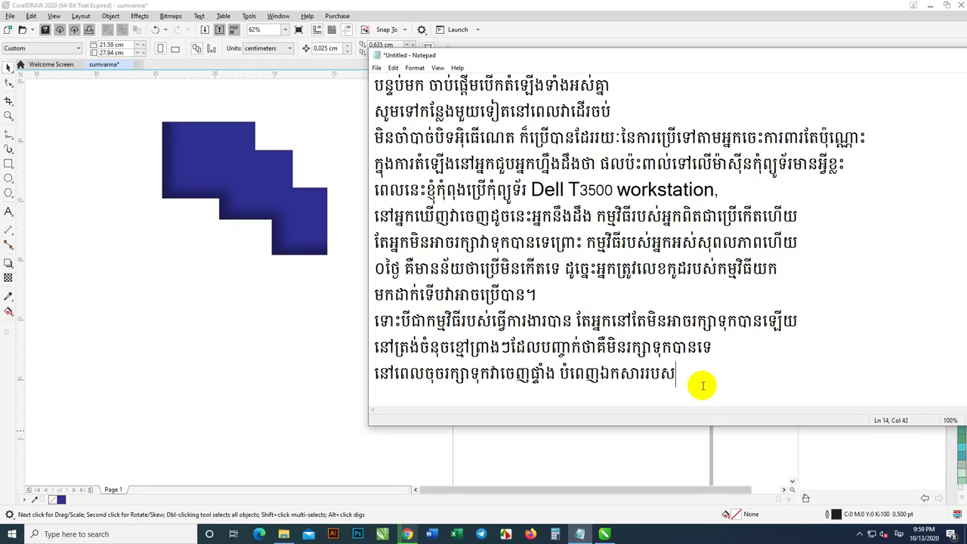
Finish the fourteenth line of the notes so it ends with "របស់កម្មវិធីនោះជាមិនខានឡើយ" and add a line break
type("កម្មវិធី")
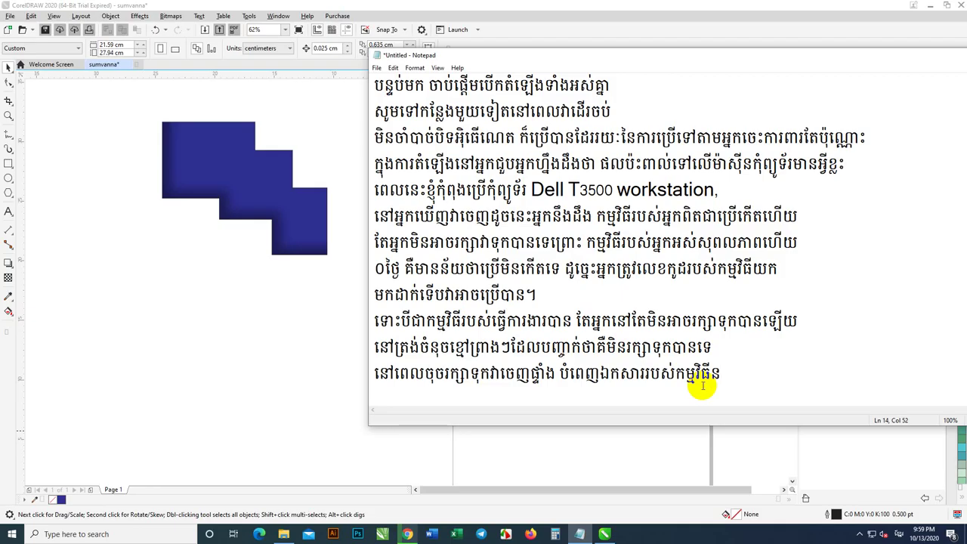
type("នោះជាមិនខា")
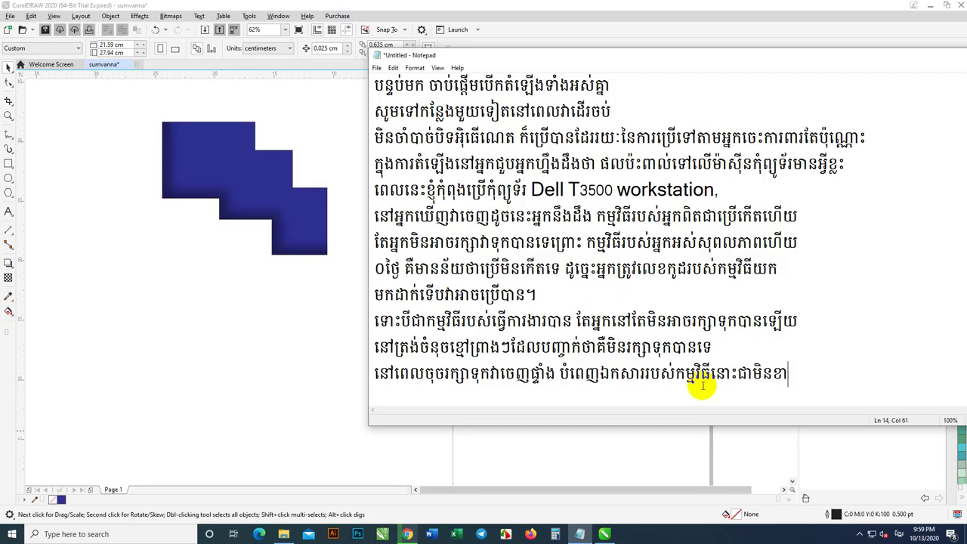
type("នើ")
key("BackSpace")
type("ើយ")
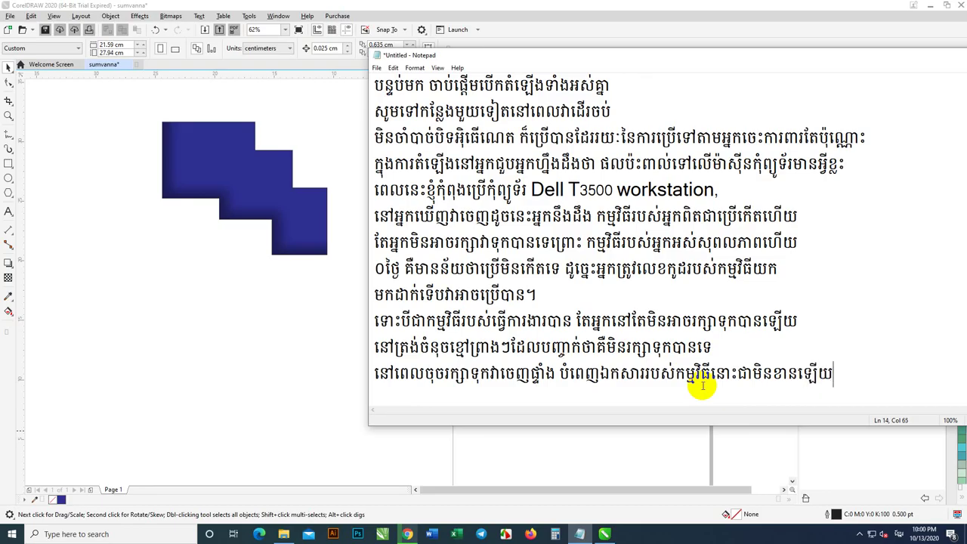
key("Return")
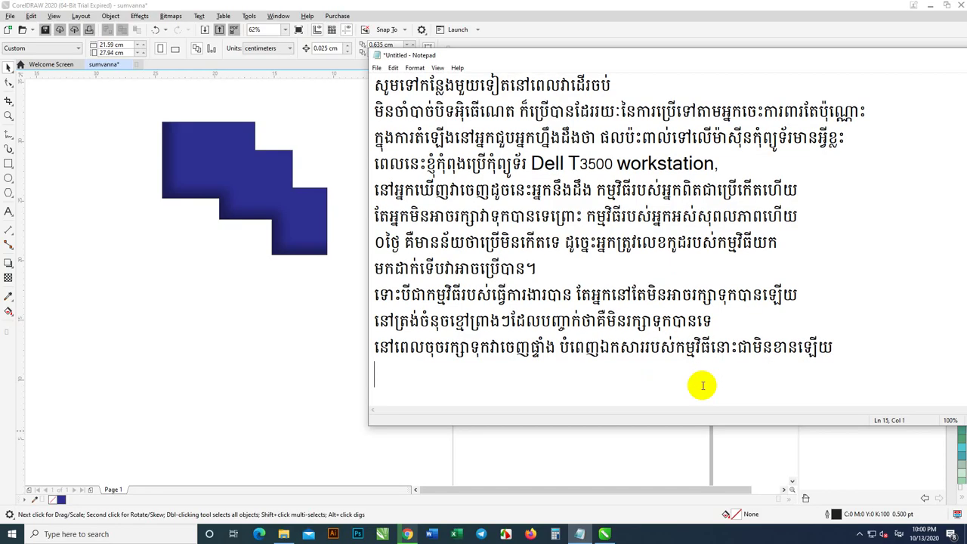
Close CorelDRAW 2020 and launch CorelDRAW X7
left_click(368, 9)
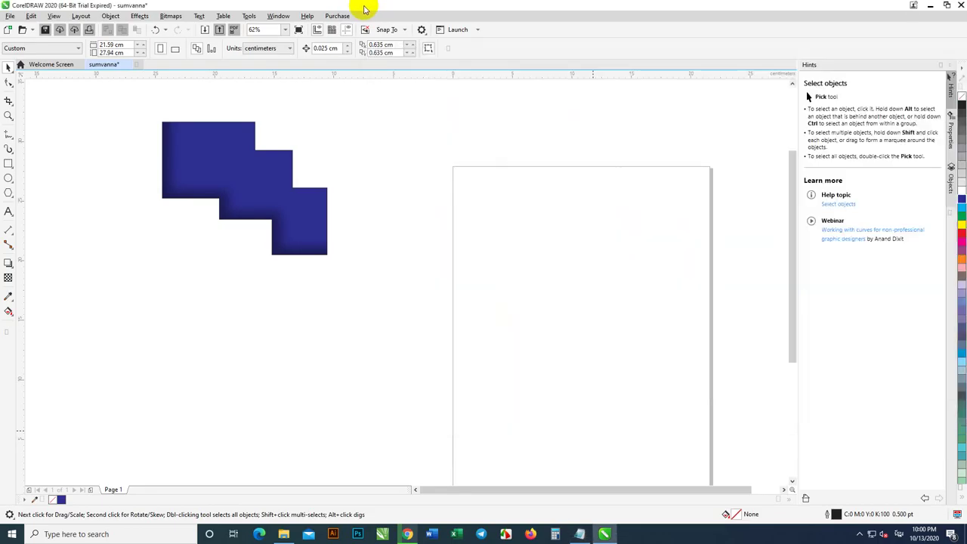
left_click(962, 7)
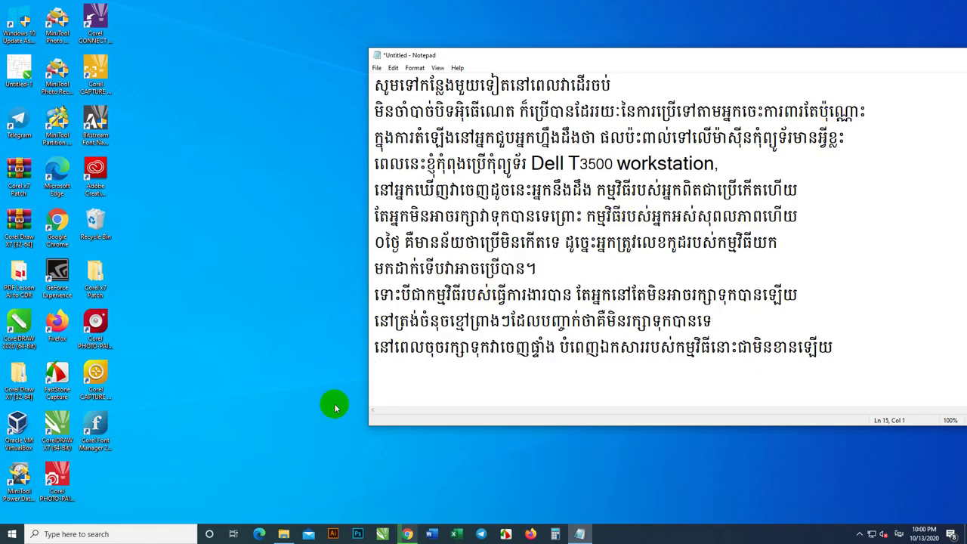
left_click(383, 535)
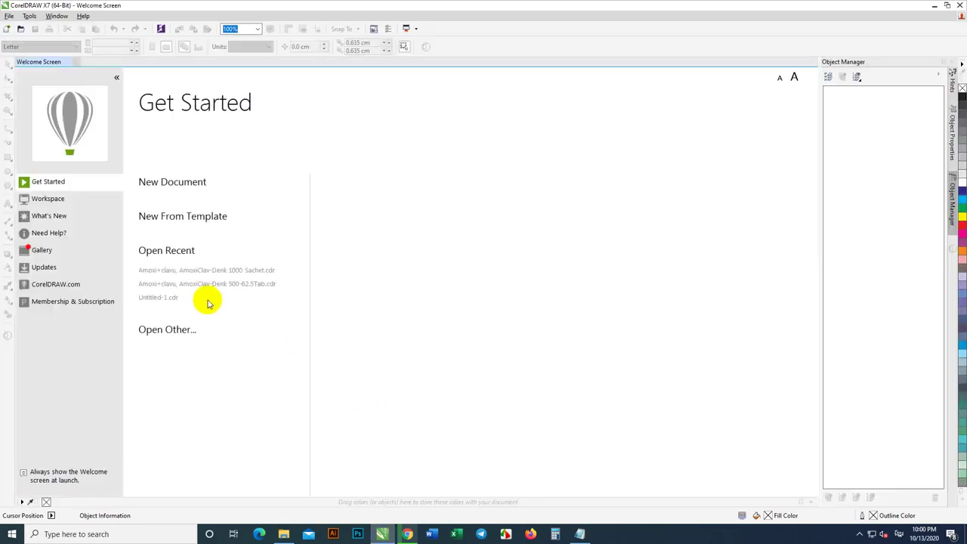
Switch to the Notepad notes and start a fifteenth line in Khmer with "ហើយមួយនេះជា"
left_click(583, 533)
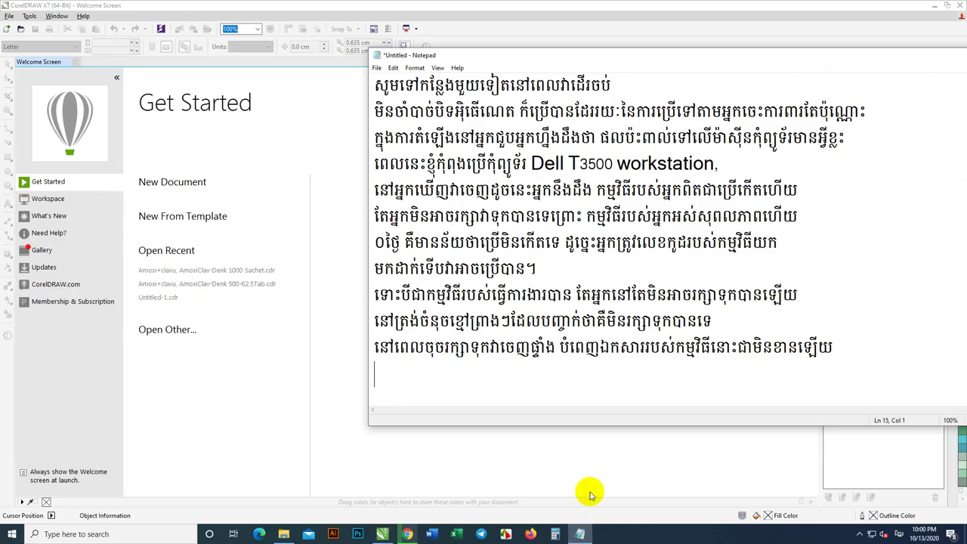
type("ហើយមយ")
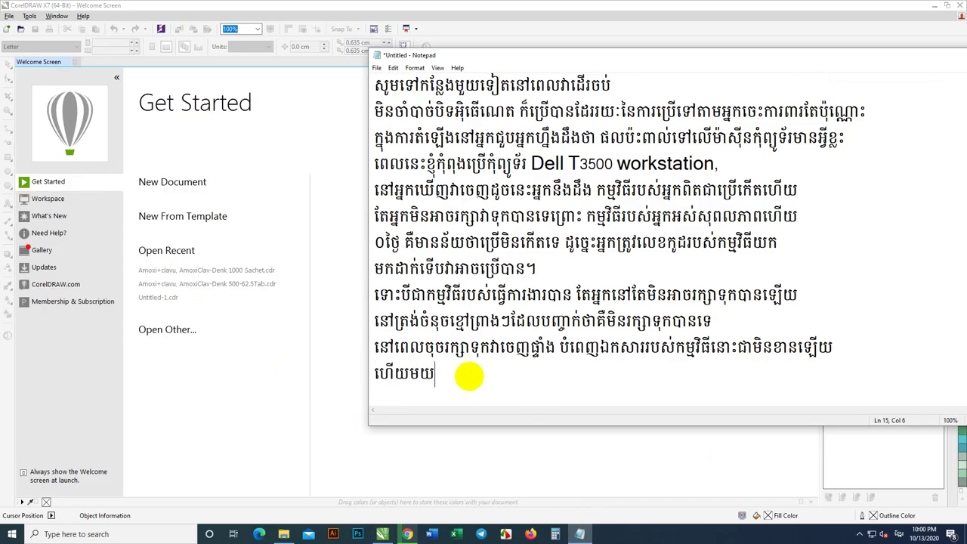
key("BackSpace")
type("ួយនេះជា")
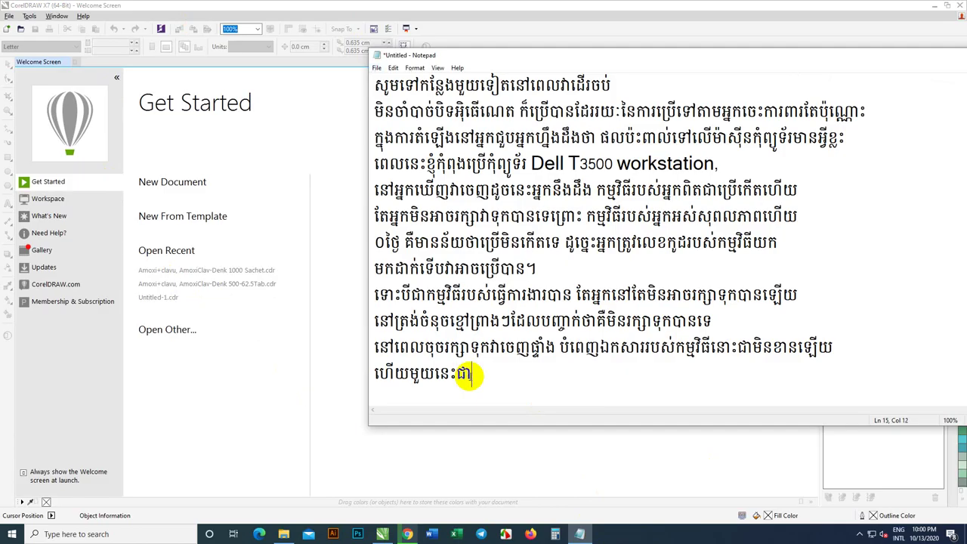
Complete the note's last line with "Coreldraw x7 2014 V.17 វាមិនមានខូចអ្វីឡើយយើងអាចប្រើវាបានដោយស្រួល"
type("០")
key("BackSpace")
type("ច")
type("C")
key("BackSpace")
key("BackSpace")
type("CO")
key("BackSpace")
type("oredr")
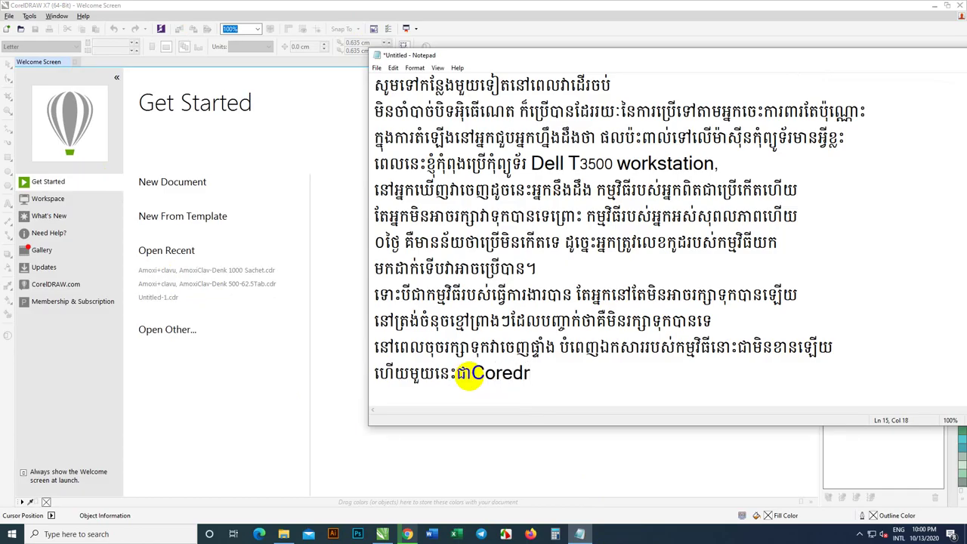
key("BackSpace")
key("BackSpace")
type("ldraw x7")
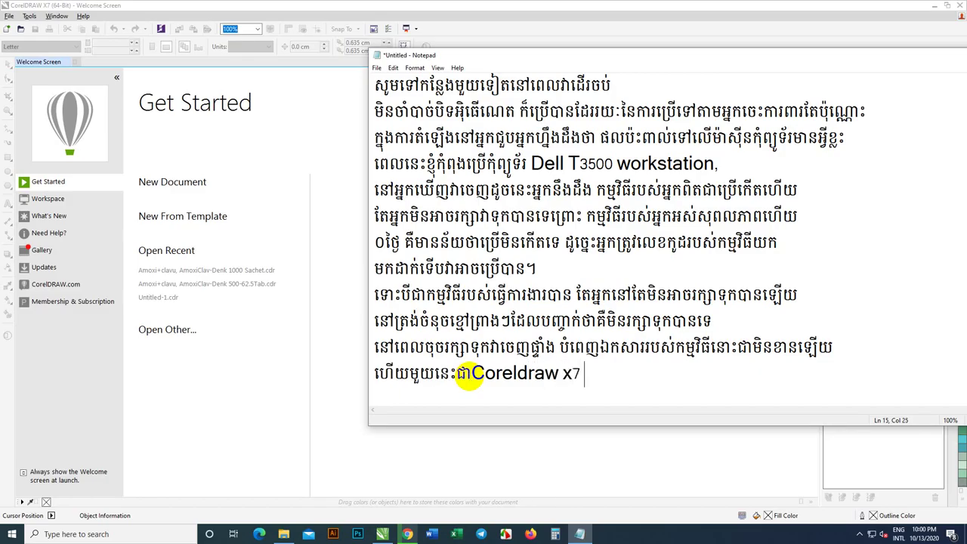
type(" 2014 V.17 វា")
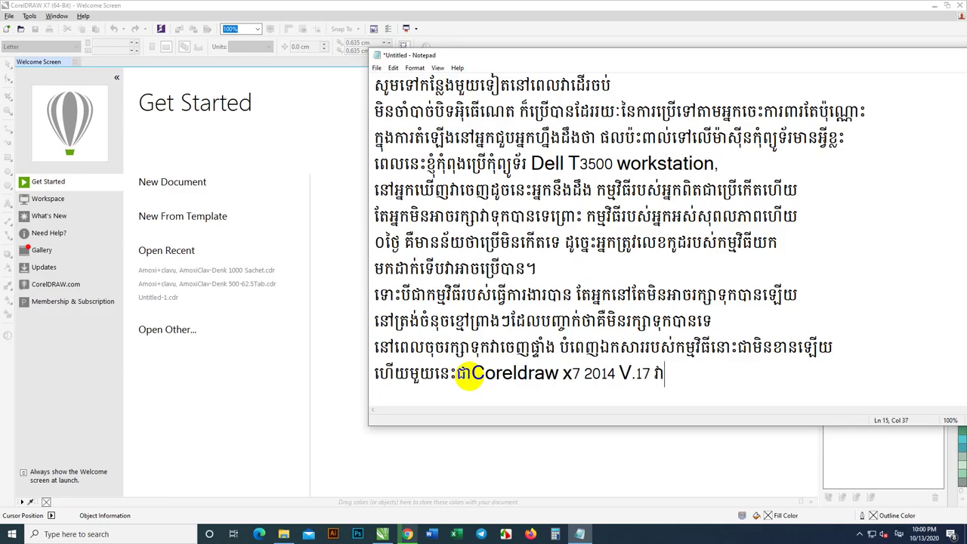
type("មិនមានខ")
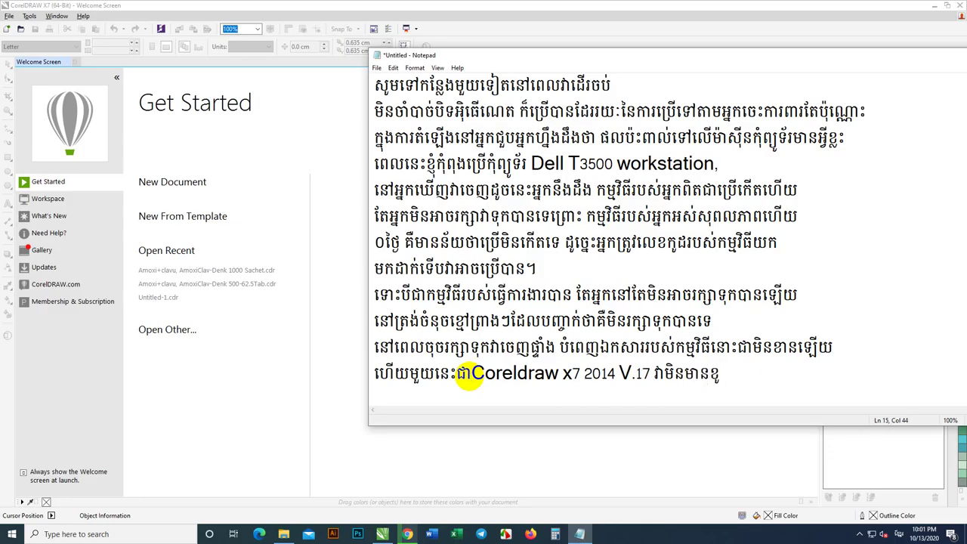
type("ូចអ្វីឡើយយើងអ")
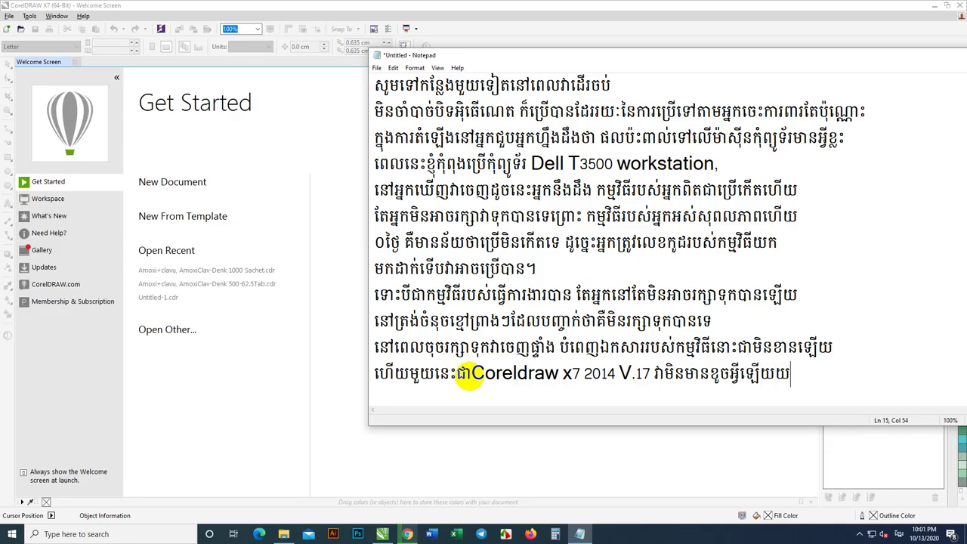
type("ាចប្រើ")
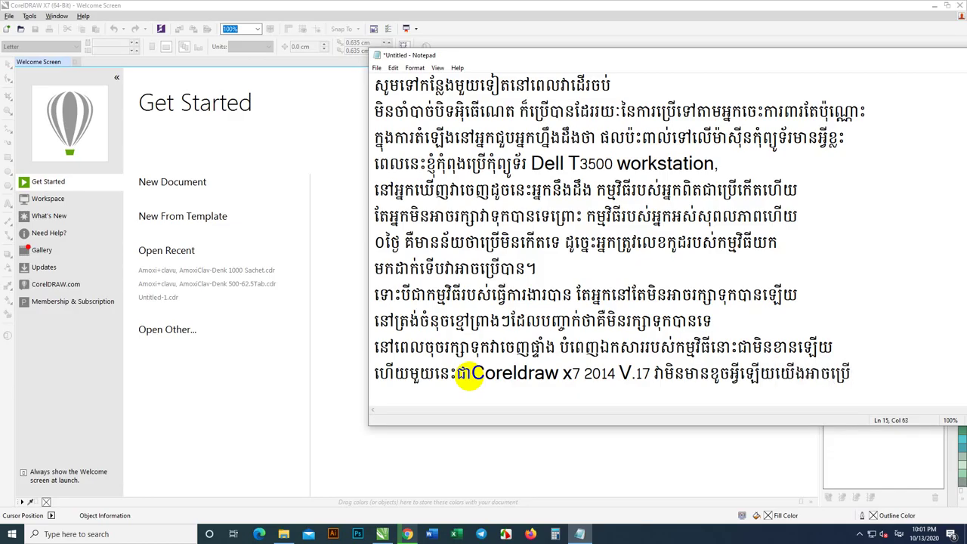
type("វាបានដោយ")
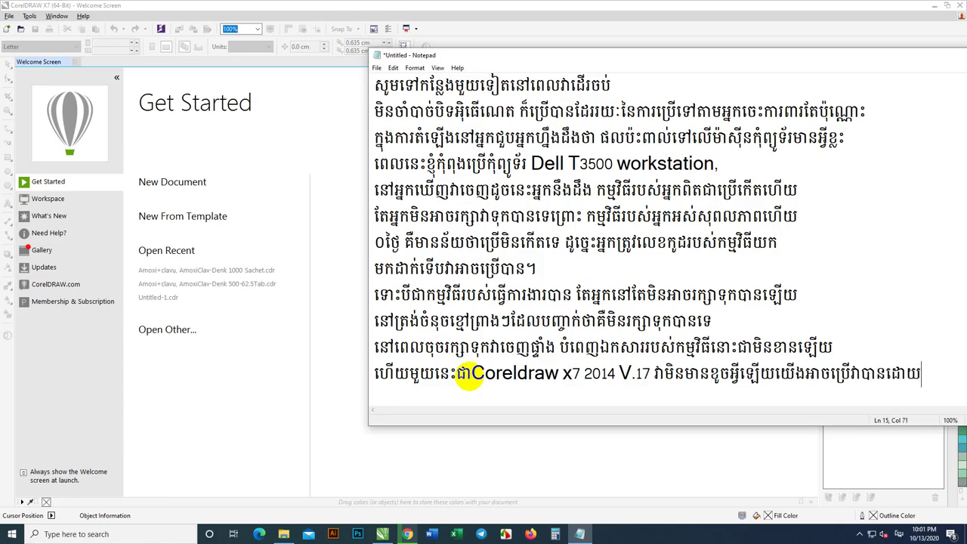
type("ស្រួល")
Add a new line to the note reading "តើមកពីអ្វីបានជាកម្មវិធីទាំងពីរមិនដូចគ្នា", followed by "ដូច្នេះ"
key("Return")
type("តើមក")
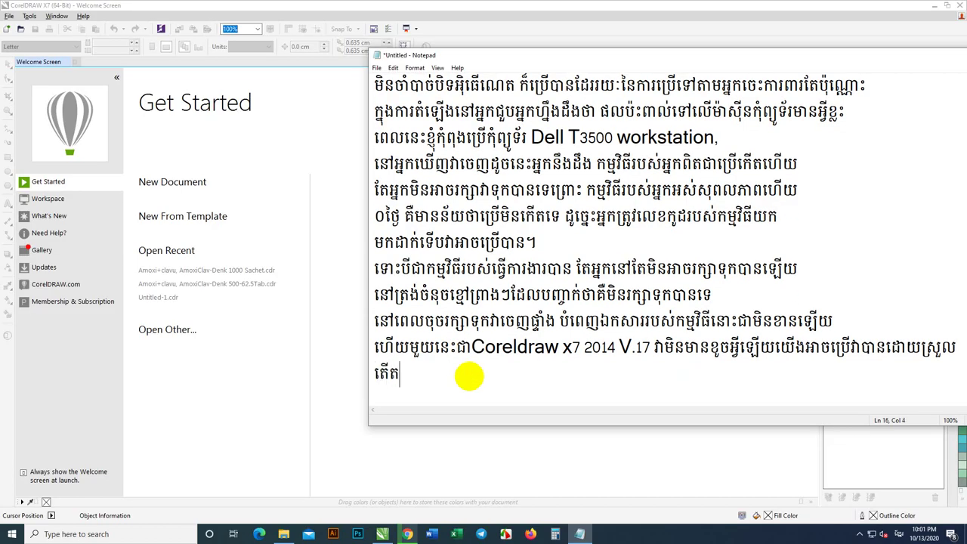
key("BackSpace")
type("មក")
type("អ")
type("ីអ")
type("្វីបានជា")
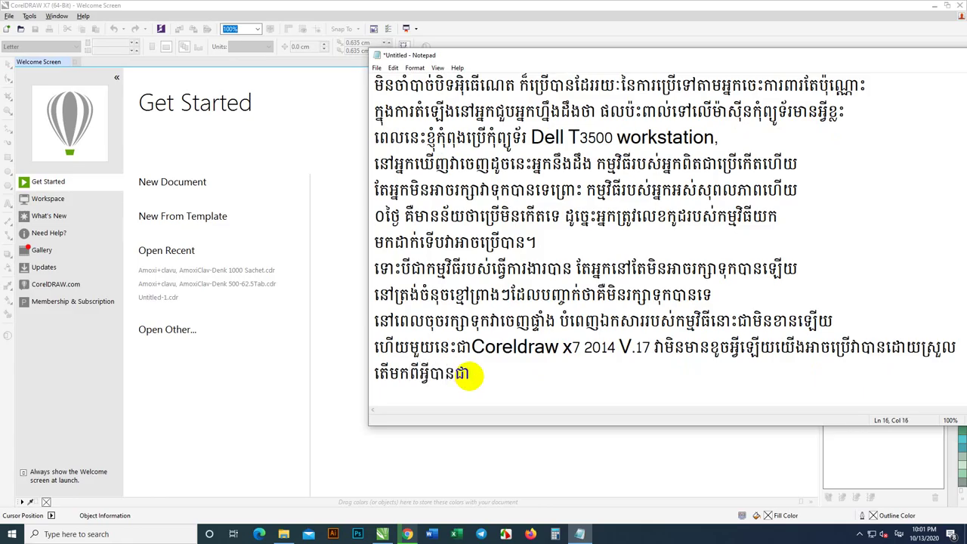
type("កម្មវិធីទាំងពី")
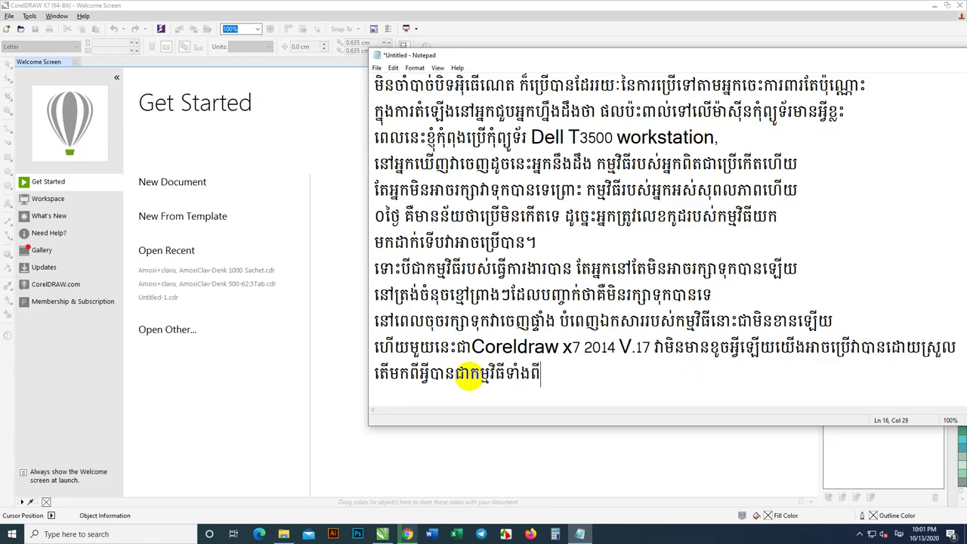
type("រមិនដូចគ្នា")
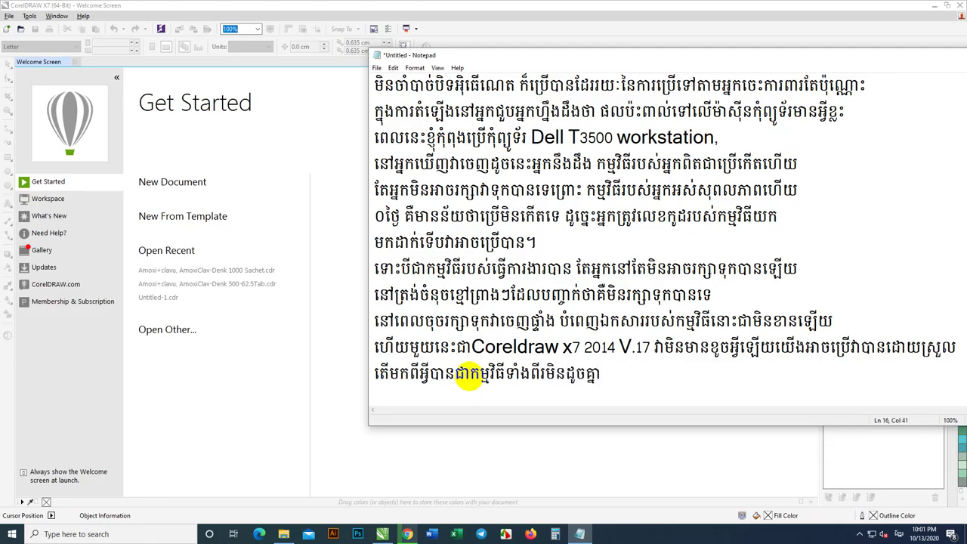
type("ដូច្នេះ")
Switch to CorelDRAW, create a new document, and draw a cluster of overlapping rectangles of various sizes across the page
left_click(319, 8)
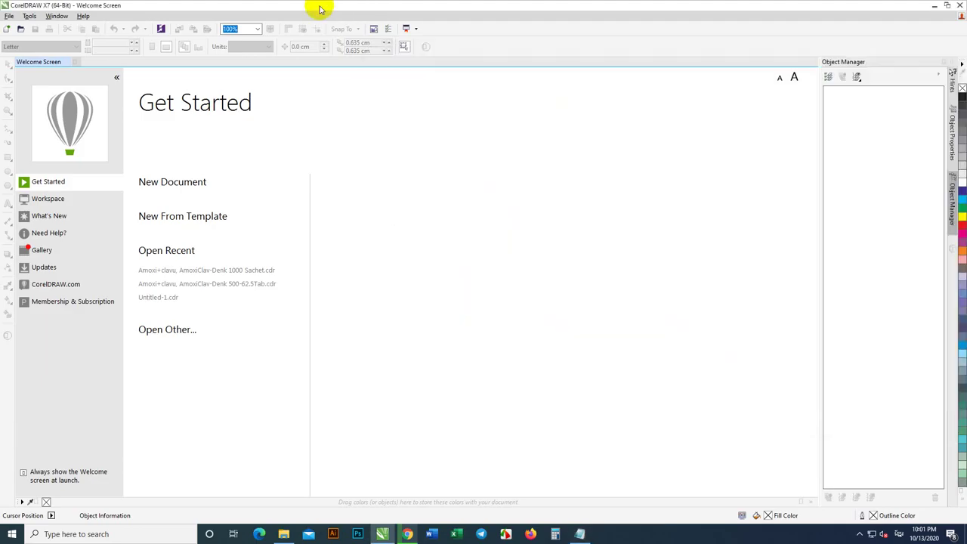
left_click(175, 183)
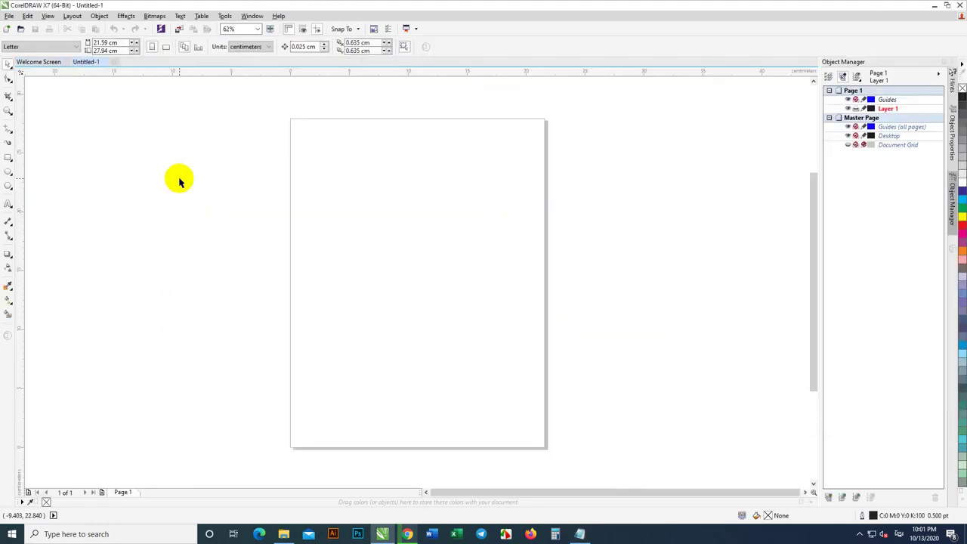
left_click(8, 157)
left_click_drag(321, 143, 455, 254)
left_click_drag(366, 178, 461, 263)
left_click_drag(432, 222, 484, 298)
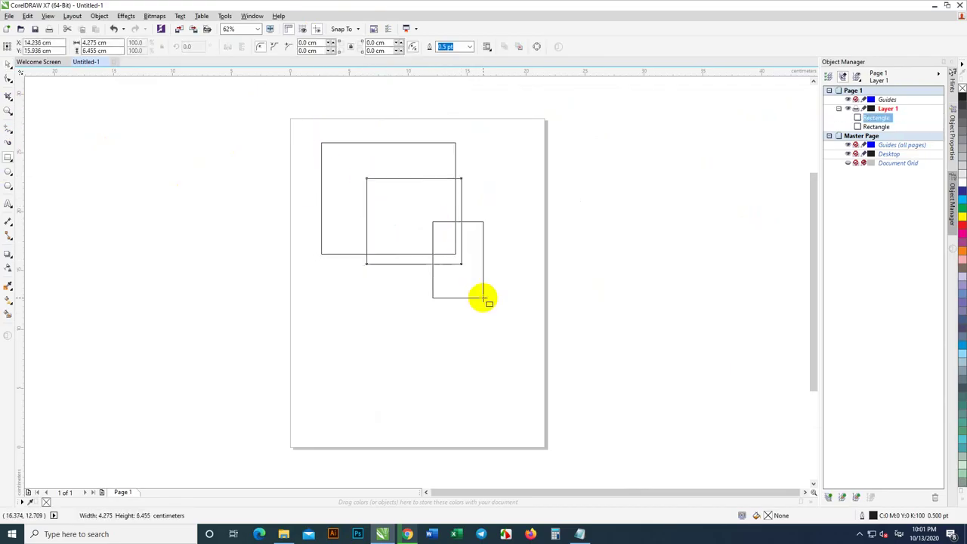
left_click_drag(428, 279, 469, 324)
left_click_drag(336, 271, 370, 308)
mouse_move(370, 301)
left_mouse_down()
mouse_move(425, 362)
mouse_move(492, 393)
left_mouse_up()
left_click_drag(425, 341, 524, 388)
left_click_drag(401, 296, 425, 310)
left_click_drag(451, 318, 510, 343)
left_click_drag(398, 270, 490, 302)
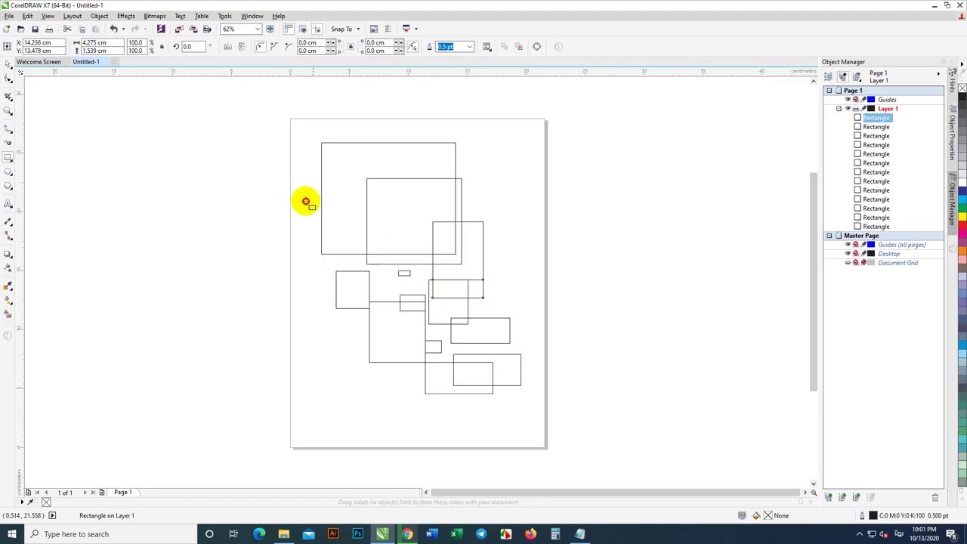
left_click_drag(306, 201, 375, 242)
left_click_drag(390, 240, 461, 283)
Select all the rectangles on the page and weld them into one curve
left_click(9, 65)
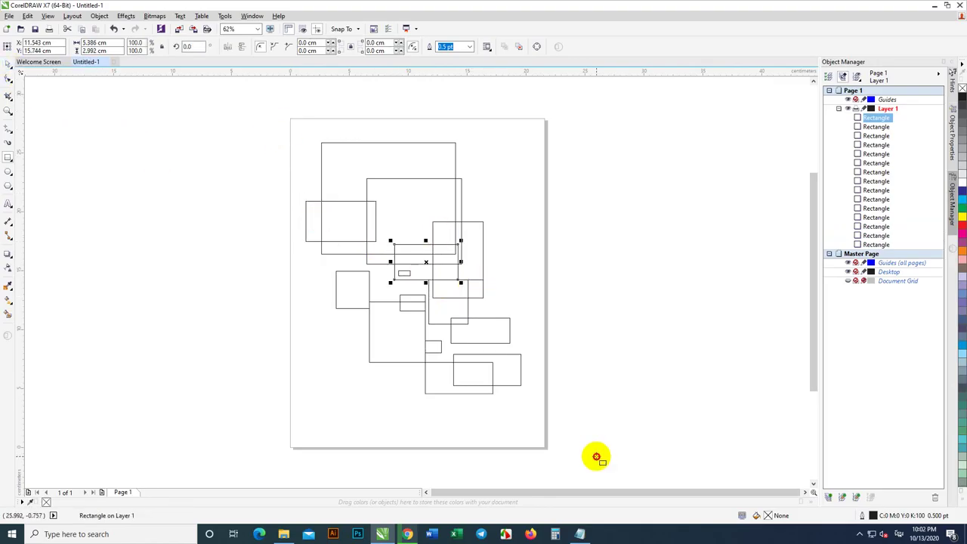
left_click(8, 64)
left_click_drag(239, 97, 582, 398)
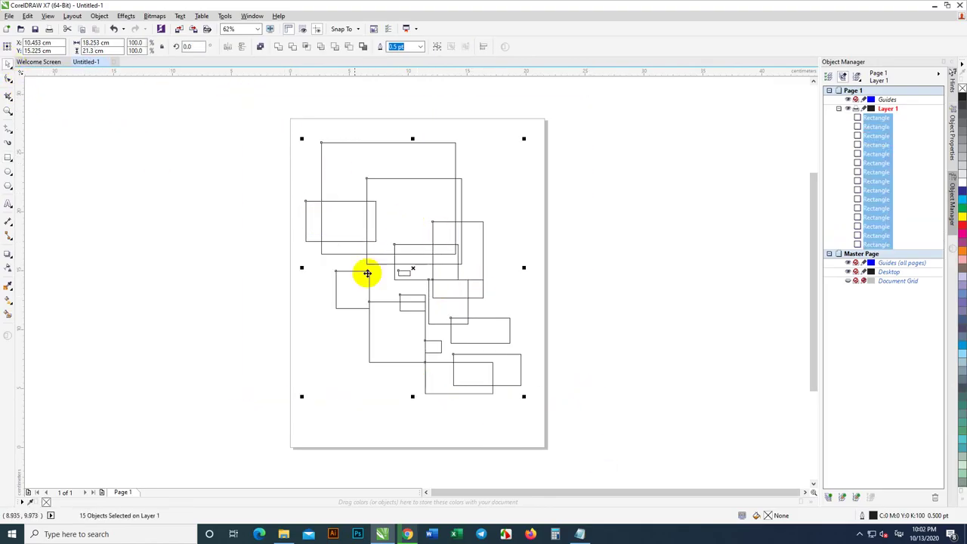
left_click(279, 46)
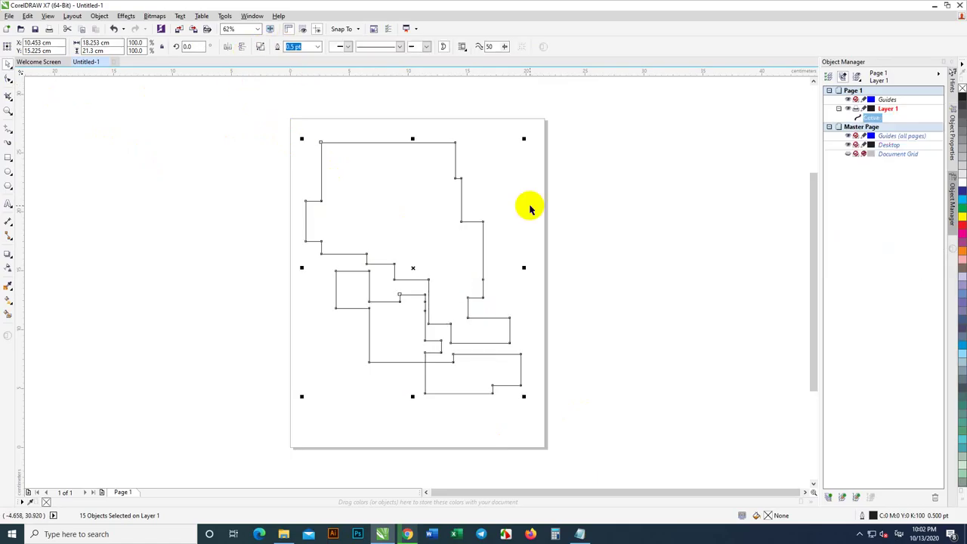
Move the welded curve so its centre sits at about X 13.3 cm, Y 15.6 cm
left_click_drag(427, 280, 204, 255)
left_click_drag(190, 206, 450, 225)
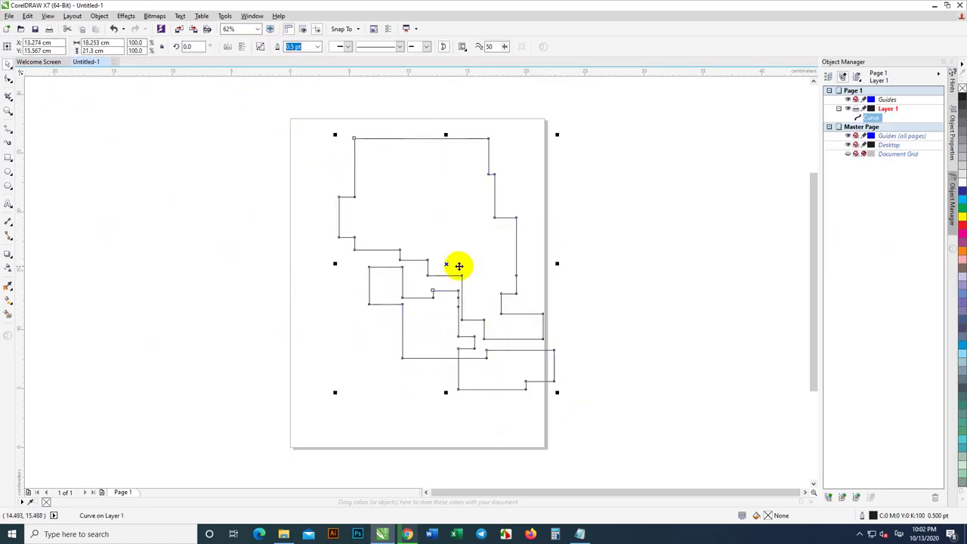
left_click_drag(282, 98, 663, 468)
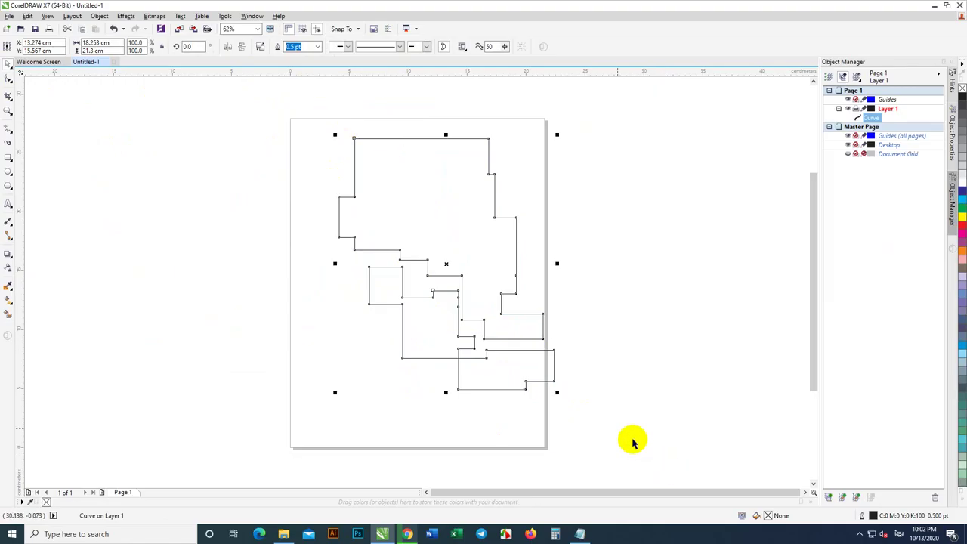
left_click(276, 149)
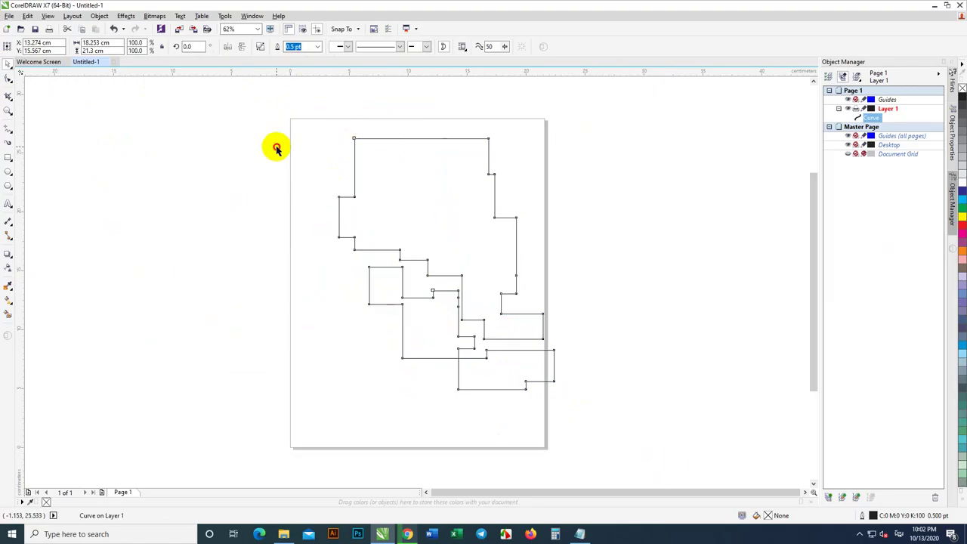
left_click(444, 214)
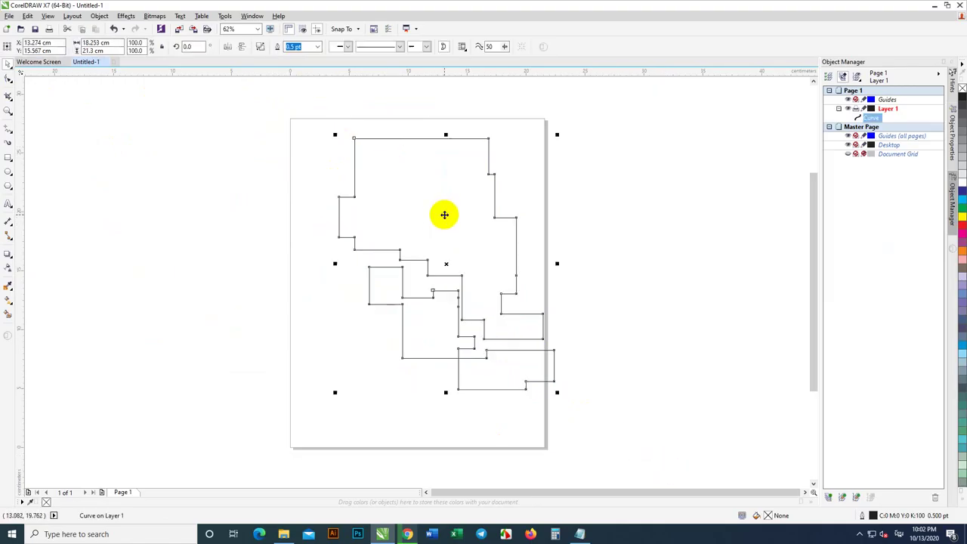
Break the welded curve apart and move its lower piece up and left to overlap the upper piece
left_click(259, 46)
left_click(295, 220)
left_click_drag(268, 108, 691, 446)
left_click(632, 340)
left_click(428, 328)
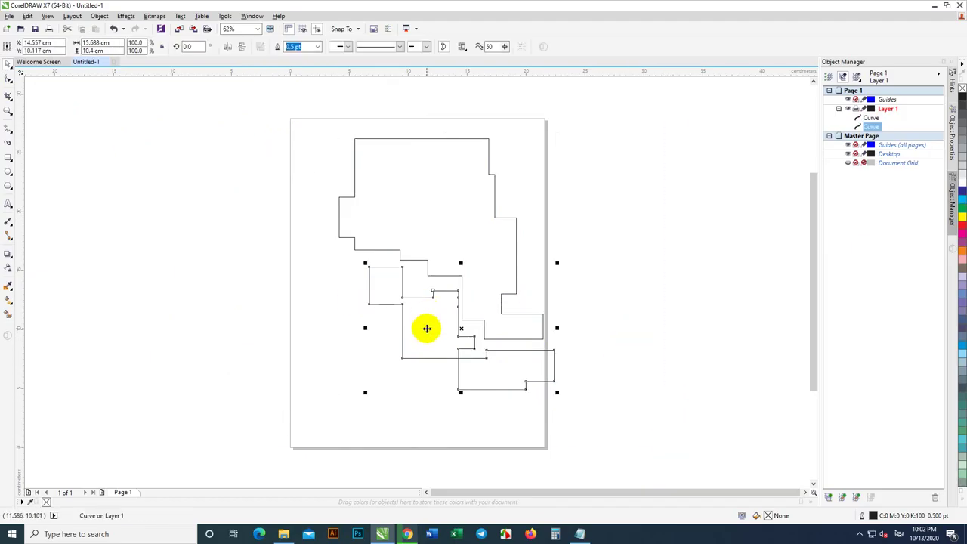
mouse_move(428, 328)
left_mouse_down()
mouse_move(423, 262)
mouse_move(393, 284)
mouse_move(395, 295)
left_mouse_up()
Weld the two overlapping curves together and move the result to about X 9.9 cm, Y 15.0 cm
left_click_drag(259, 110, 727, 444)
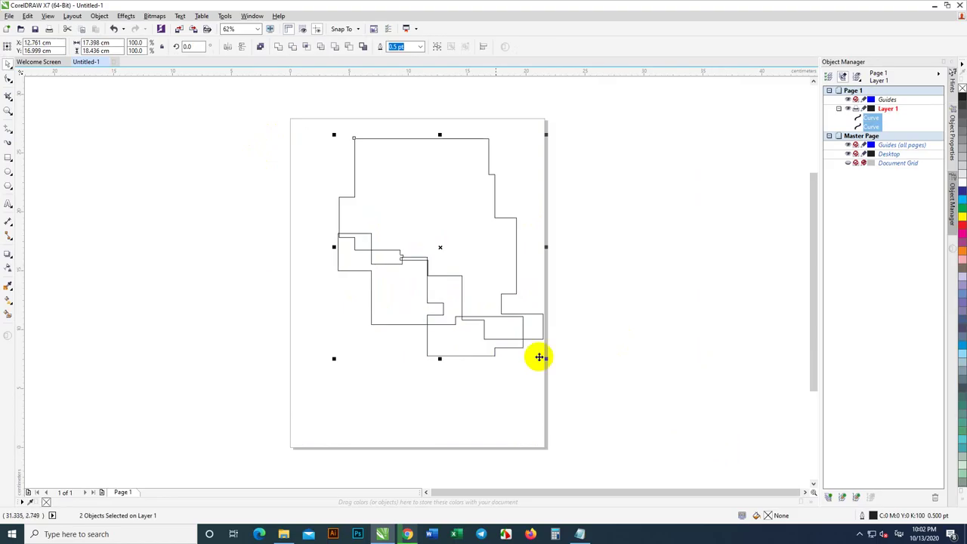
left_click(278, 47)
left_click_drag(453, 222, 421, 244)
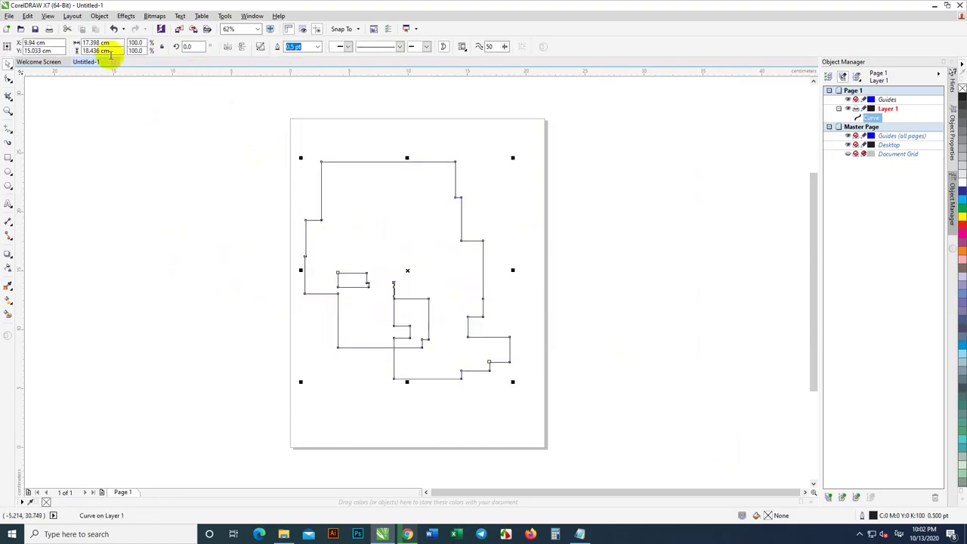
Try to save the drawing to the Desktop under a short Khmer file name as a version 17.0 CDR file
left_click(9, 16)
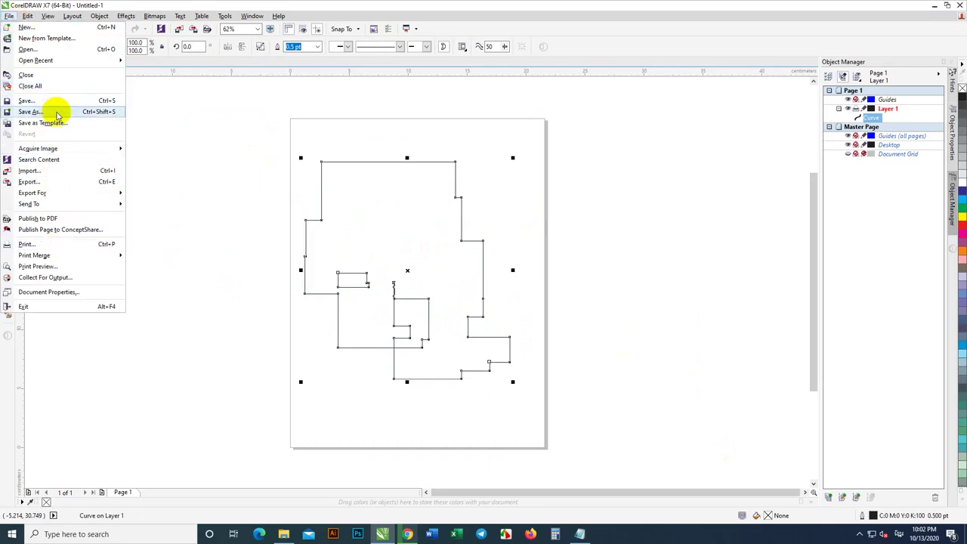
left_click(54, 113)
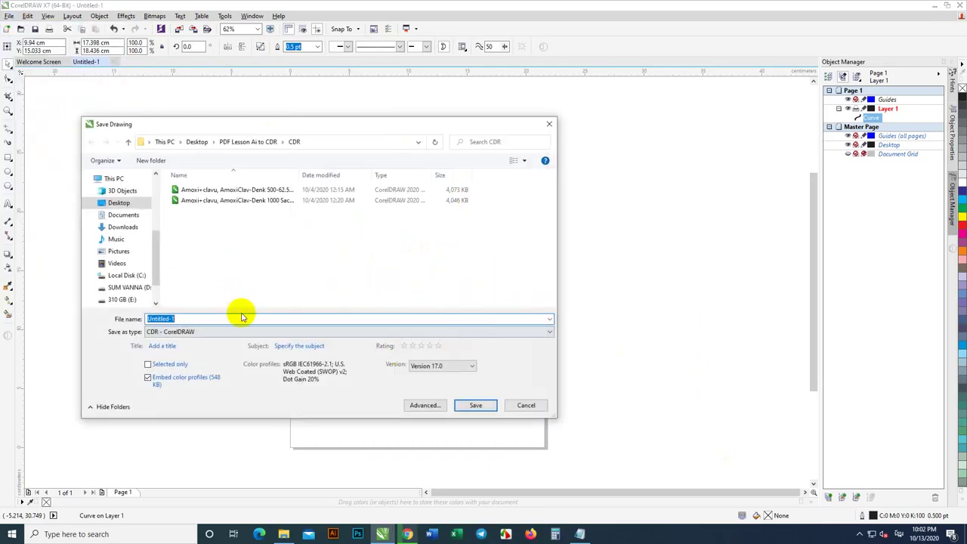
left_click(127, 215)
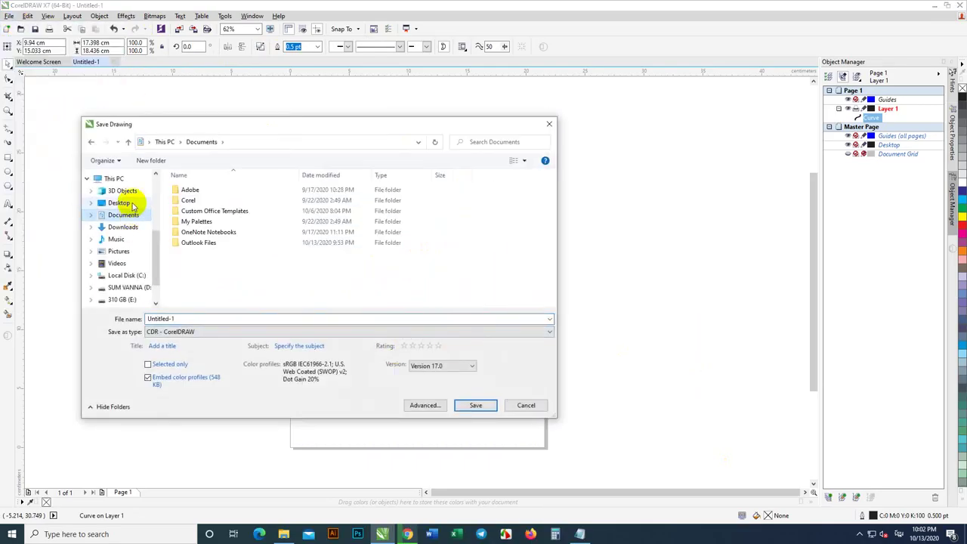
left_click(125, 203)
double_click(199, 319)
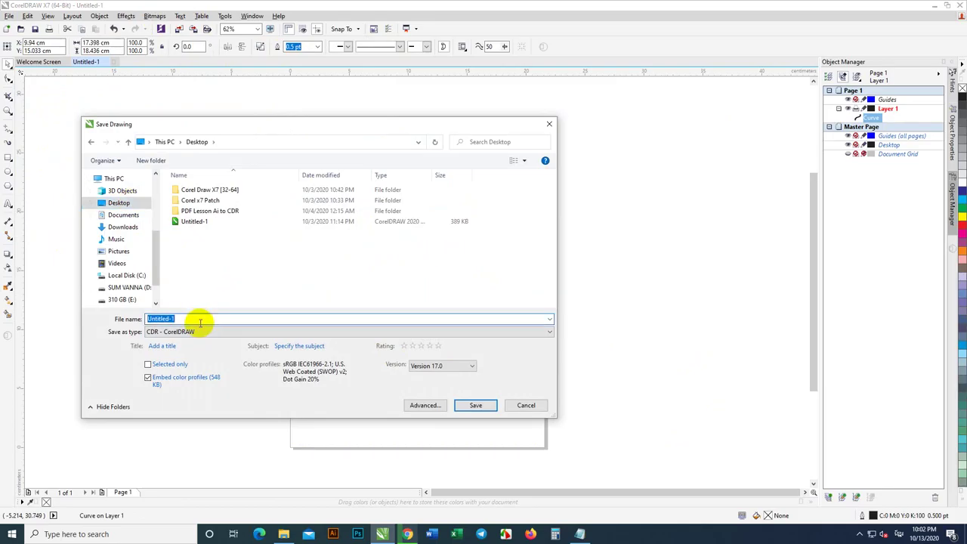
type("s sgn")
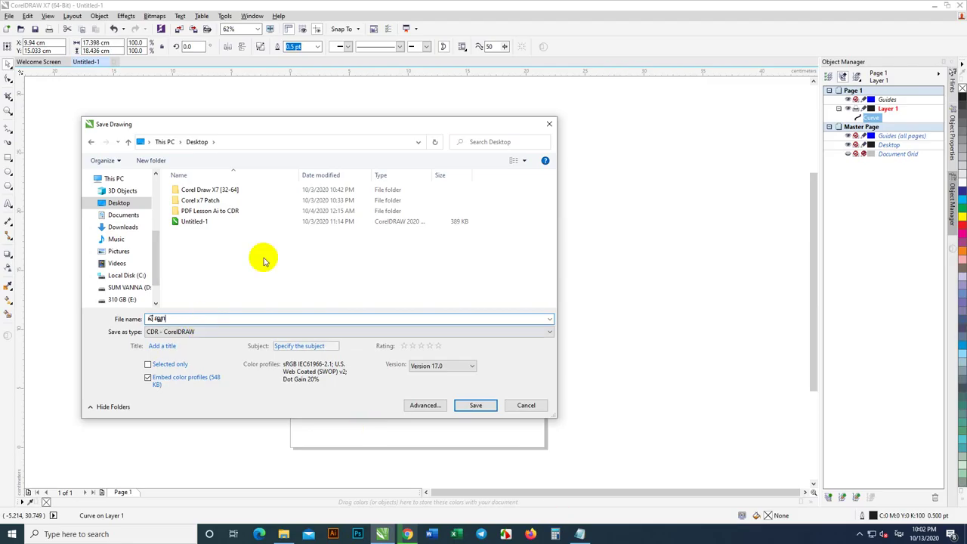
left_click(469, 366)
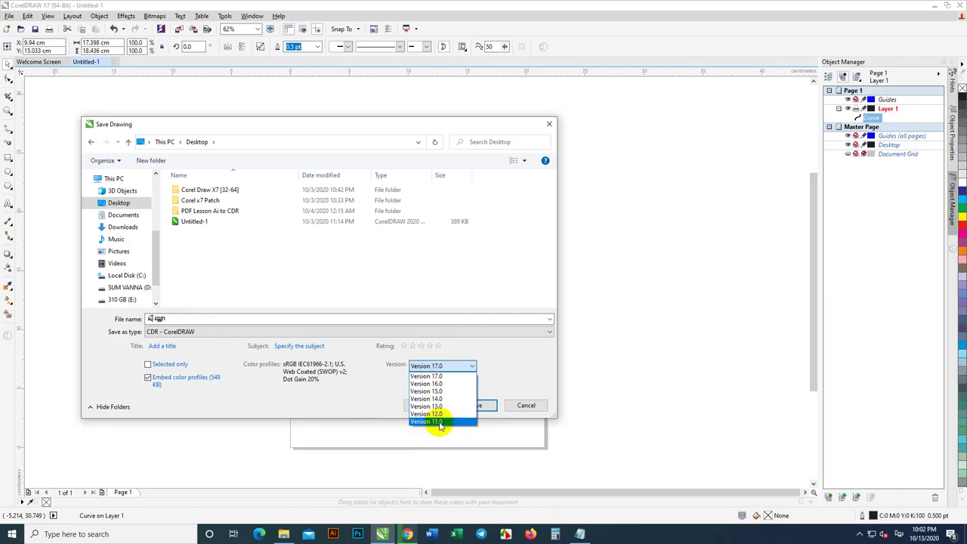
left_click(553, 356)
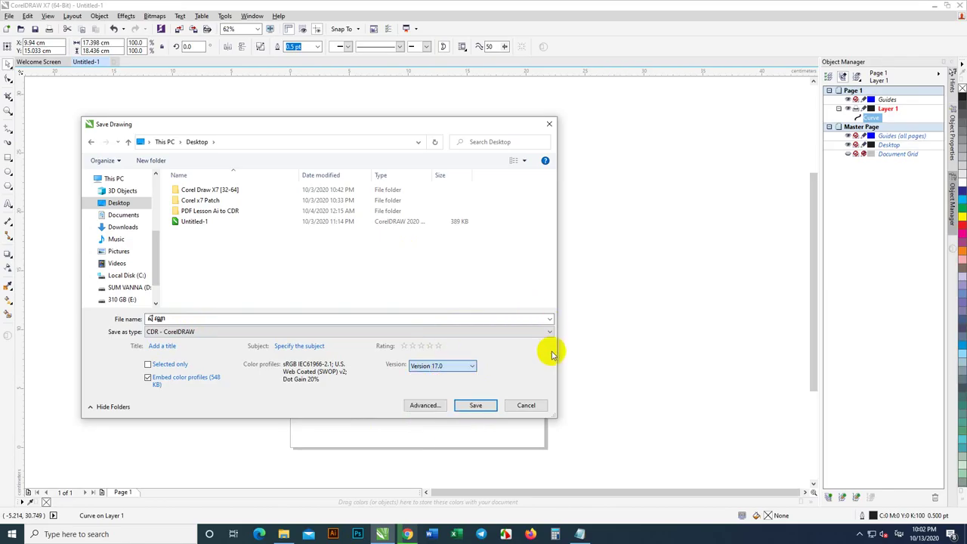
left_click(148, 364)
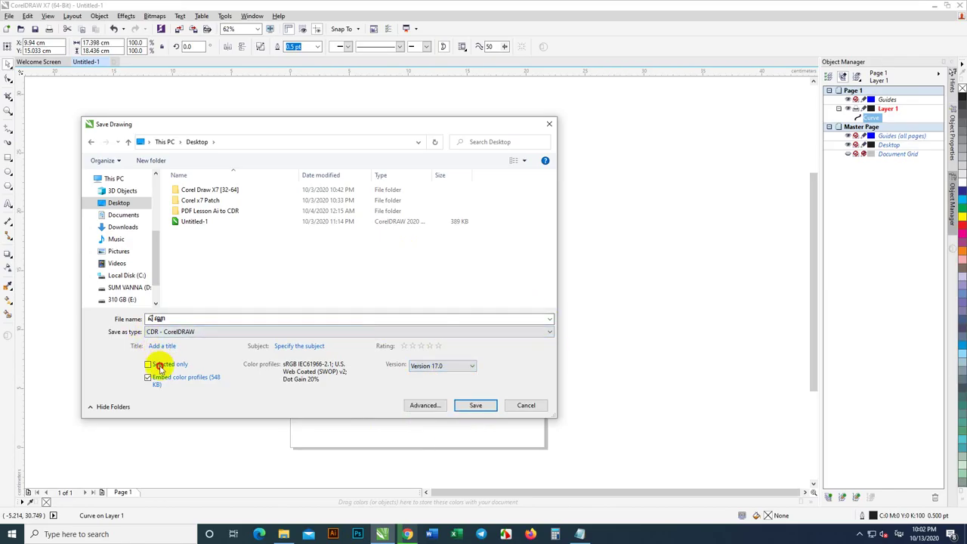
left_click(476, 406)
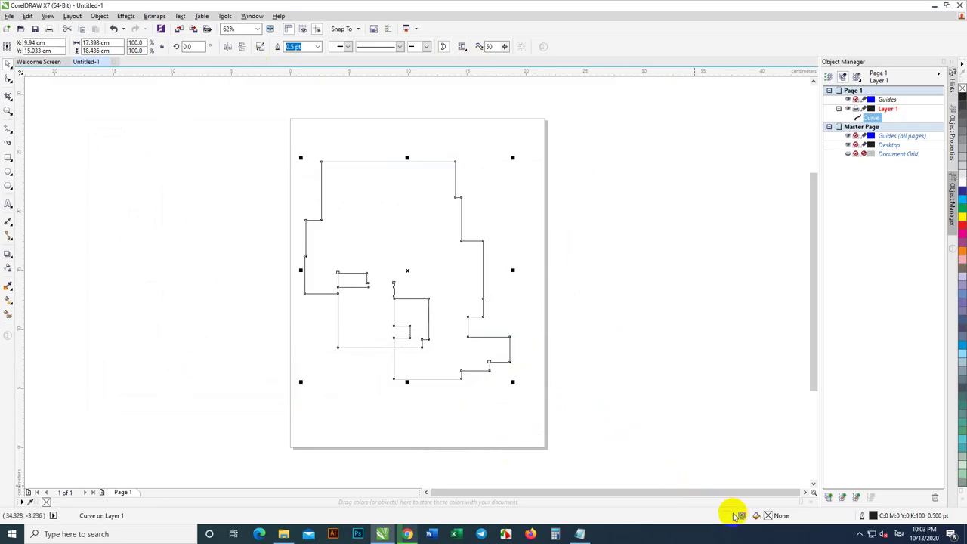
scroll(378, 227, "up", 3)
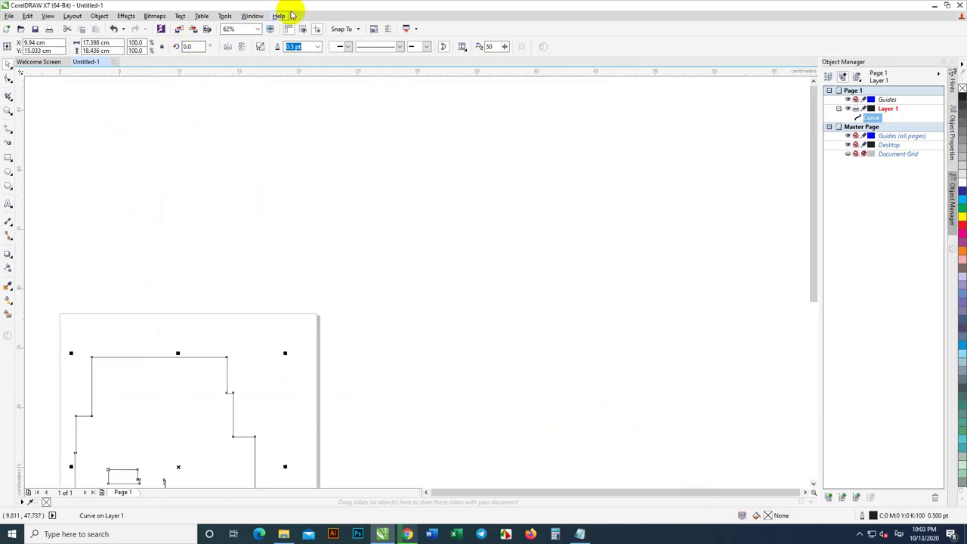
Move the welded curve up and slightly left so its top edge meets the page's upper edge, and leave it deselected
scroll(216, 155, "down", 2)
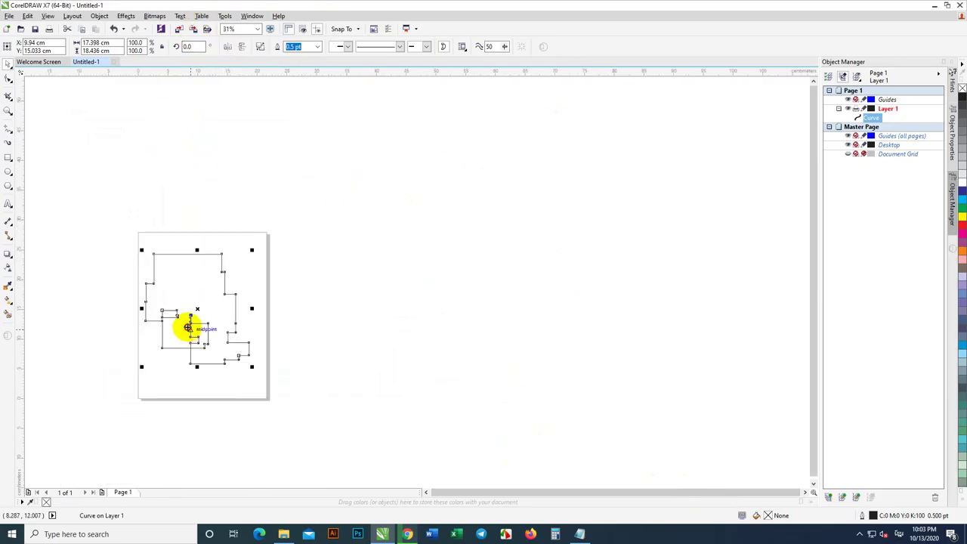
left_click_drag(188, 325, 180, 305)
left_click(380, 259)
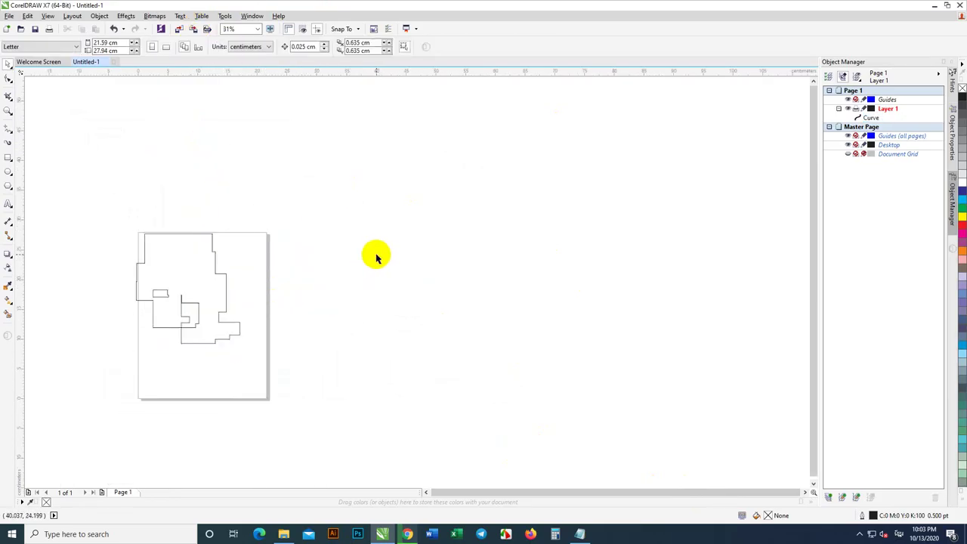
Start an artistic text object beside the page's upper part, with size 200 pt and font Khmer OS Moul
key("F8")
left_click(359, 255)
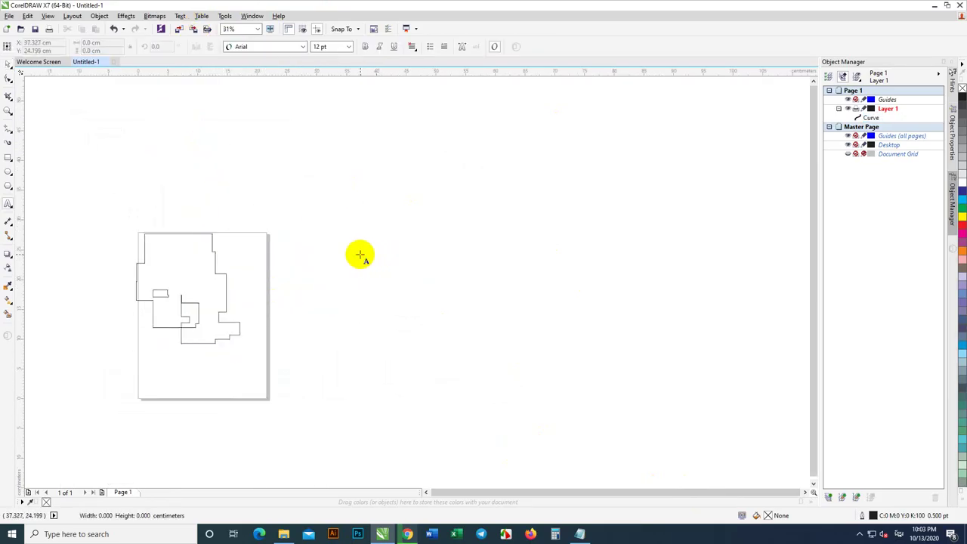
left_click(348, 46)
left_click(320, 194)
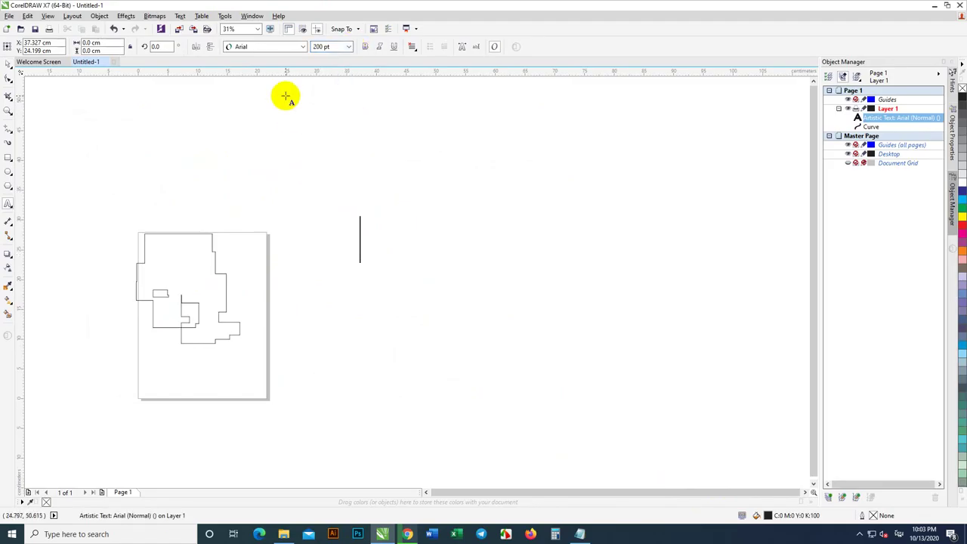
left_click(280, 47)
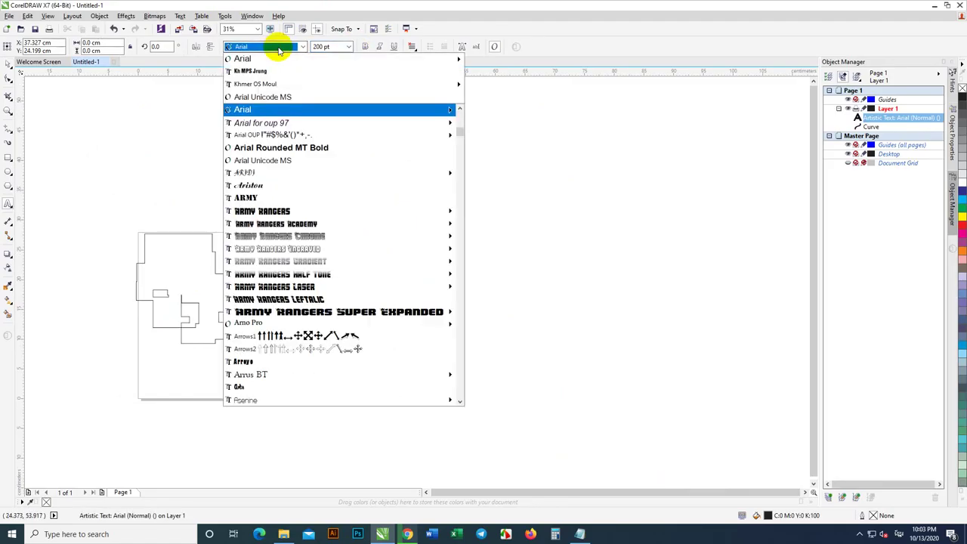
left_click(257, 84)
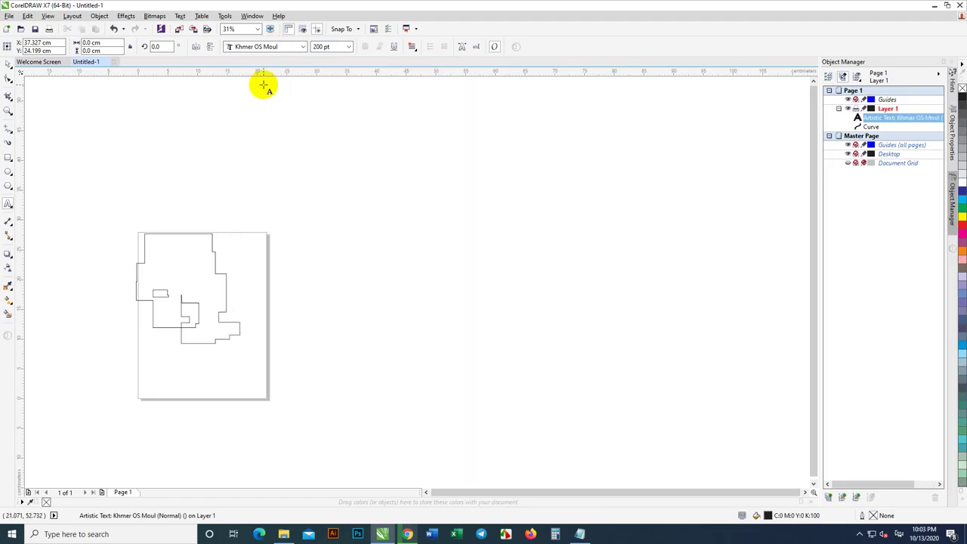
Enter "វាប្រើកើតដោយមិនចាំបាច់ផ្ដាច់" in the new artistic text object
type("ទាប")
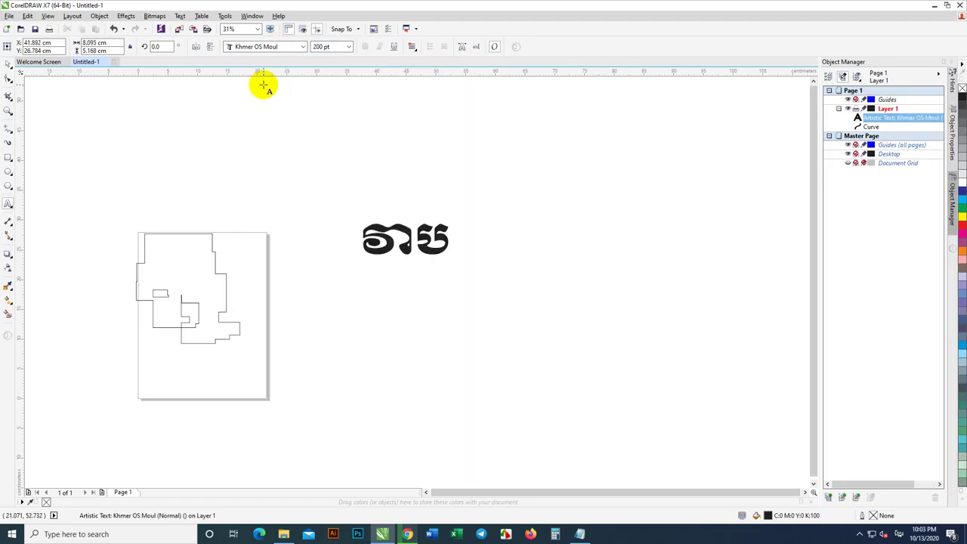
type("្រើ")
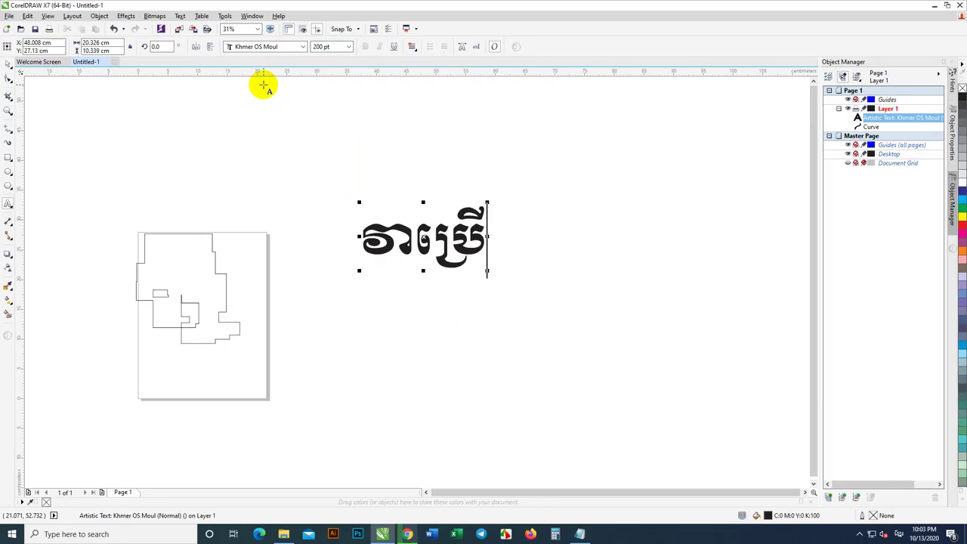
type("កើត")
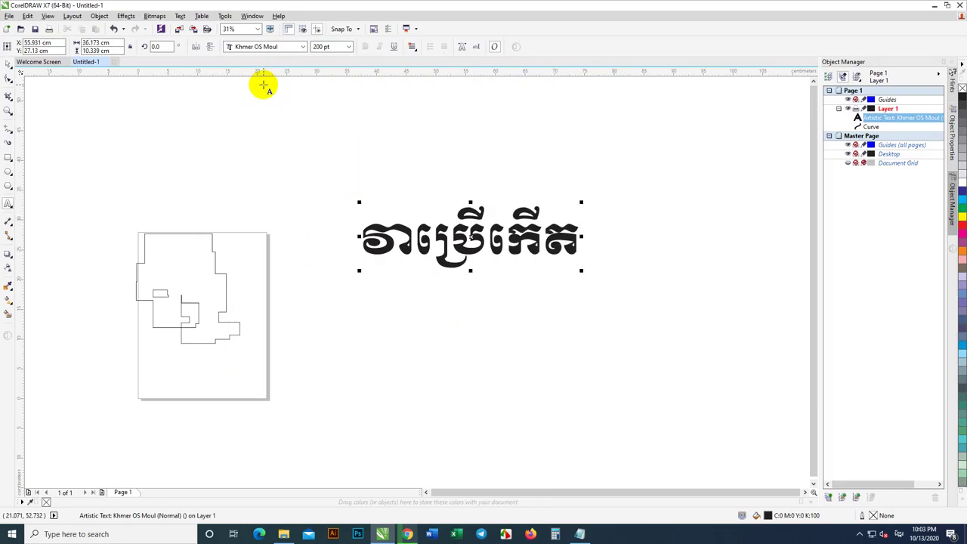
type("ដោយ")
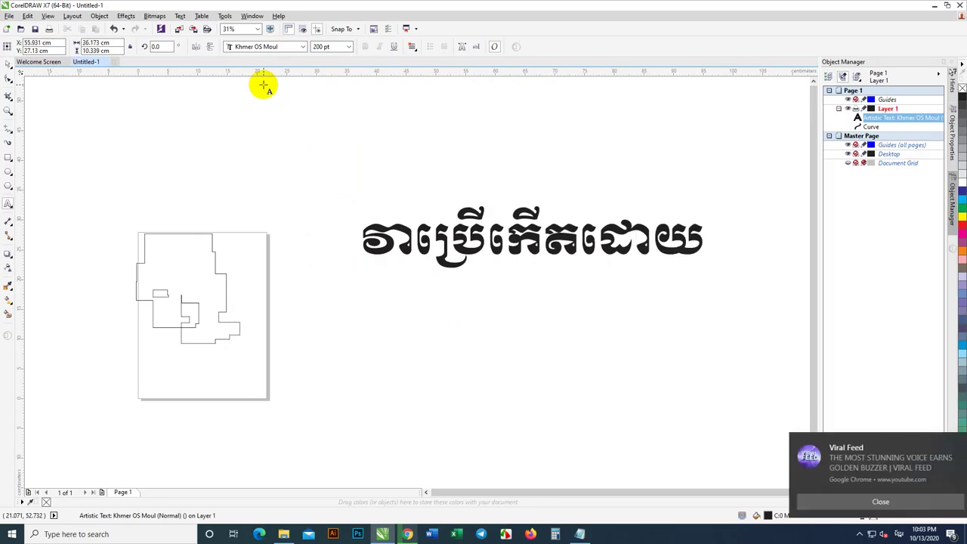
type("មិនចាំ")
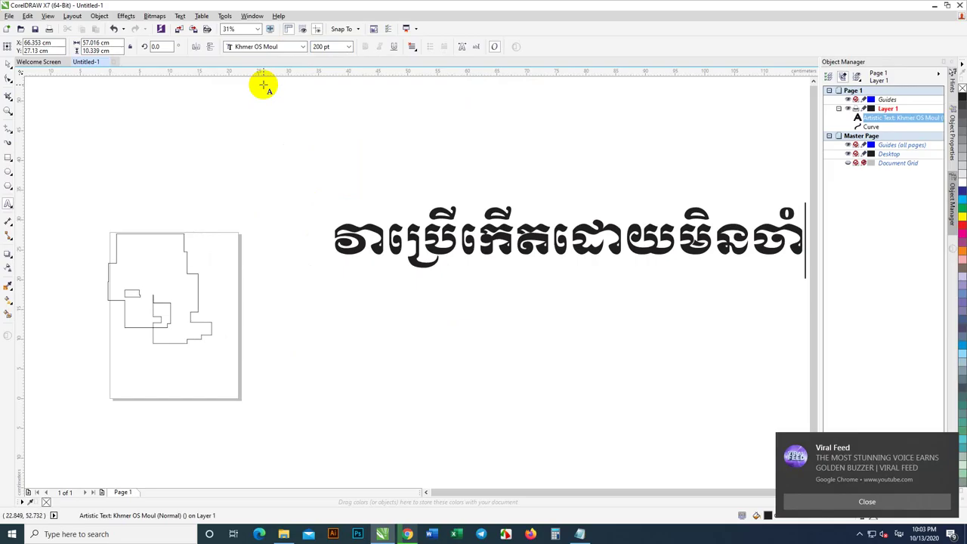
type("បាច់")
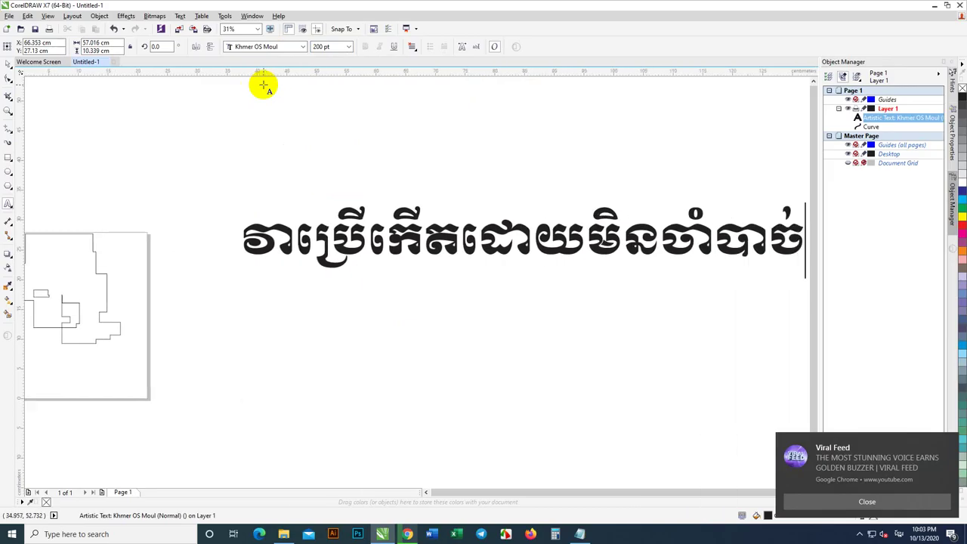
type("ផ្ដាច់")
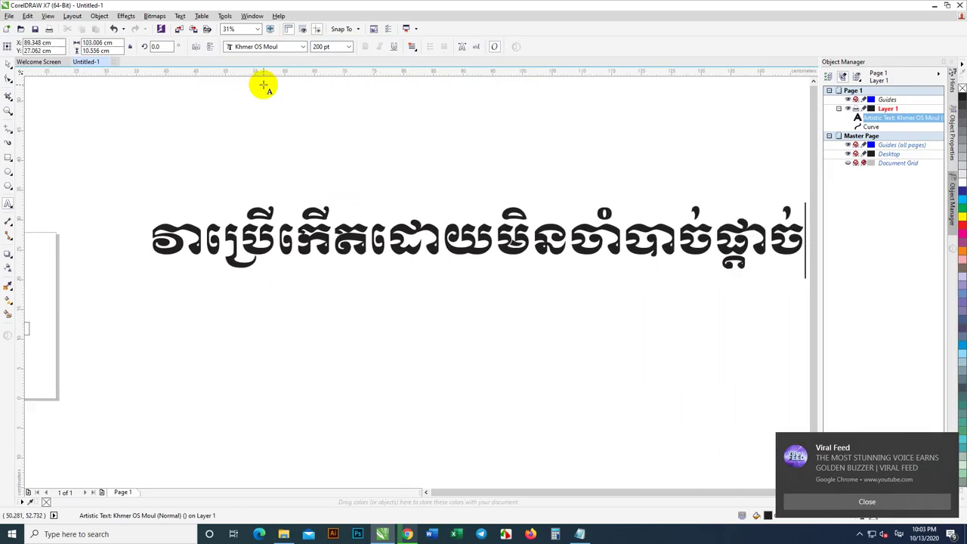
Complete the artistic text with "អ៊ីធើណេត" and finish editing with nothing selected
type("អ៊ី")
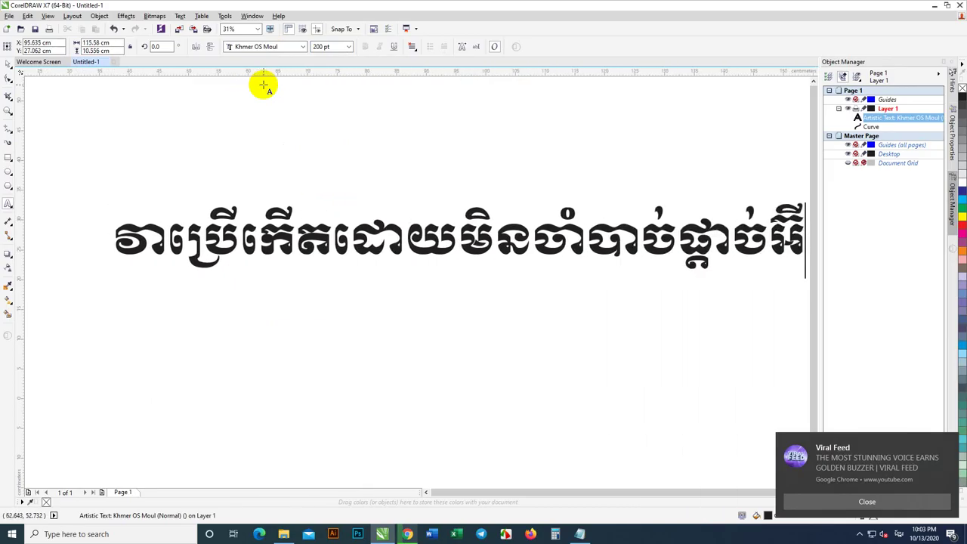
key("BackSpace")
key("BackSpace")
type("ី")
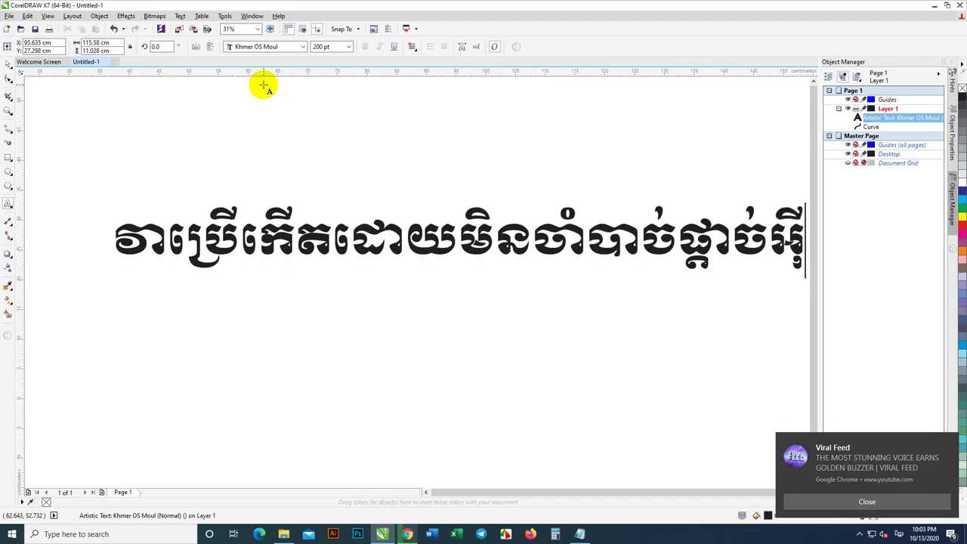
type("ធើណ")
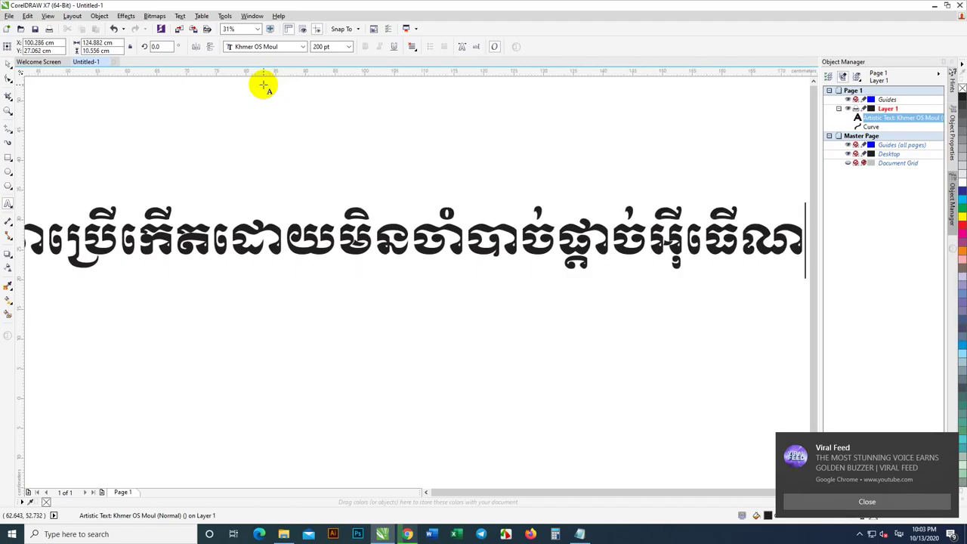
type("ៃ")
key("BackSpace")
type("ោ")
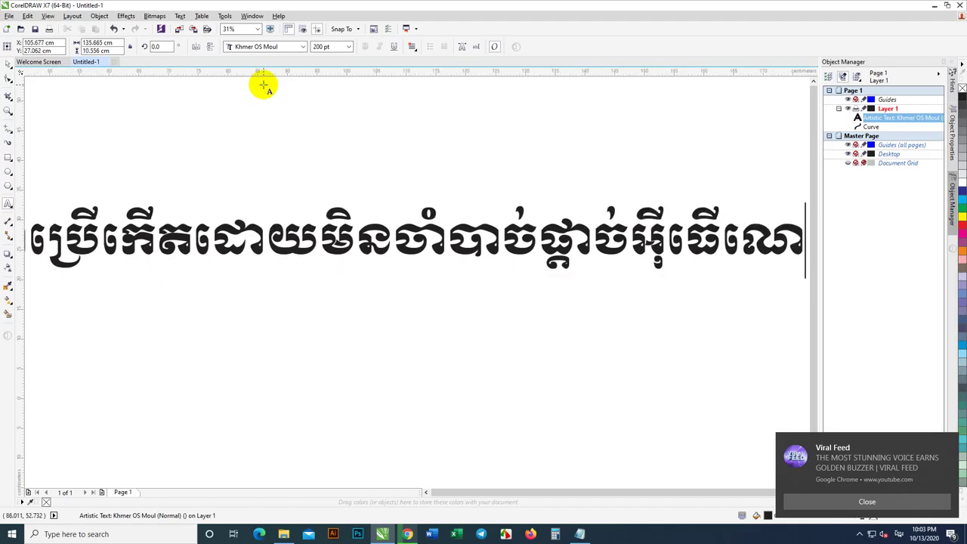
type("ត")
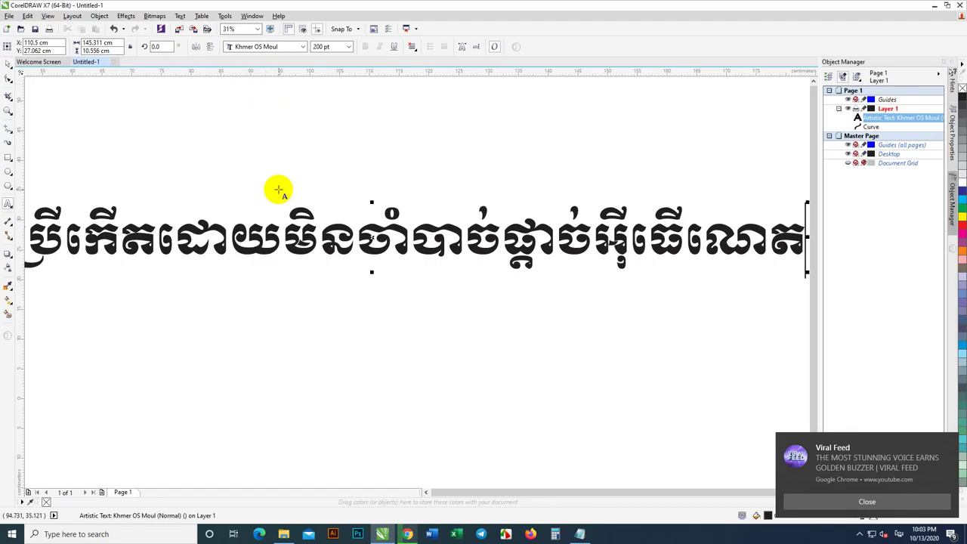
scroll(277, 189, "down", 5)
scroll(293, 194, "up", 2)
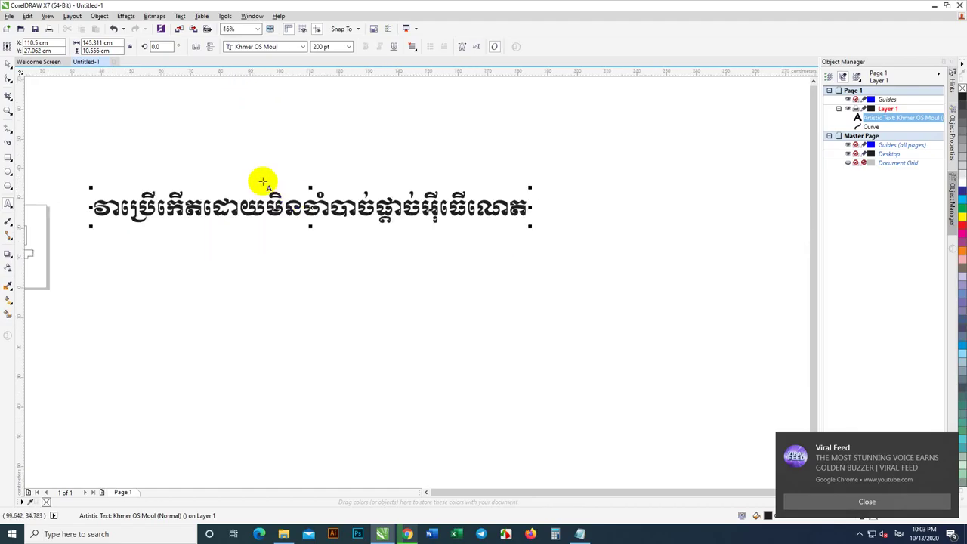
left_click(9, 67)
left_click(377, 128)
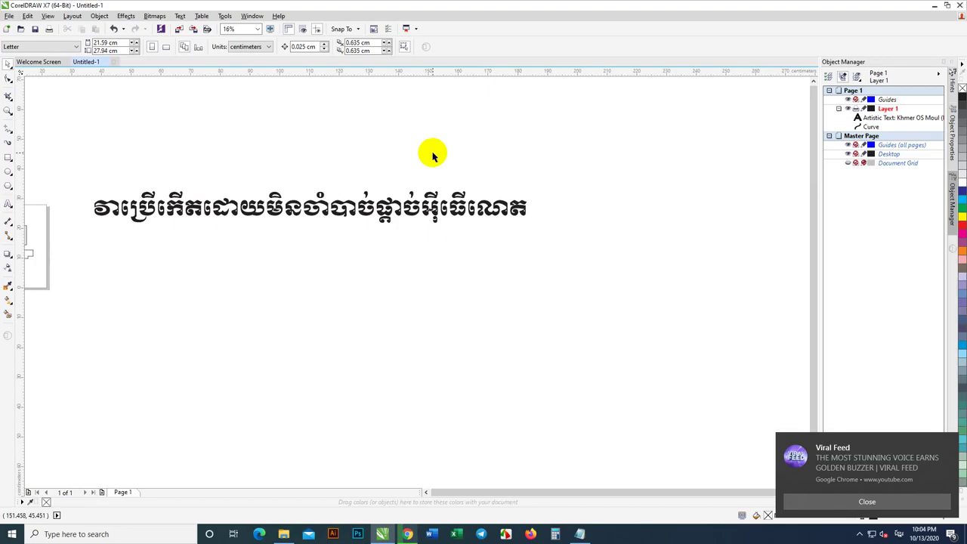
Close CorelDRAW X7 without saving the changes to Untitled-1
left_click(960, 6)
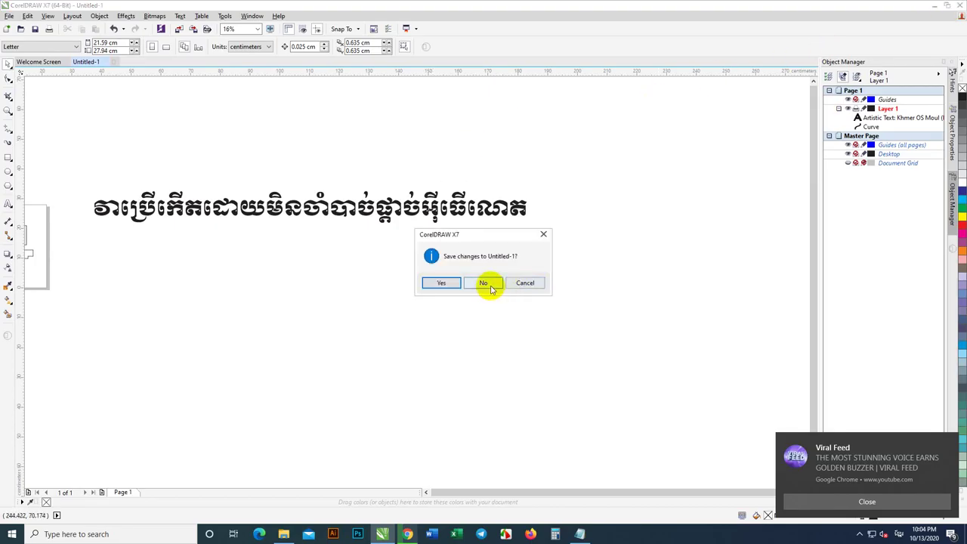
left_click(490, 287)
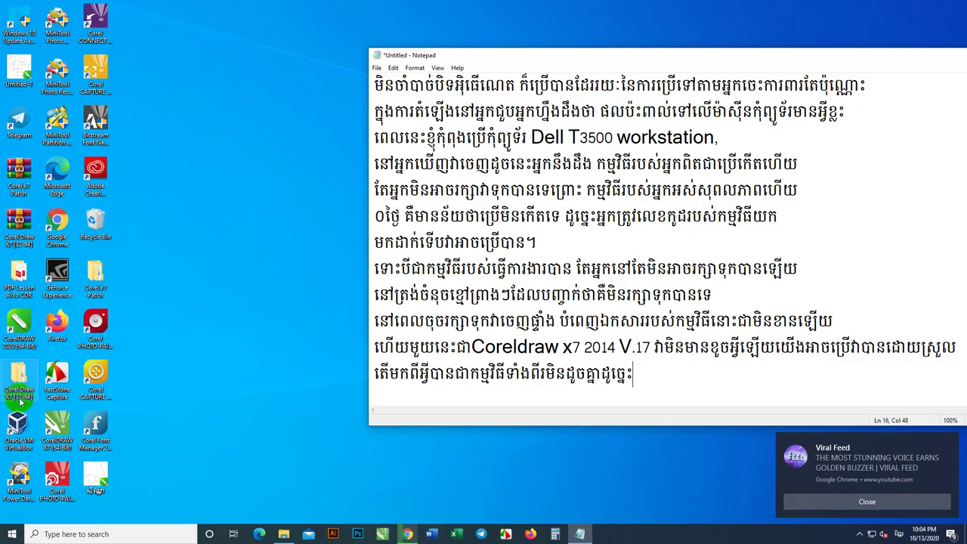
Launch CorelDRAW 2020 (64-Bit) from the desktop and move its trial notice clear of the Notepad window
right_click(18, 323)
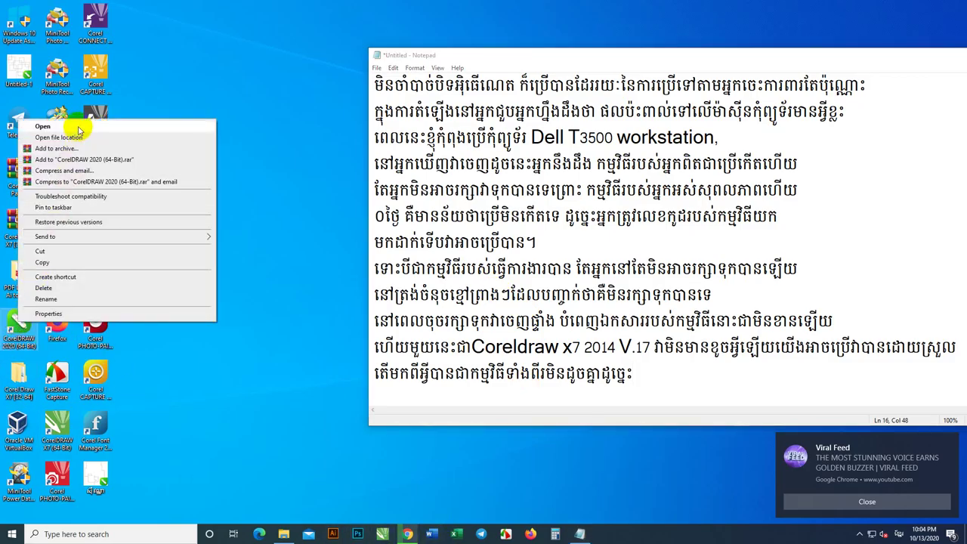
left_click(42, 126)
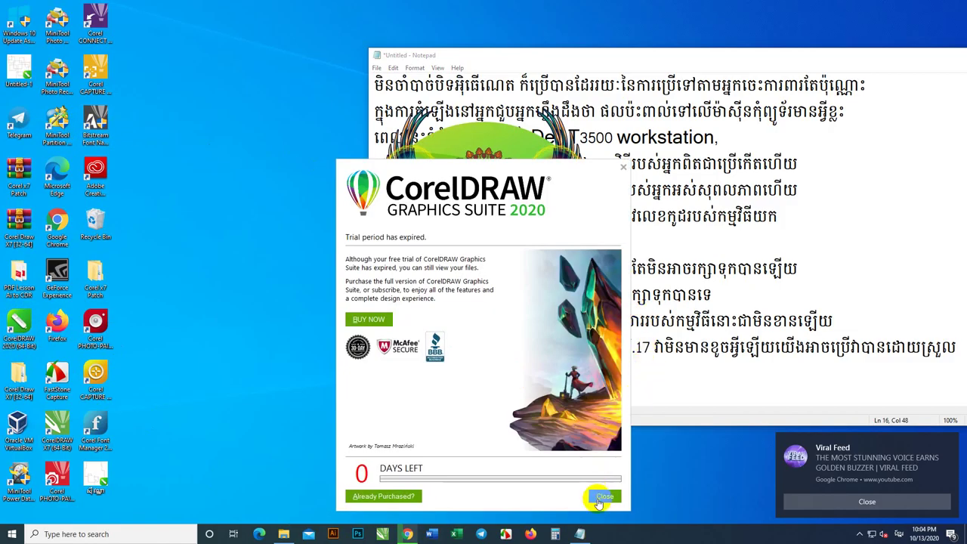
left_click_drag(539, 173, 268, 62)
Add a new line at the end of the Notepad text reading "បើចឹងហើយតើcoreldraw 2020"
left_click(647, 378)
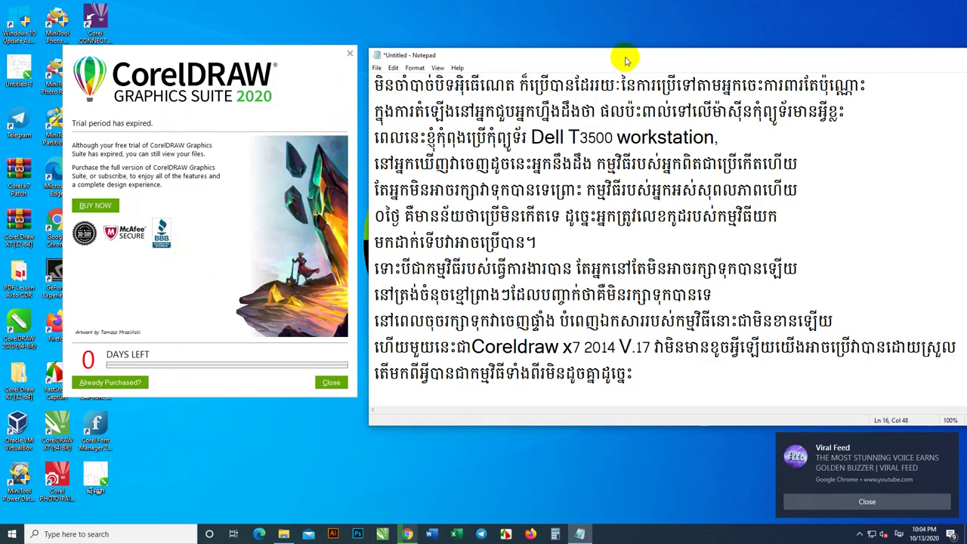
key("Return")
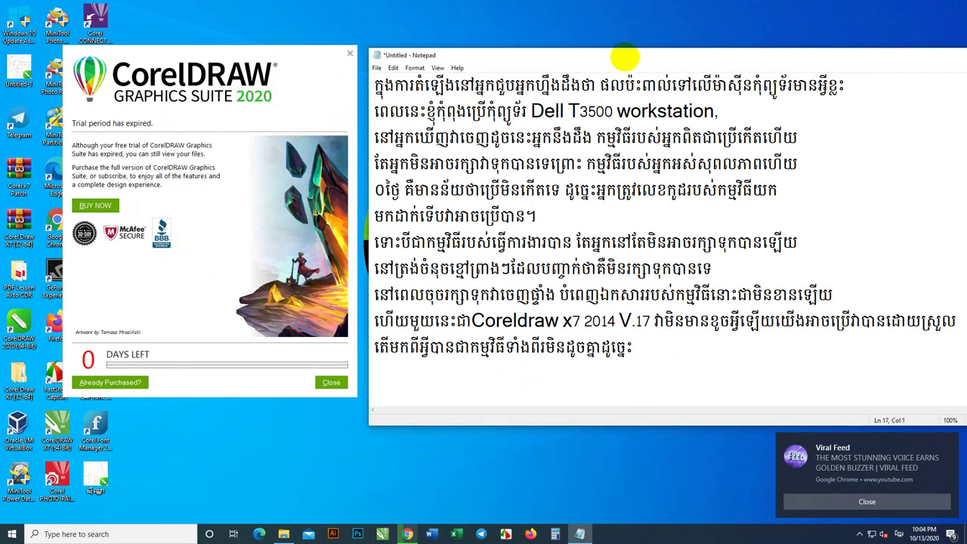
type("បើចឹងហើយ")
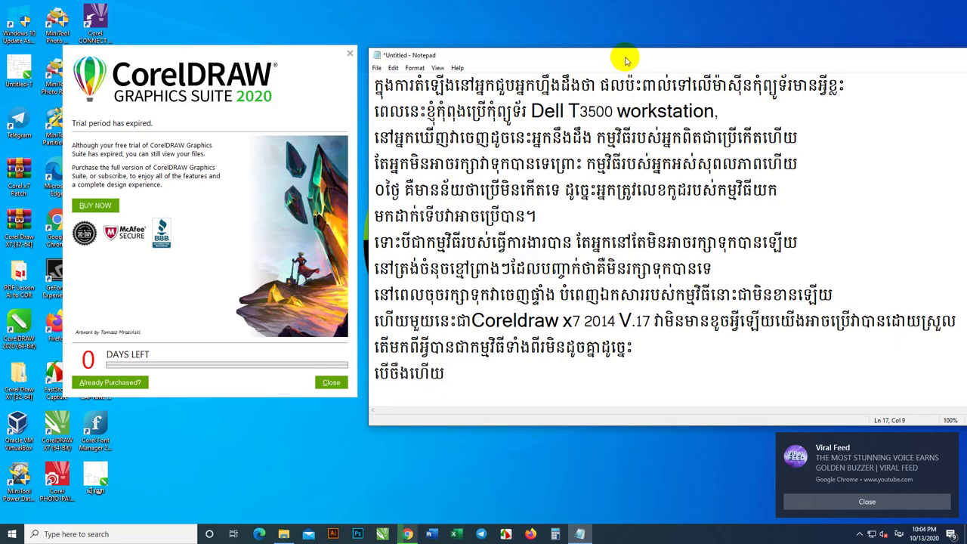
type("តើ")
key("alt+shift")
type("core")
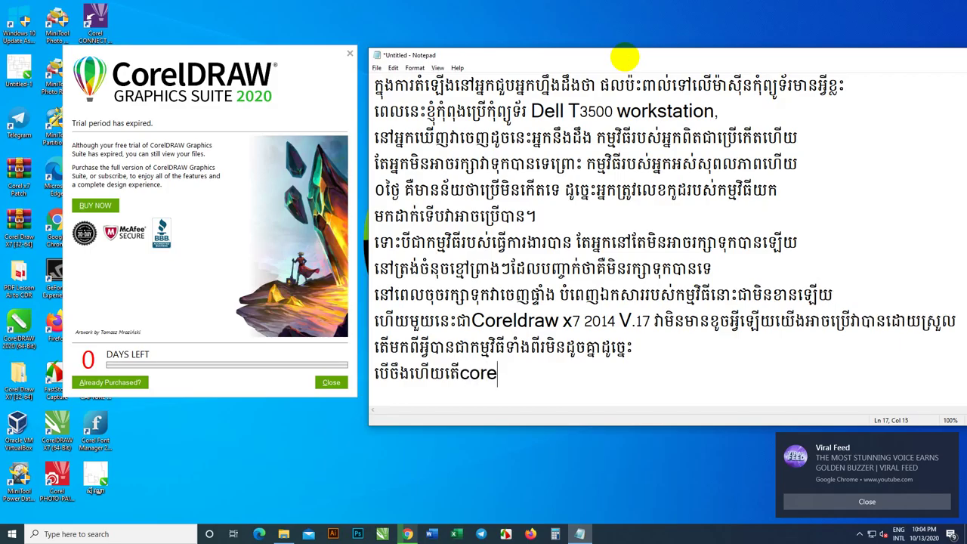
type("dr")
key("BackSpace")
key("BackSpace")
type("ldraw")
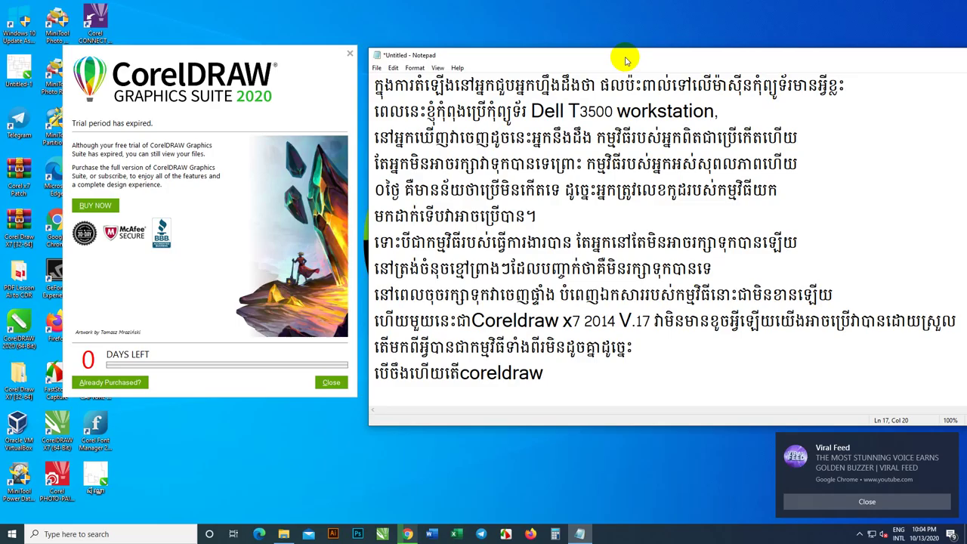
type(" 2020")
Continue the last Notepad line after "2020" with "នេះរក្សាទុកឯកសារមិនកើត"
type("n")
type("វ")
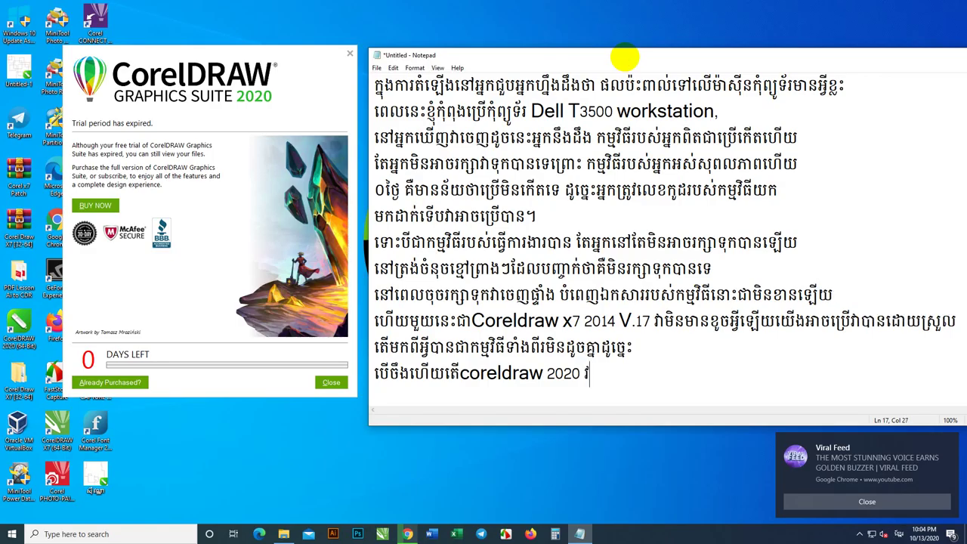
key("BackSpace")
type("ប")
key("BackSpace")
type("នេះរក្សាទុក")
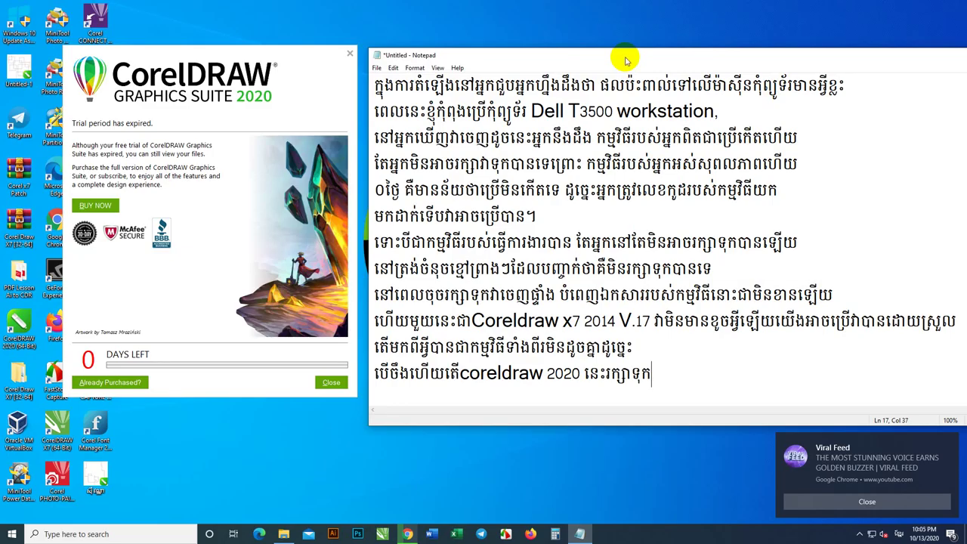
type("ង")
type("កសា")
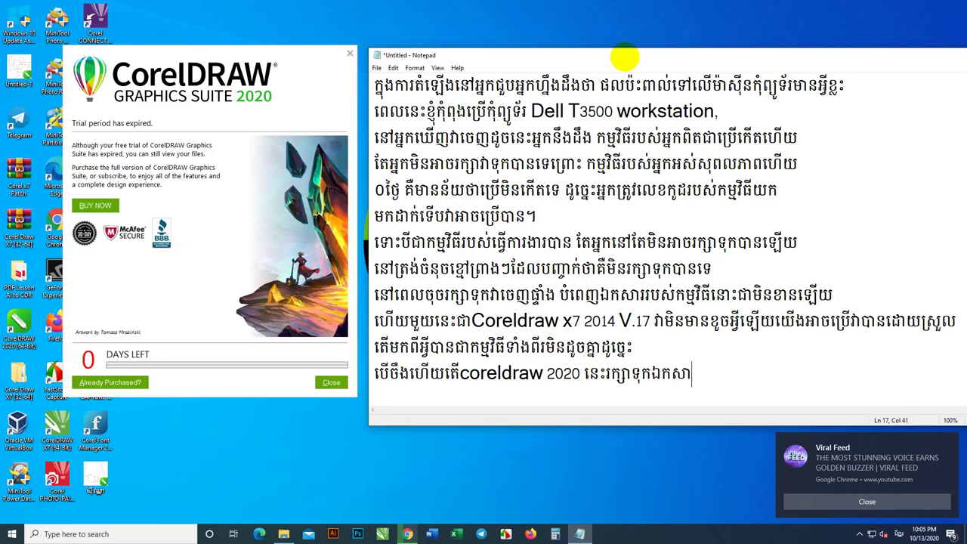
type("រមិនកើត")
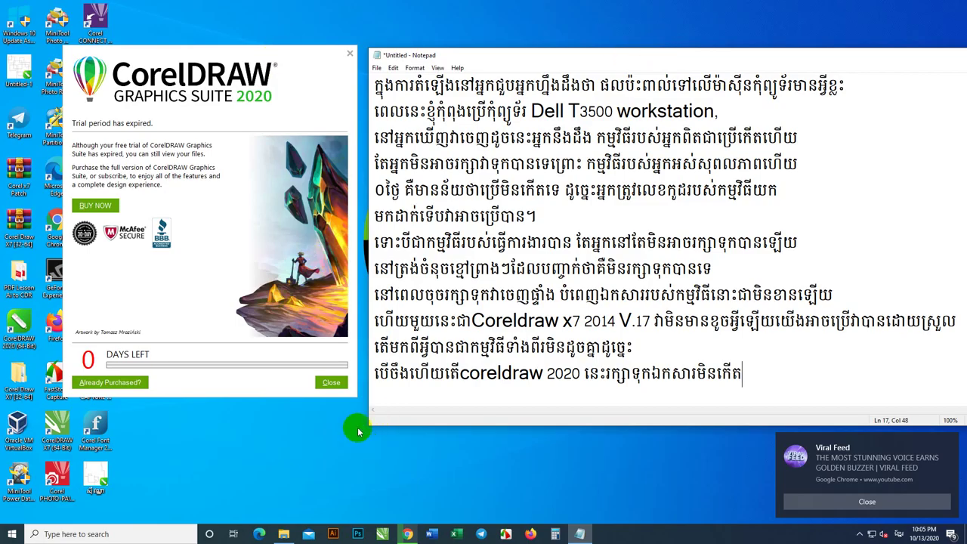
Dismiss the CorelDRAW 2020 trial notice and create a new Letter-size document
left_click(332, 383)
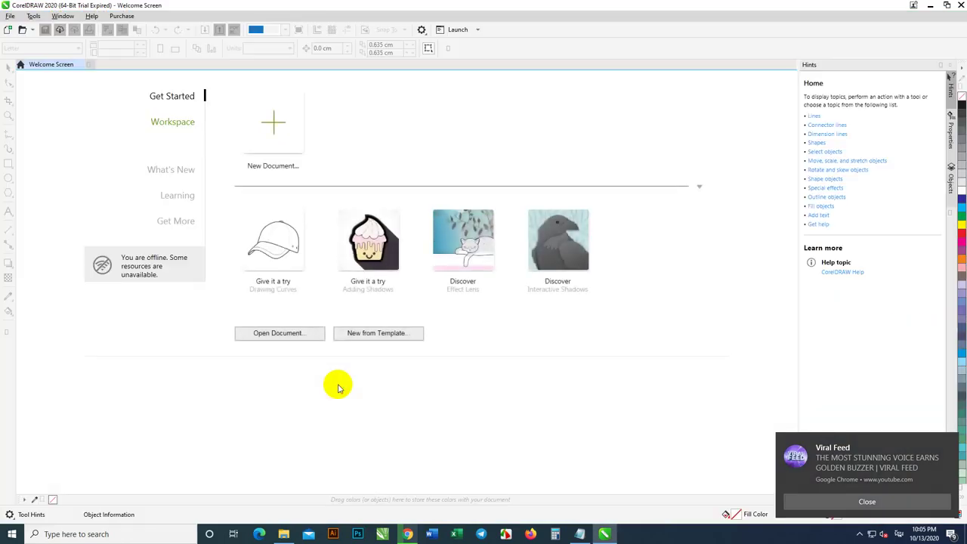
left_click(270, 118)
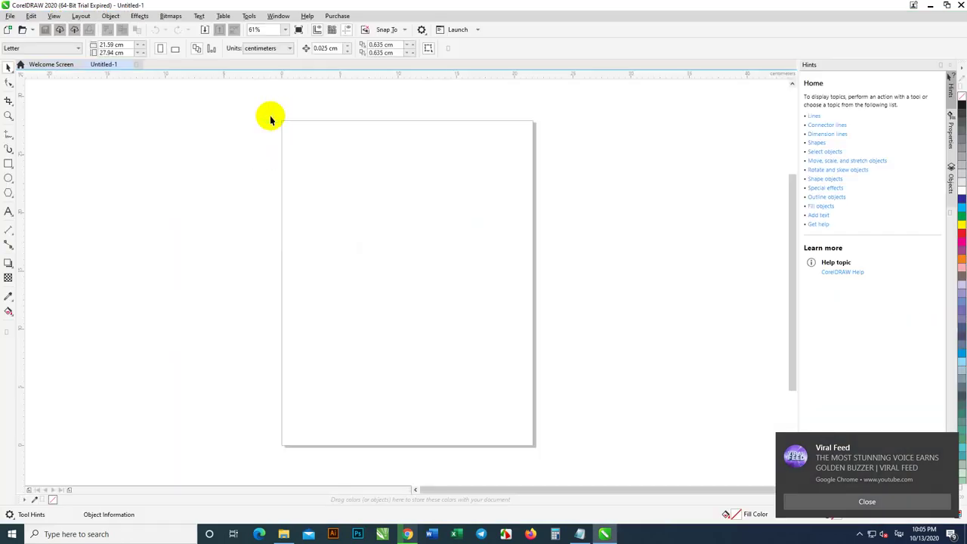
Draw two overlapping rectangles on the page, about 5.6 × 6.6 cm and about 4.2 × 9.6 cm
left_click(8, 163)
left_click_drag(341, 189, 405, 265)
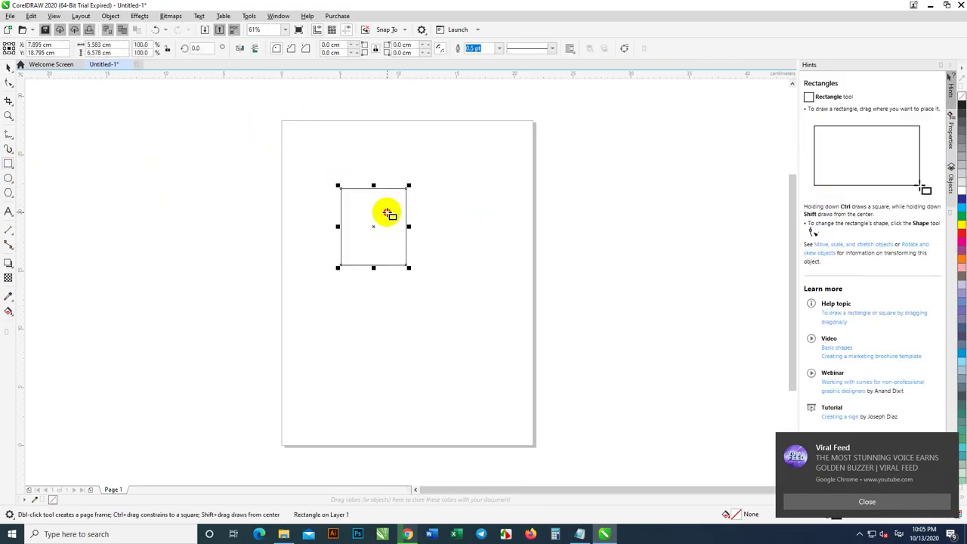
left_click_drag(386, 212, 460, 324)
Weld the two overlapping rectangles into one shape and move it up toward the top of the page
left_click(9, 67)
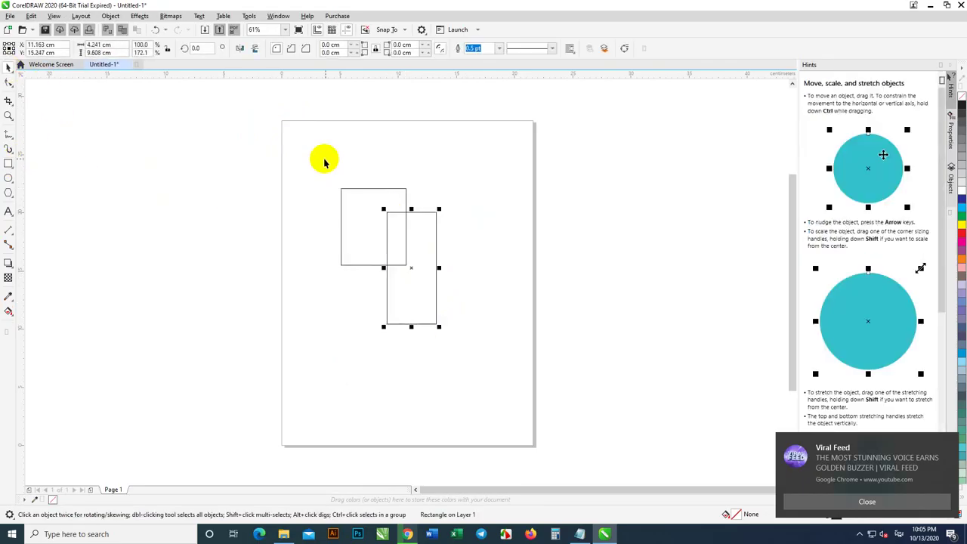
left_click_drag(301, 149, 482, 344)
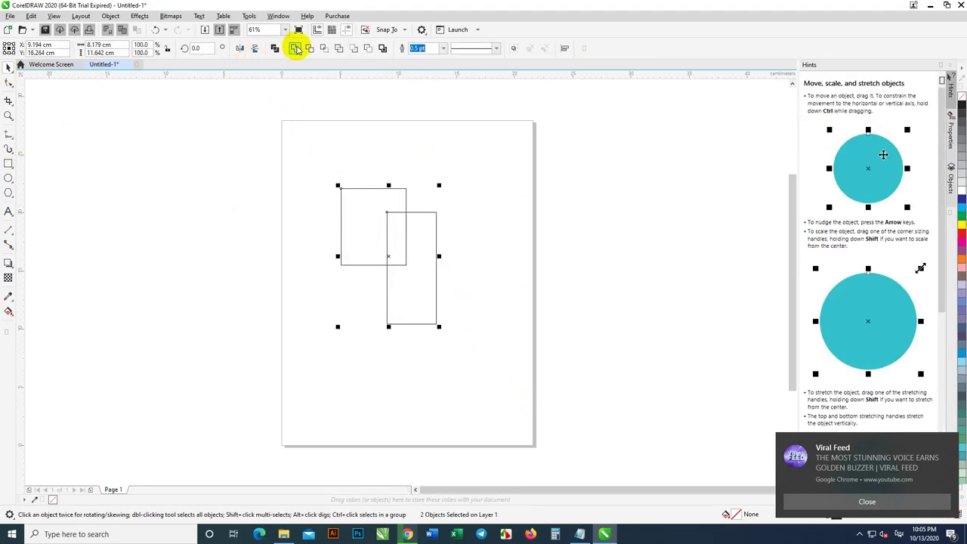
left_click(295, 47)
left_click_drag(371, 211, 383, 175)
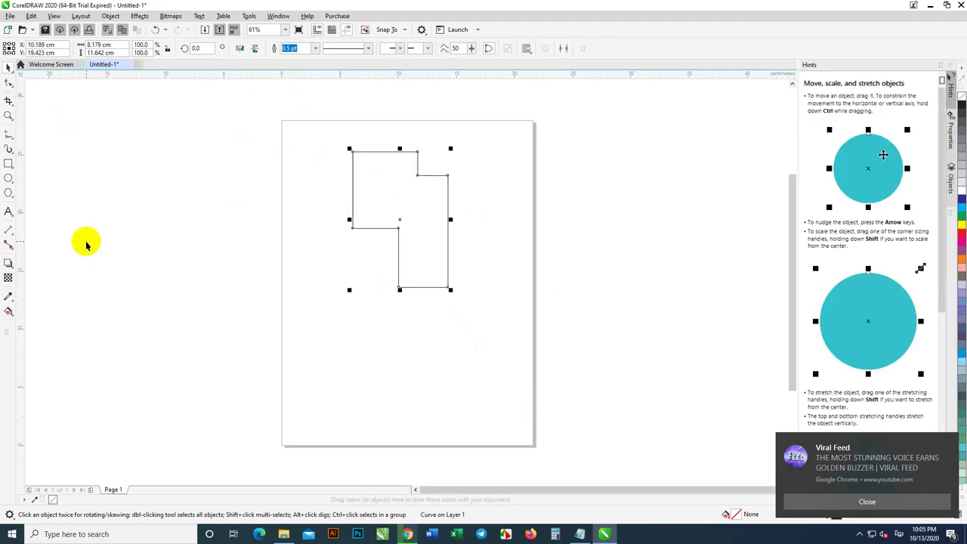
Start an artistic text object below the welded shape with a font size of 200 pt
left_click(8, 211)
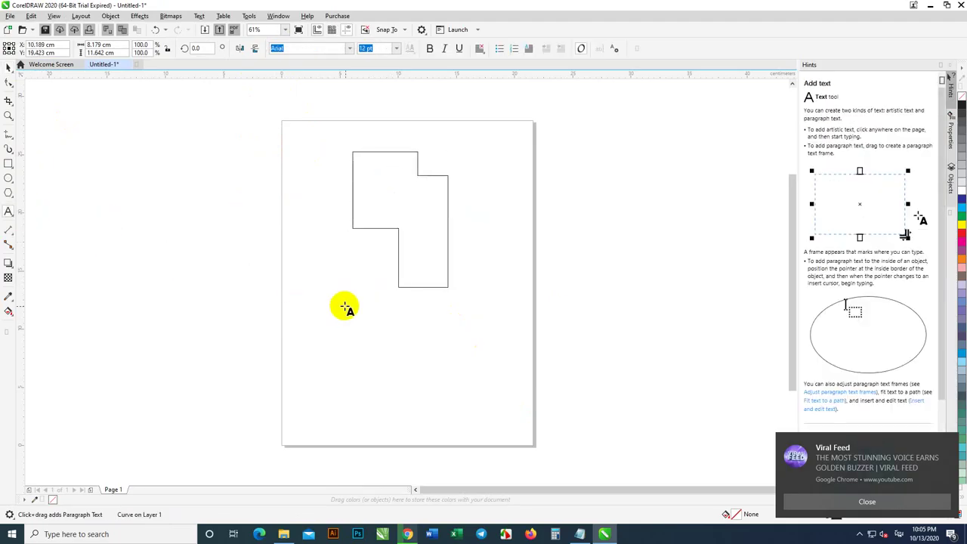
left_click(376, 377)
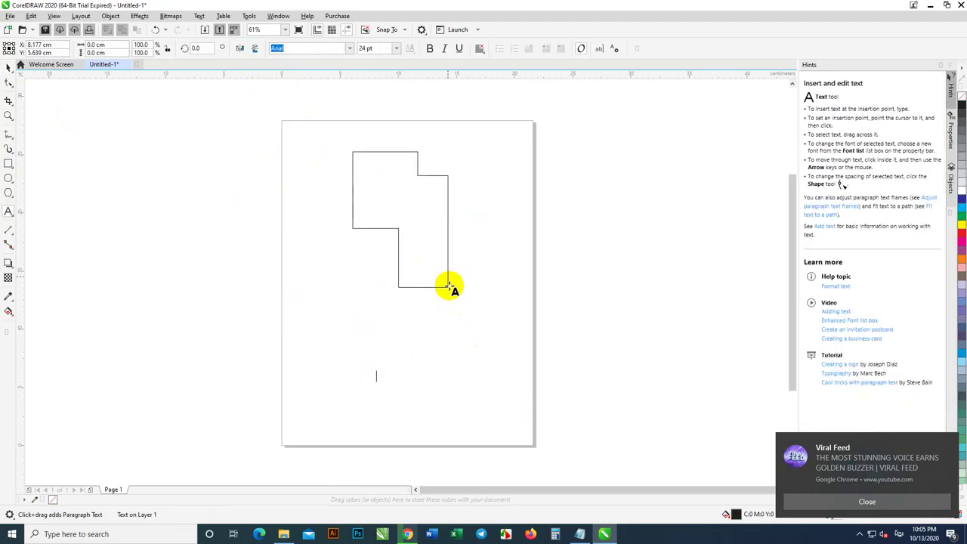
left_click(396, 49)
left_click(371, 221)
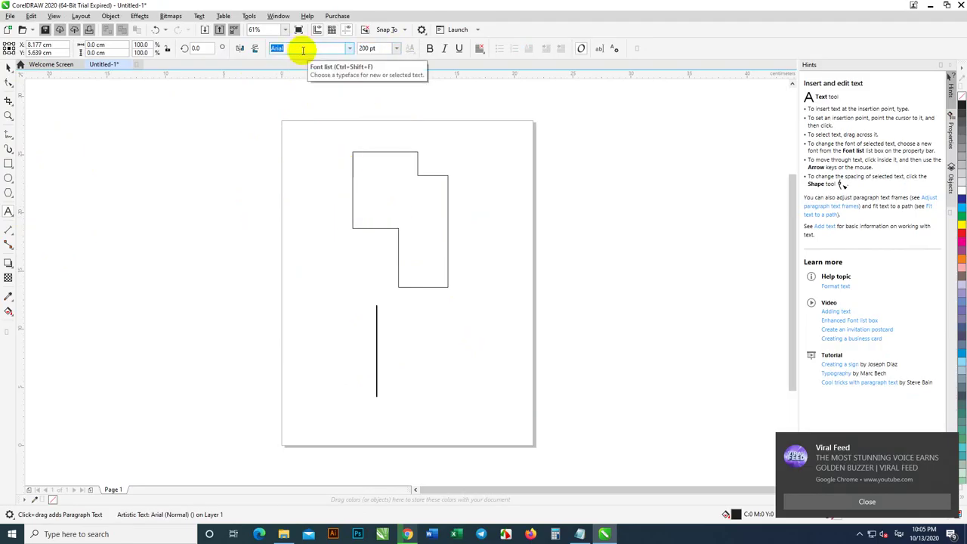
Clear the stray Latin letters and set the new text's font to Khmer OS Muol
type("khm")
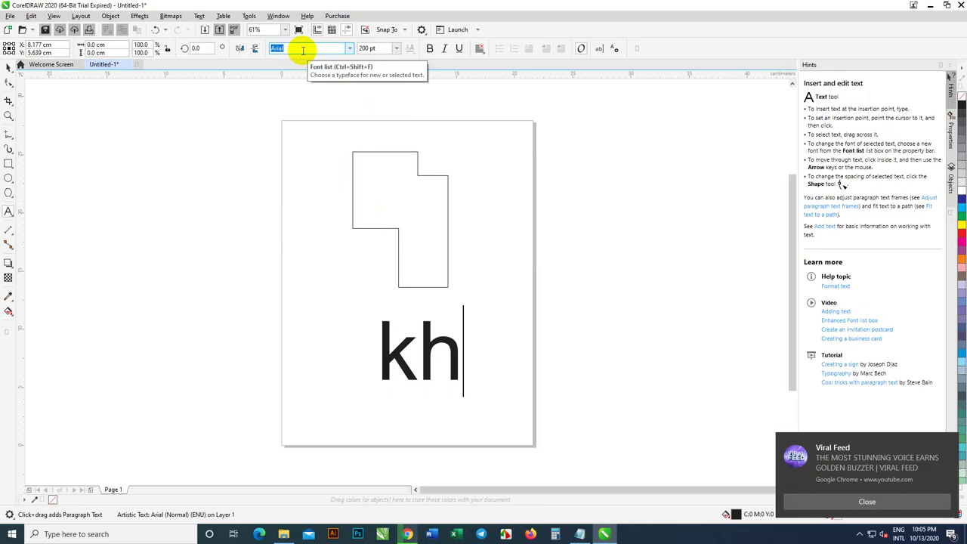
key("BackSpace")
key("BackSpace")
key("BackSpace")
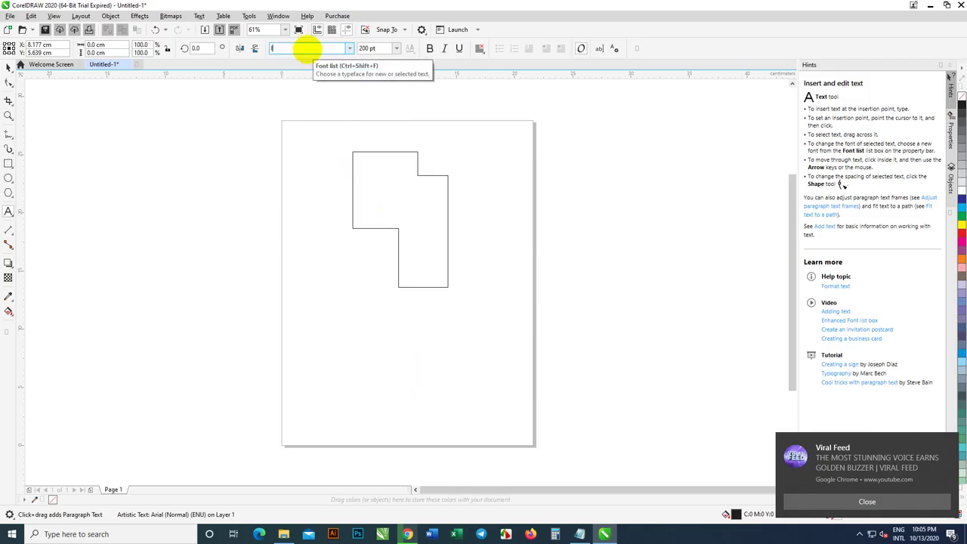
type("Khmer OS")
left_click(350, 49)
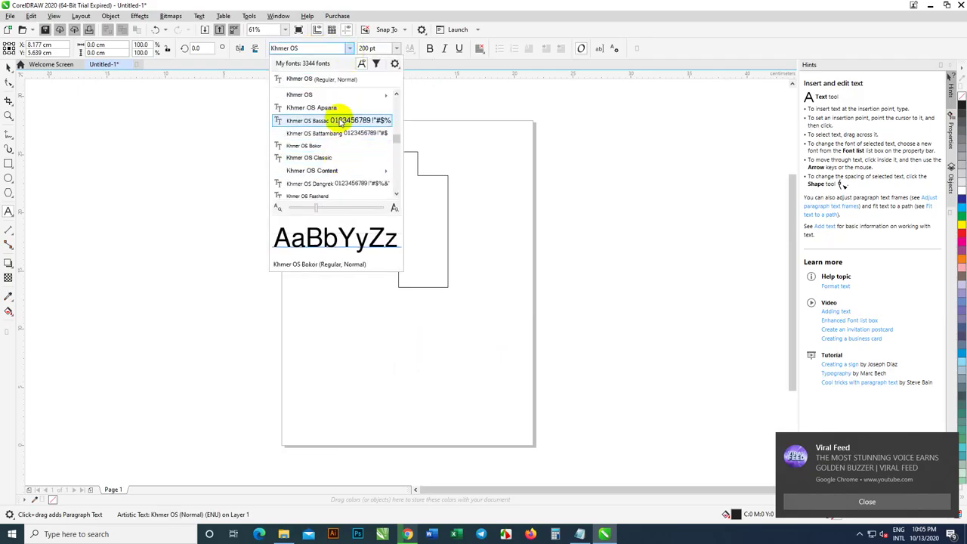
scroll(347, 173, "down", 4)
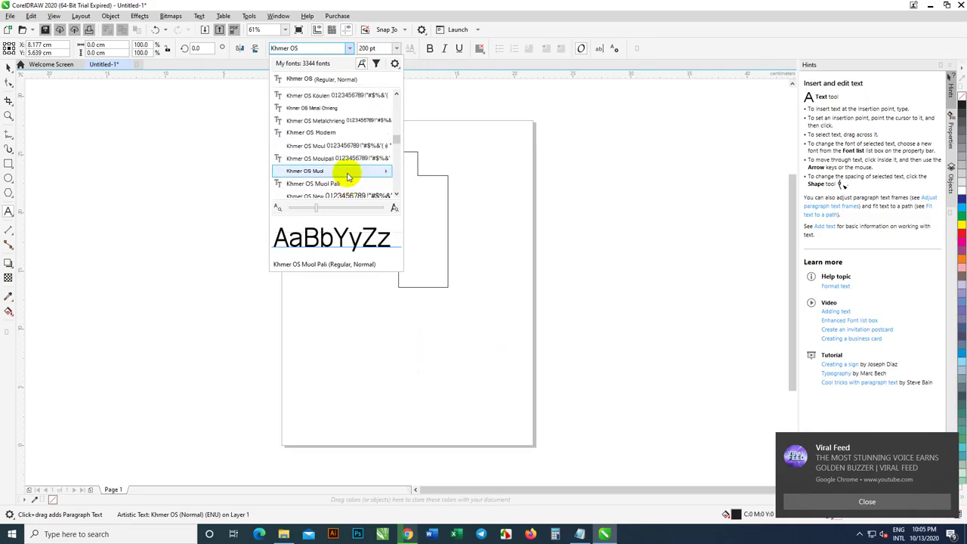
left_click(346, 170)
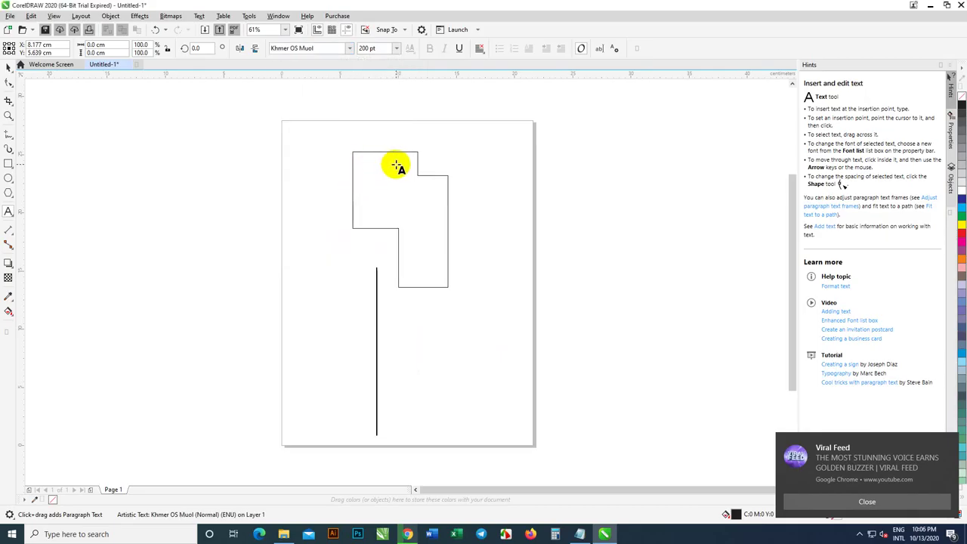
Enter "ខ្ញុំស្រលាញ់អ្នក" in the artistic text object below the welded shape
type("Z")
key("BackSpace")
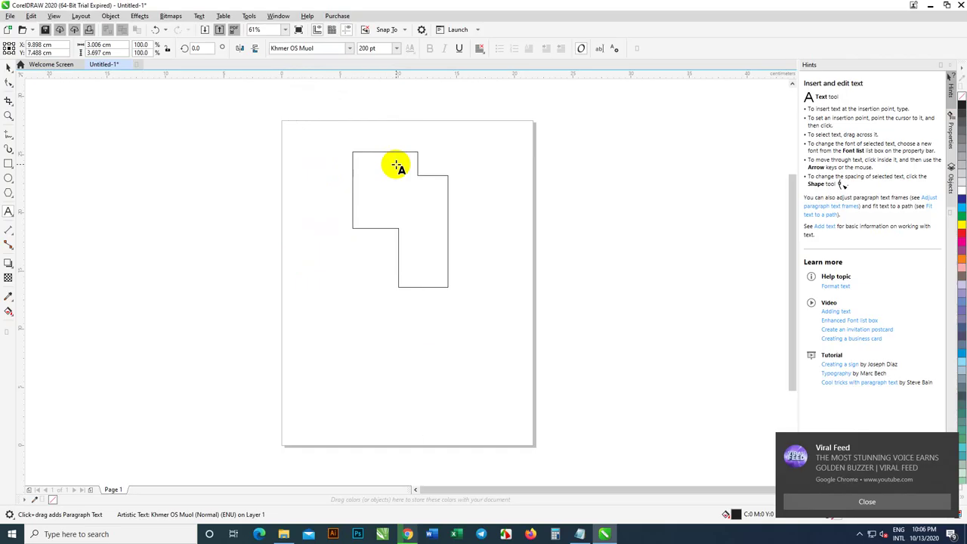
type("ខ្ញុំ")
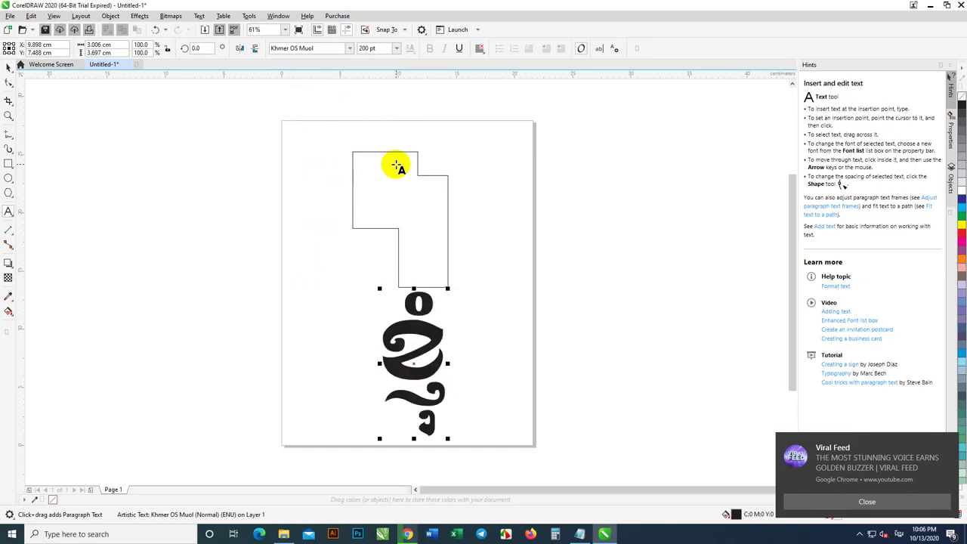
type("ស្រ")
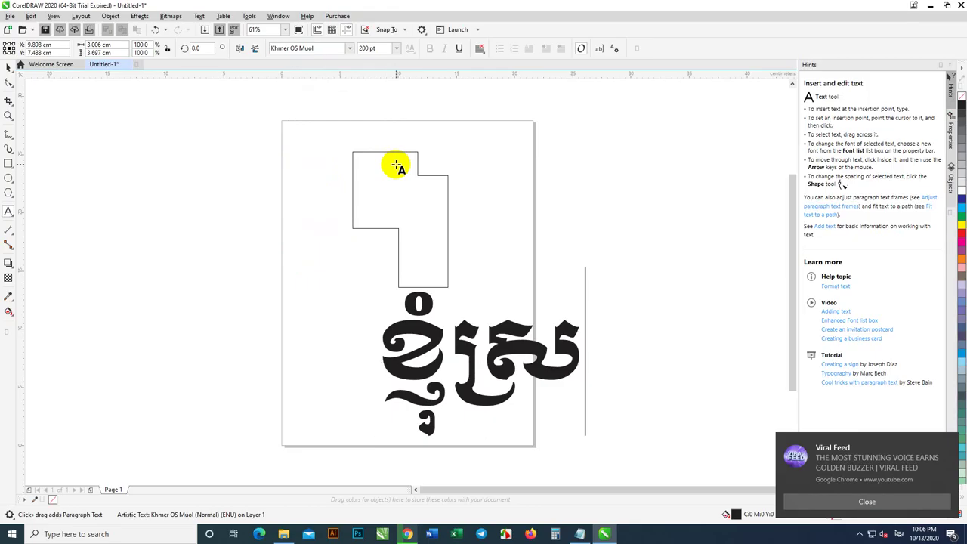
type("ឡា")
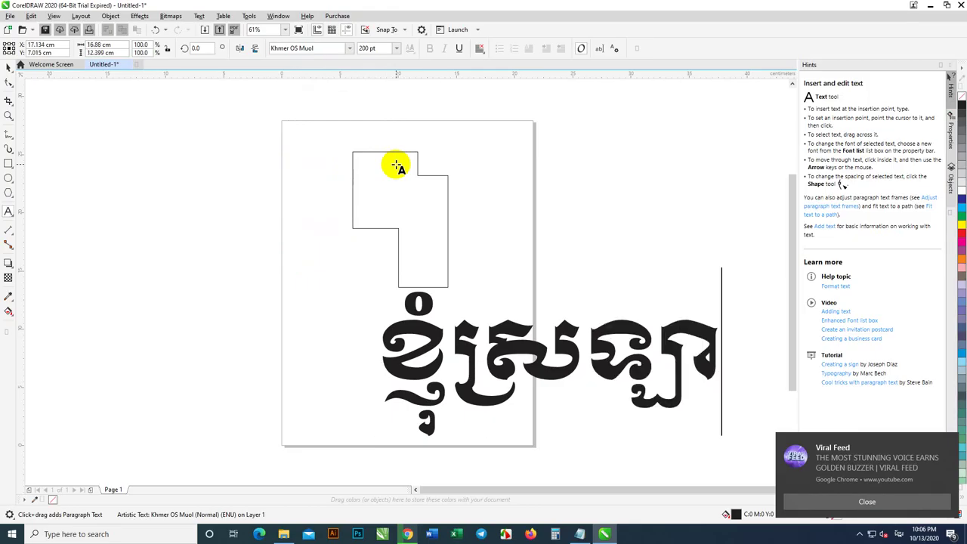
key("BackSpace")
key("BackSpace")
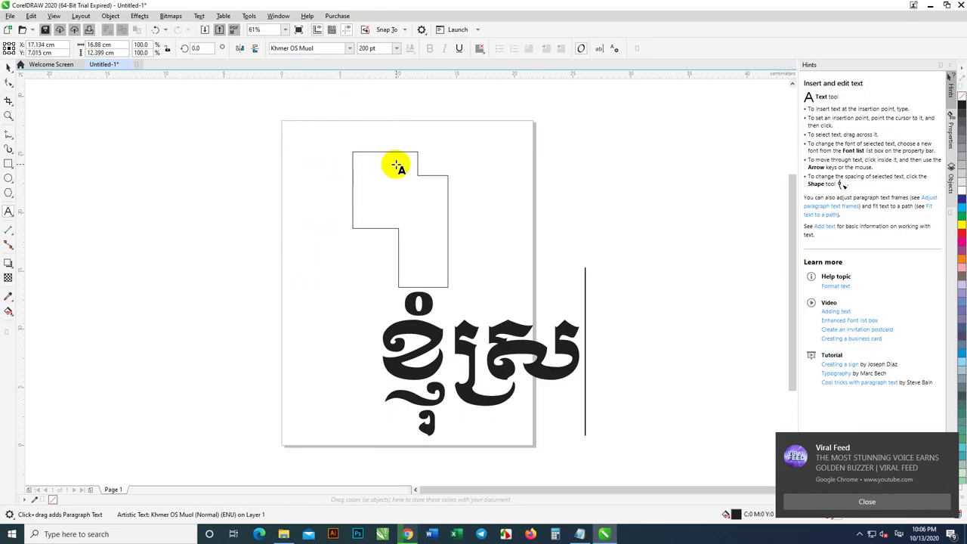
type("លាញ់អ្នក")
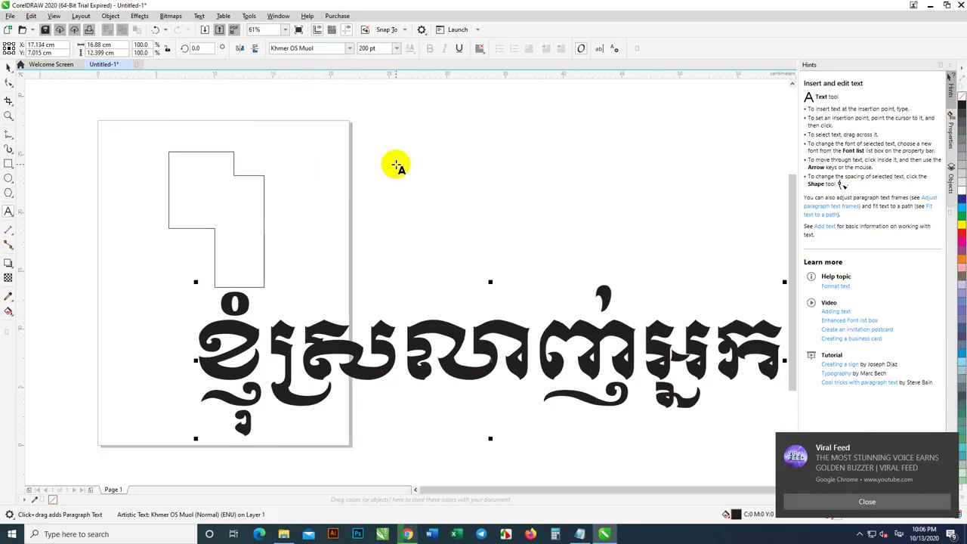
Continue the Khmer text line after "អ្នក" with "ទើបខ្ញុំបង្ហាញ"
scroll(272, 204, "down", 3)
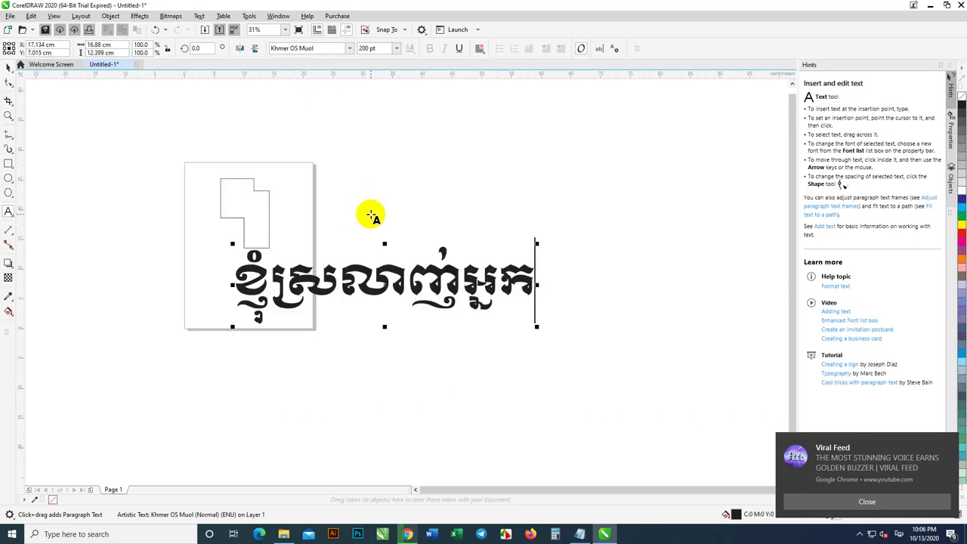
type("ទើប")
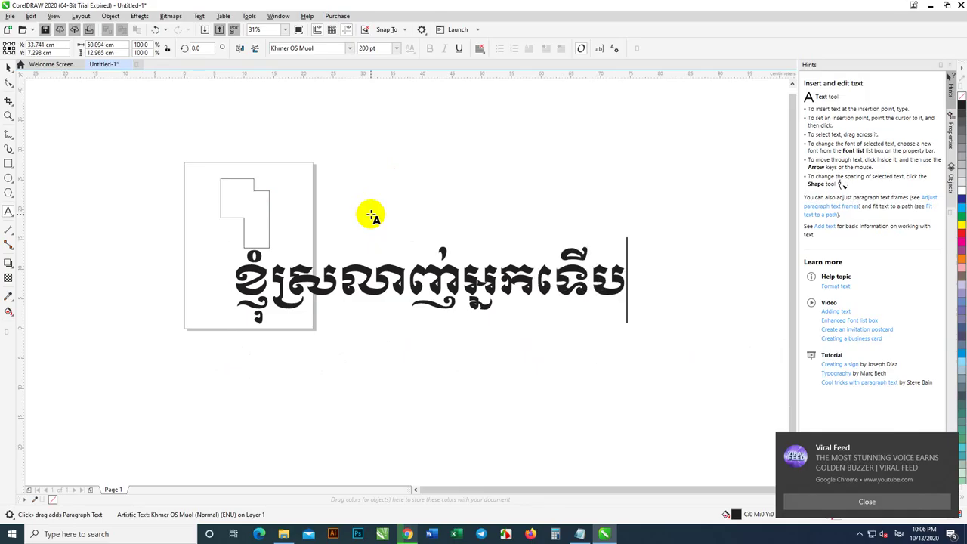
type("ខ្ញ")
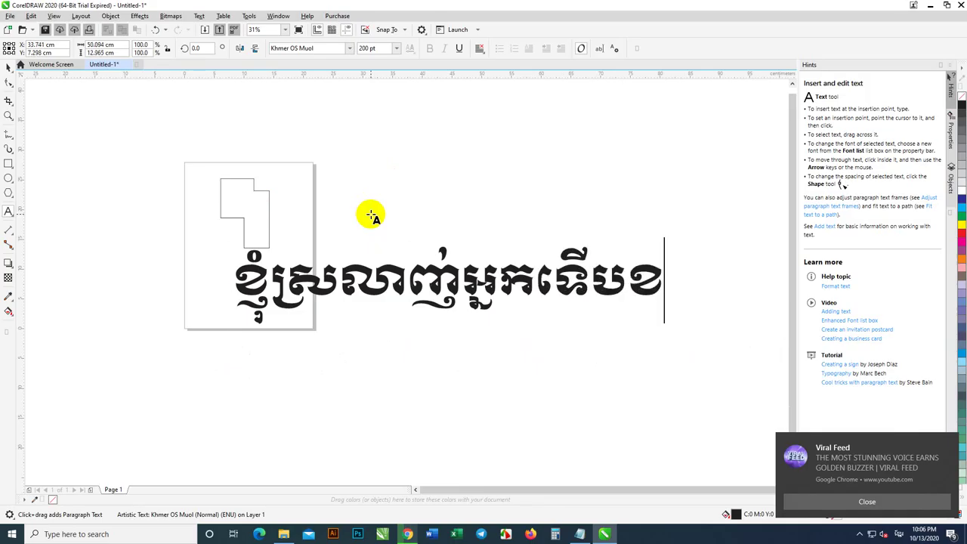
type("ុំប្")
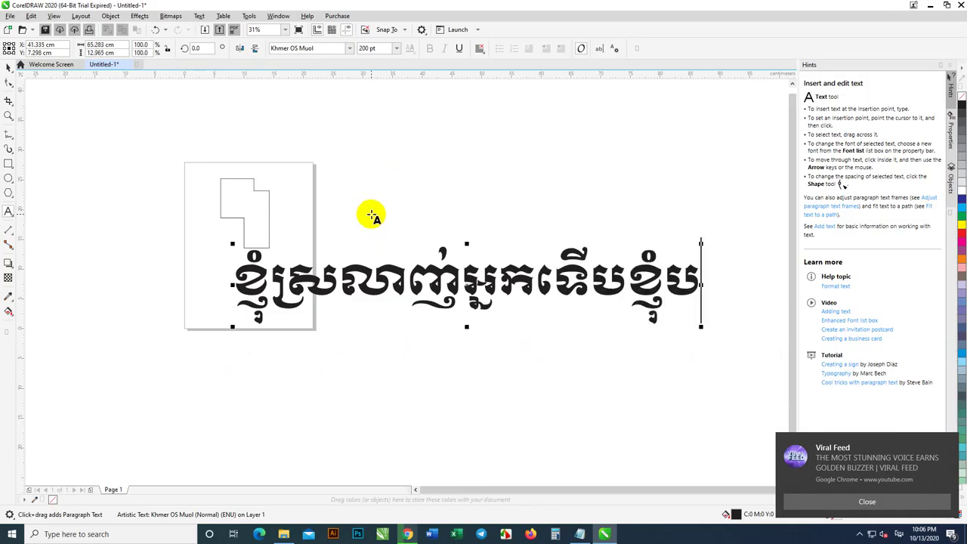
key("BackSpace")
type("ង្ហា")
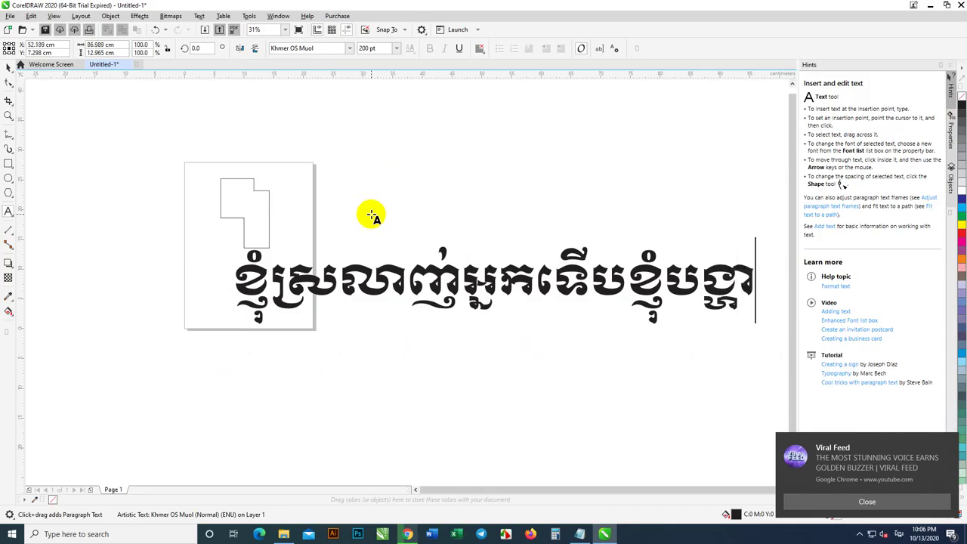
type("ញ")
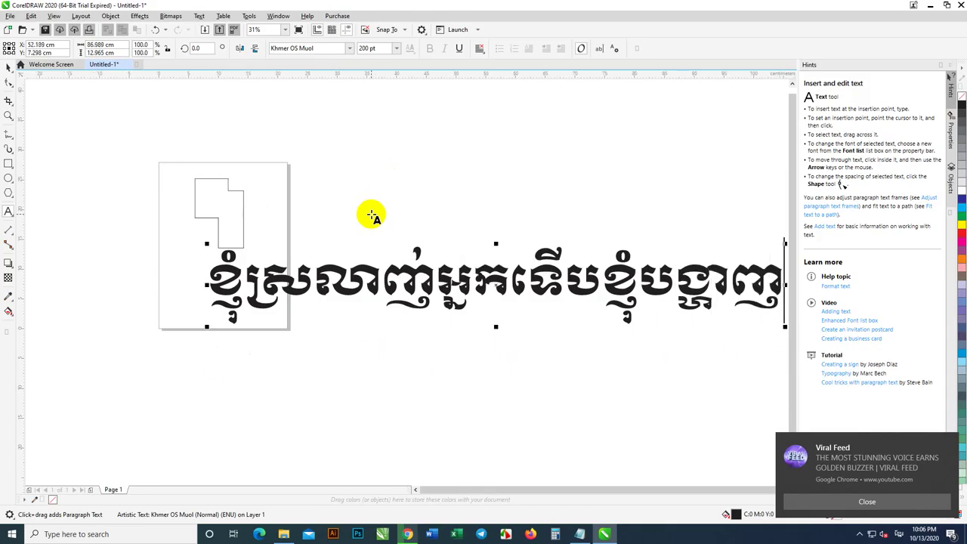
Move the Khmer text line up across the top of the page and delete the welded shape
left_click(9, 66)
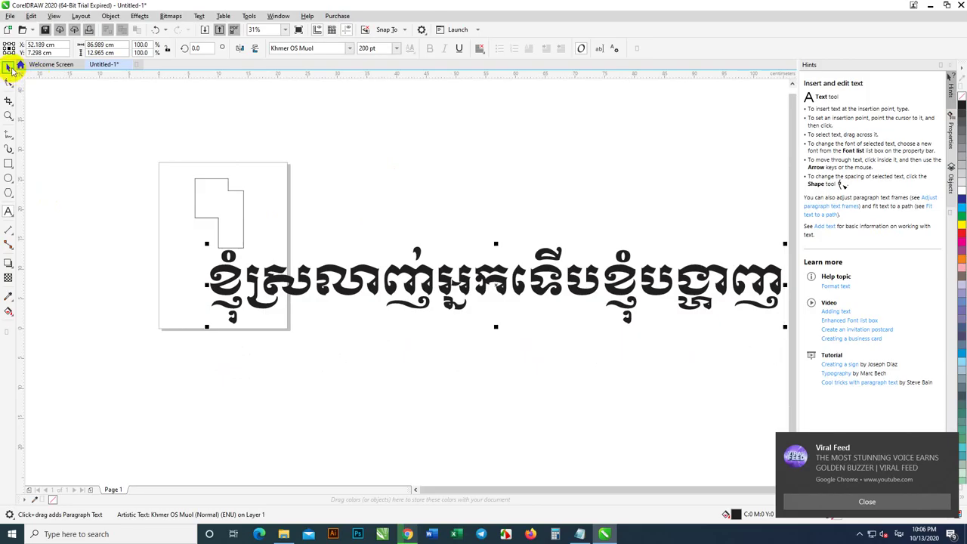
left_click_drag(483, 260, 302, 185)
left_click(227, 211)
key("Delete")
Duplicate the Khmer text line directly below and replace "ស្រលាញ់" with "ស្រឡាញ់" in the copy
left_click(274, 151)
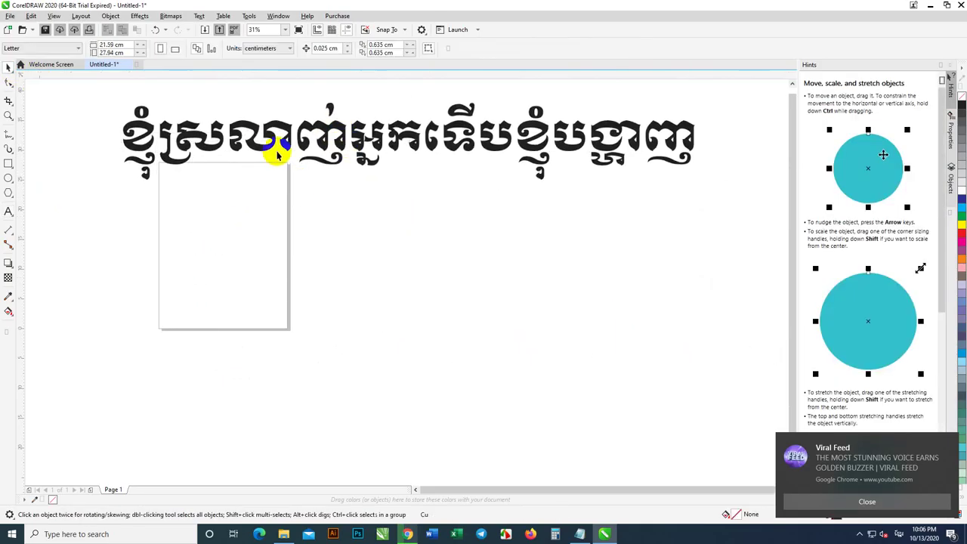
left_click_drag(291, 198, 291, 240)
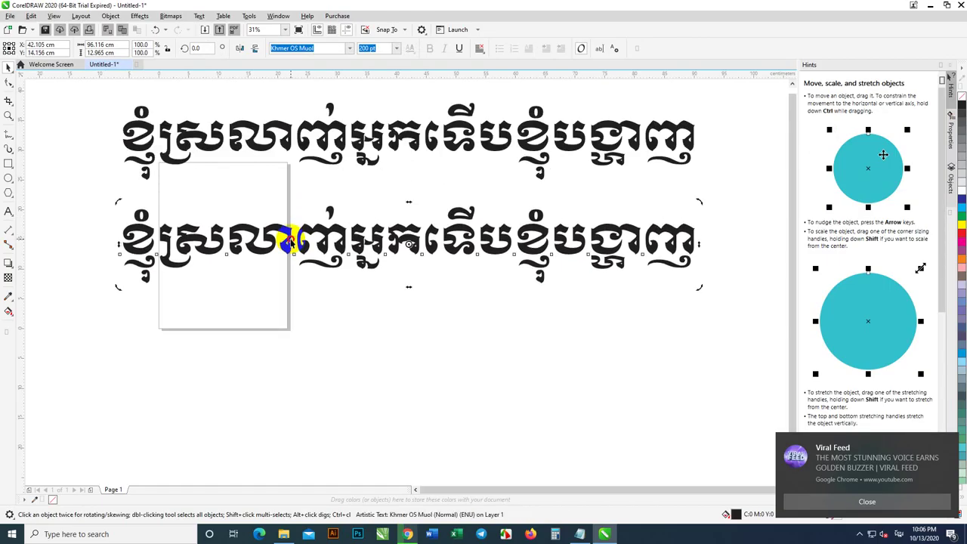
double_click(291, 240)
key("ctrl+a")
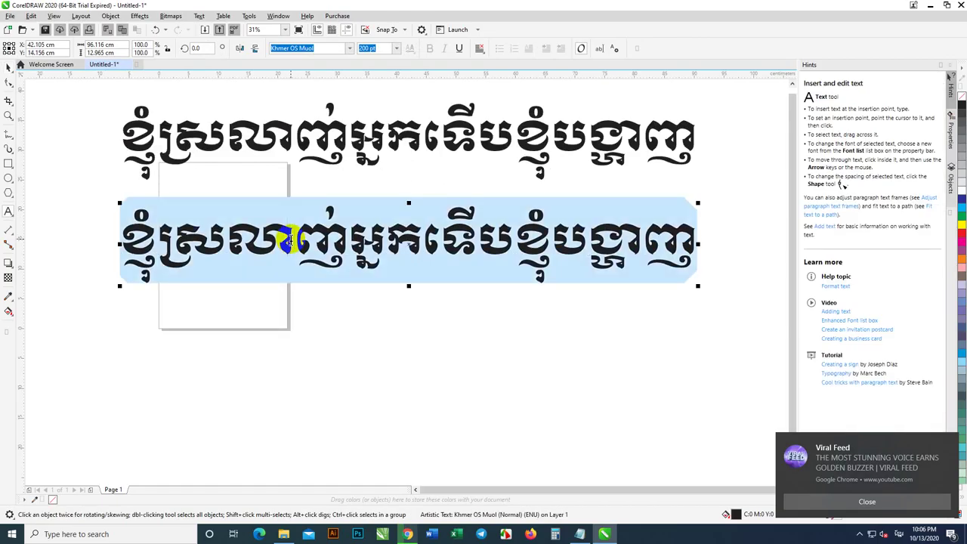
left_click_drag(346, 242, 160, 240)
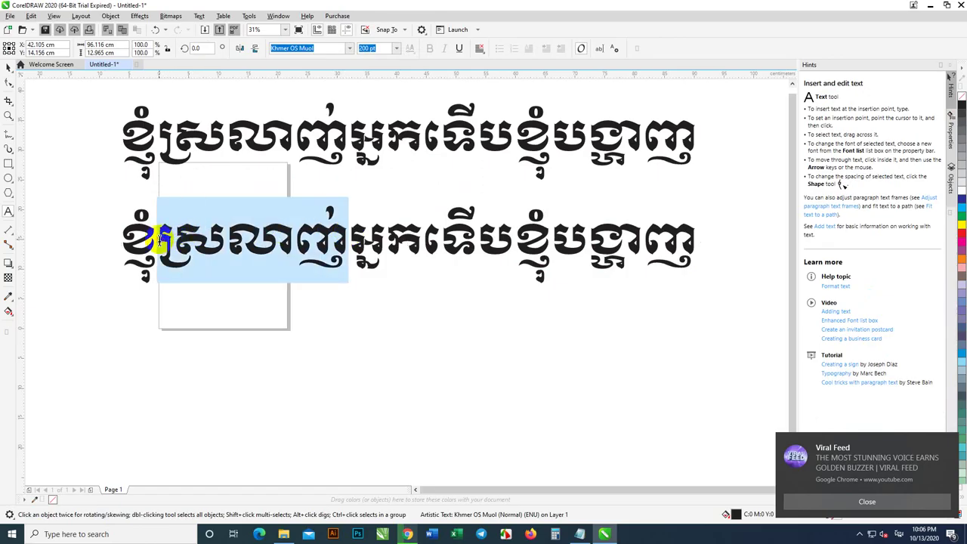
type("ស្រឡ")
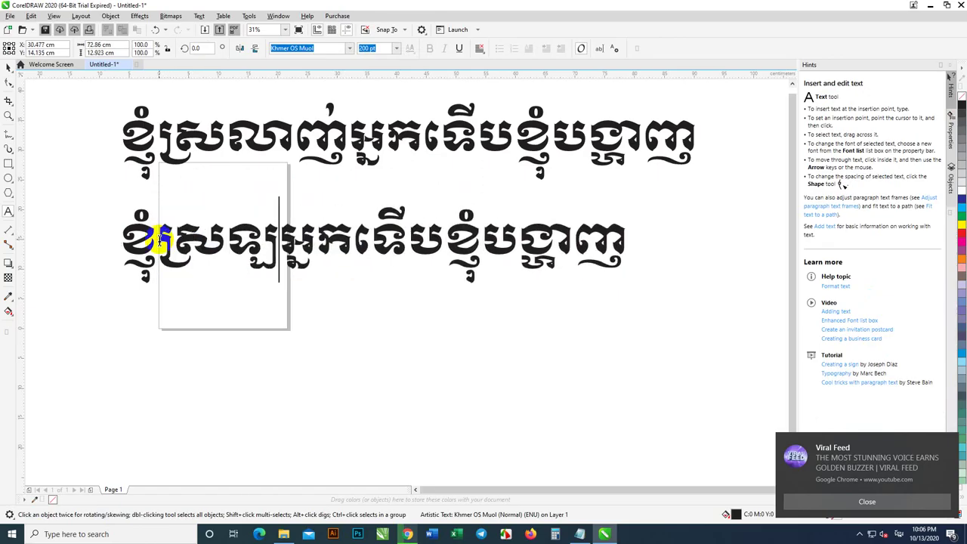
type("ាញ់")
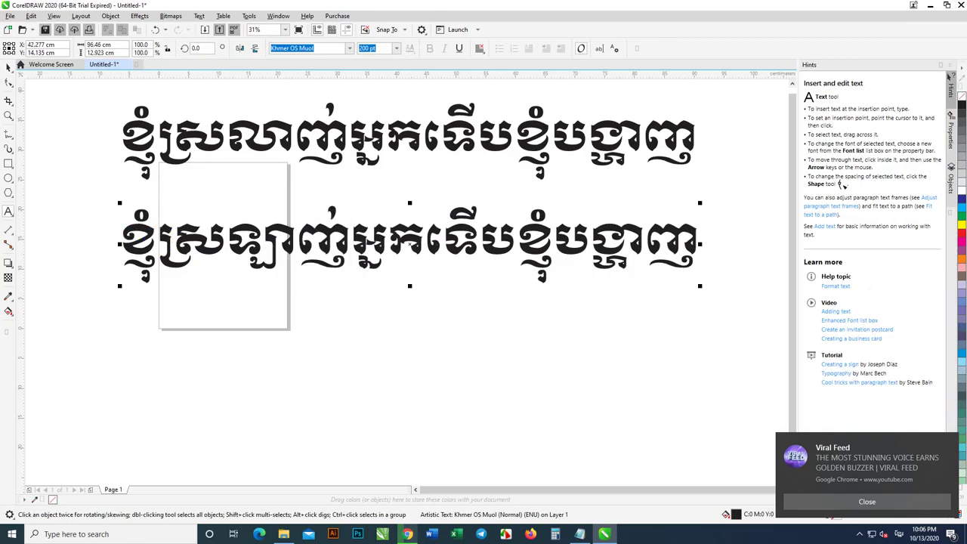
left_click(9, 67)
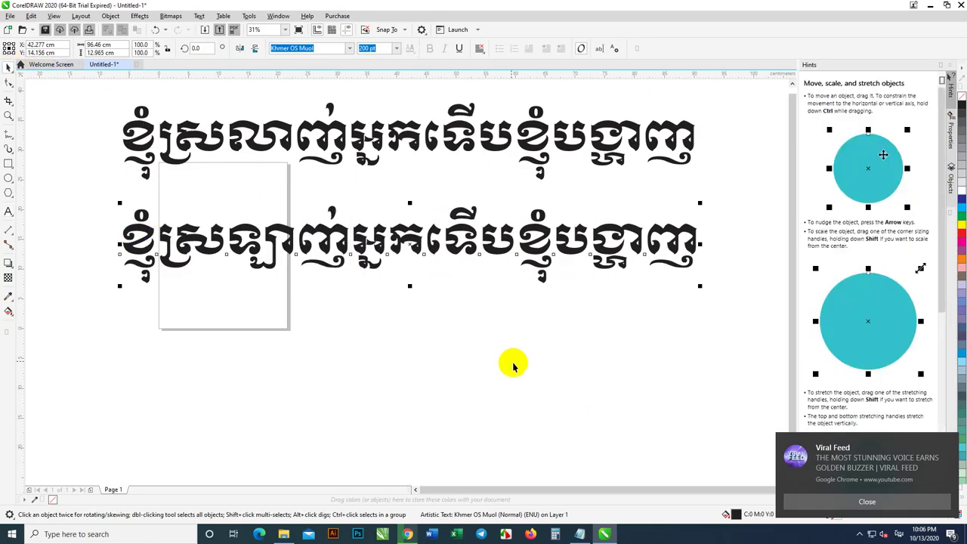
Move both Khmer text lines together to the empty area above the page and deselect them
scroll(513, 366, "down", 2)
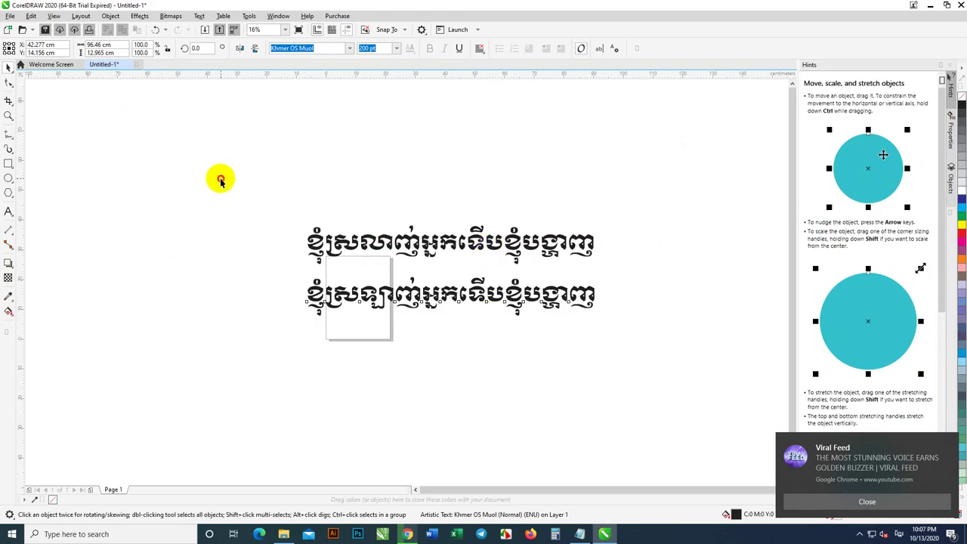
left_click_drag(220, 180, 644, 350)
left_click_drag(534, 300, 457, 240)
scroll(425, 317, "down", 2)
scroll(426, 317, "up", 2)
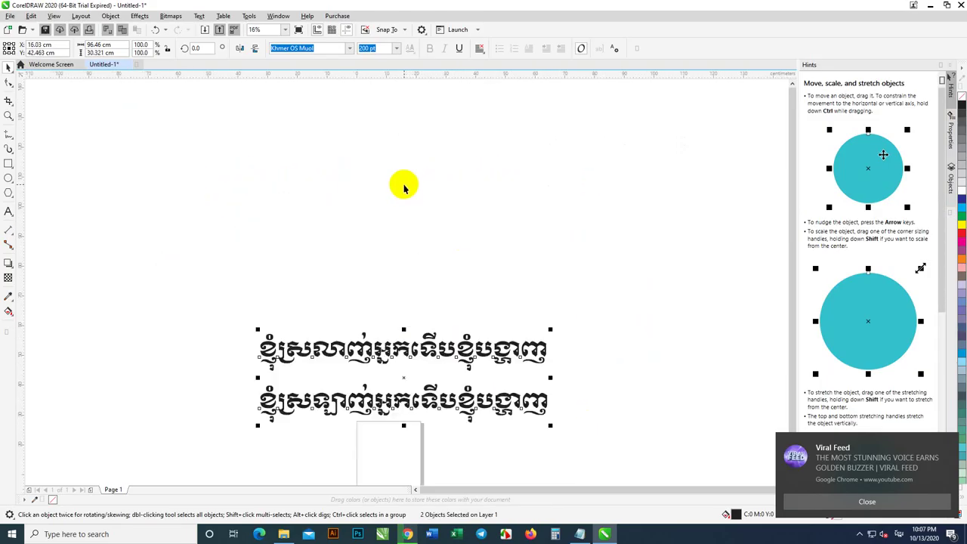
left_click(469, 219)
Duplicate the upper Khmer line into the space above it and replace the copy's text with "ធ្លាប់ឃើញ មិត្តមួយចំនួនសរសេរបែបនេះដែរទេ?"
left_click_drag(434, 355, 428, 289)
double_click(429, 289)
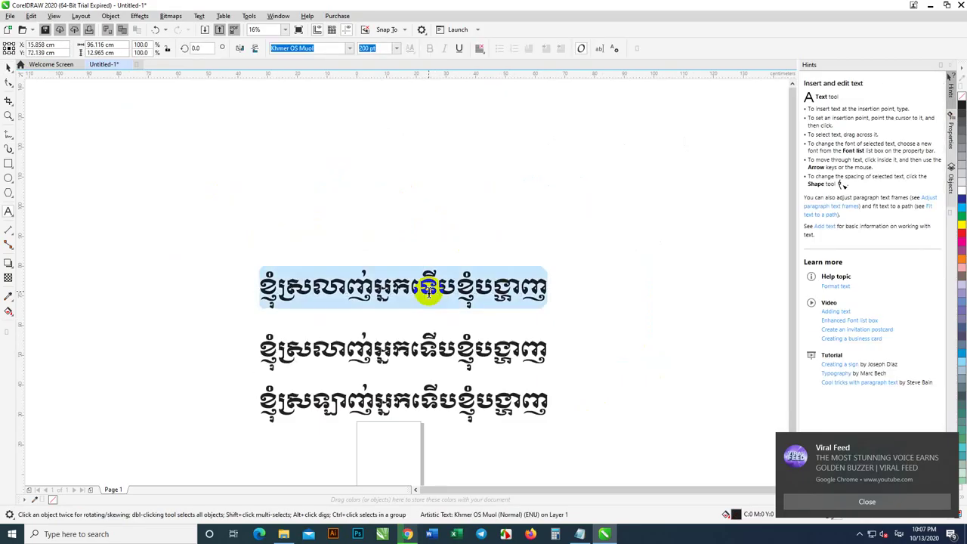
type("ឆ្លាប់ឃើញ មិត្តមួយចំណា")
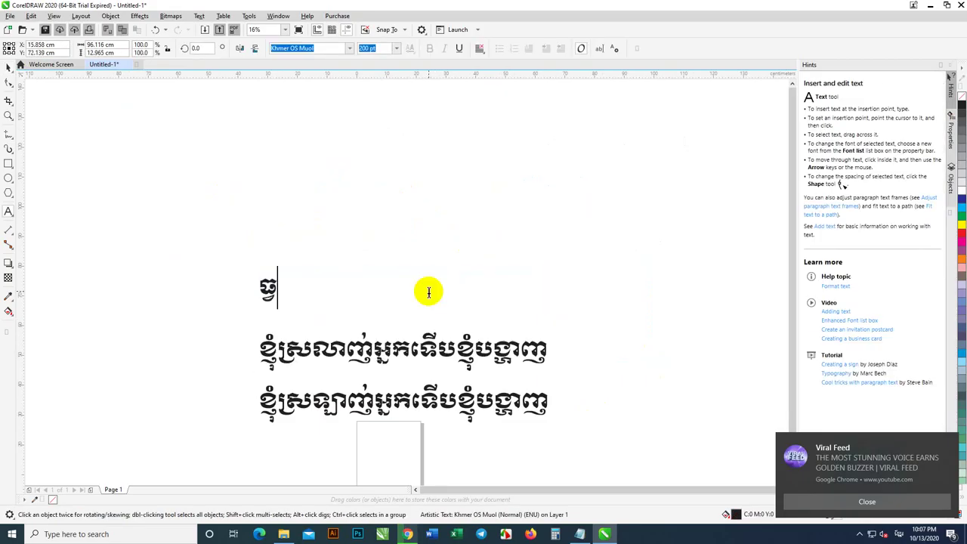
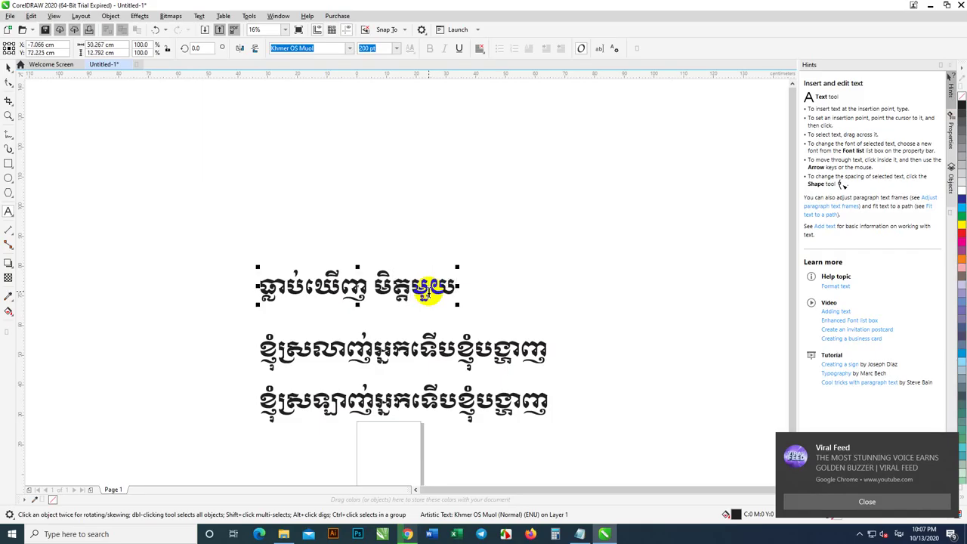
key("BackSpace")
key("BackSpace")
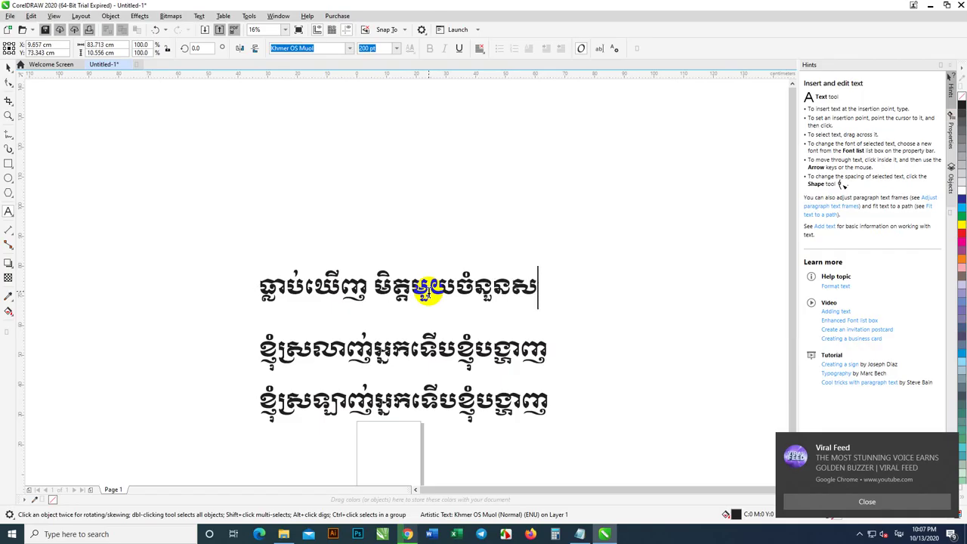
type("េ")
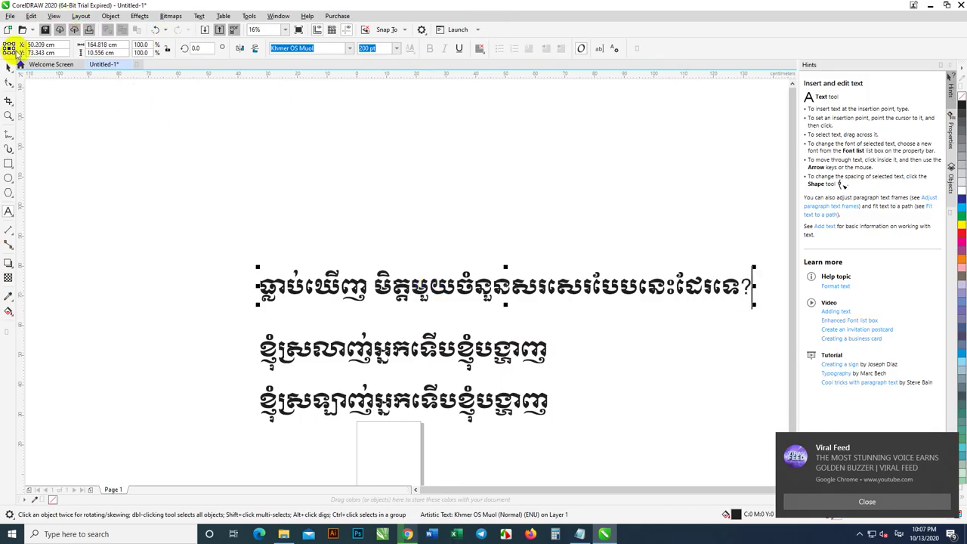
Fill the Khmer question line with red and the lowest Khmer line with dark blue, then deselect
left_click(7, 68)
left_click(957, 232)
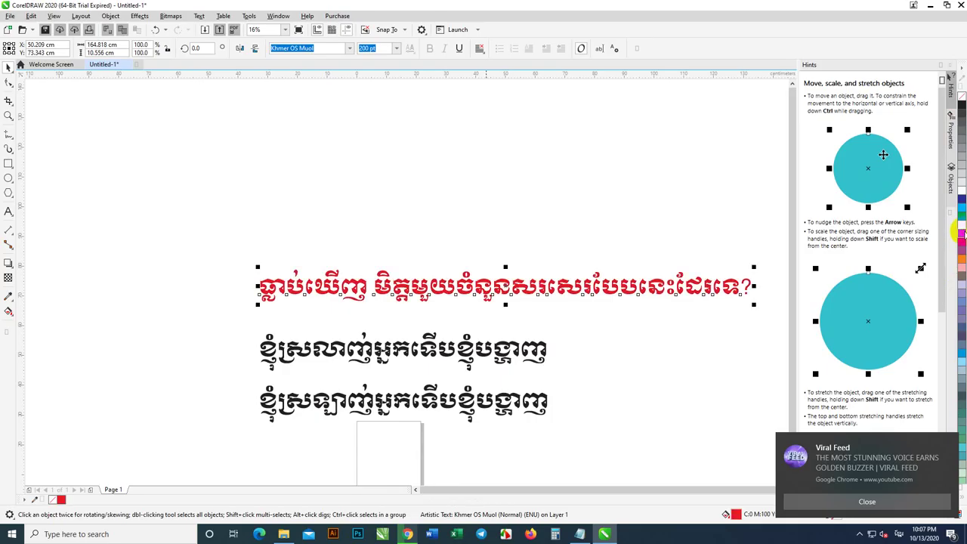
left_click(572, 197)
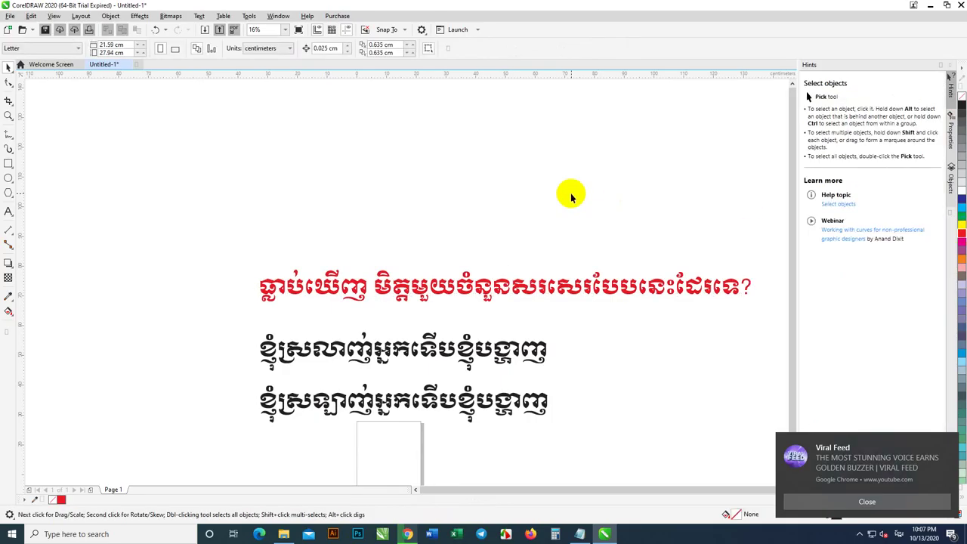
left_click(529, 403)
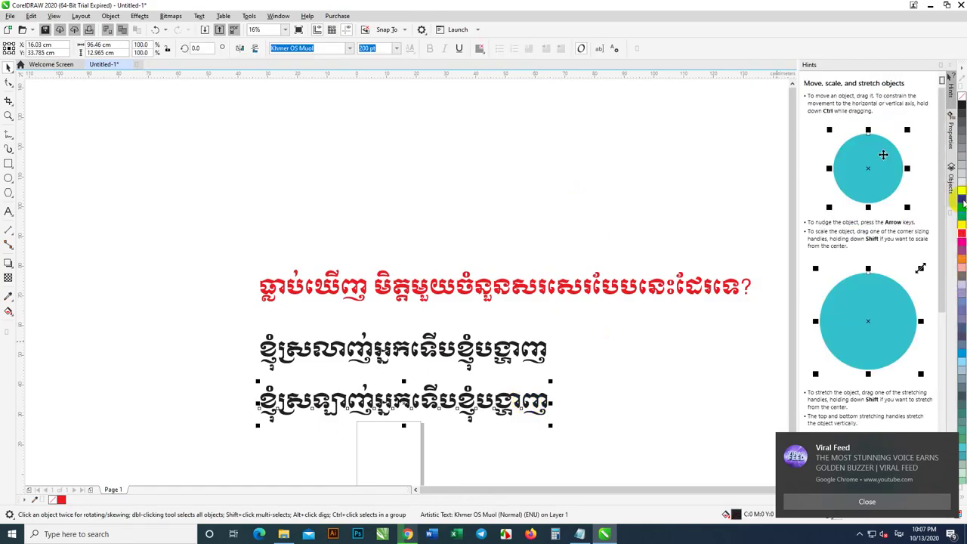
left_click(615, 178)
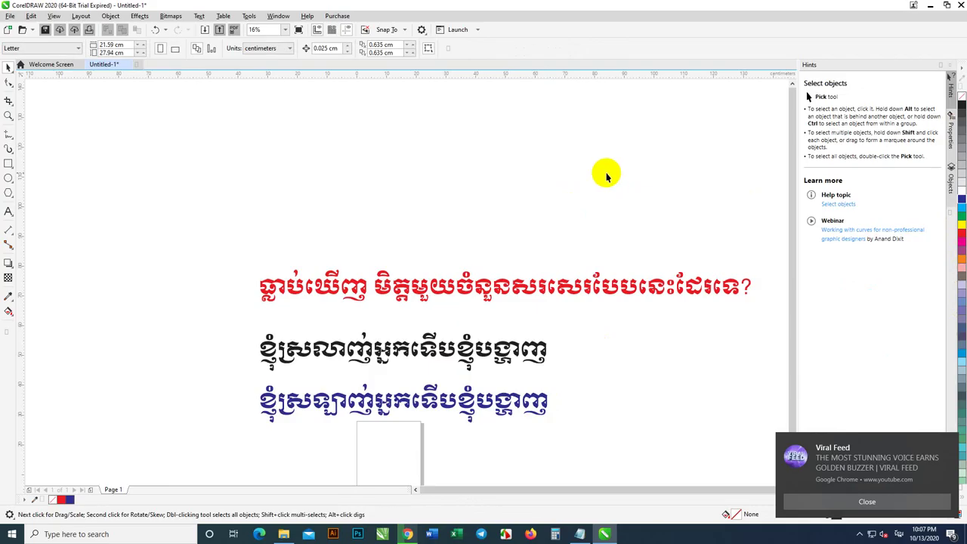
Draw an open C-shaped curve about 86 by 104 cm around the left ends of the text lines with the Pen tool and set its outline to 36 pt
scroll(370, 329, "down", 1)
scroll(472, 359, "up", 1)
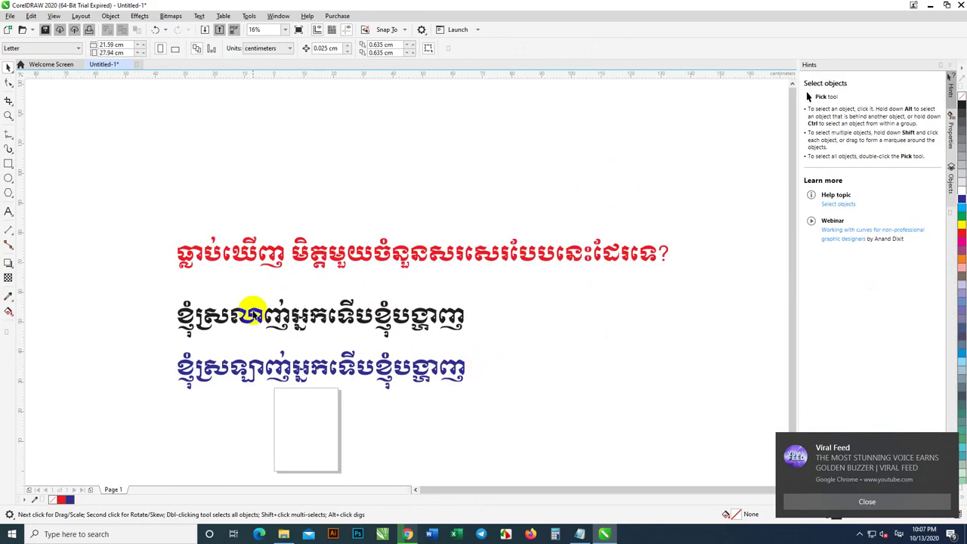
left_click(9, 136)
left_click(31, 167)
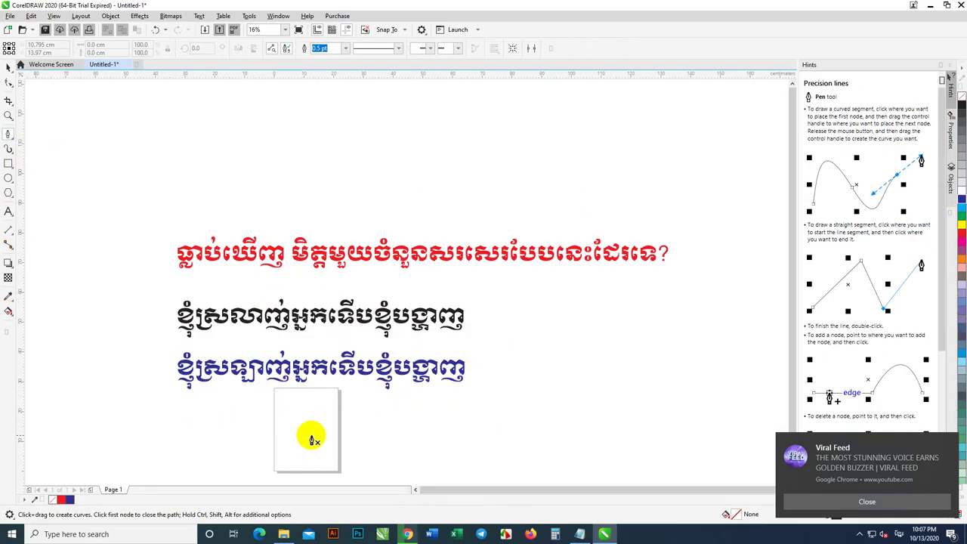
left_click_drag(349, 463, 269, 447)
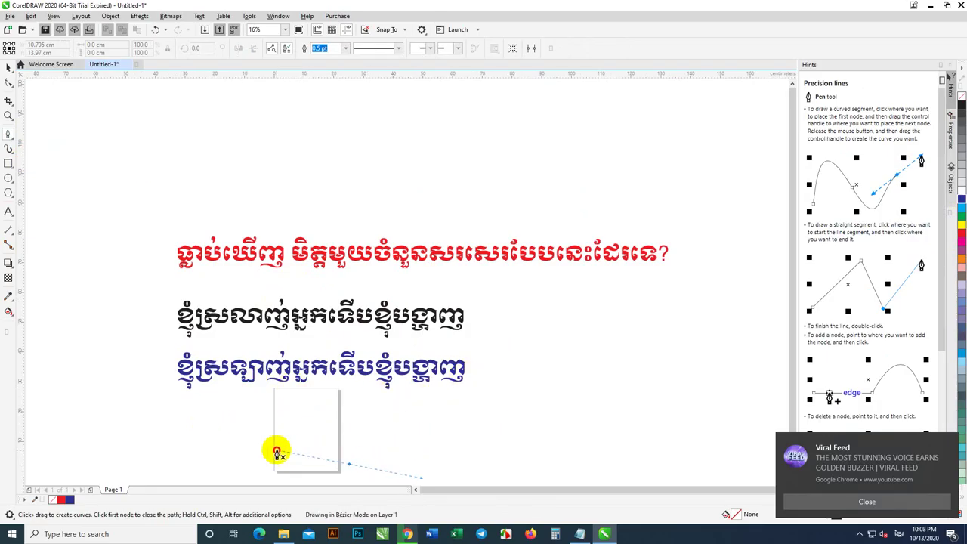
left_click_drag(105, 367, 72, 293)
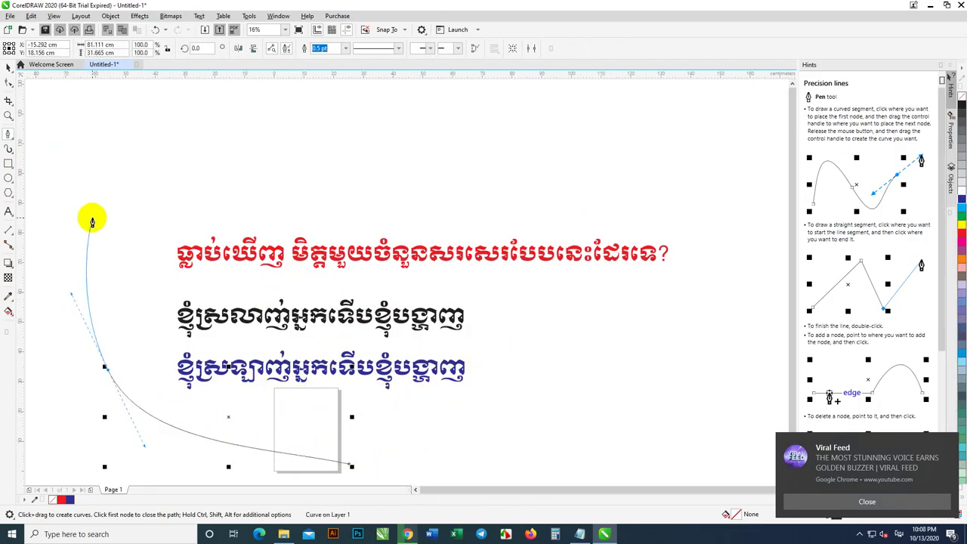
left_click_drag(160, 169, 216, 146)
left_click_drag(317, 185, 346, 221)
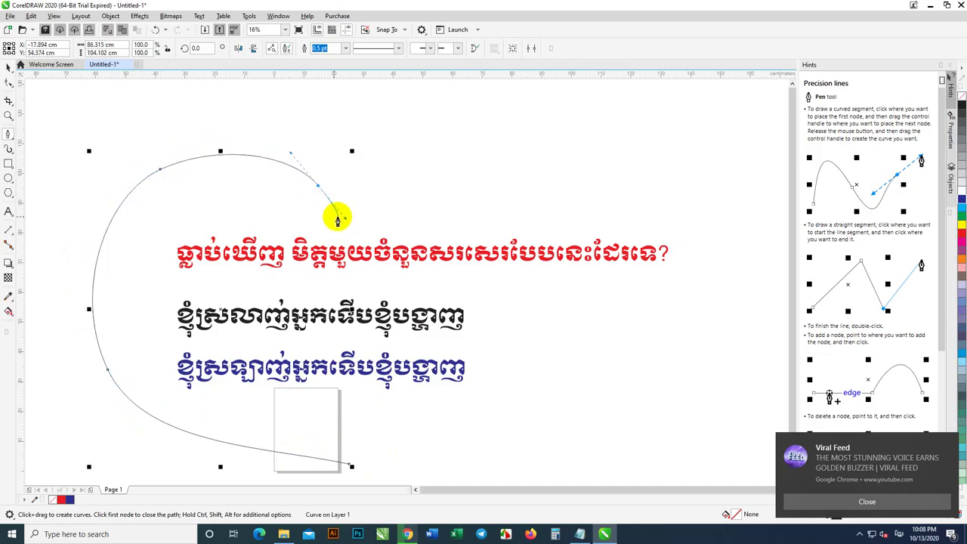
left_click(8, 68)
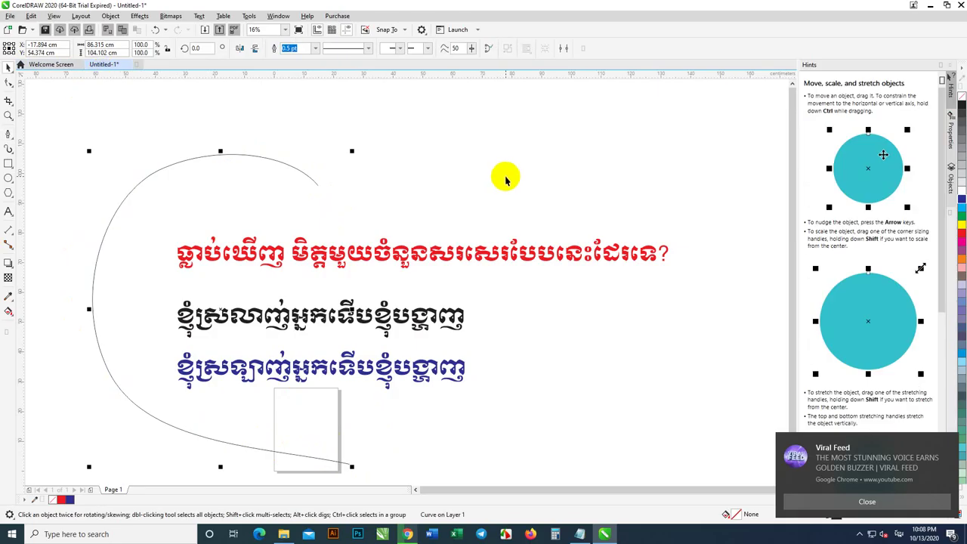
left_click(315, 47)
left_click(293, 164)
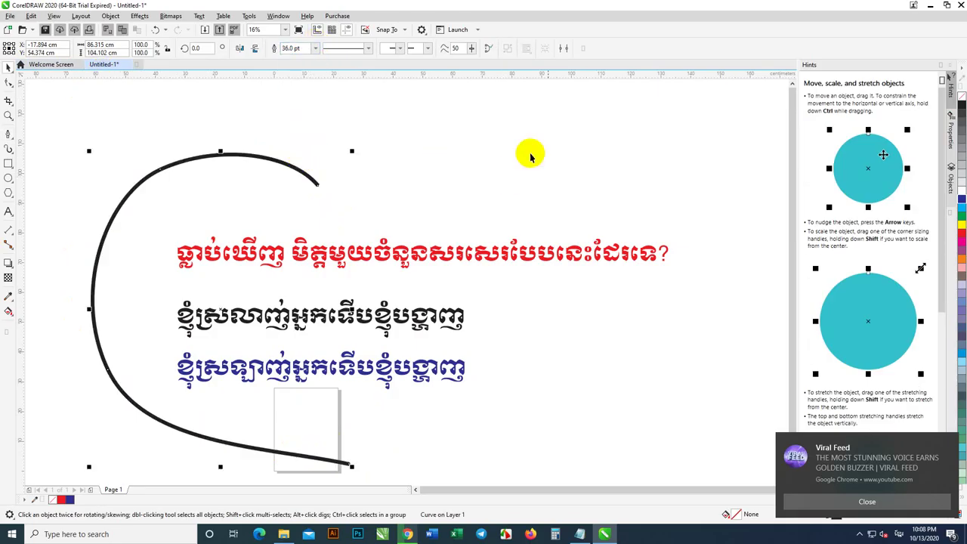
Rotate the thick C-shaped curve about 5 degrees clockwise
scroll(457, 183, "down", 1)
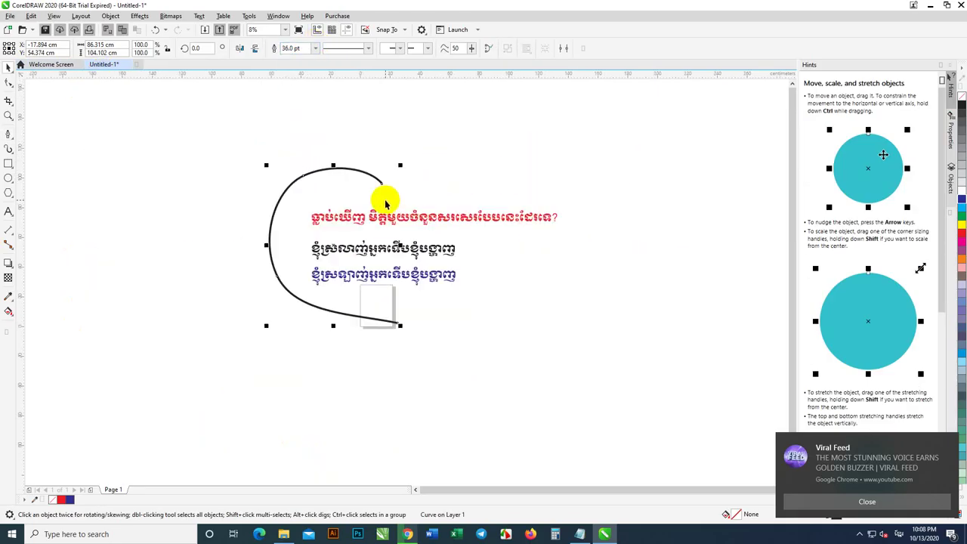
scroll(384, 199, "up", 1)
left_click(370, 157)
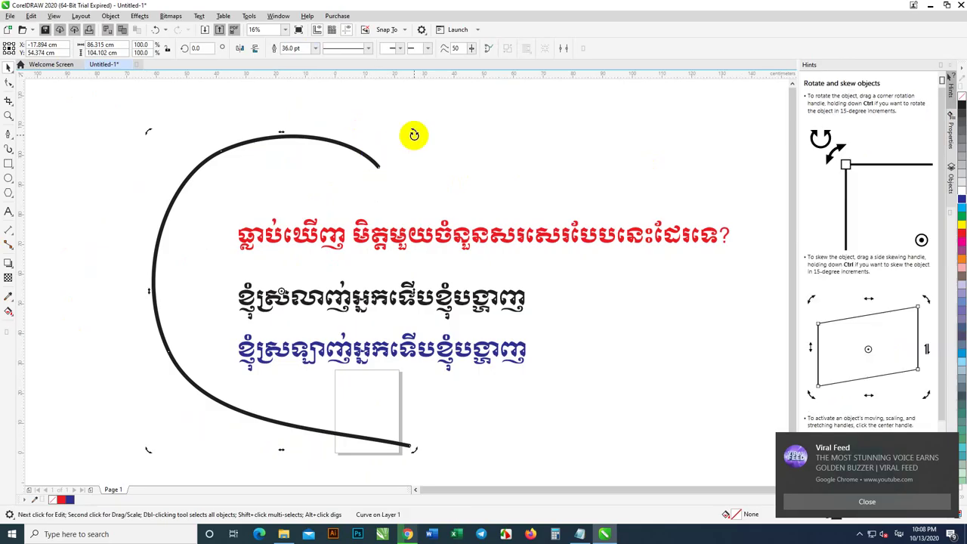
left_click_drag(411, 134, 391, 127)
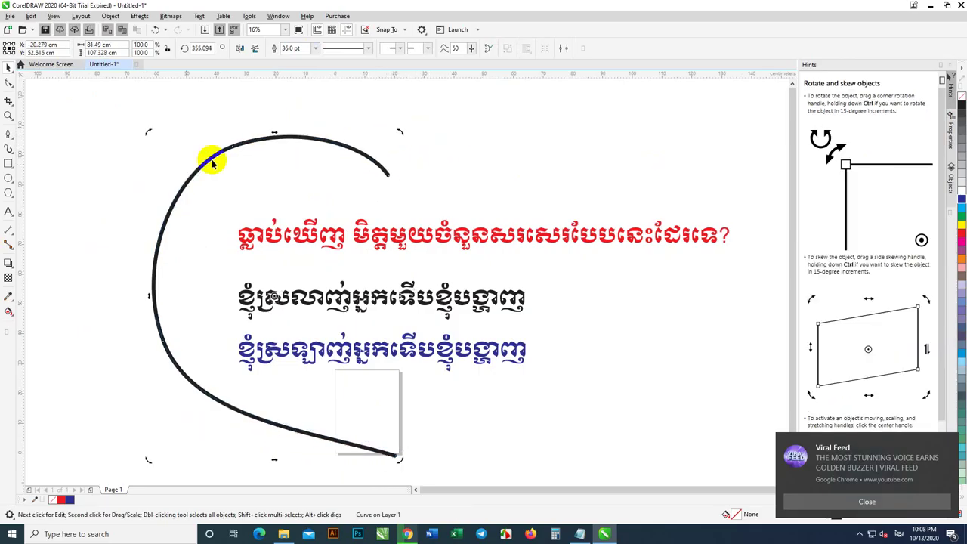
Place a vertical guideline at the curve's upper end and rotate the curve about that end until its lower end meets the guideline
left_click(388, 179)
left_click(357, 148)
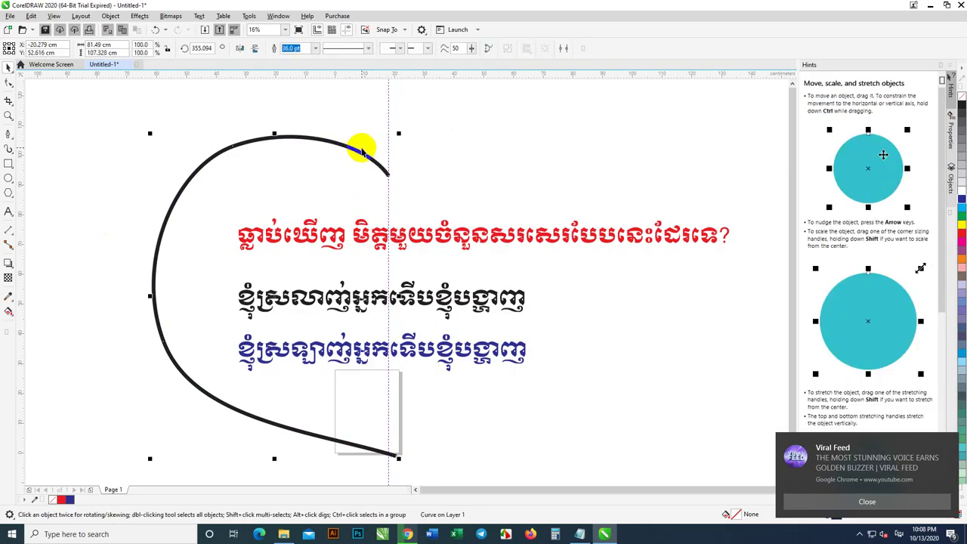
left_click(361, 147)
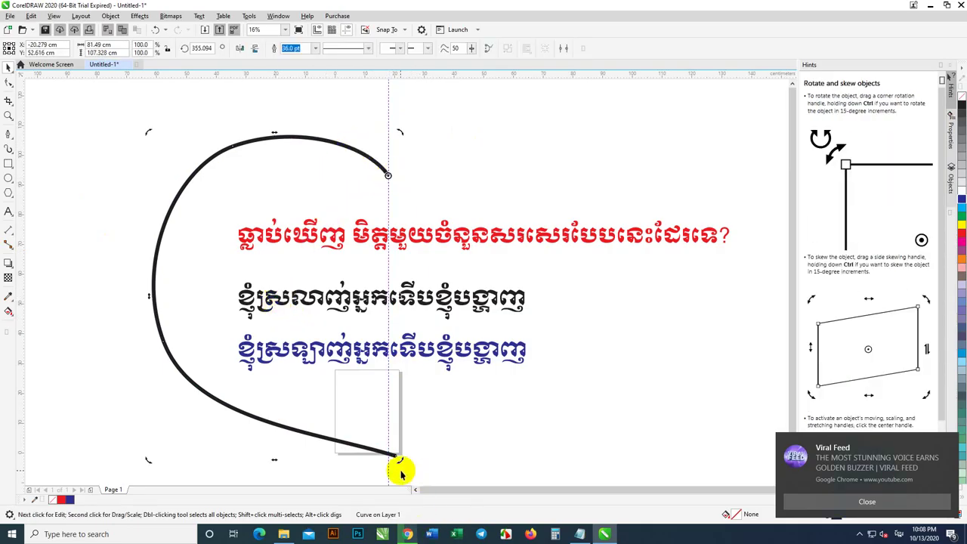
left_click_drag(400, 454, 388, 474)
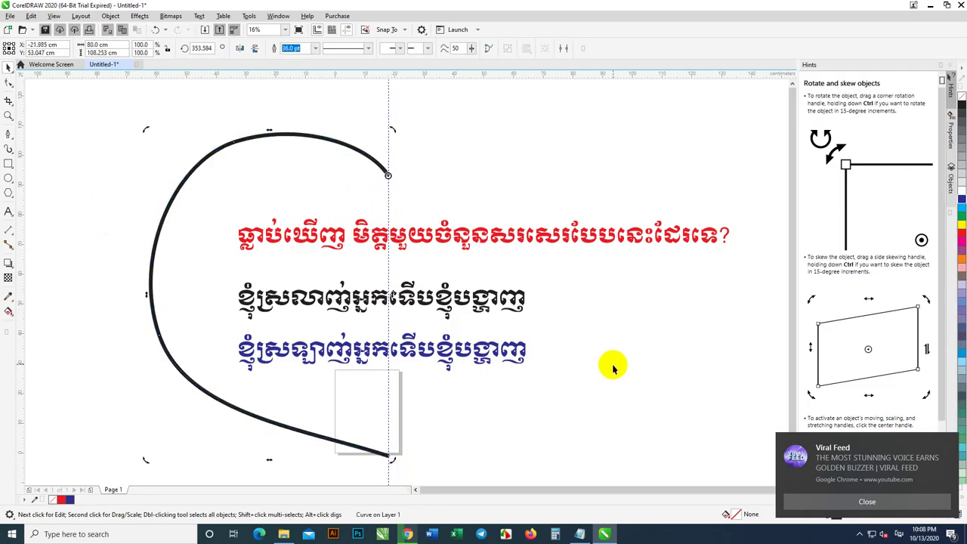
left_click(613, 366)
Draw a closed freeform shape about 220 by 135 cm with the Pen tool, looping around and between the Khmer text lines
scroll(404, 344, "down", 2)
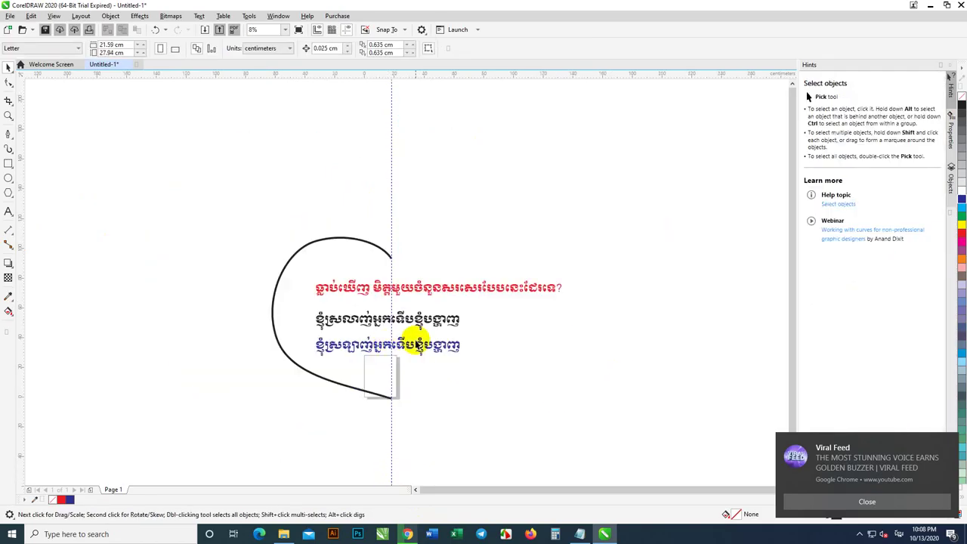
scroll(413, 310, "up", 2)
scroll(413, 310, "up", 1)
scroll(260, 226, "down", 3)
scroll(320, 282, "up", 3)
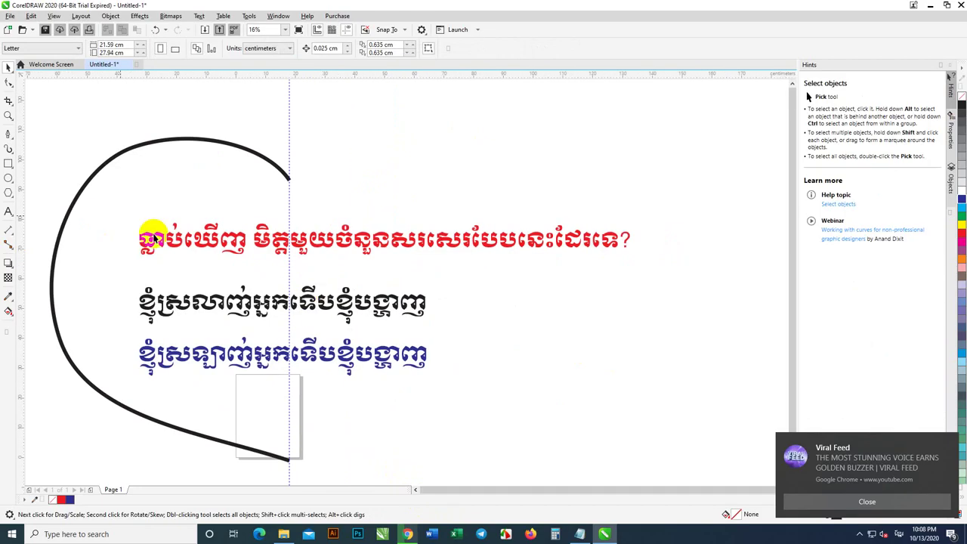
scroll(151, 229, "down", 1)
left_click(9, 134)
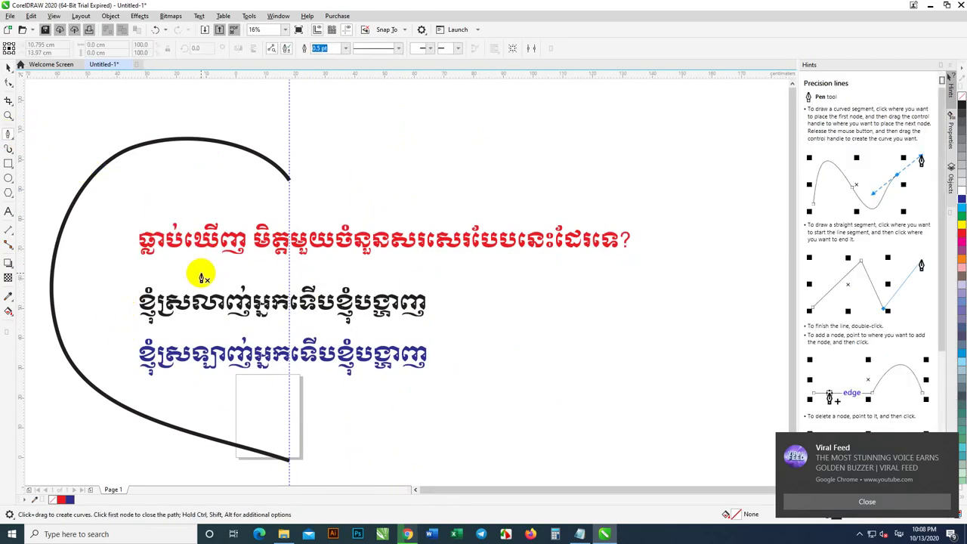
left_click(233, 215)
left_click_drag(371, 158, 448, 153)
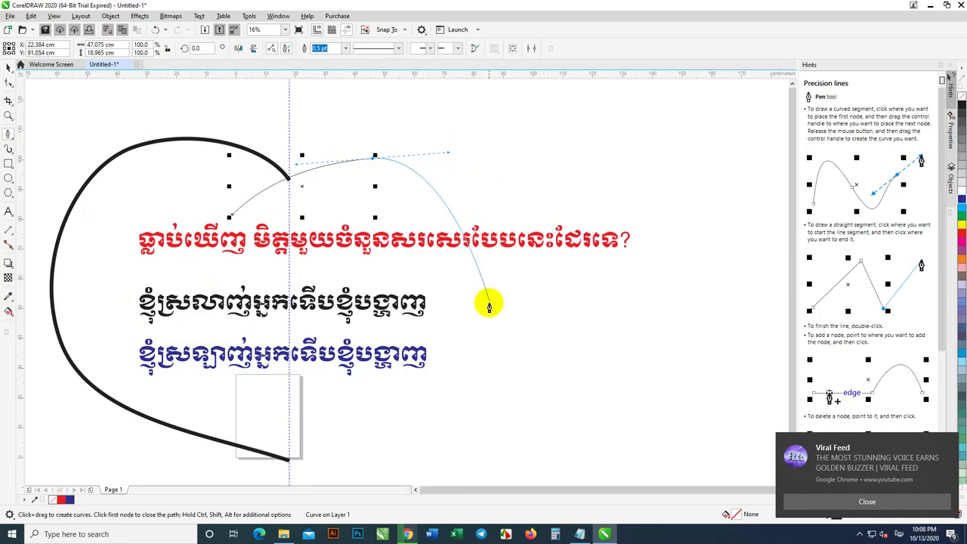
scroll(532, 236, "down", 1)
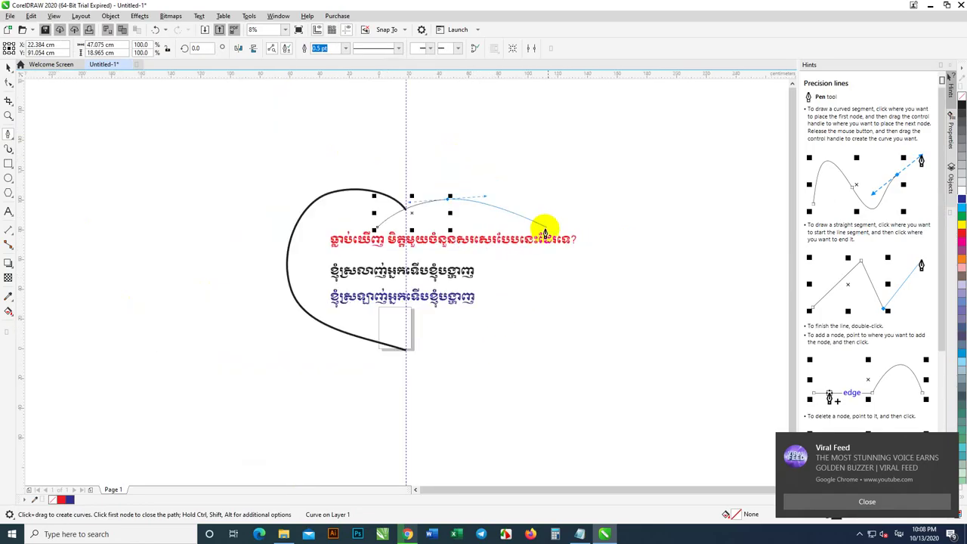
left_click_drag(629, 243, 666, 285)
left_click_drag(514, 398, 419, 404)
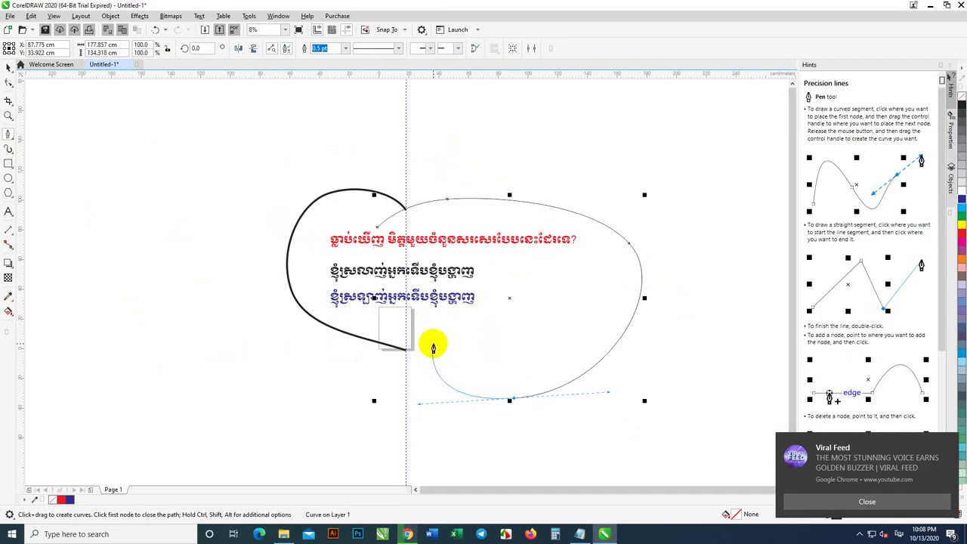
mouse_move(432, 341)
left_mouse_down()
mouse_move(412, 317)
mouse_move(353, 327)
mouse_move(346, 309)
left_mouse_up()
left_click_drag(469, 318, 557, 319)
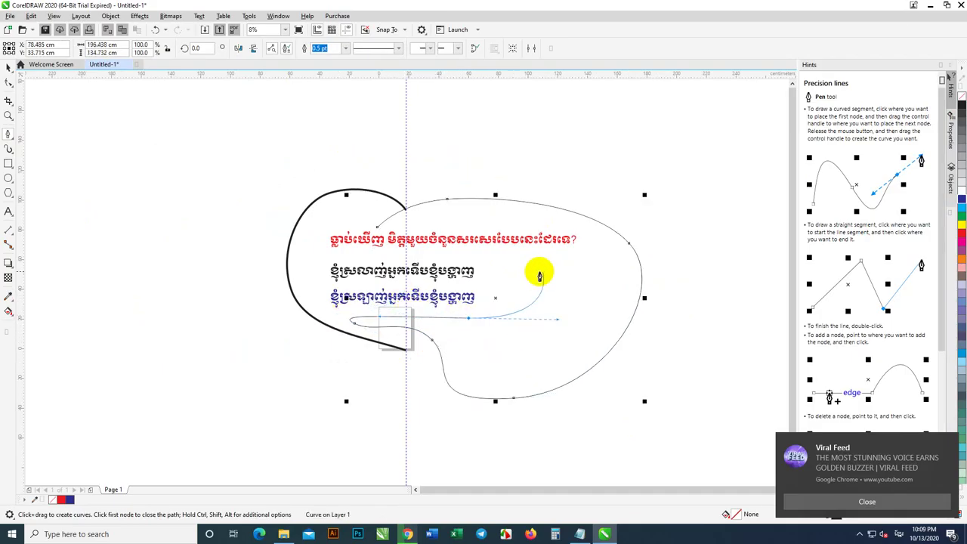
left_click_drag(503, 276, 315, 258)
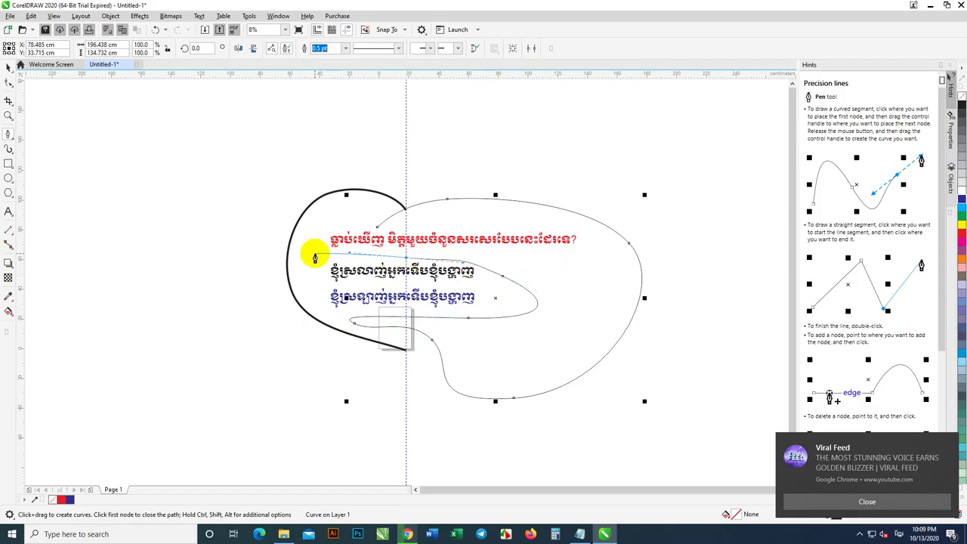
left_click_drag(344, 219, 377, 226)
left_click(377, 226)
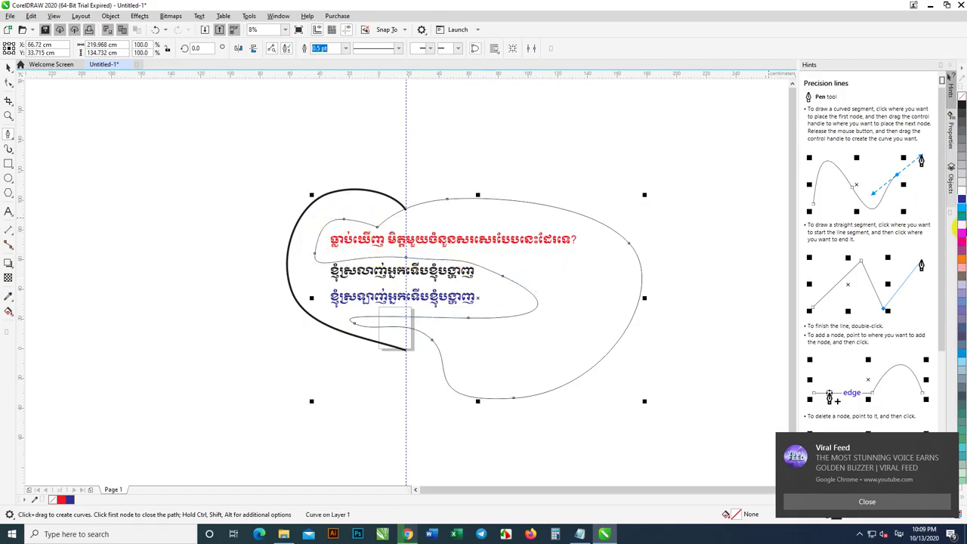
Fill the closed freeform shape with light grey, remove its outline, and leave the shape selected
left_click(961, 172)
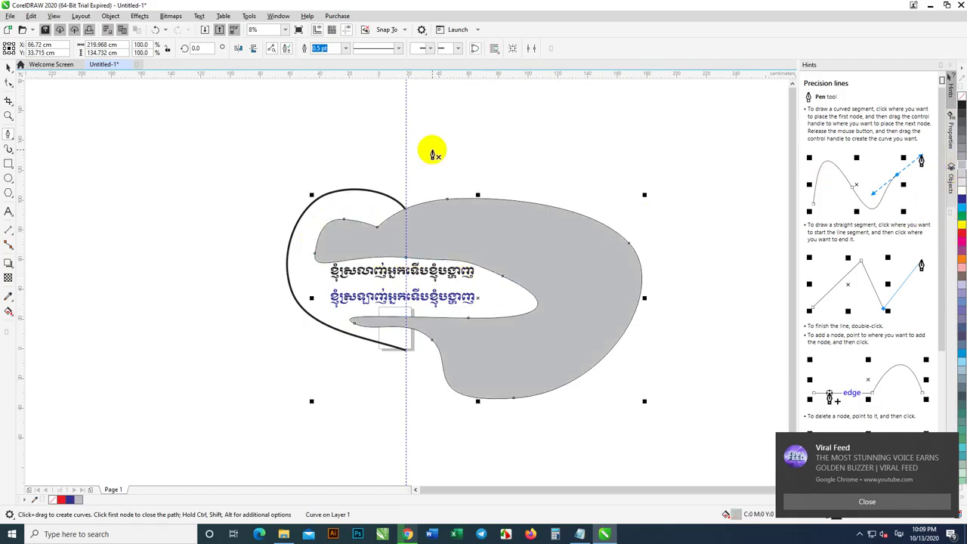
left_click(7, 66)
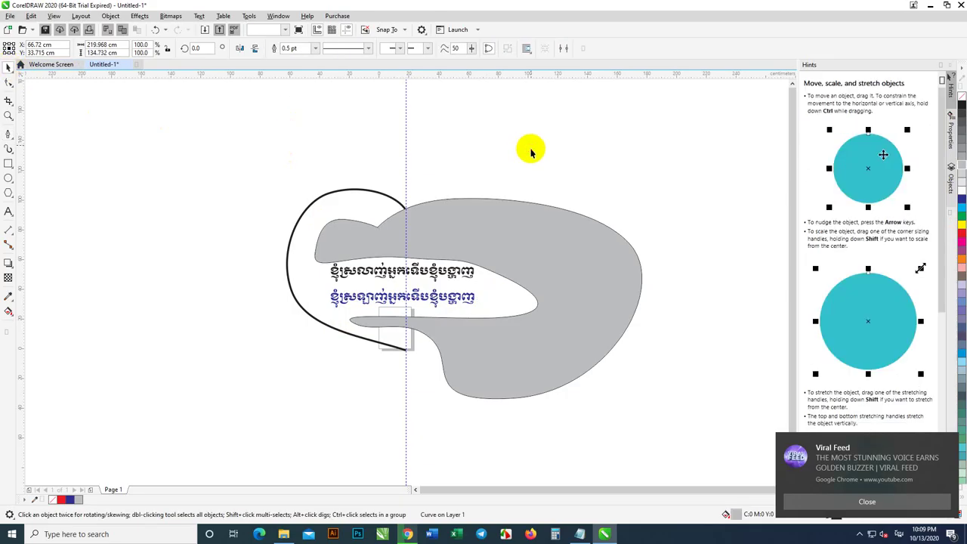
left_click(518, 242)
right_click(960, 83)
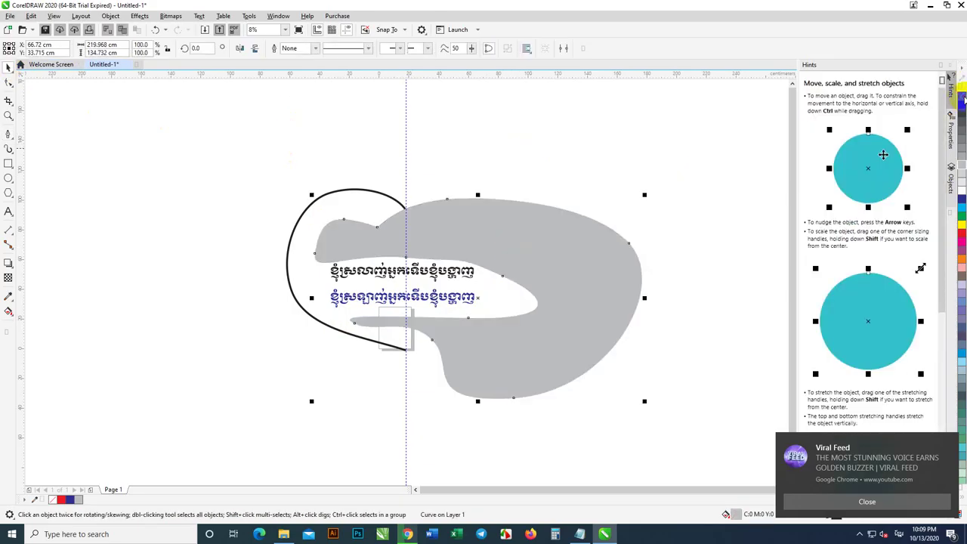
left_click(615, 151)
left_click(508, 248)
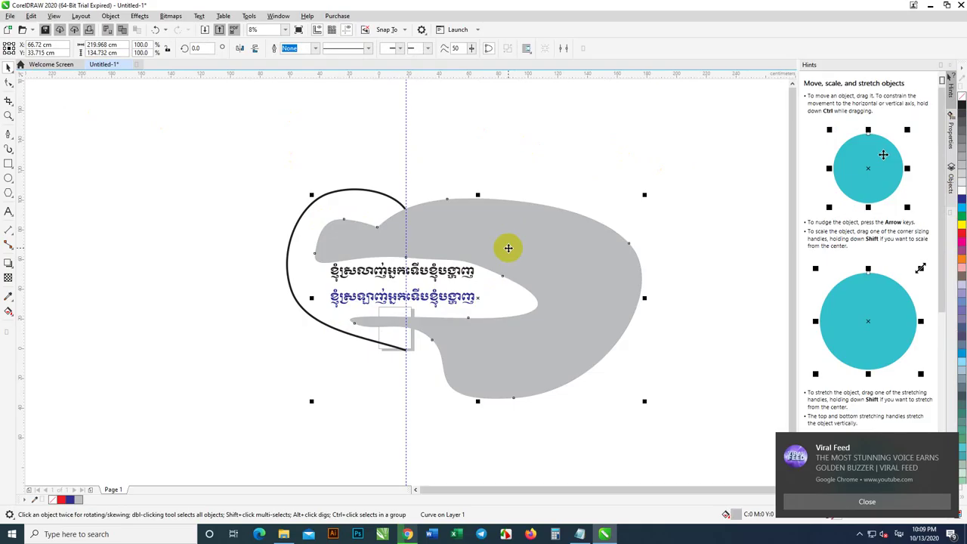
Send the light grey freeform shape to the back of the layer, behind the Khmer text, and deselect it
right_click(515, 237)
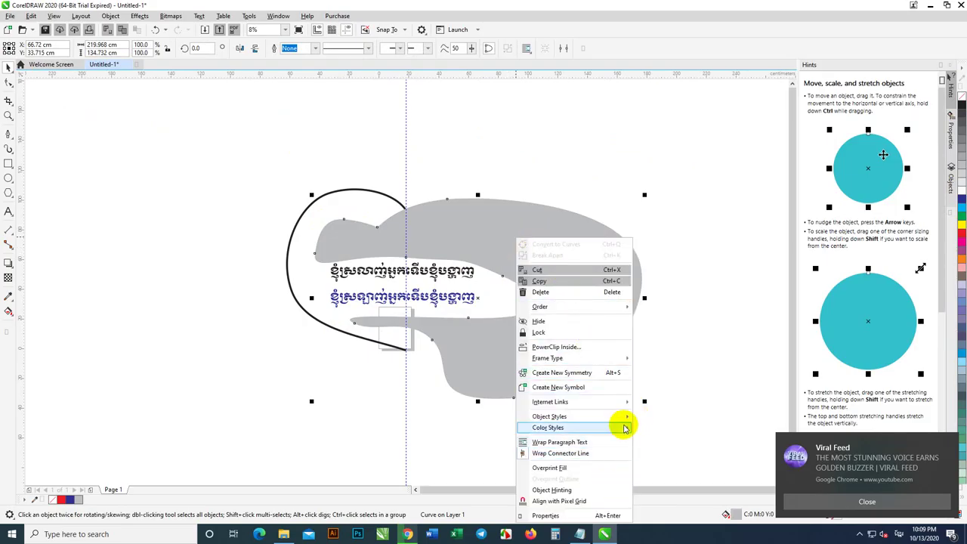
mouse_move(624, 417)
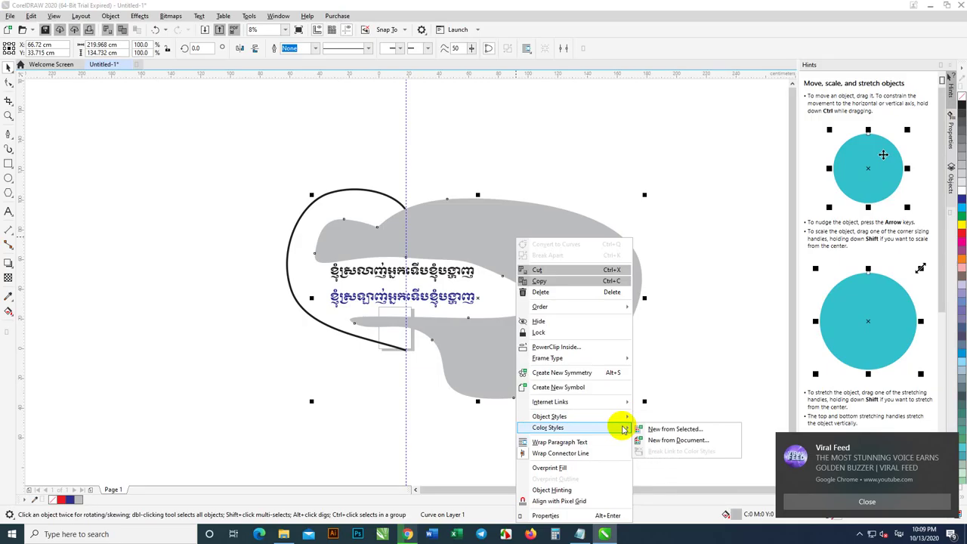
mouse_move(573, 307)
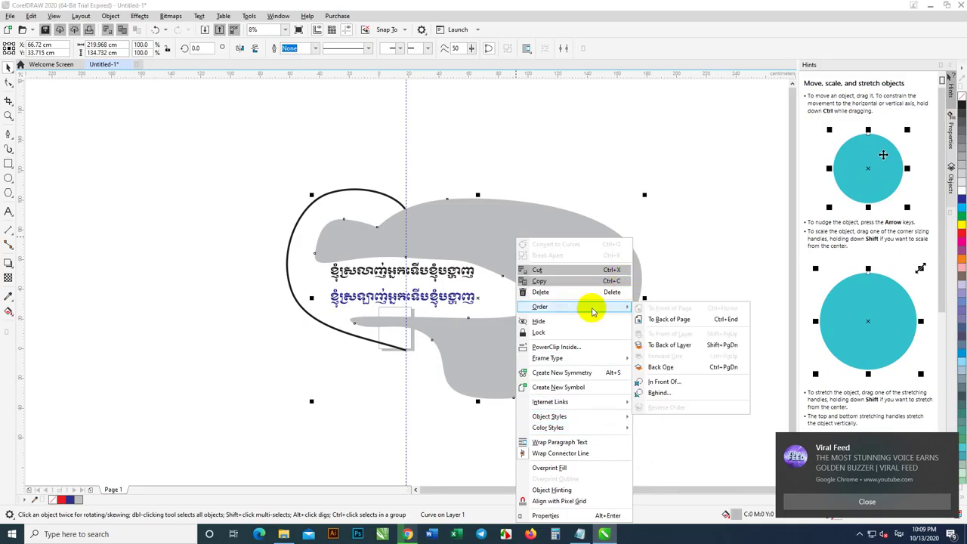
left_click(730, 344)
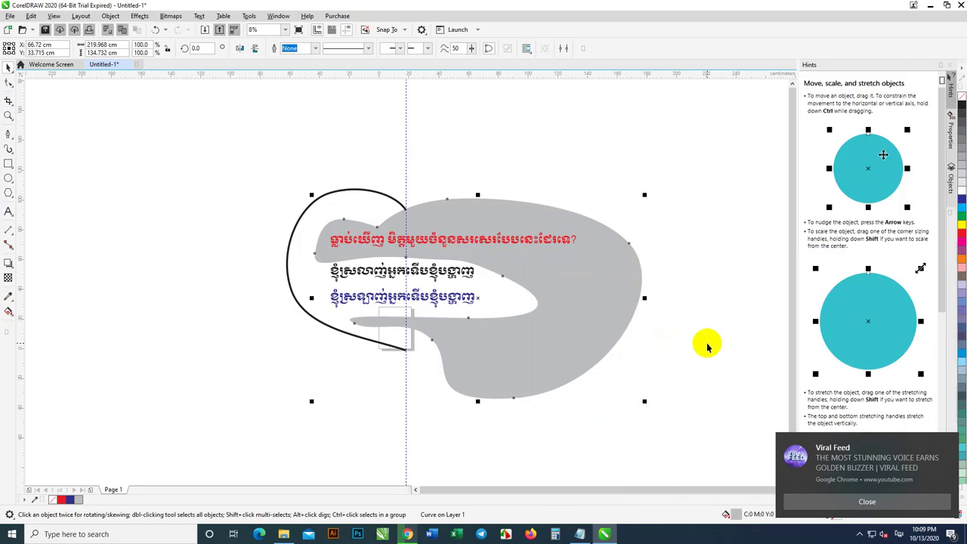
left_click(708, 346)
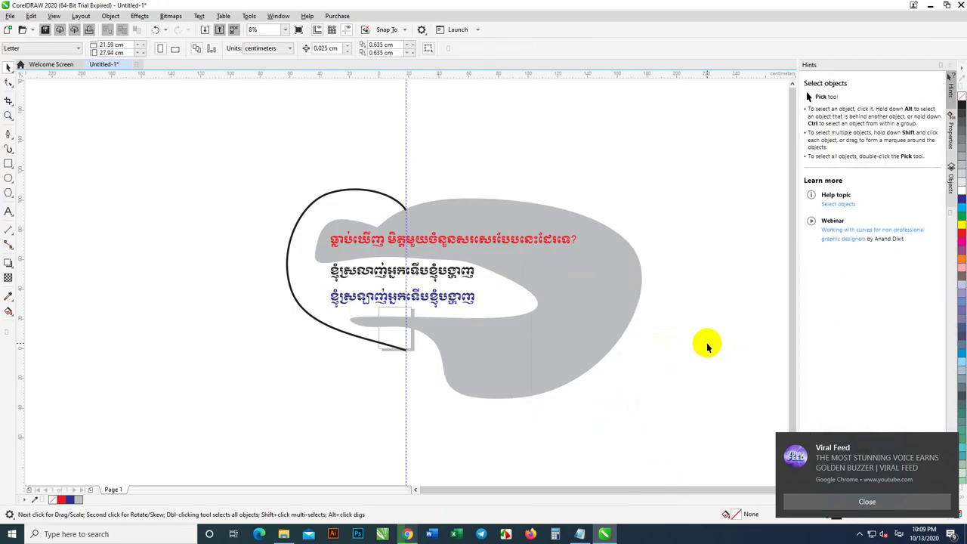
Open the thick C-shaped curve for node editing and convert its outline to an object
left_click(389, 200)
scroll(332, 193, "up", 2)
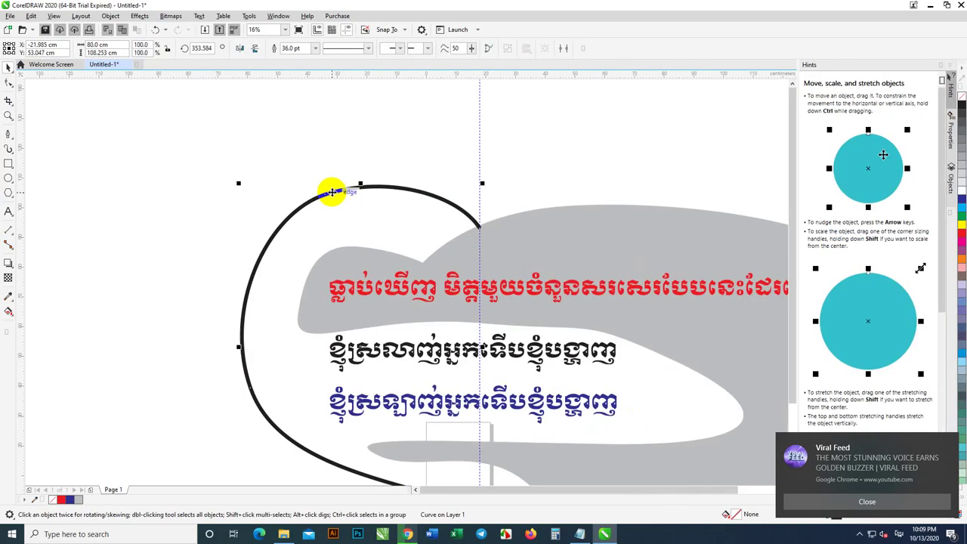
scroll(333, 193, "up", 2)
double_click(330, 191)
scroll(514, 266, "down", 4)
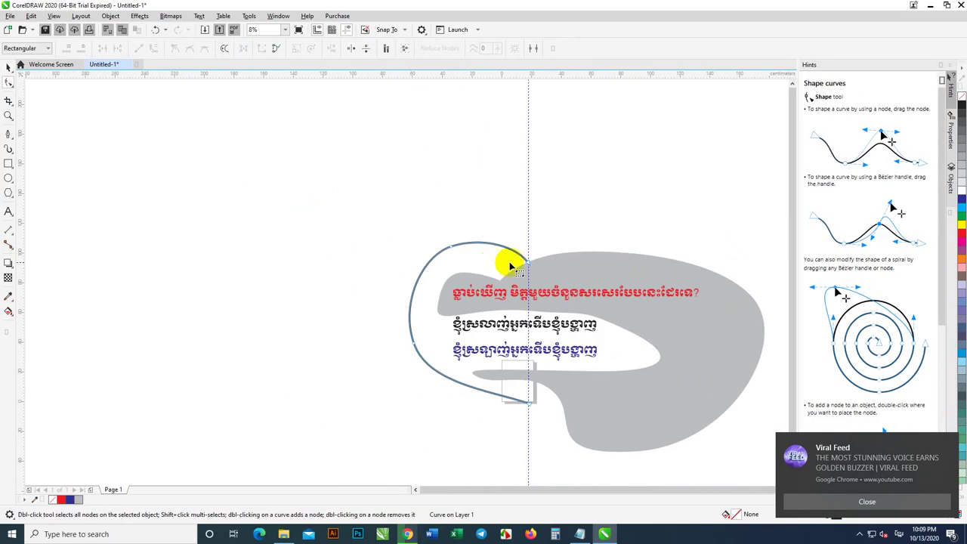
scroll(519, 389, "up", 2)
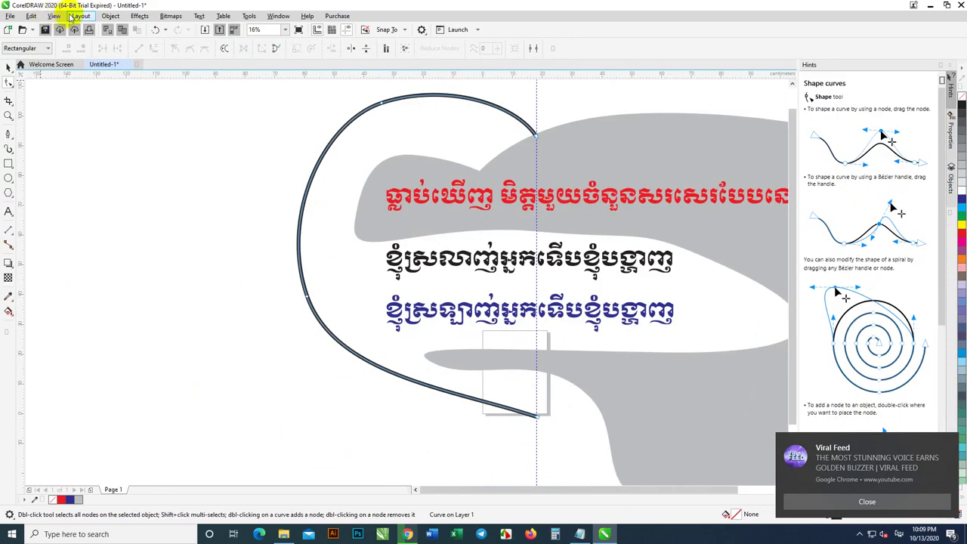
left_click(111, 16)
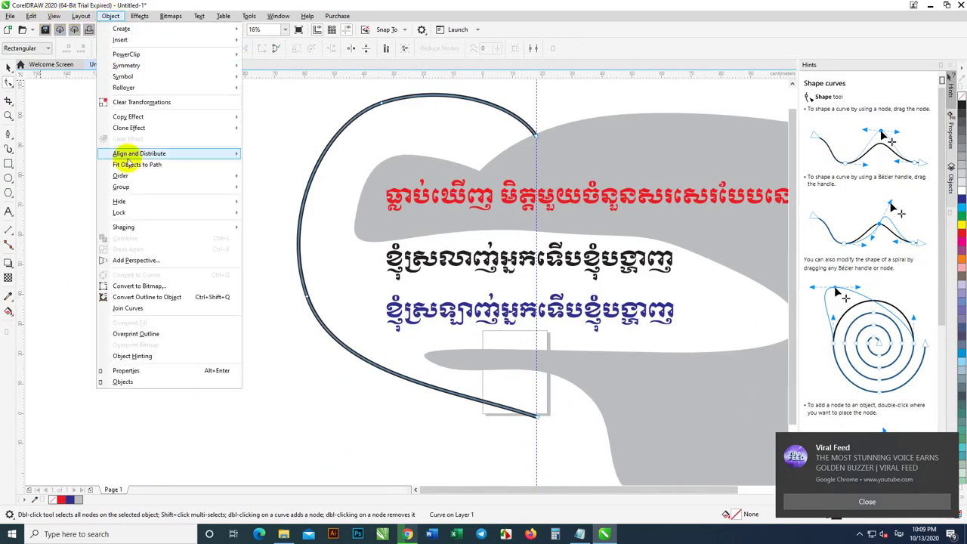
left_click(148, 299)
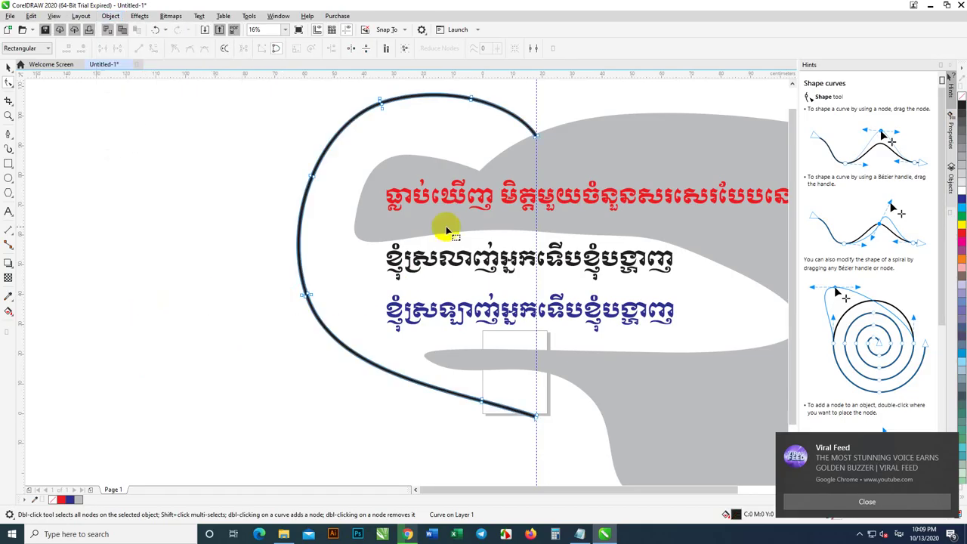
Reshape the converted C-shaped outline by pulling four of its nodes inward across the Khmer text into black wedges, and deselect it
left_click(381, 106)
mouse_move(383, 105)
left_mouse_down()
mouse_move(410, 144)
mouse_move(395, 112)
left_mouse_up()
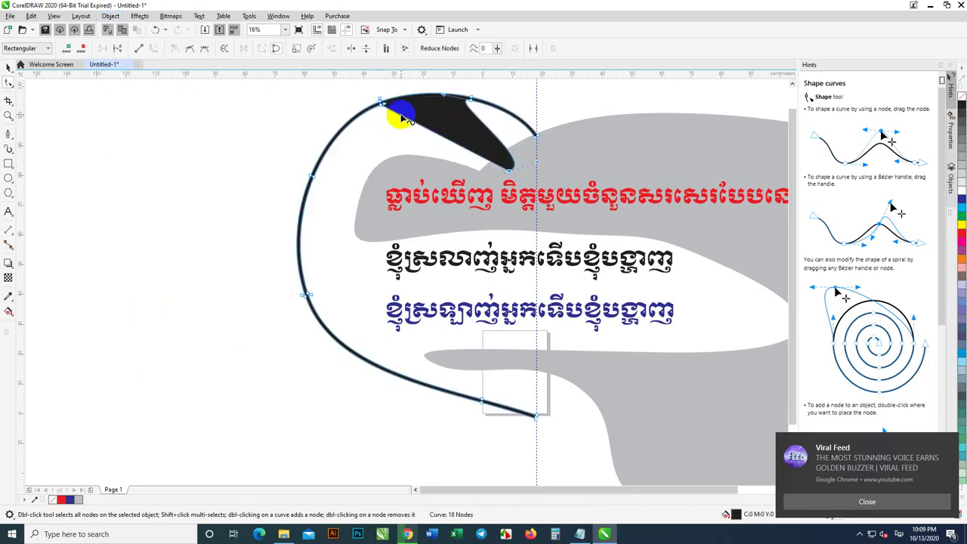
left_click_drag(317, 184, 450, 200)
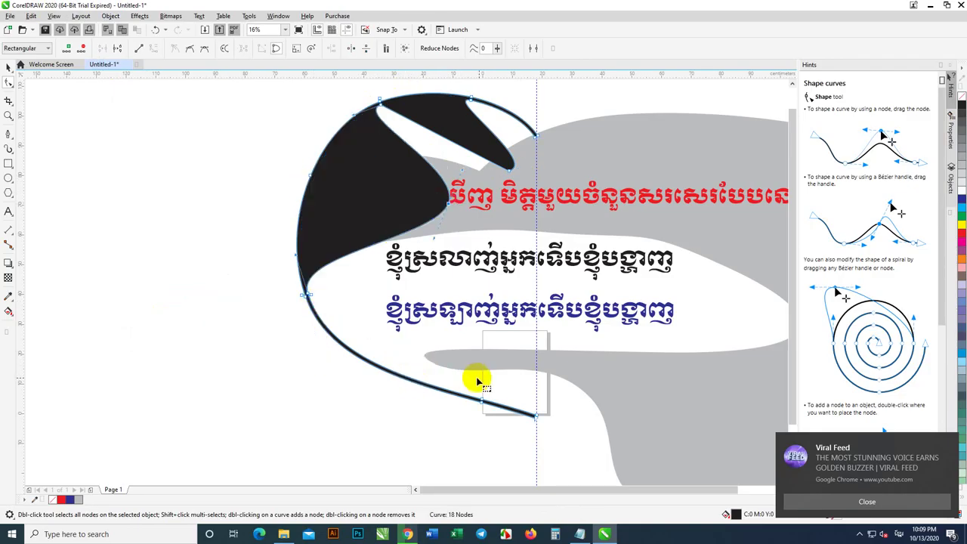
left_click_drag(484, 401, 506, 241)
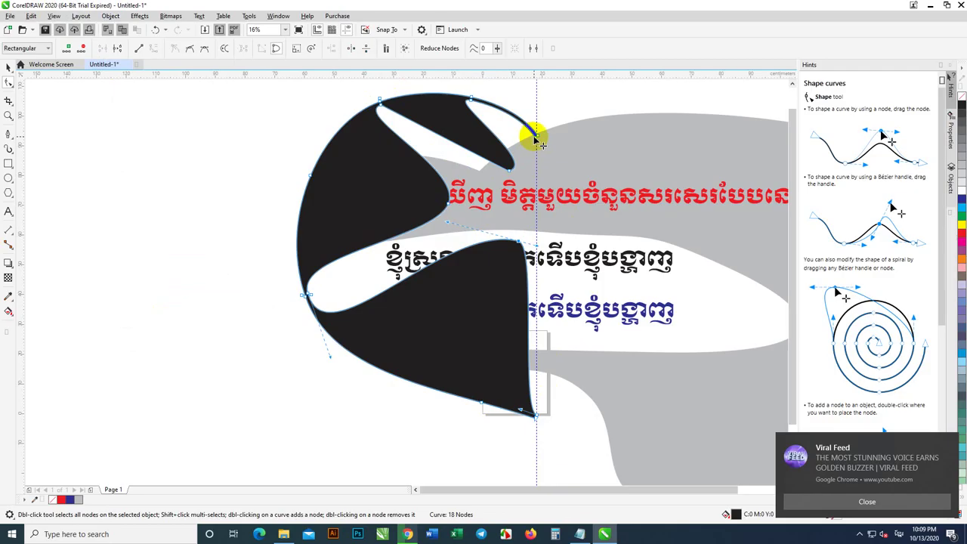
left_click_drag(536, 139, 608, 329)
scroll(429, 192, "down", 2)
scroll(429, 192, "up", 5)
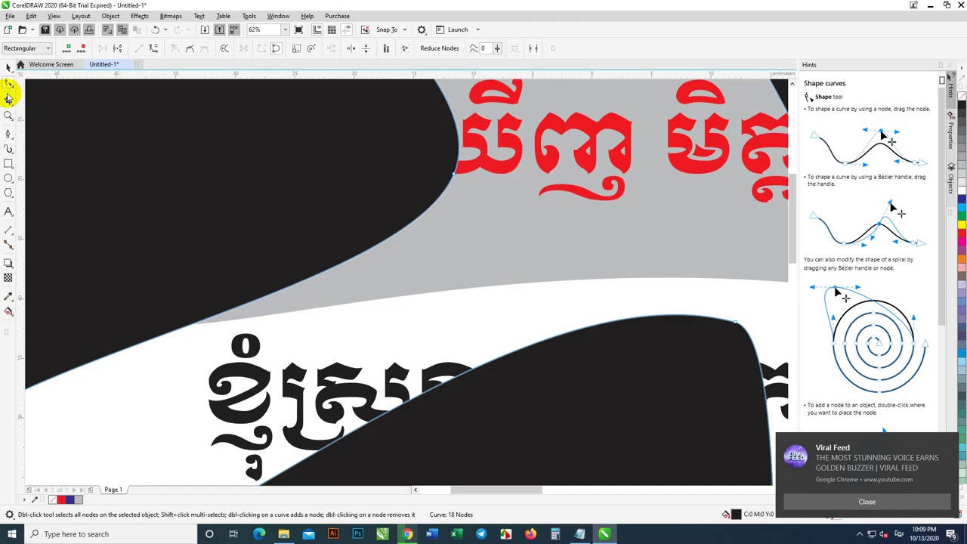
scroll(412, 279, "down", 3)
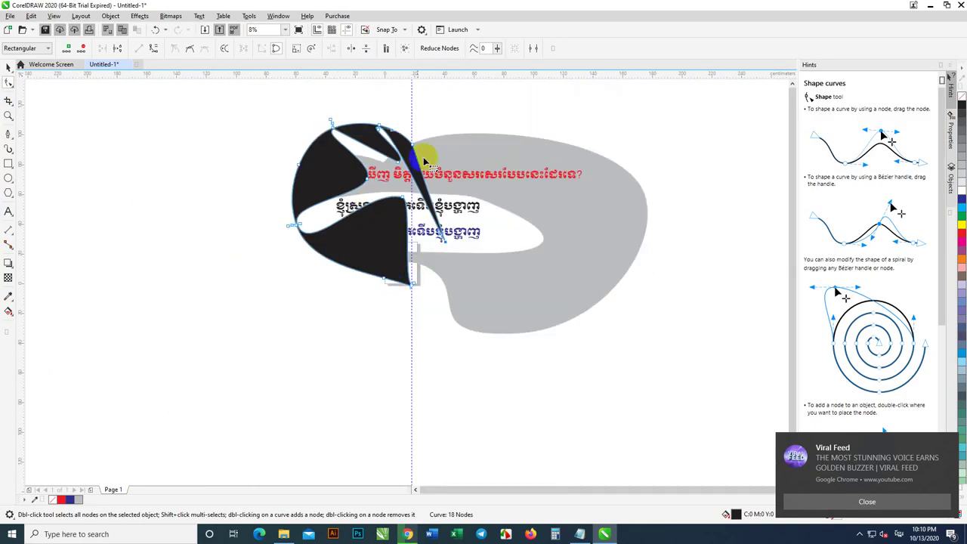
left_click(9, 67)
left_click(325, 158)
left_click(242, 110)
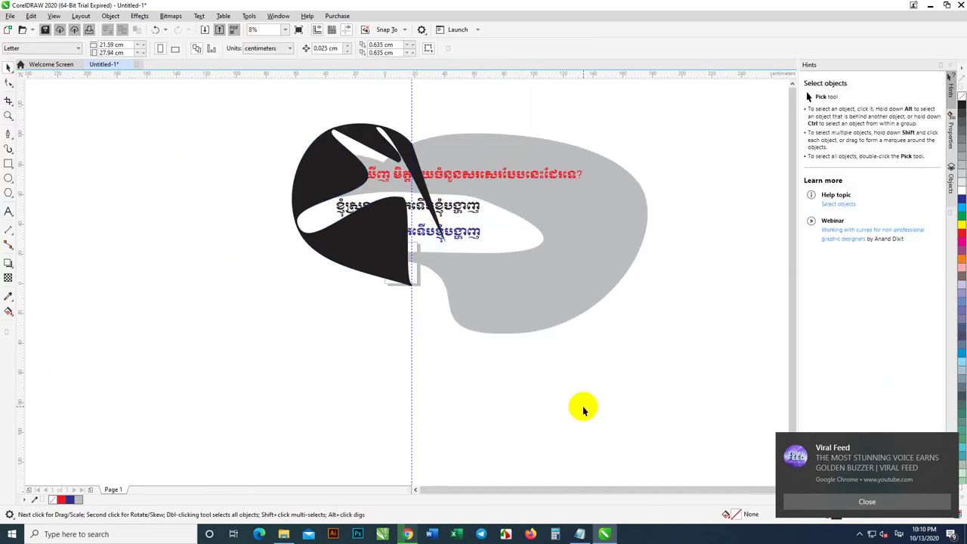
Switch to Notepad, move its window off the drawing and add the line "នៅពេលខ្ញុំធ្វើការងារនេះហើយតែមិនអាចរក្សាទុកបានឡើយព្រោះ"
left_click(579, 534)
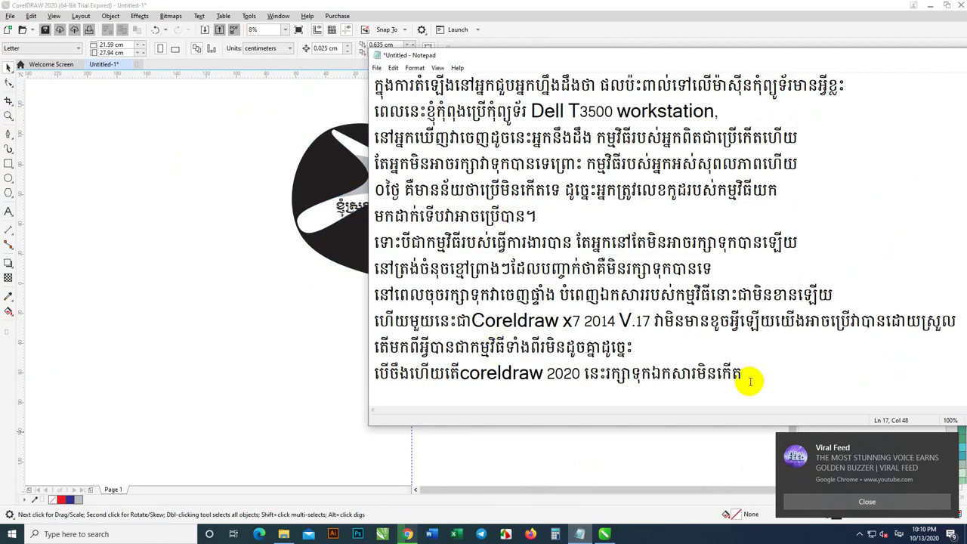
key("Return")
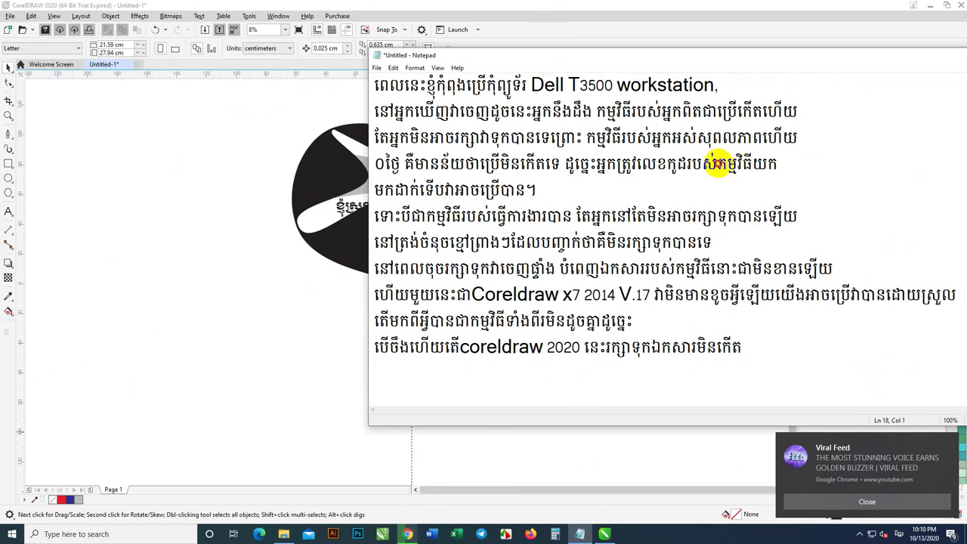
left_click_drag(582, 63, 746, 64)
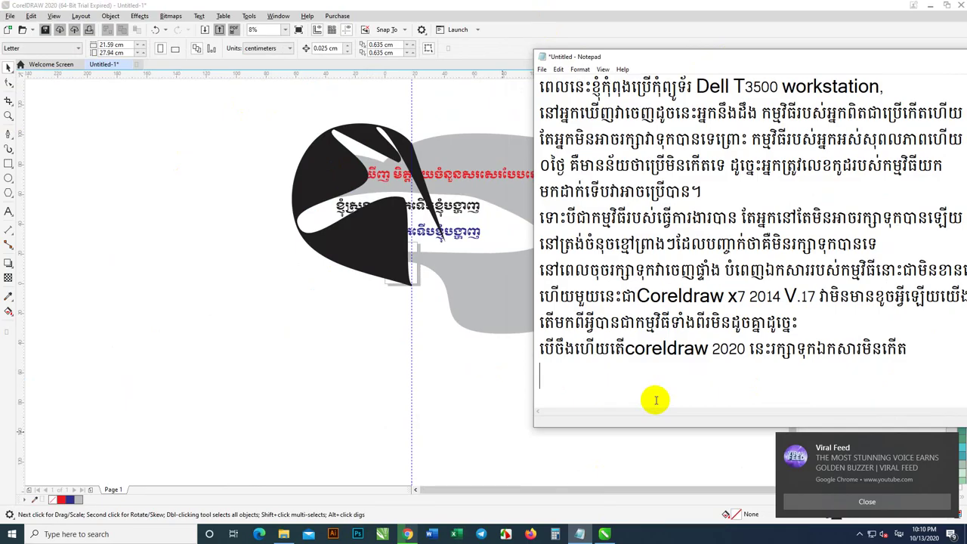
type("នៅពេលខ្ញុំ")
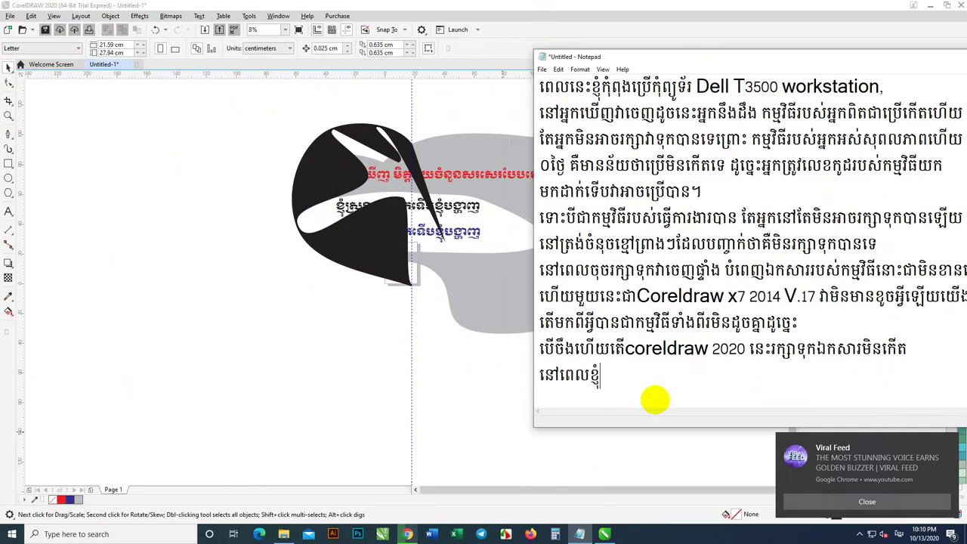
type("ធ្វើការងា")
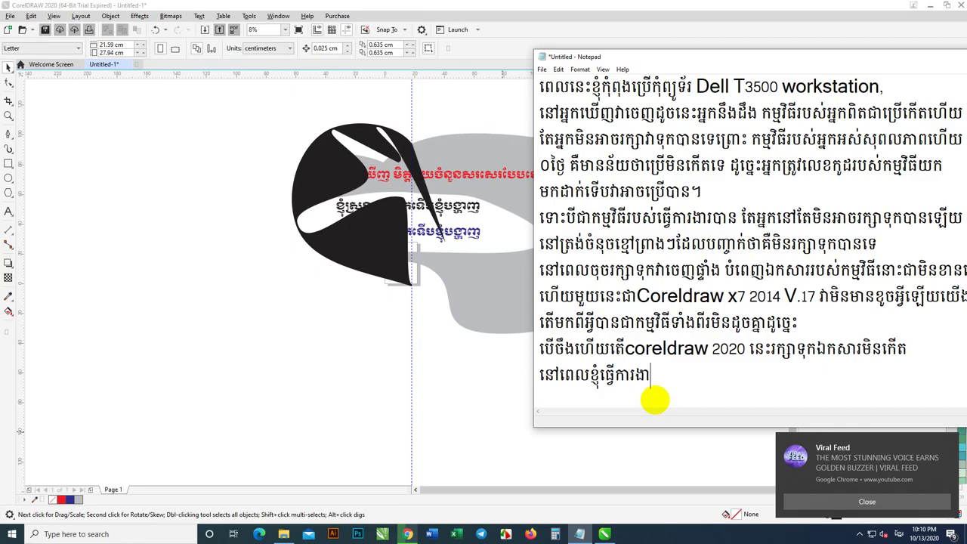
type("រនេះហើយ")
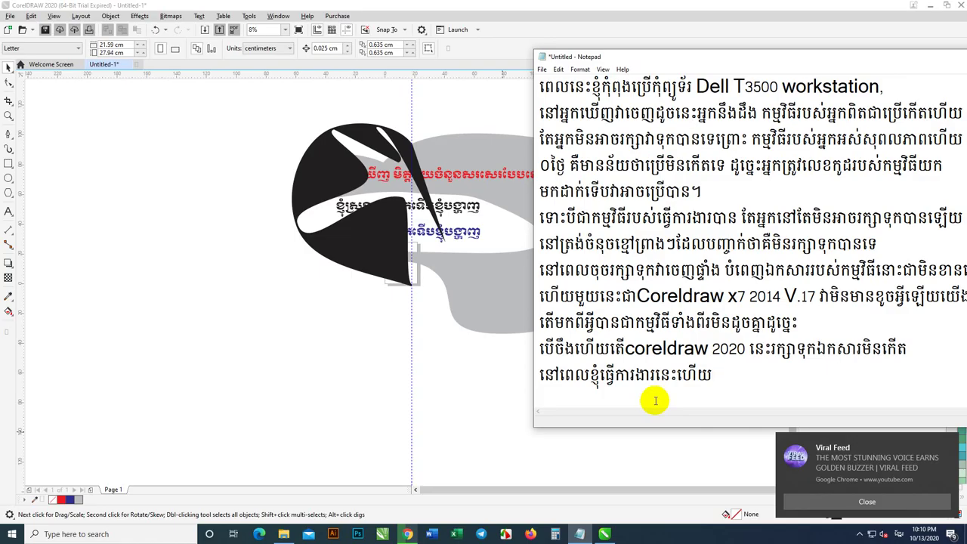
type("តែមិនអាចរ")
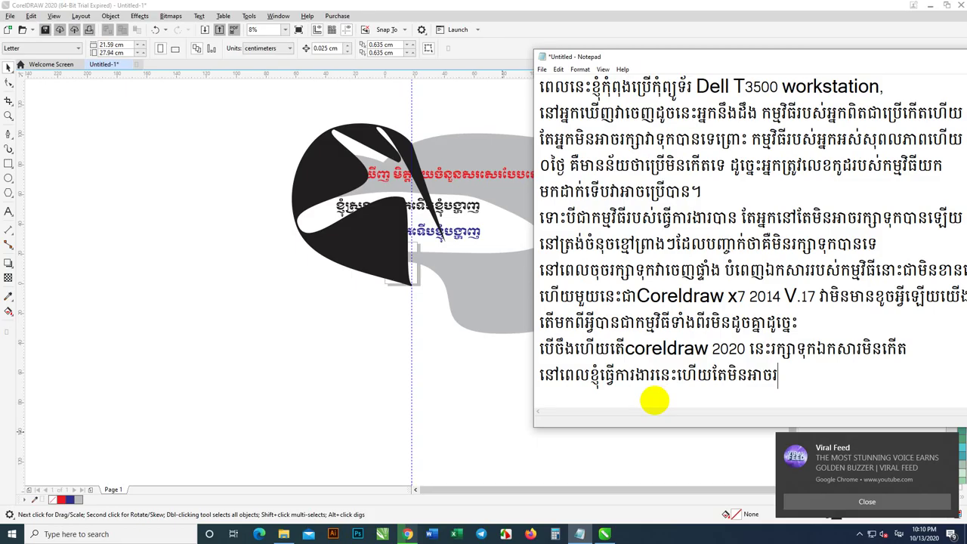
type("ក្សាទុកបាន")
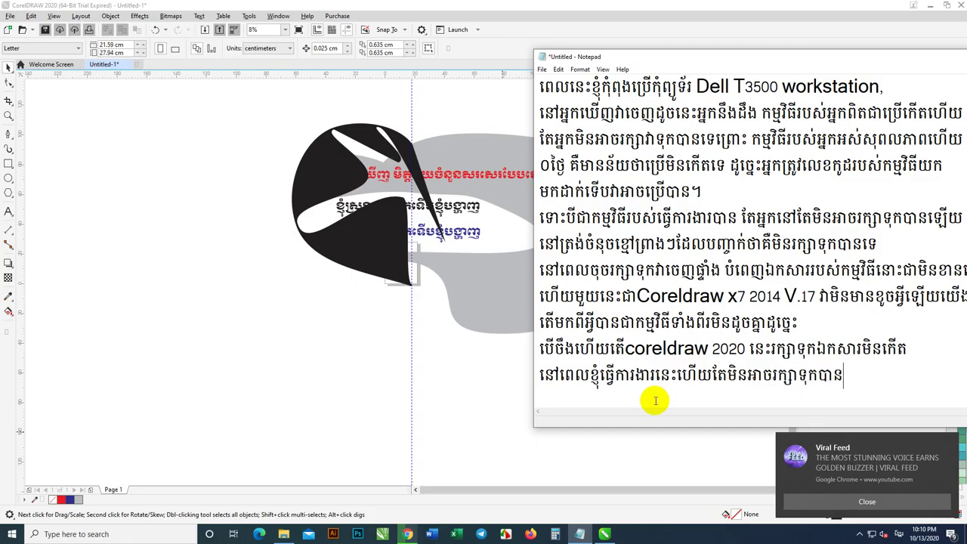
type("ឡើយព្រោះ")
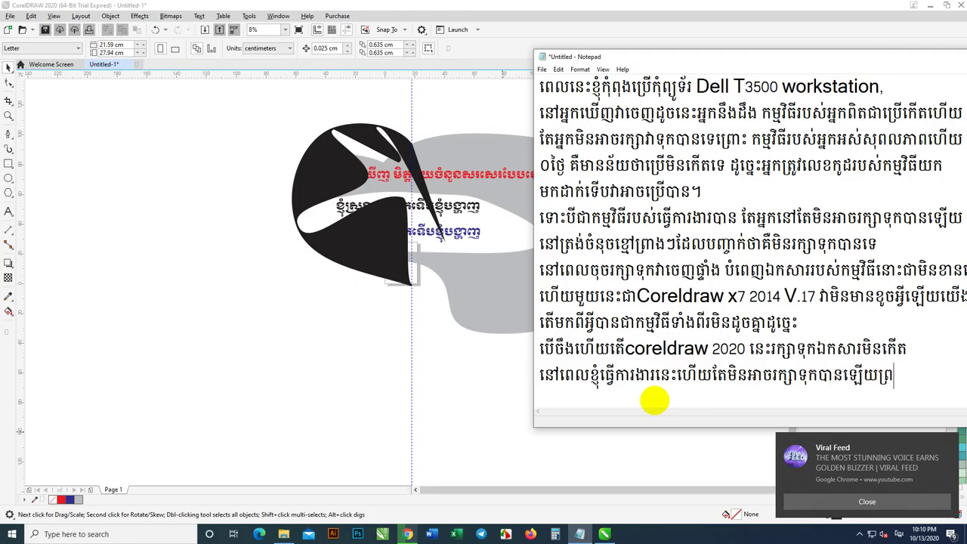
Add a new line to the note reading "តែកម្មវិធីខូចអស់"
key("Return")
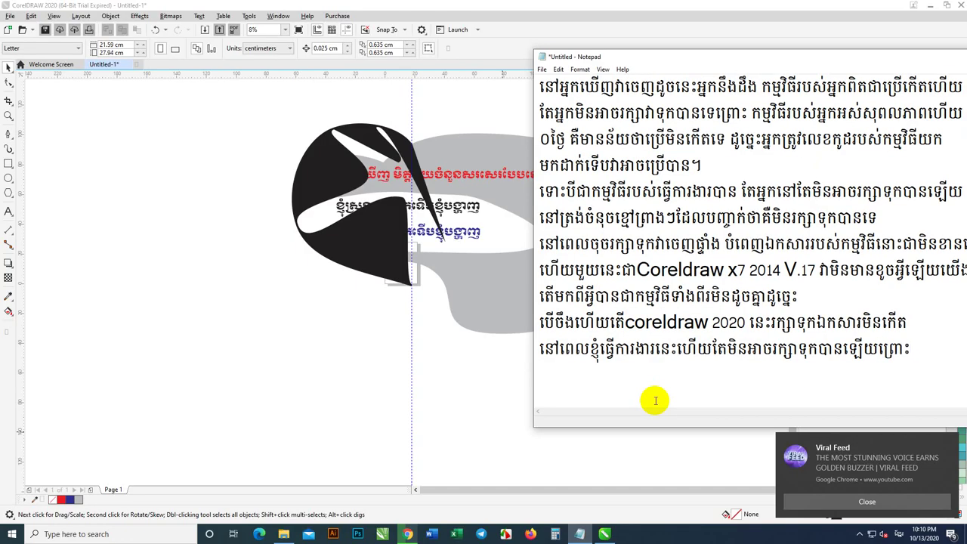
type("តែកម្មវិធី")
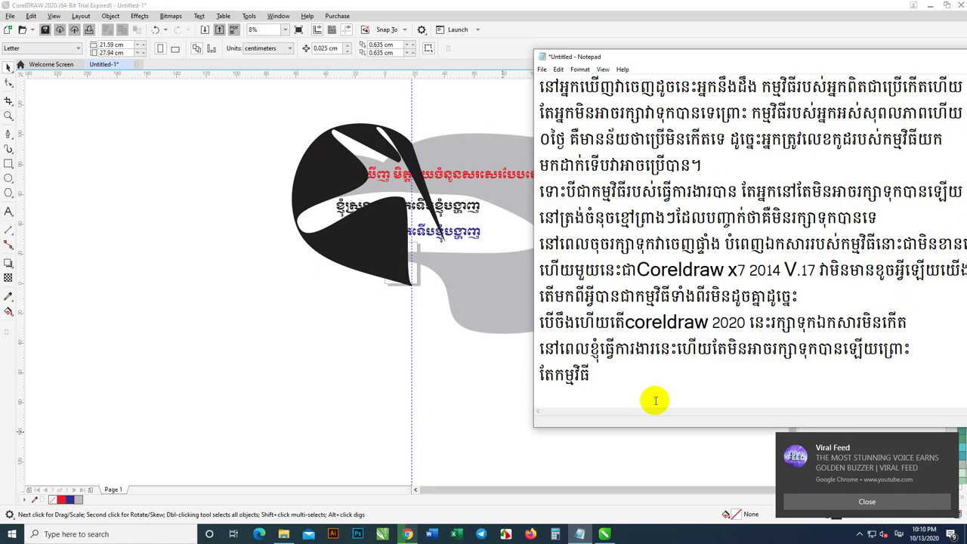
type("ខូចអស់")
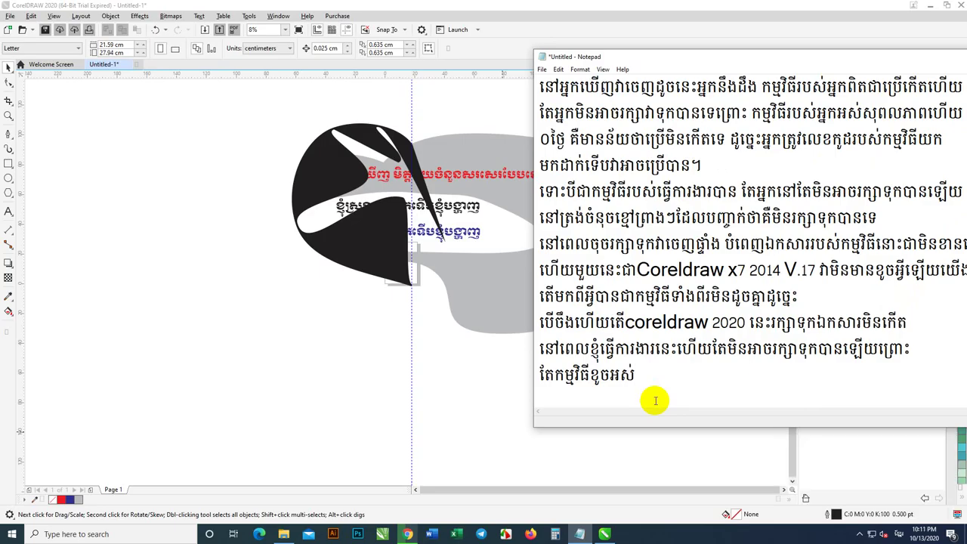
Switch to CorelDRAW, try to save the drawing and move the trial notice aside to make room for the note
left_click(484, 14)
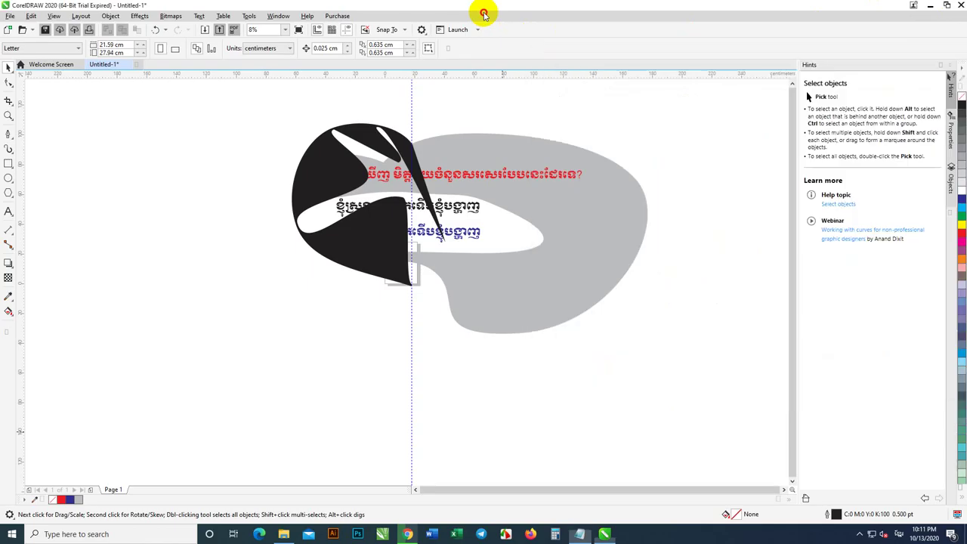
left_click(20, 15)
left_click(59, 113)
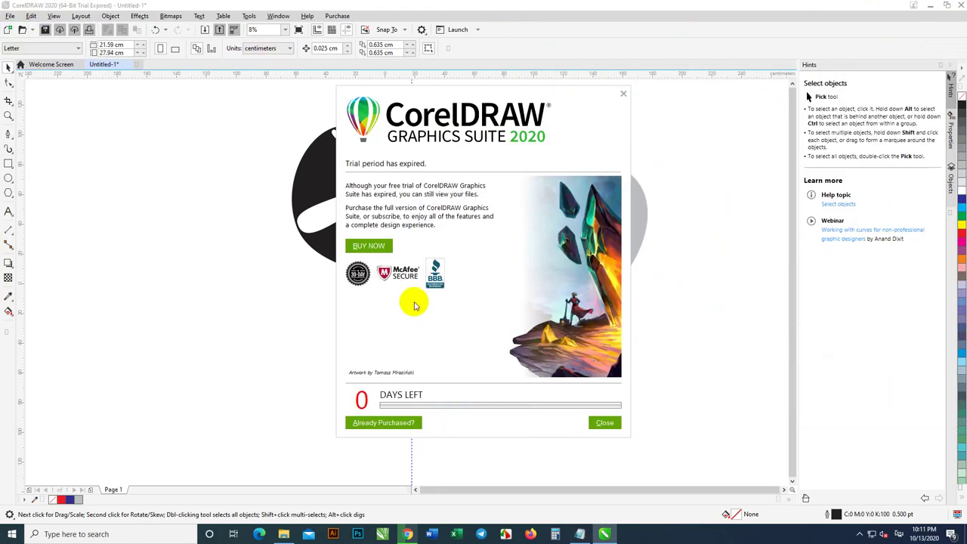
left_click_drag(485, 95, 256, 86)
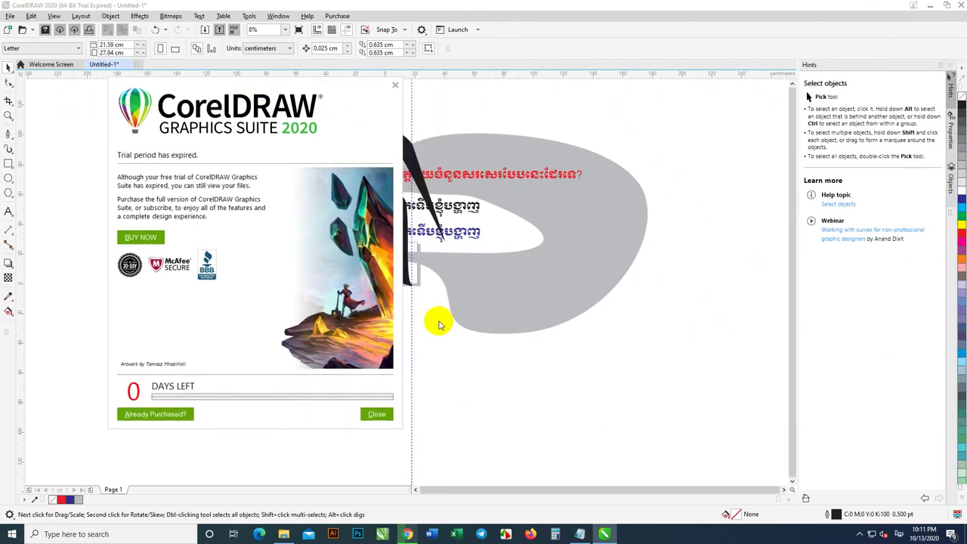
Switch to Notepad, continue the last line with "វាមិនរក្សាទុកទេ" and start a new line
left_click(579, 534)
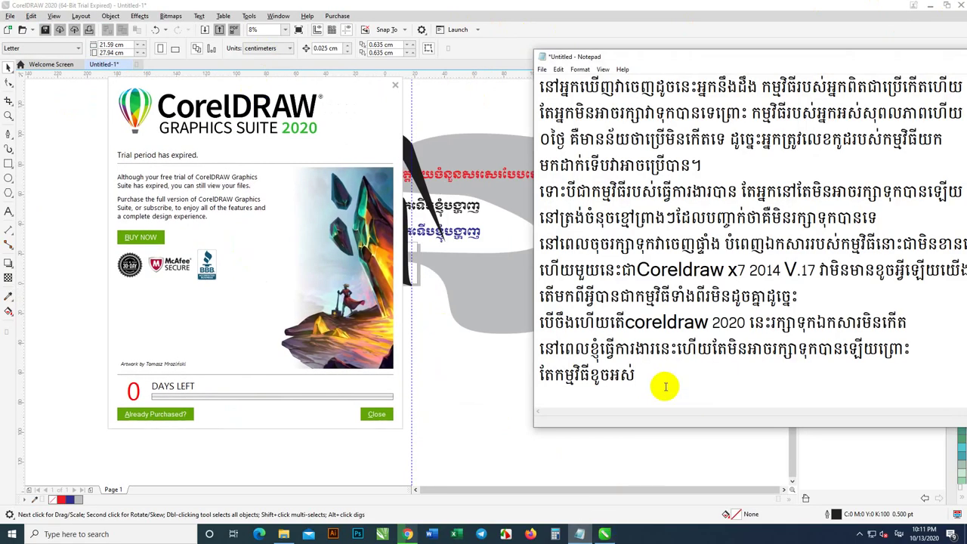
type("វាមិនរក្សា")
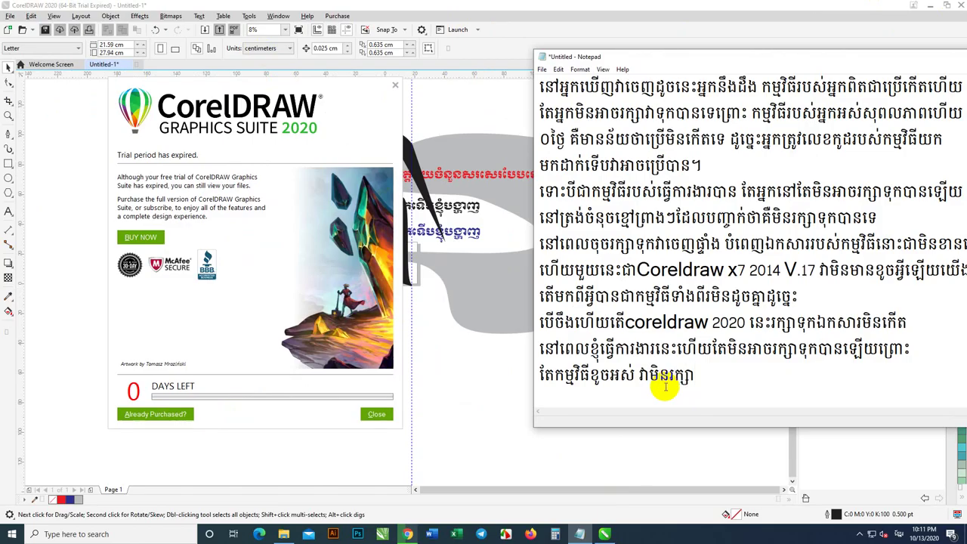
type("រ")
key("BackSpace")
type("ទុកទេ")
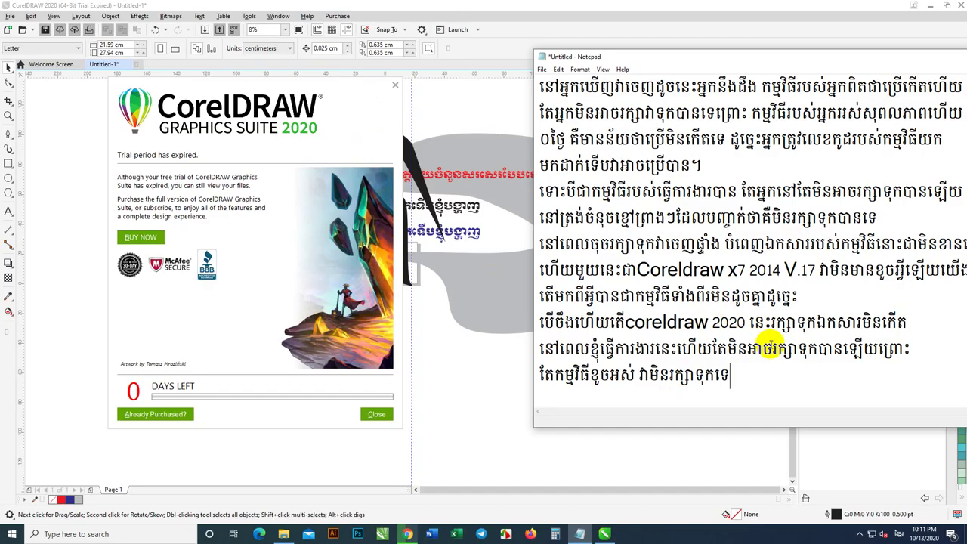
key("Return")
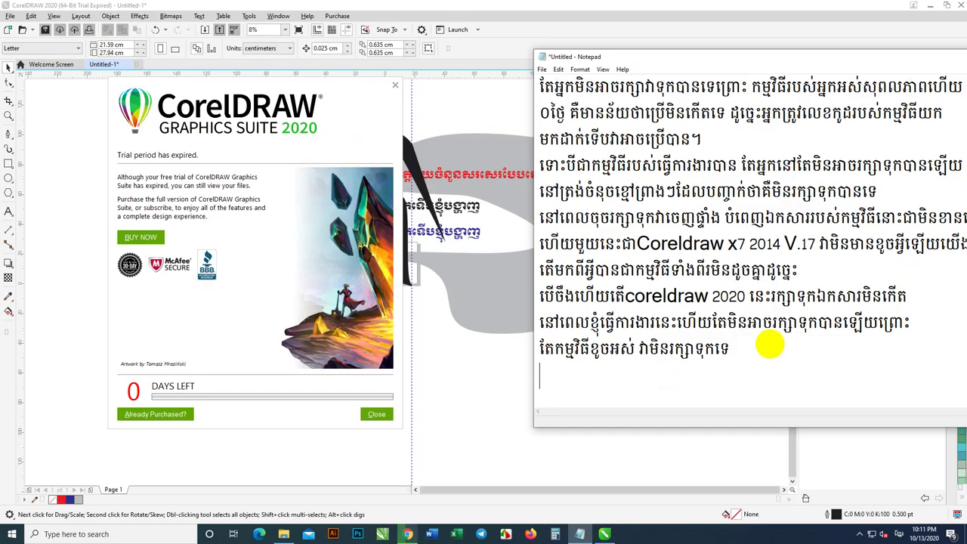
Begin the note's new last line with "តែកុំអស់សង្ឃឹមអ្វីខ្ញុំ"
type("តែកុំអស់សង្ឃ")
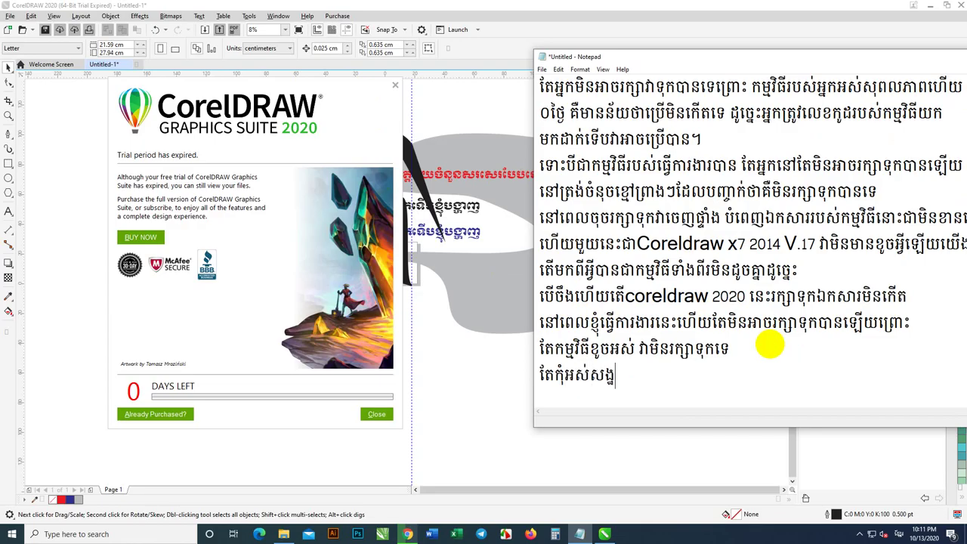
key("BackSpace")
type("្ឃ")
type("ឹម")
type("អ្ន")
type("ខ្ញុំ")
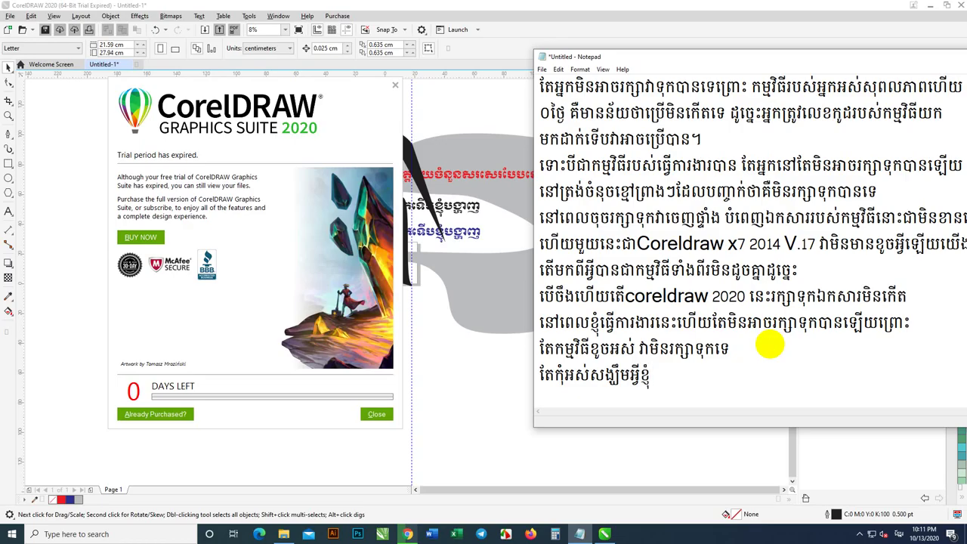
Continue the last line with "មានវិធីមួយទៀតដែលធ្វើអោយអ្នកប្រើវាបាន" and start a new line
type("មានវី")
type("ធីមួយ")
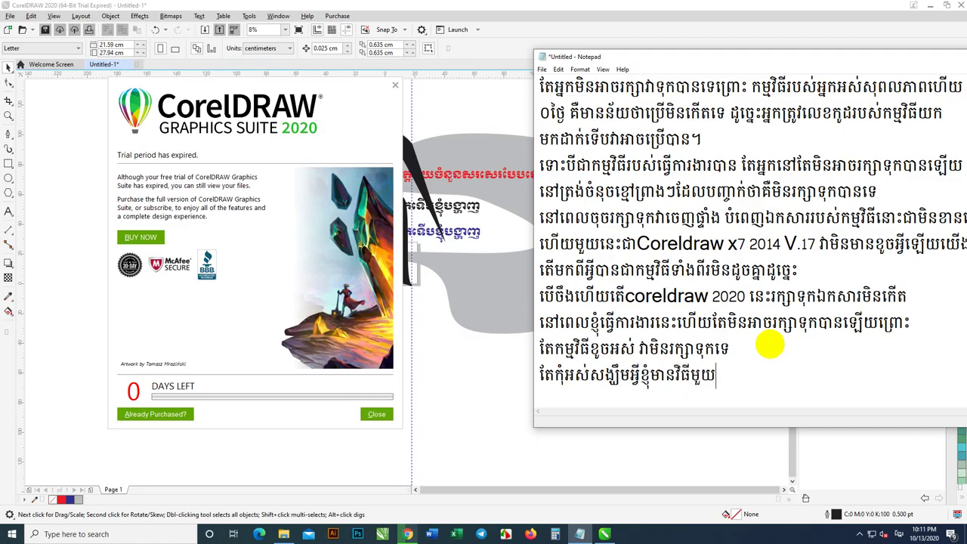
type("ទៀតដែល")
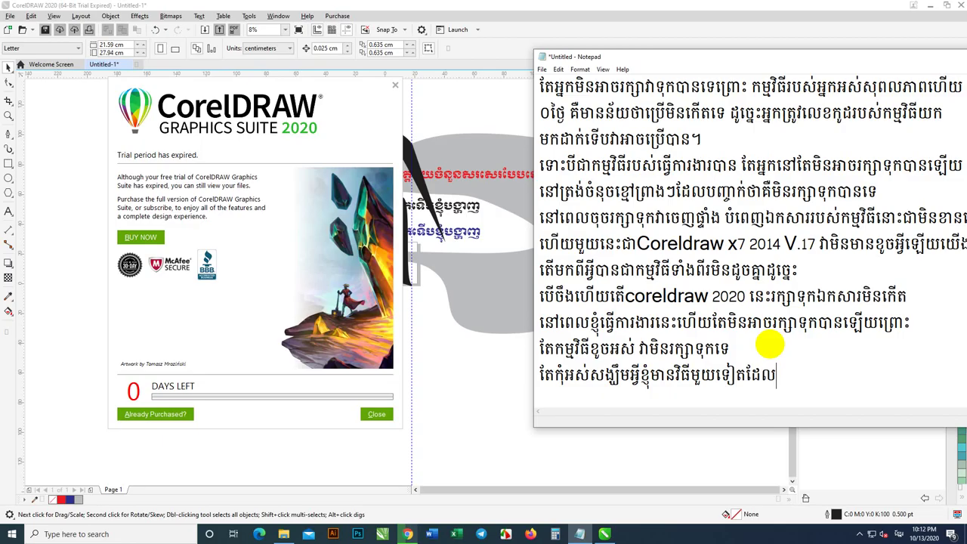
type("ធ្វើអោយ")
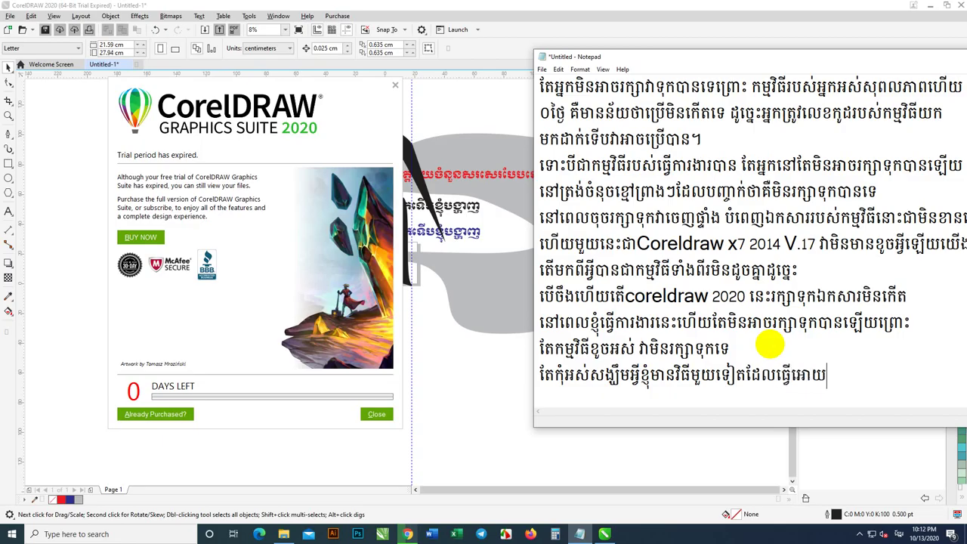
type("អ្នកប្រើវាបាន")
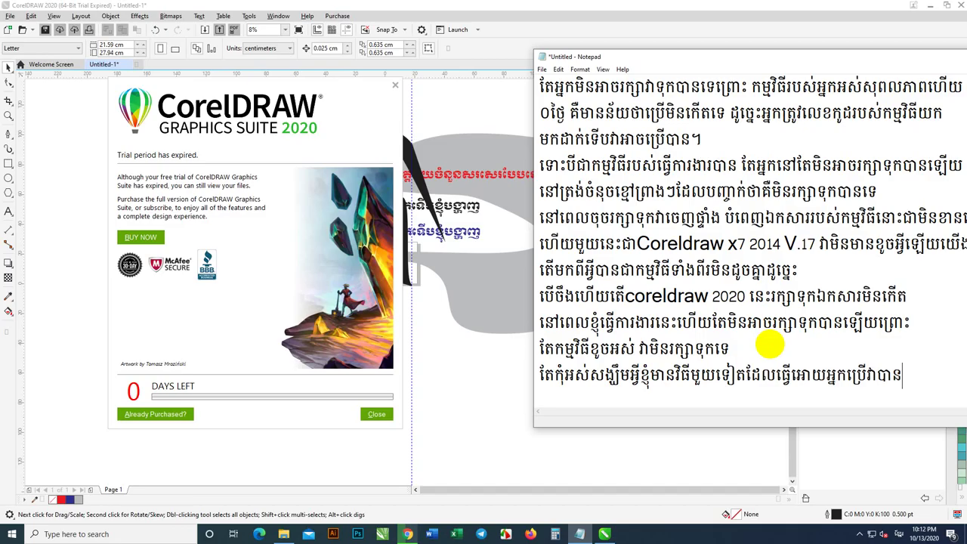
key("Return")
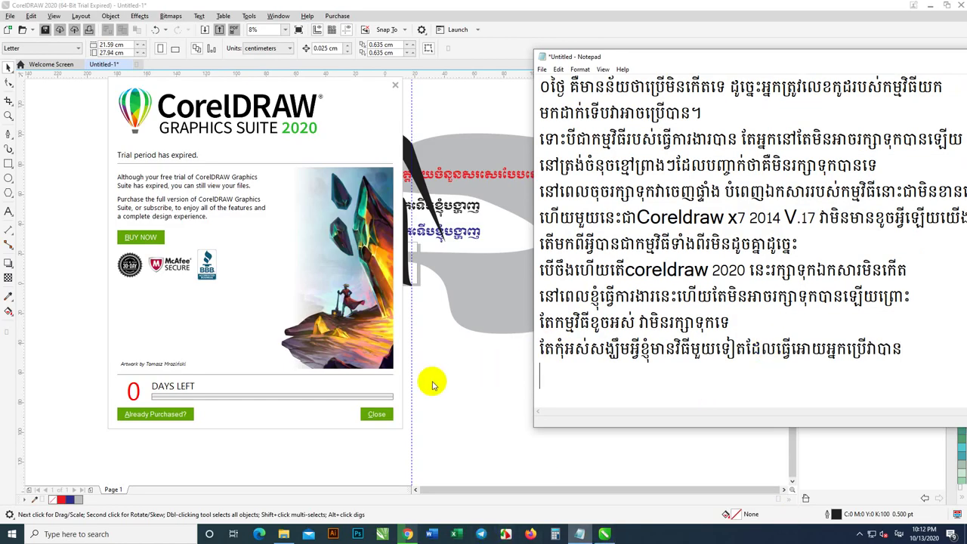
Dismiss CorelDRAW's trial notice, examine the available file commands with all drawing objects selected, and close the program
left_click(371, 417)
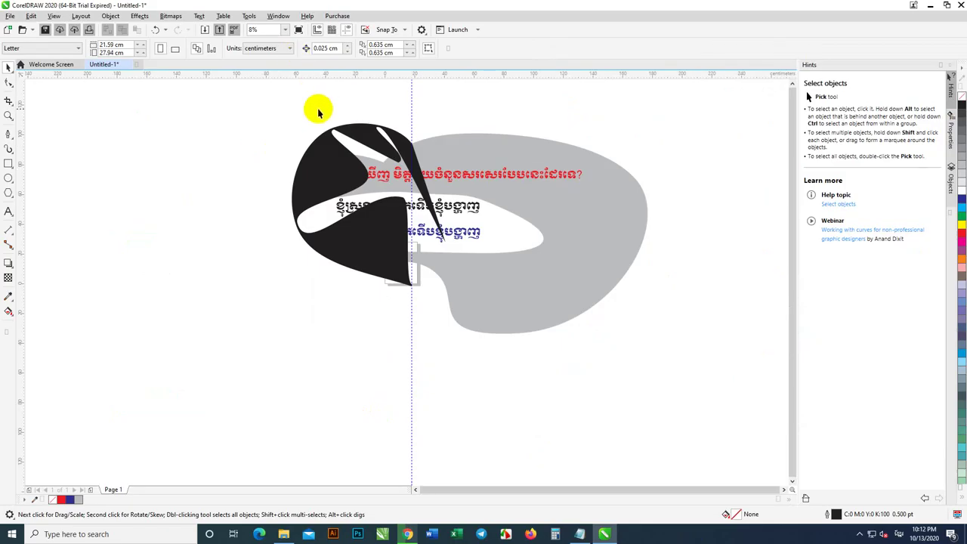
mouse_move(246, 87)
left_mouse_down()
mouse_move(626, 318)
mouse_move(730, 401)
left_mouse_up()
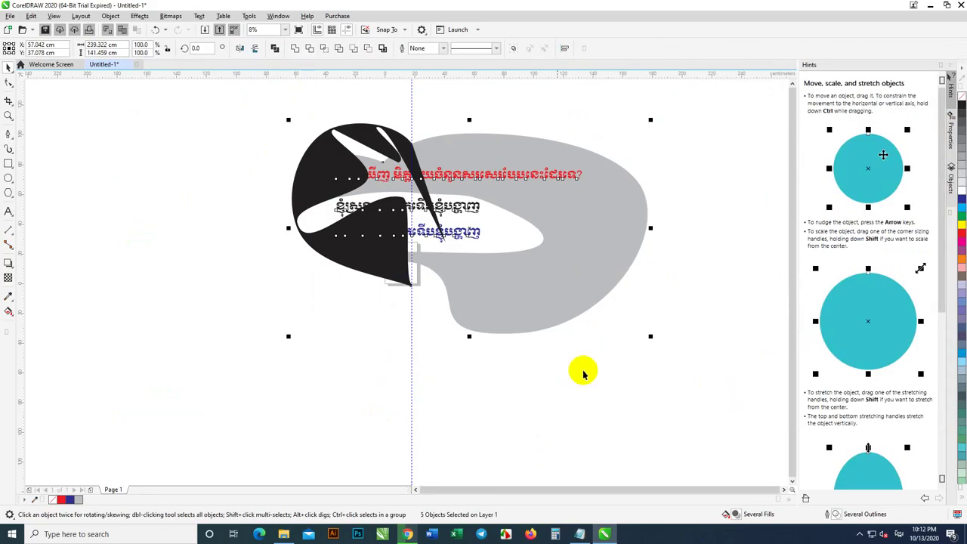
left_click(10, 15)
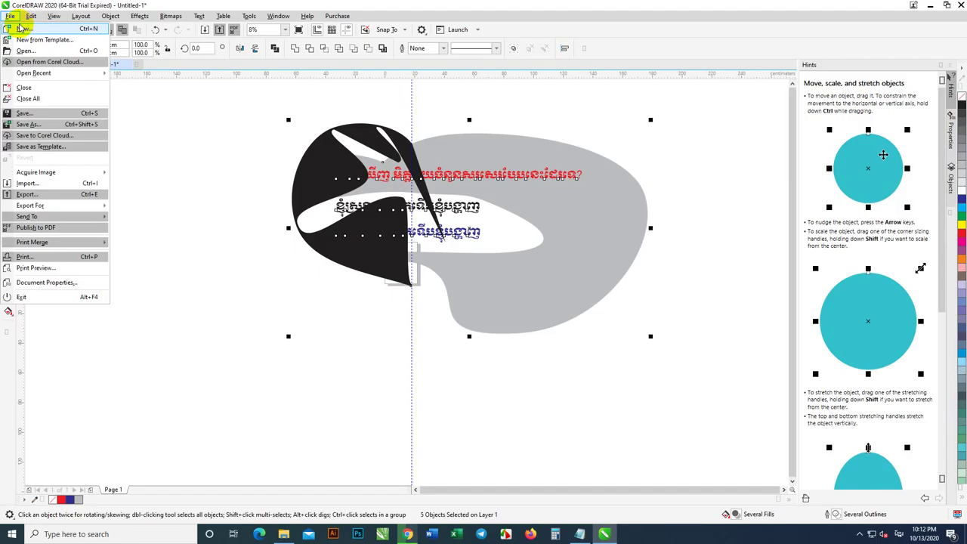
mouse_move(83, 210)
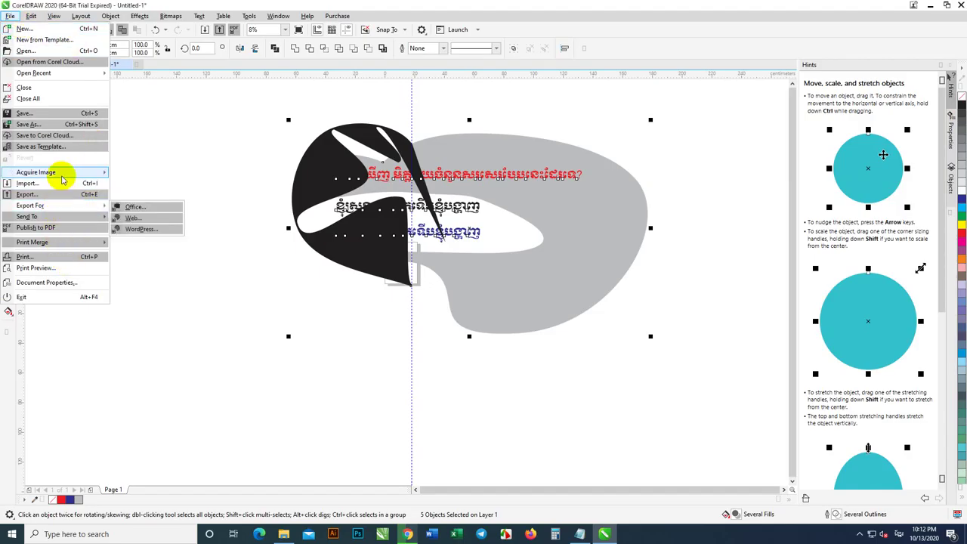
mouse_move(63, 179)
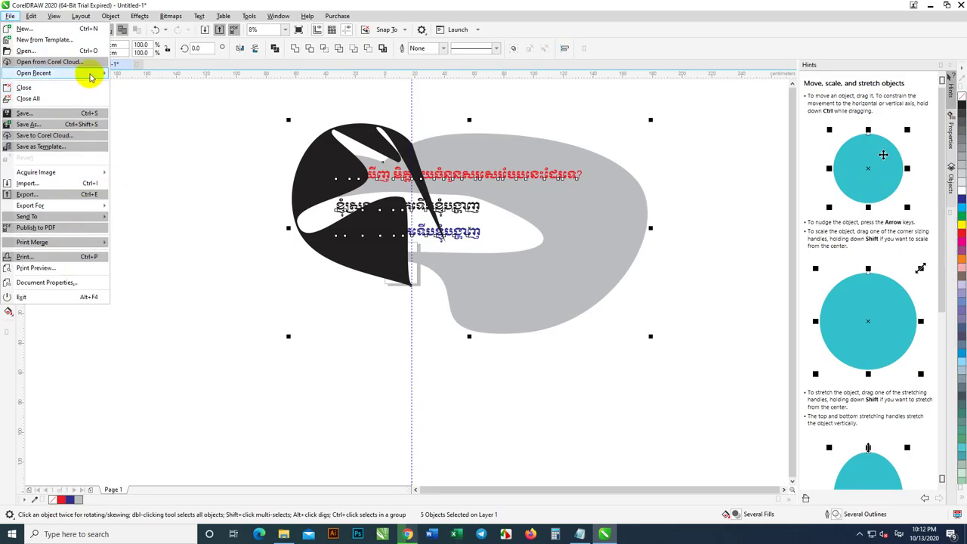
mouse_move(102, 71)
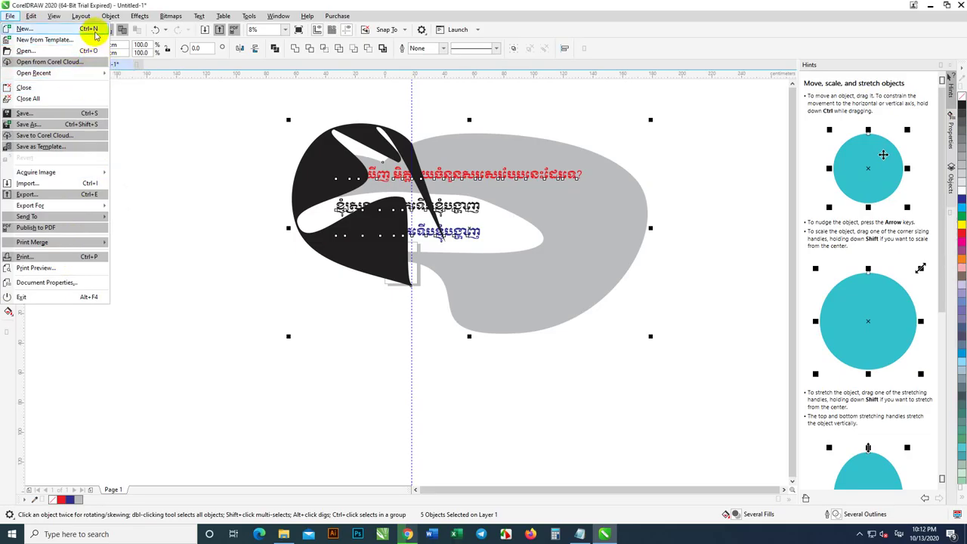
mouse_move(111, 16)
key("Escape")
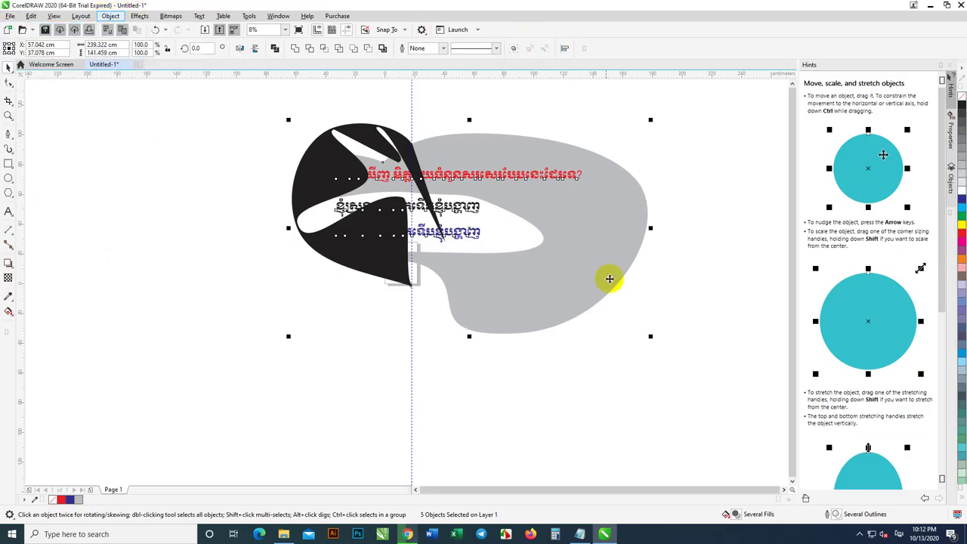
left_click(962, 5)
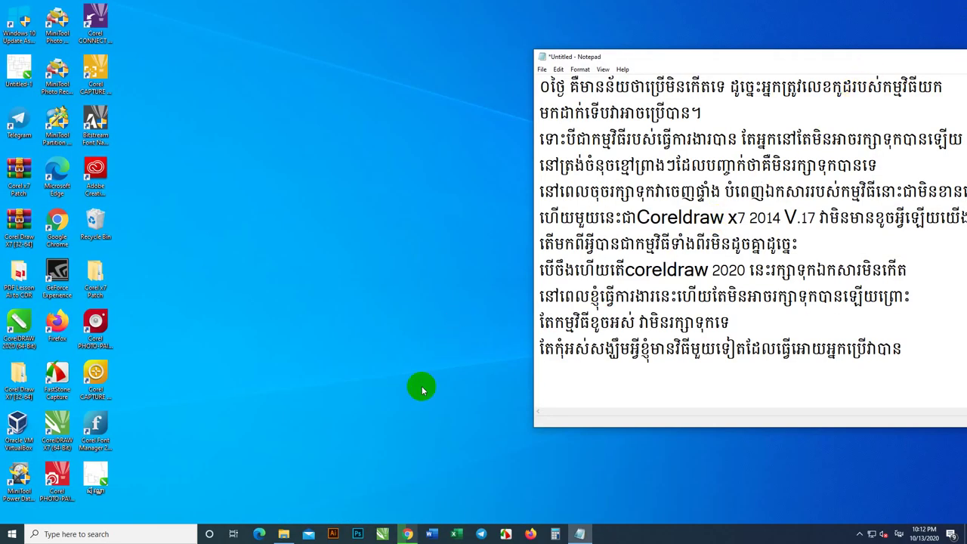
Switch to File Explorer, copy the activador archive from the coreldraw 2020 folder on drive F: and open Local Disk (C:)
left_click(283, 534)
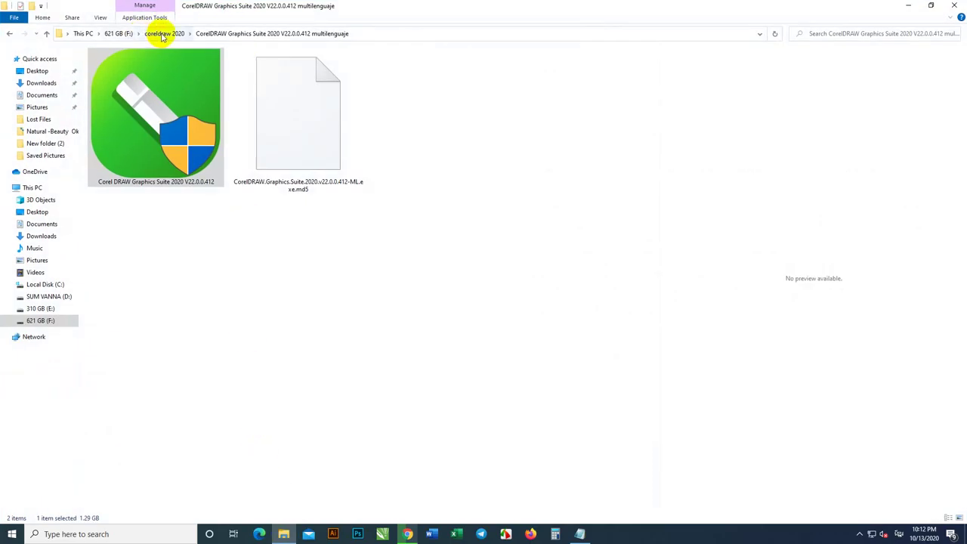
left_click(160, 33)
left_click(310, 129)
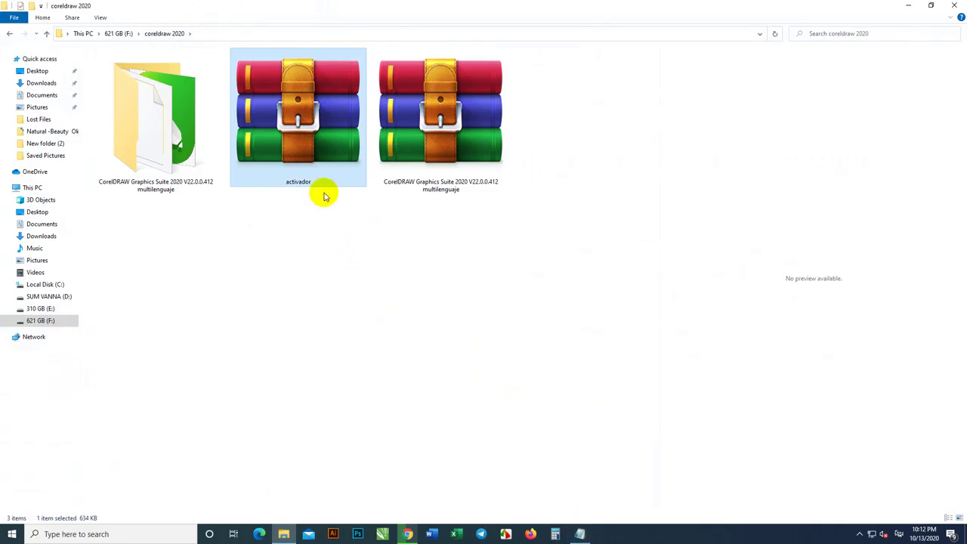
right_click(314, 141)
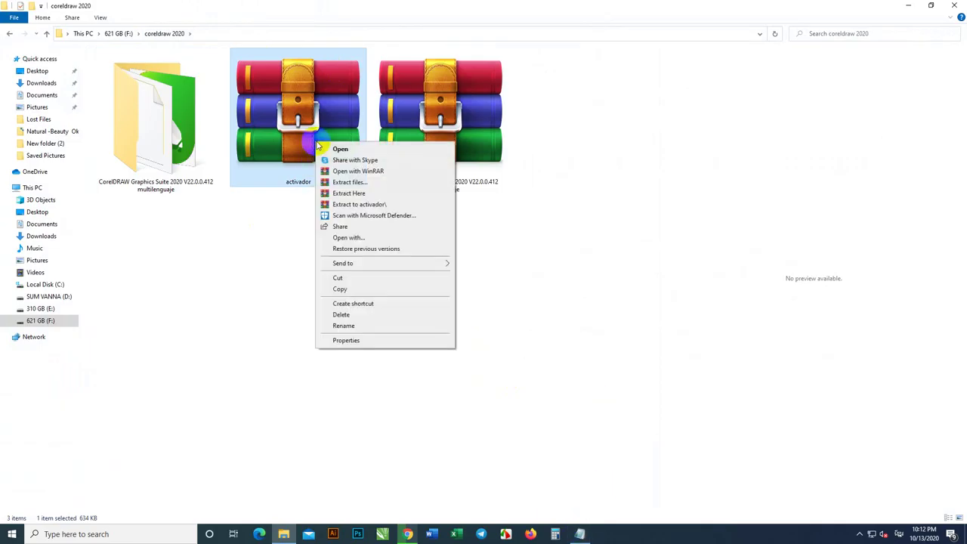
left_click(354, 288)
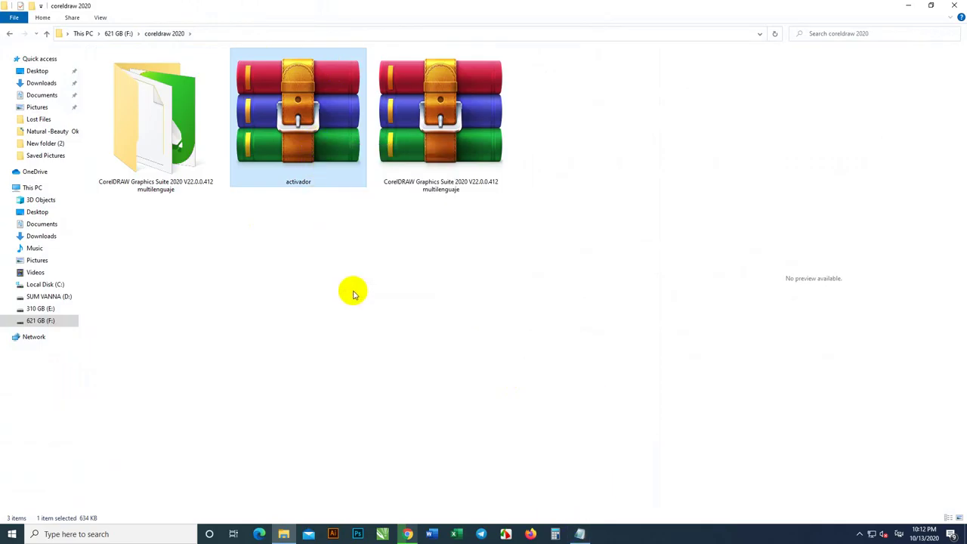
left_click(34, 284)
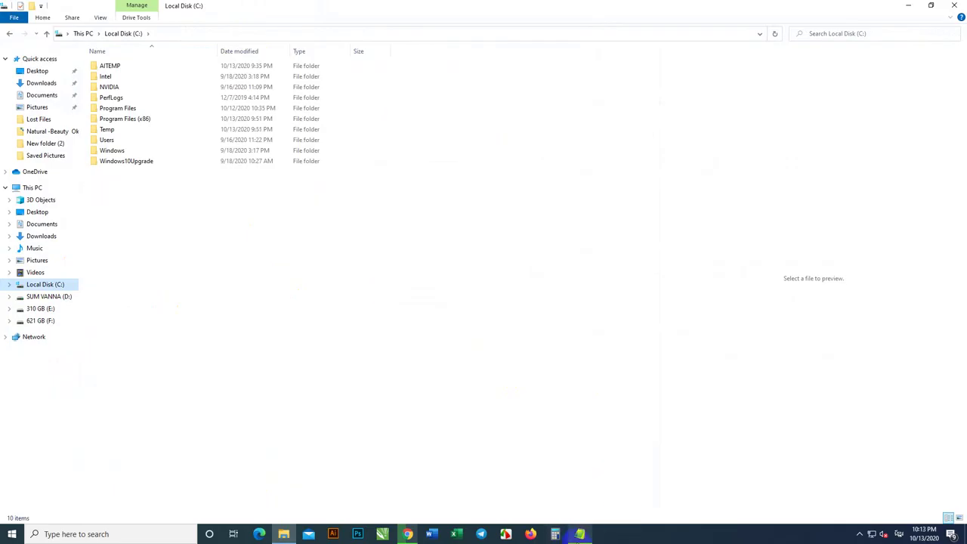
Switch to Notepad and add the line "ការដាក់លេខកូដកម្មវិធីមួយនេះវាមិនដូចកម្មវិធីមុនៗឡើយ" at the end of the note
left_click(580, 534)
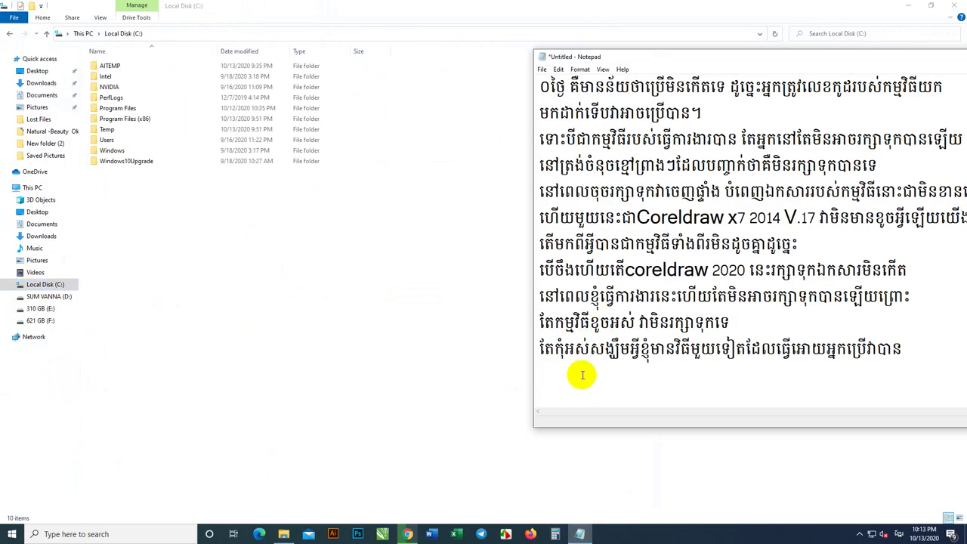
type("ការដាក់ល")
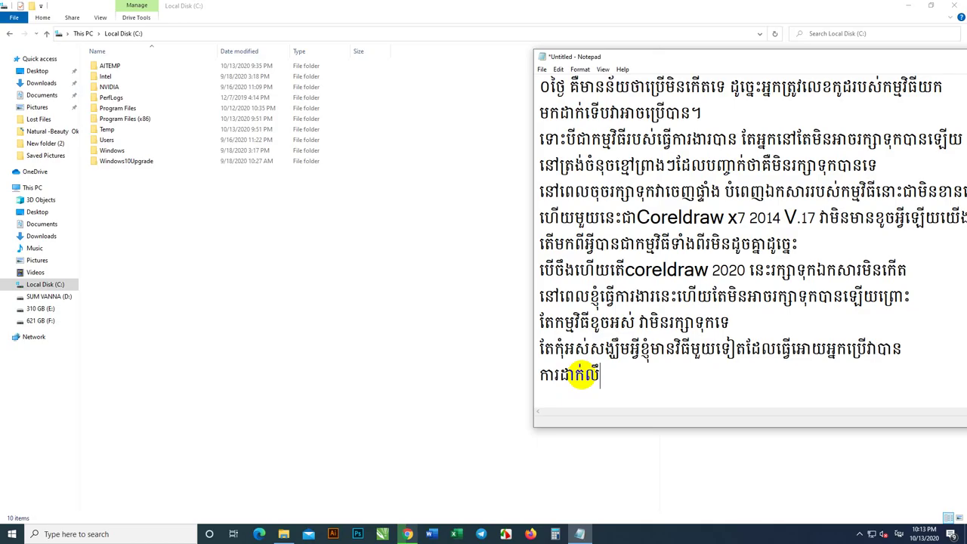
type("េខកូដក")
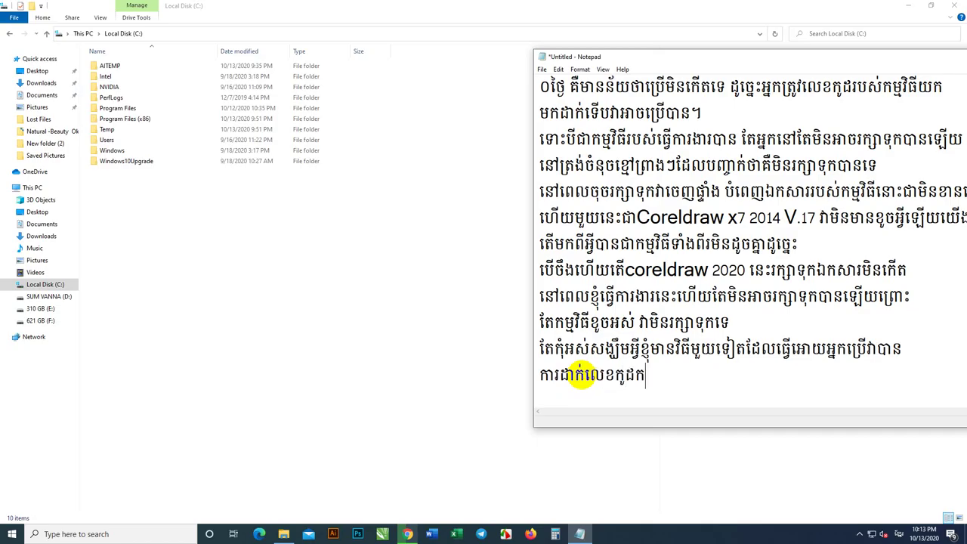
type("ម្មវិធីមួយន")
type("េះ")
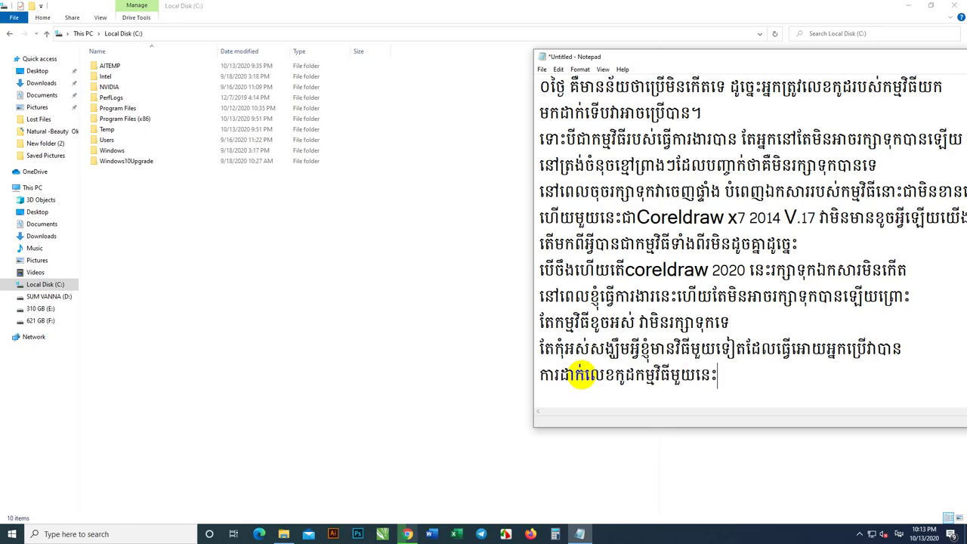
type("វាមិនដូចកម្ម")
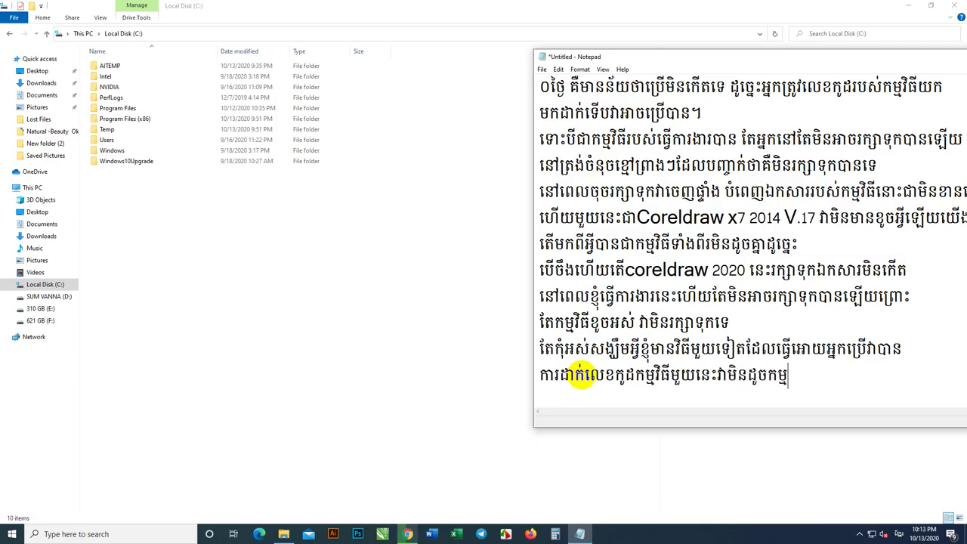
type("វិធីមុនៗ")
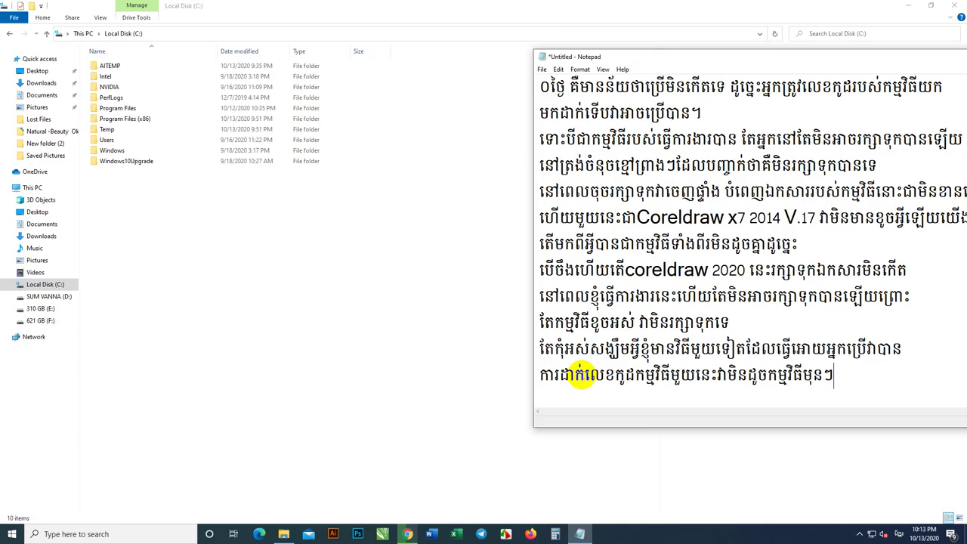
type("ឡើយ")
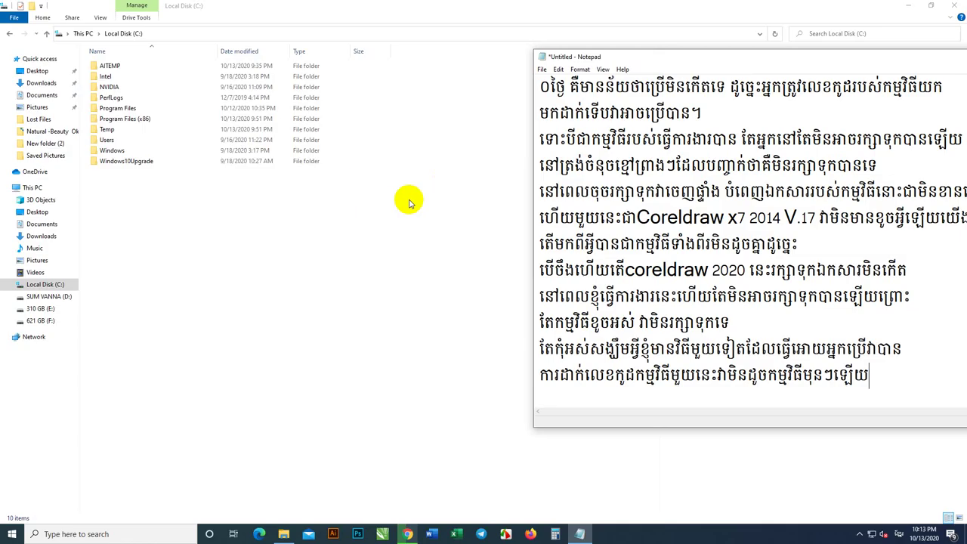
Switch to File Explorer and open the CorelDRAW Graphics Suite 2020 folder under Program Files\Corel on drive C:
left_click(330, 218)
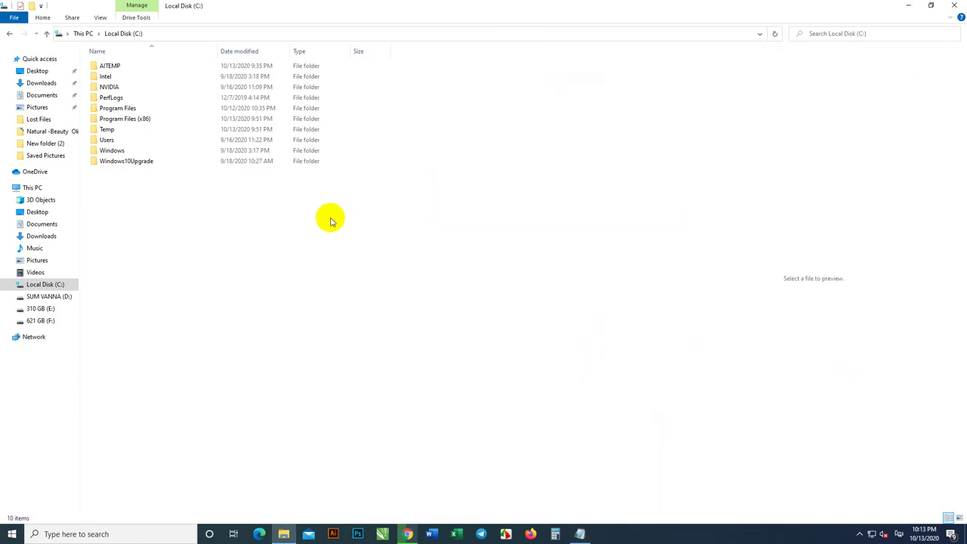
double_click(133, 110)
double_click(138, 89)
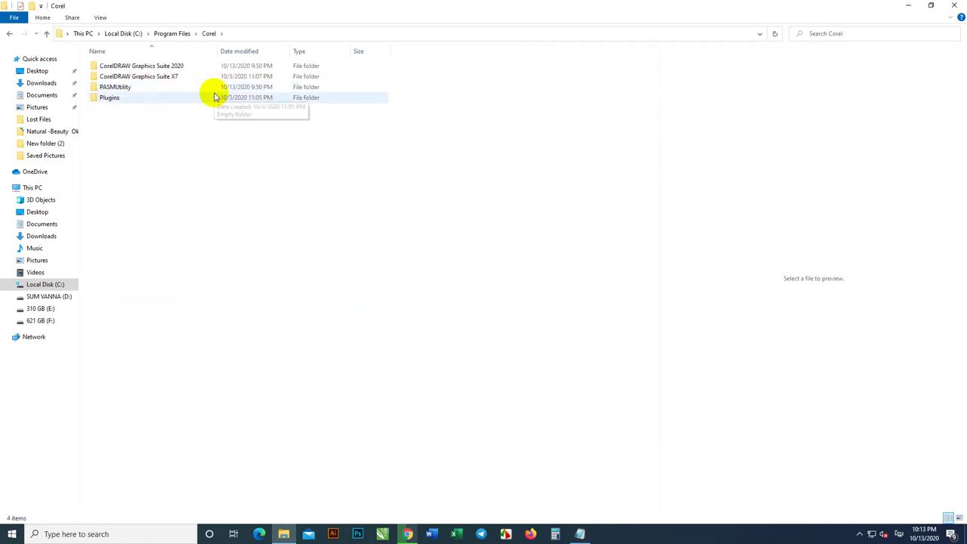
double_click(168, 66)
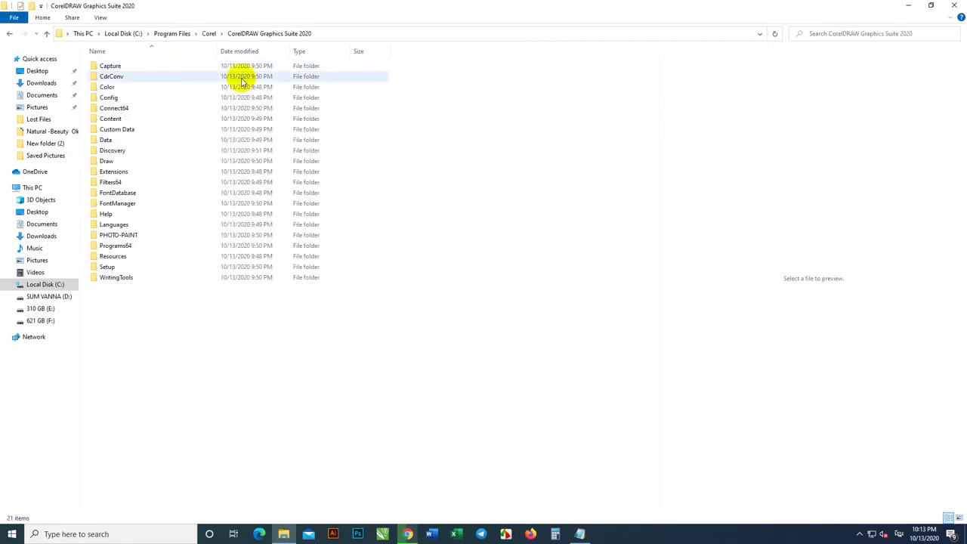
Paste the activador archive into the CorelDRAW Graphics Suite 2020 folder with administrator permission and extract it to an activador subfolder
right_click(187, 322)
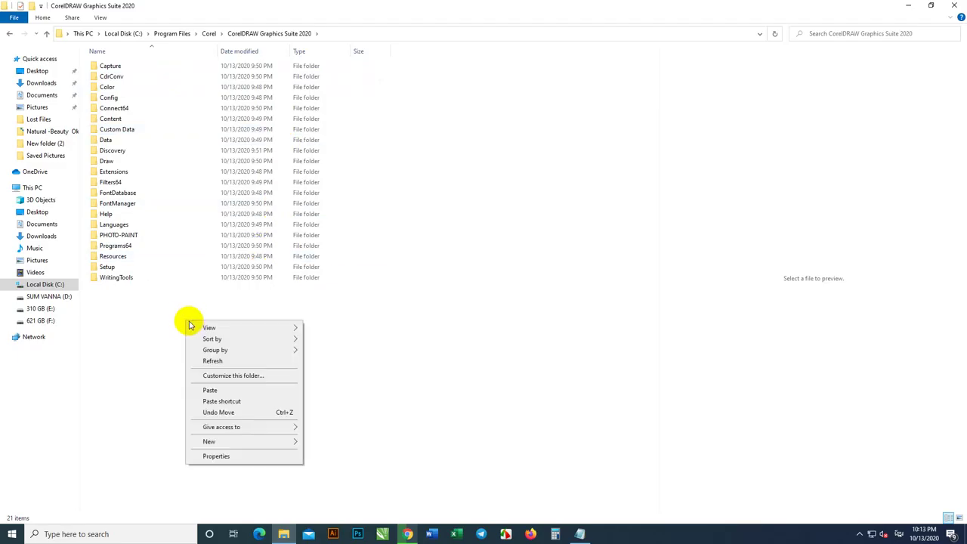
left_click(226, 389)
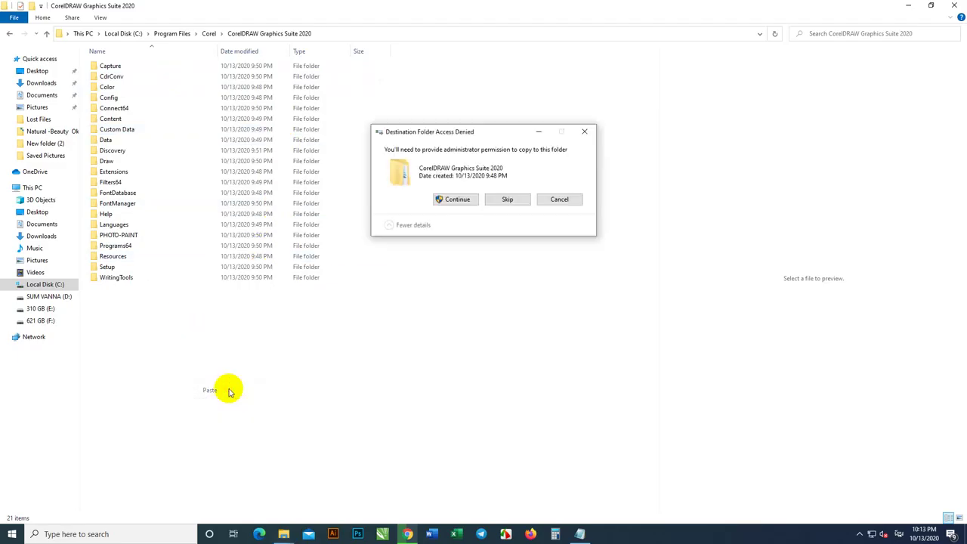
left_click(448, 200)
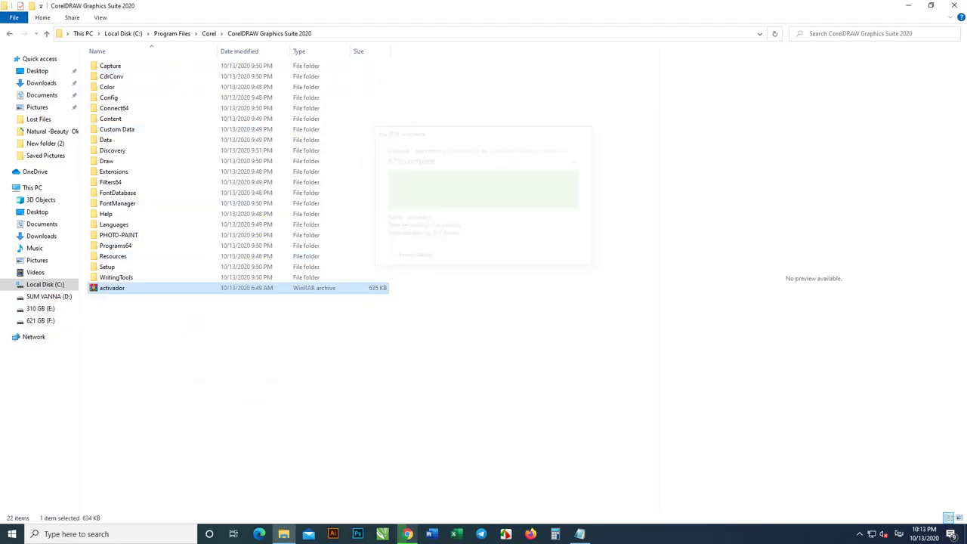
right_click(113, 293)
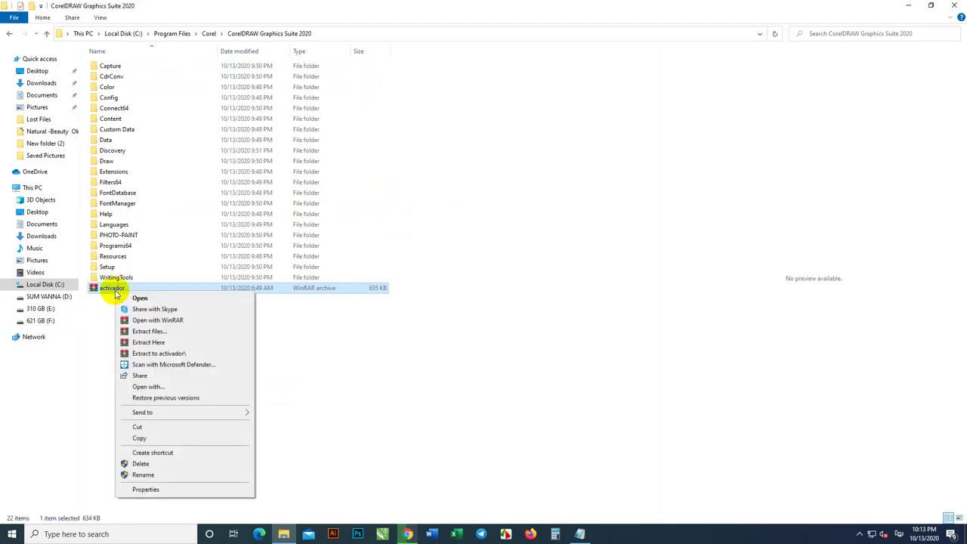
left_click(172, 354)
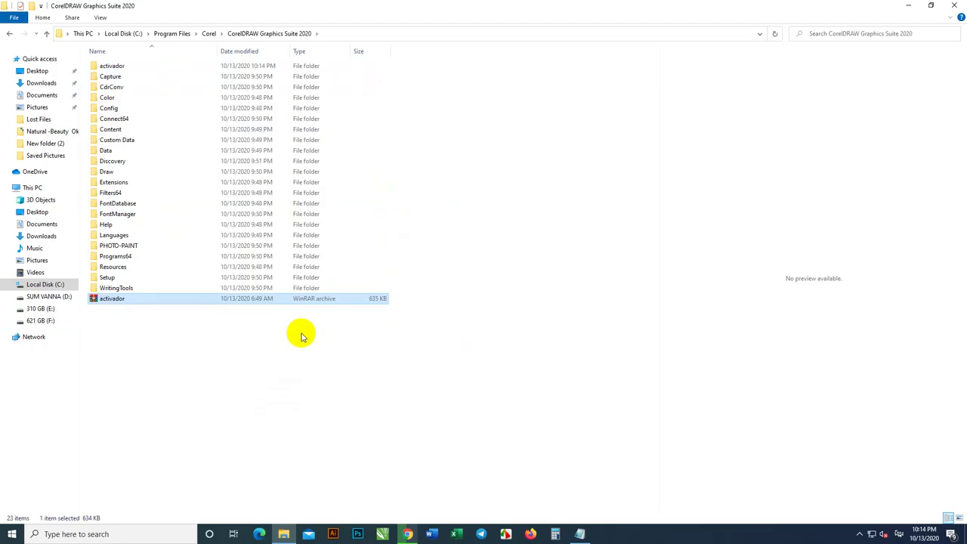
Move cgs20x64vip from the nested activador folder into the CorelDRAW Graphics Suite 2020 folder, granting administrator permission
double_click(143, 68)
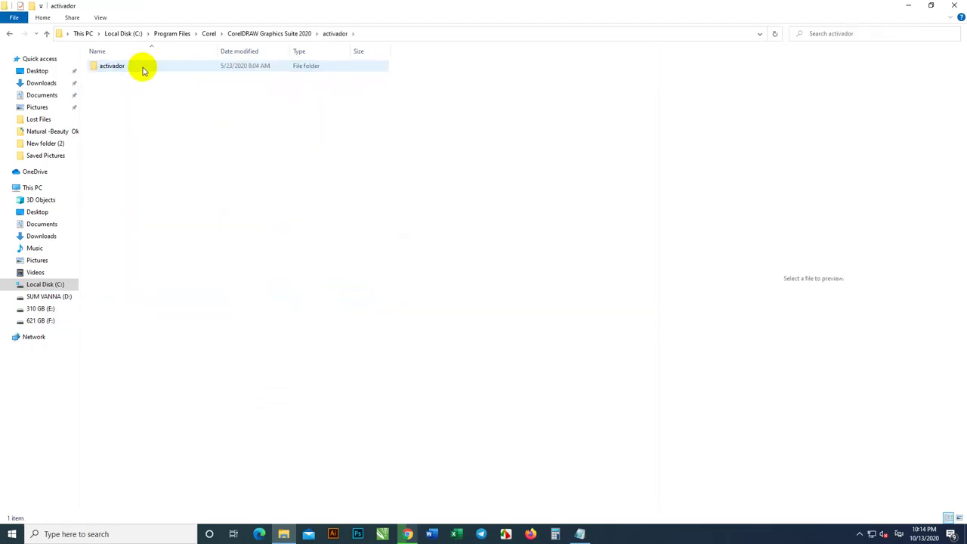
right_click(142, 68)
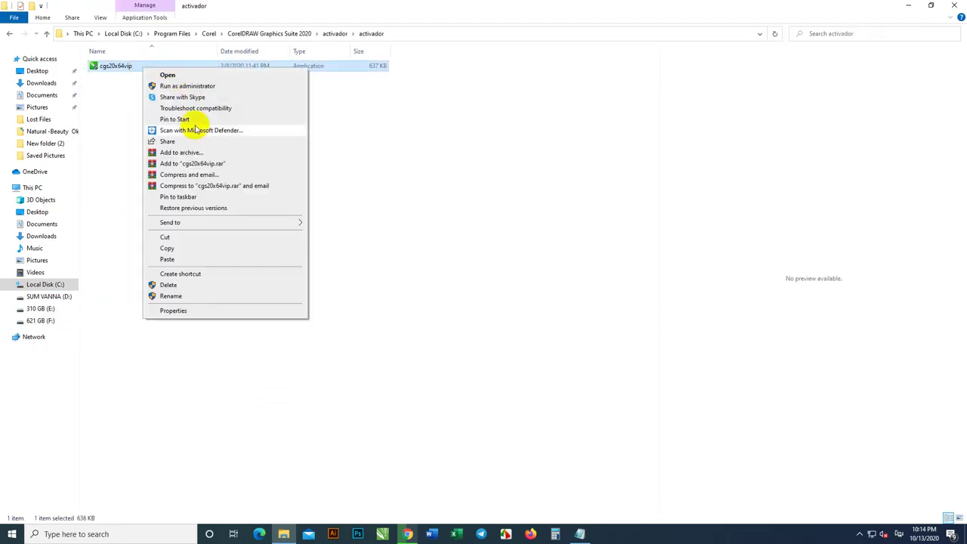
left_click(181, 247)
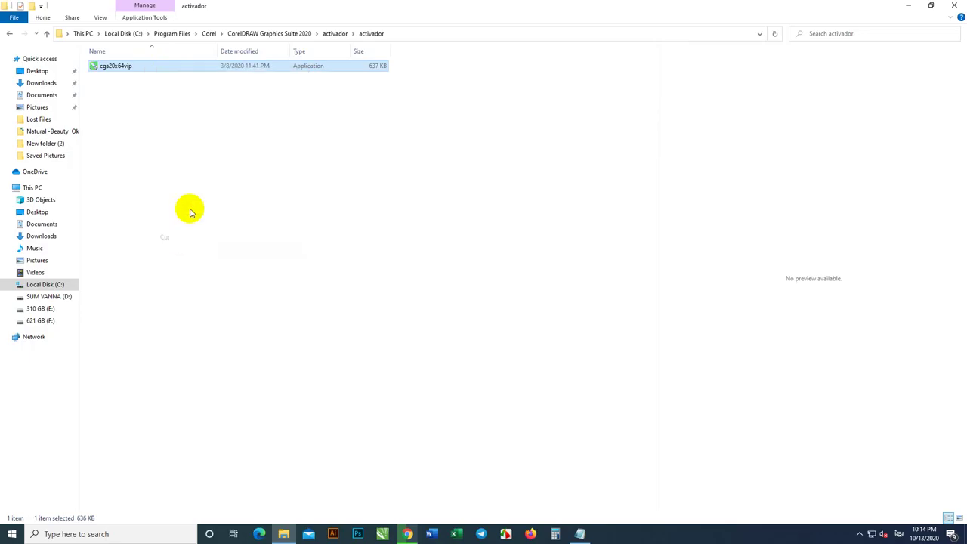
left_click(263, 34)
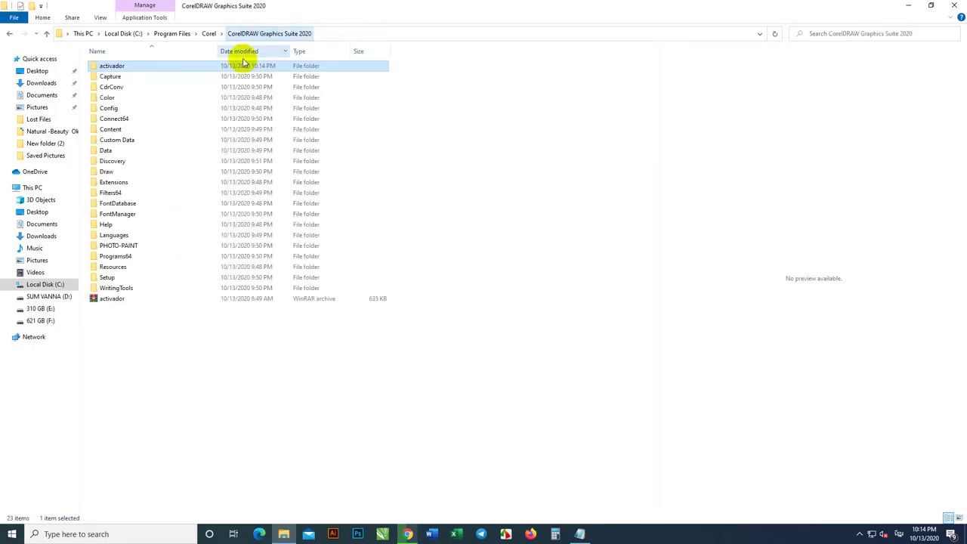
right_click(137, 341)
left_click(182, 413)
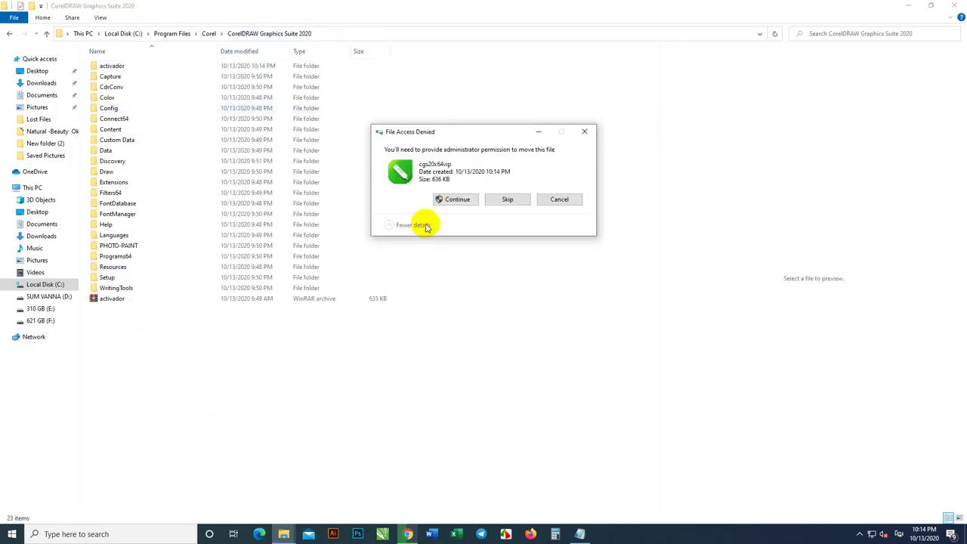
left_click(444, 198)
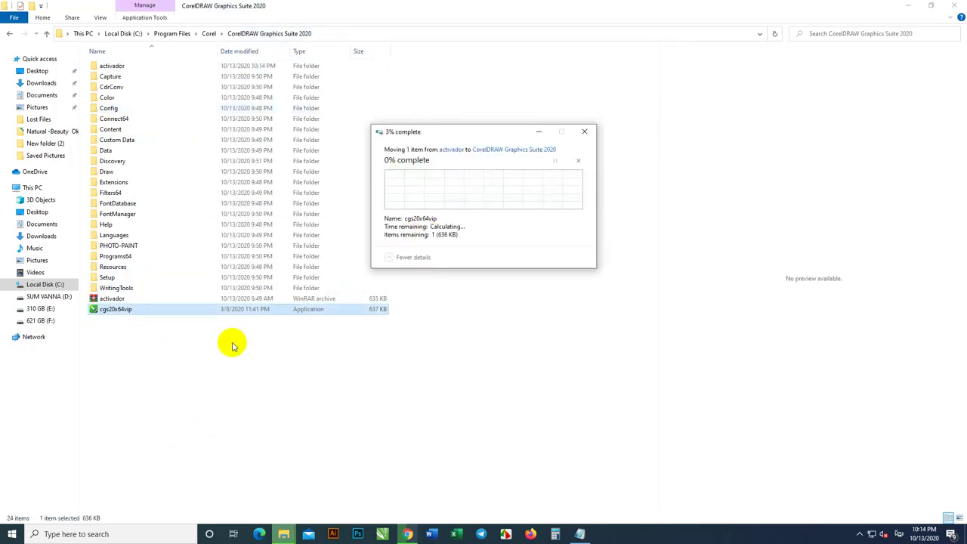
Run cgs20x64vip as administrator and apply its patch to CorelDRAW Graphics Suite 2020 x64
right_click(127, 309)
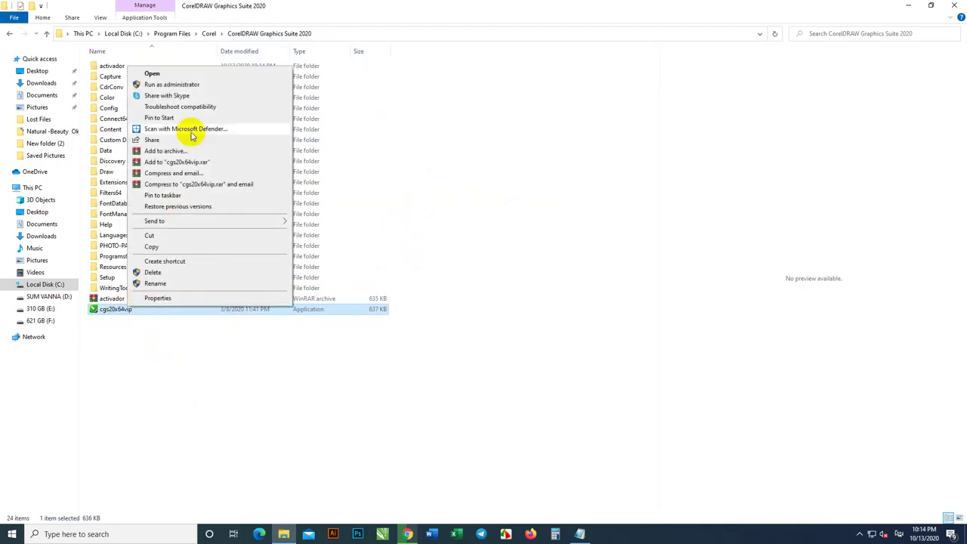
left_click(190, 86)
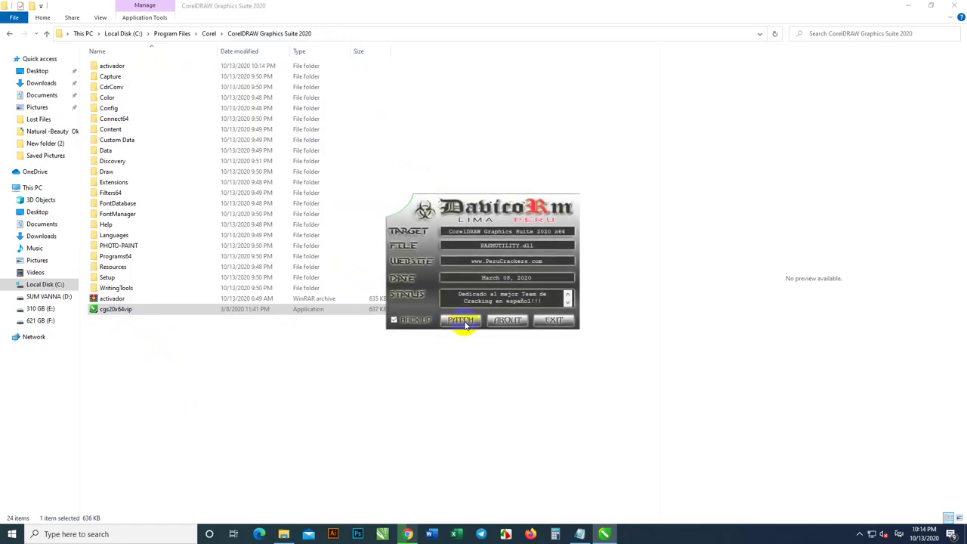
left_click(459, 322)
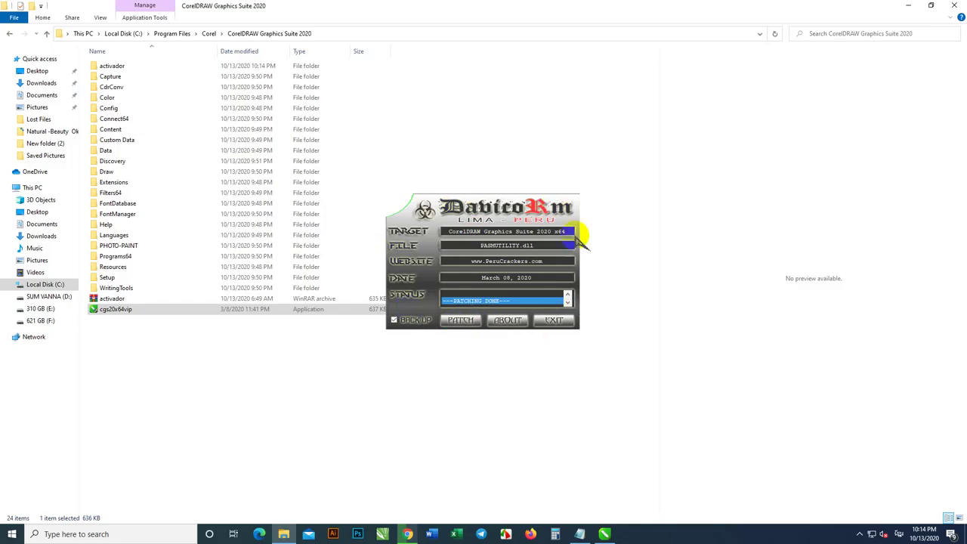
Switch to Notepad, move the patcher window clear of the note and begin a new last line with "ការដាក់លេខកូដ"
left_click(578, 536)
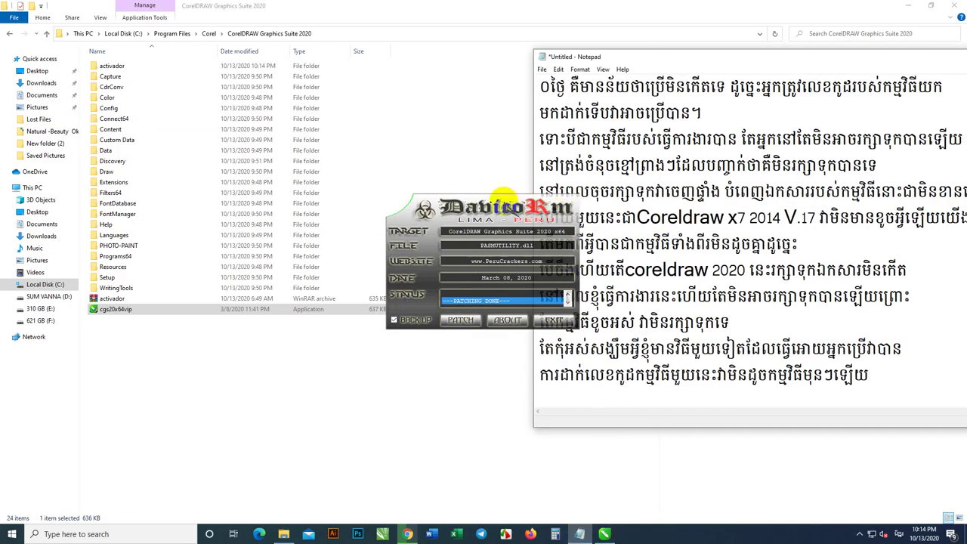
left_click_drag(502, 211, 380, 110)
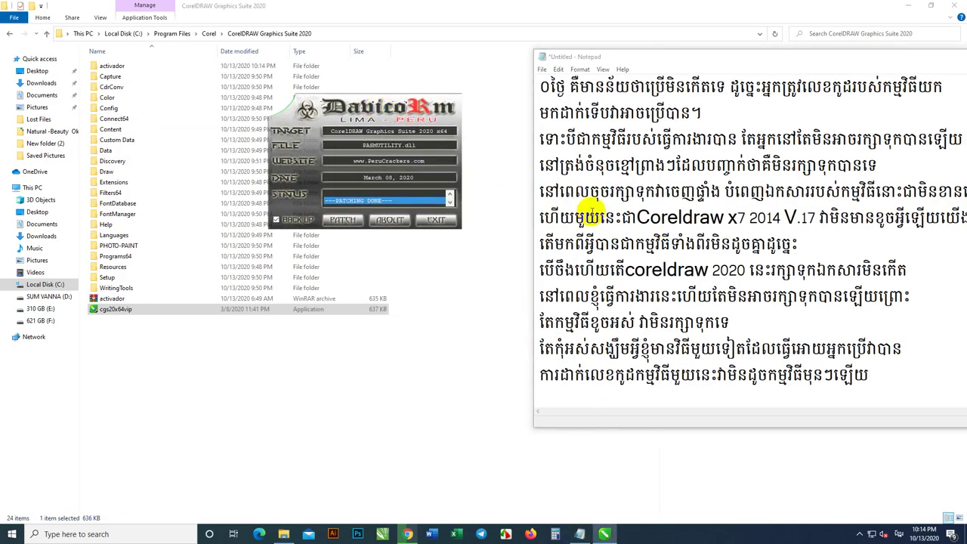
left_click(875, 371)
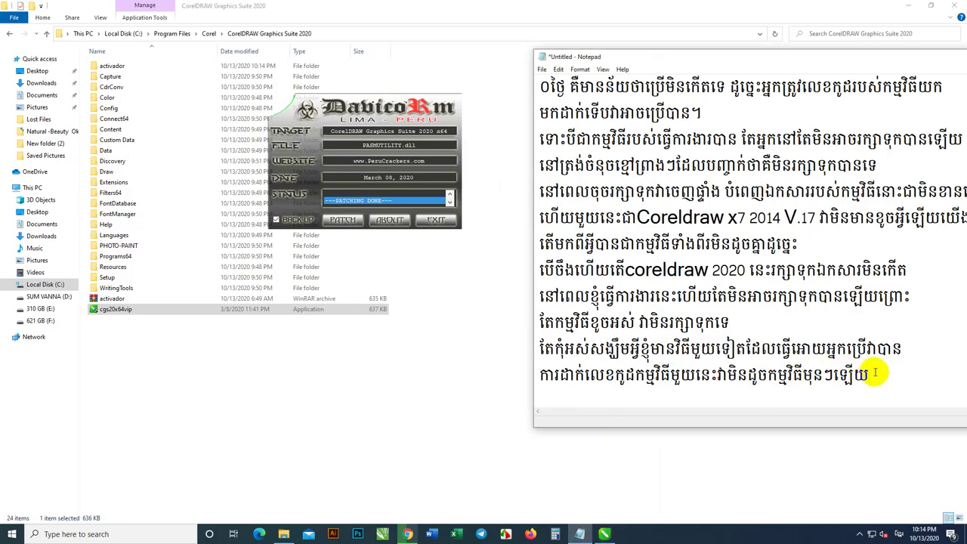
key("Return")
type("ការង")
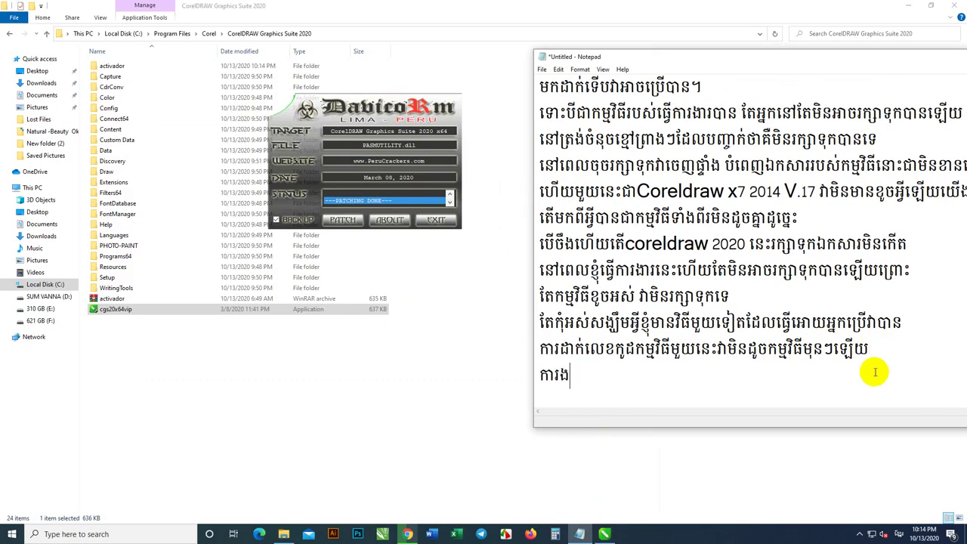
key("BackSpace")
type("ដាក់ក")
key("BackSpace")
type("លេខកូដ")
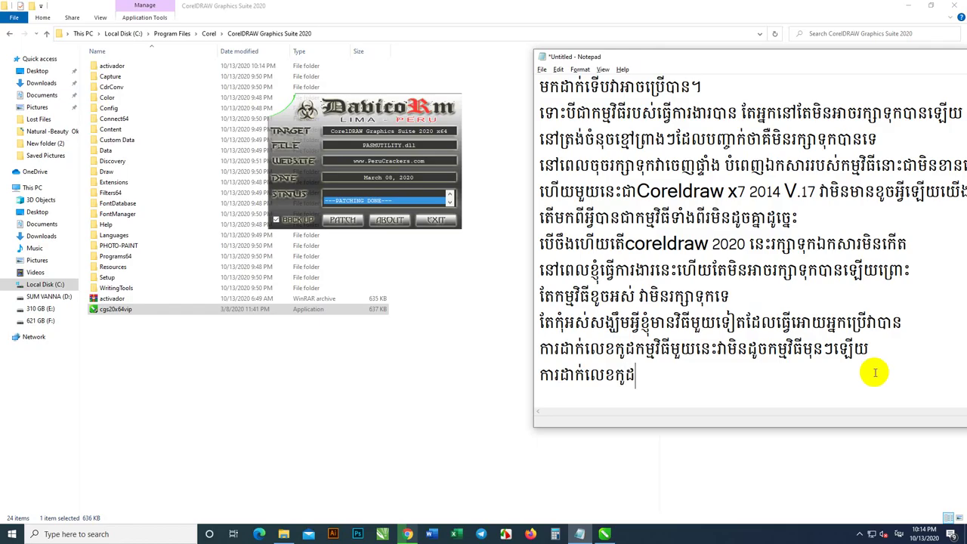
Complete the note's last line with "coreldraw Graphics Suite 2020 គឺចឹងទេ" and start a new line
type("coreldraw ")
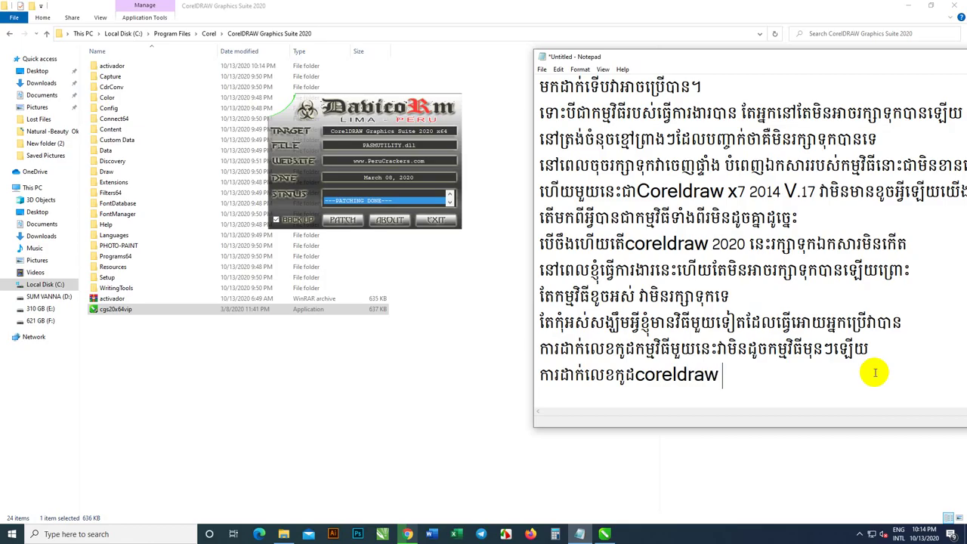
type("2")
key("BackSpace")
type("2")
key("BackSpace")
type("Graphi")
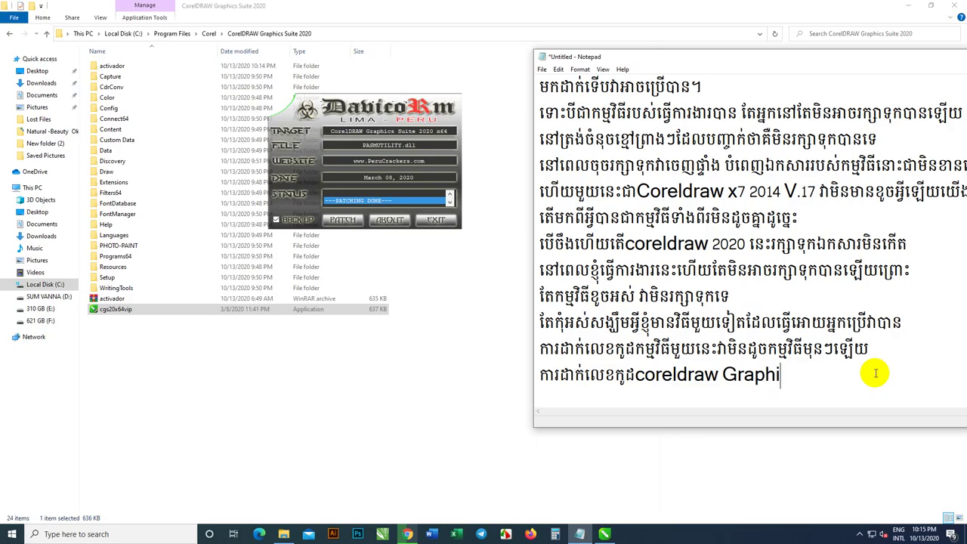
type("cs s")
key("BackSpace")
type("Suite ")
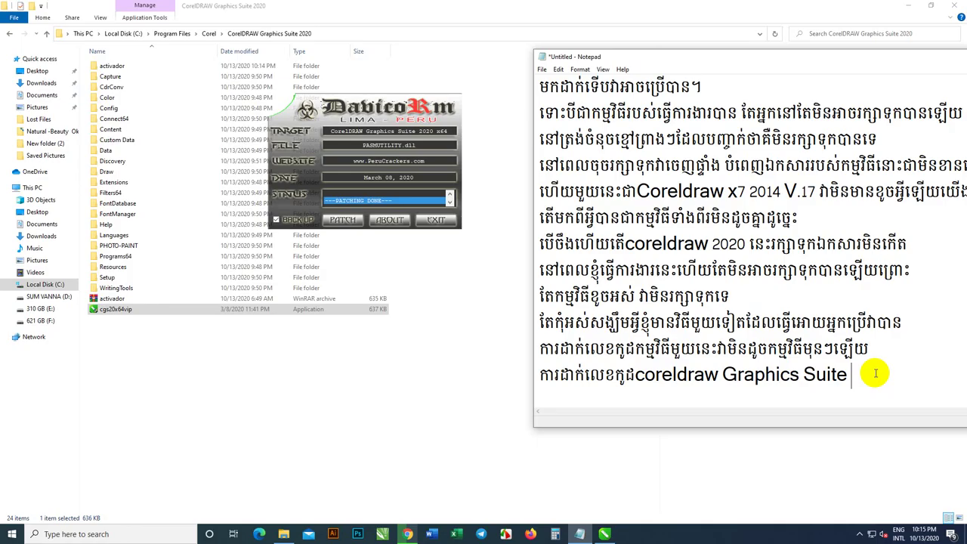
type("2020")
key("alt+shift")
type("ក")
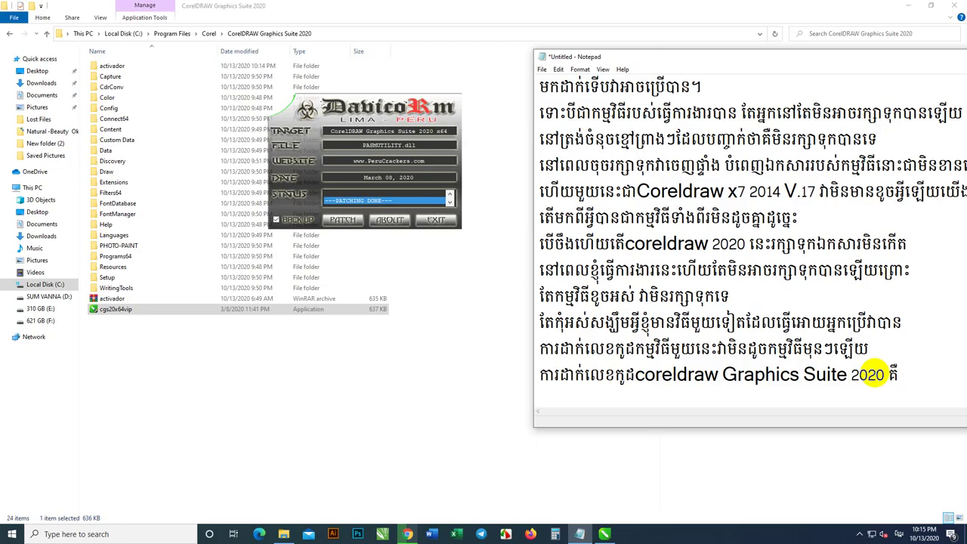
type("ចឹងទេ")
key("Return")
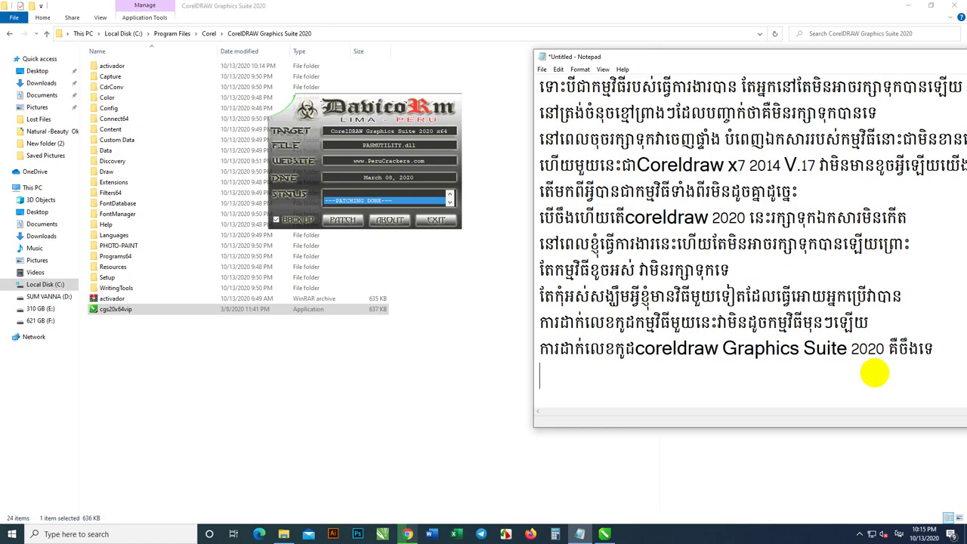
Write "ស្រួលមិនពិបាកទេ អ្នកក៏អាចធ្វើបានដែរ" on the new line of the note
type("ស្រួលមិន")
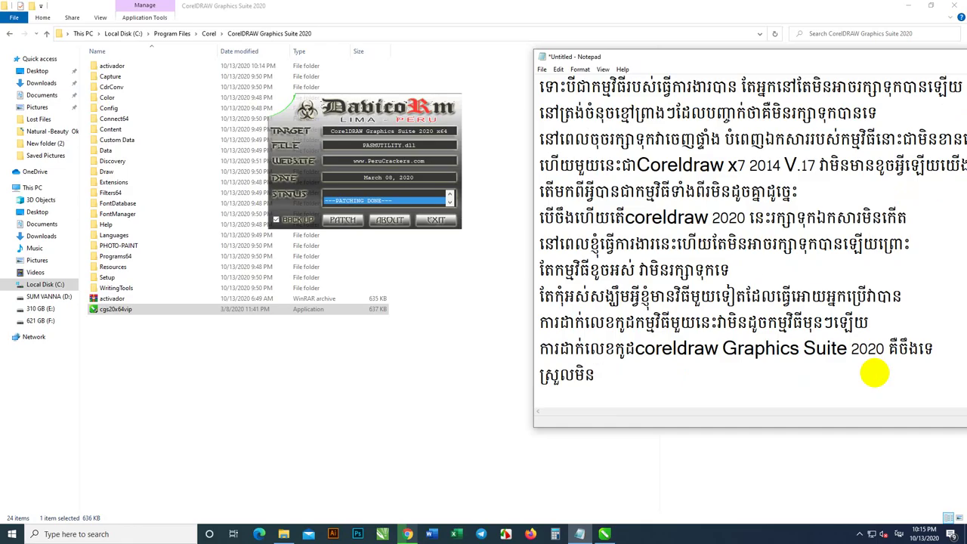
type("ពិបាកទេ អ្")
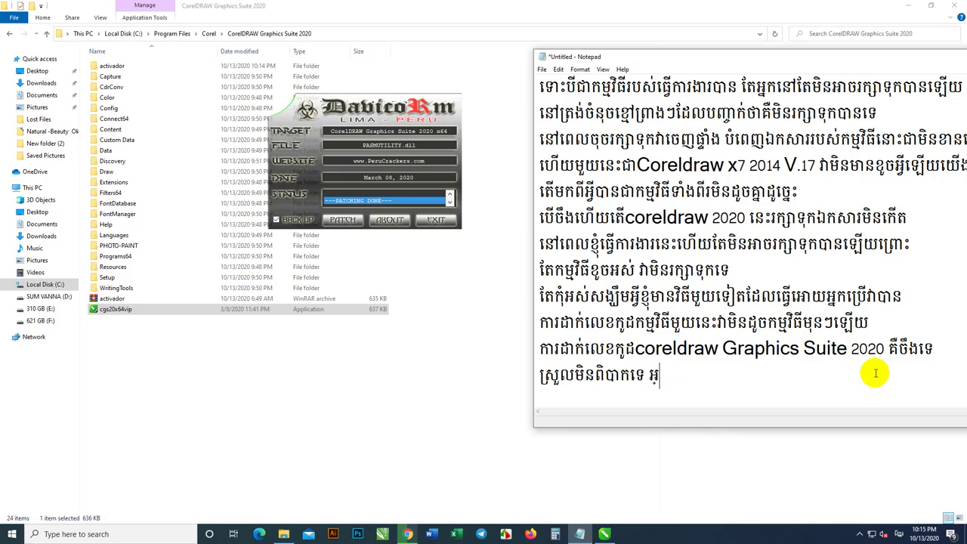
type("នកក៏អាចធ្វើបានដែរ")
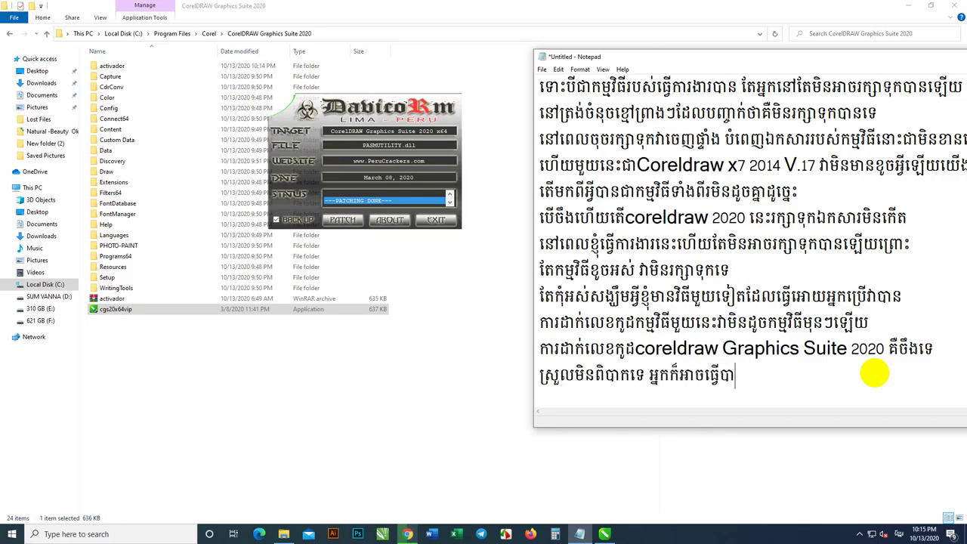